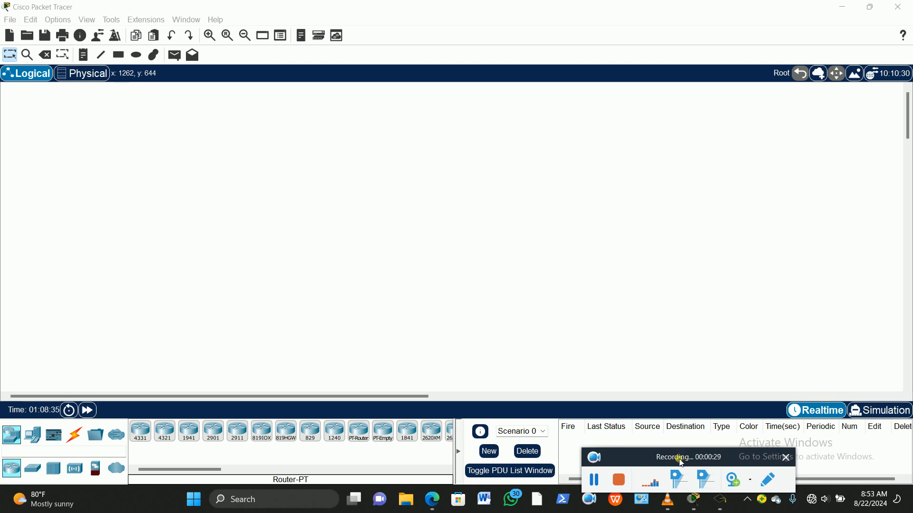
drag(682, 464, 644, 484)
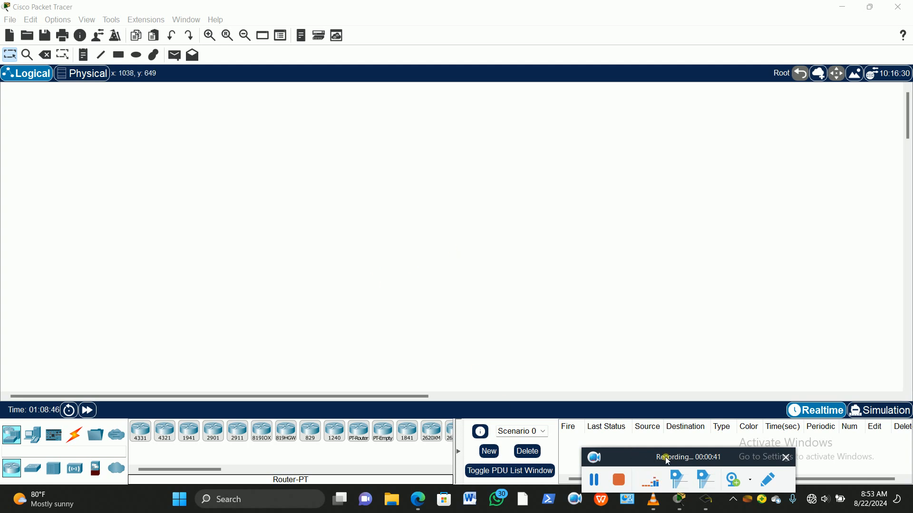
drag(666, 456, 645, 489)
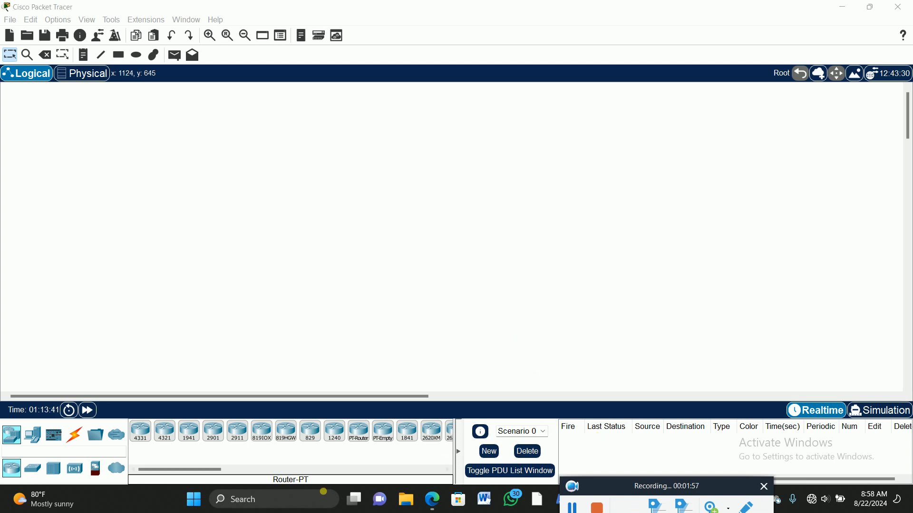
Step: Place two PCs in the empty workspace, one above the other near its left edge
click(38, 437)
click(141, 431)
click(80, 154)
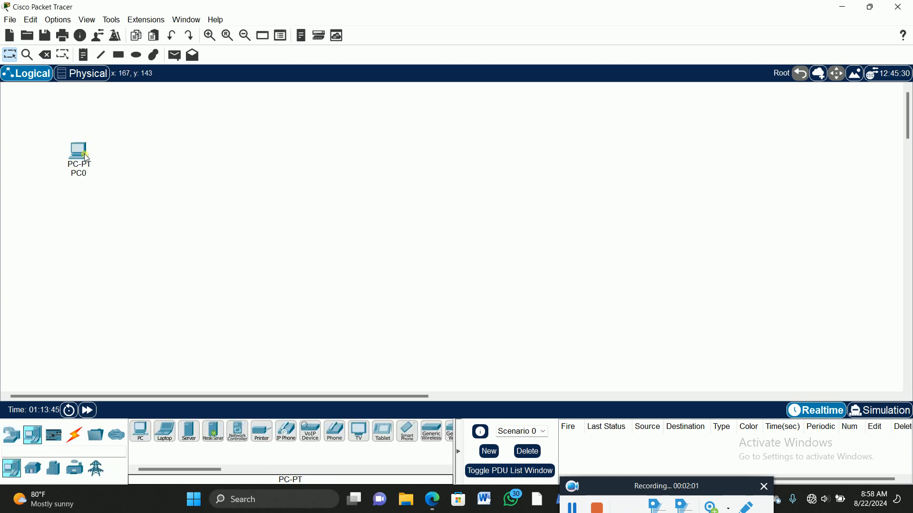
click(144, 438)
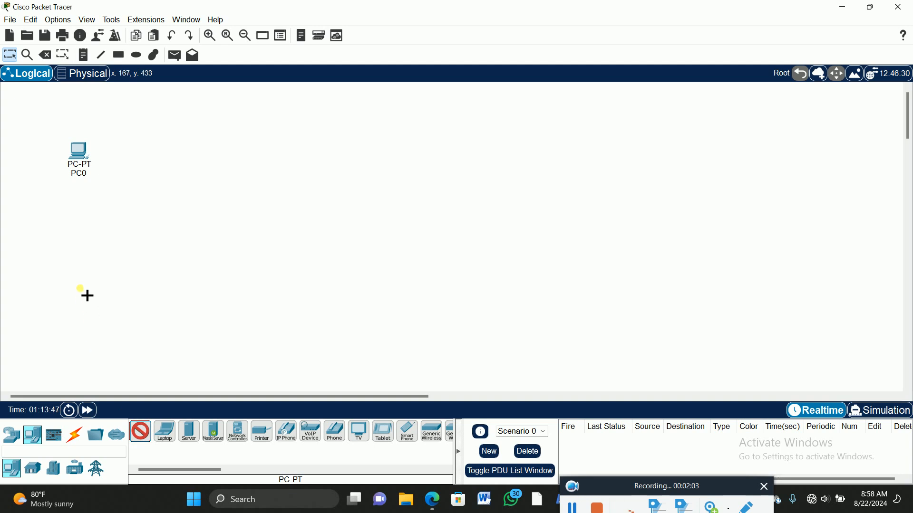
click(78, 282)
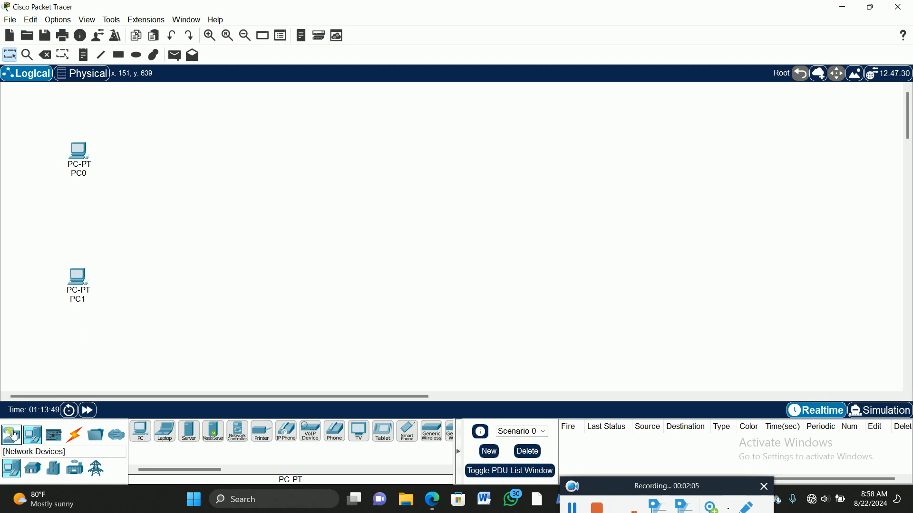
Step: Add two 2960 switches at mid-height, one beside the PCs and one on the far right of the topology
click(11, 435)
click(32, 468)
click(141, 431)
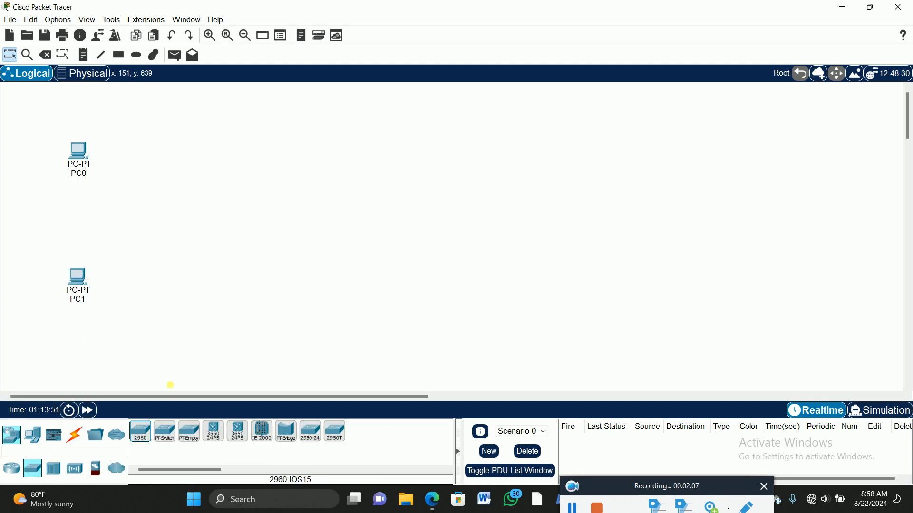
click(198, 215)
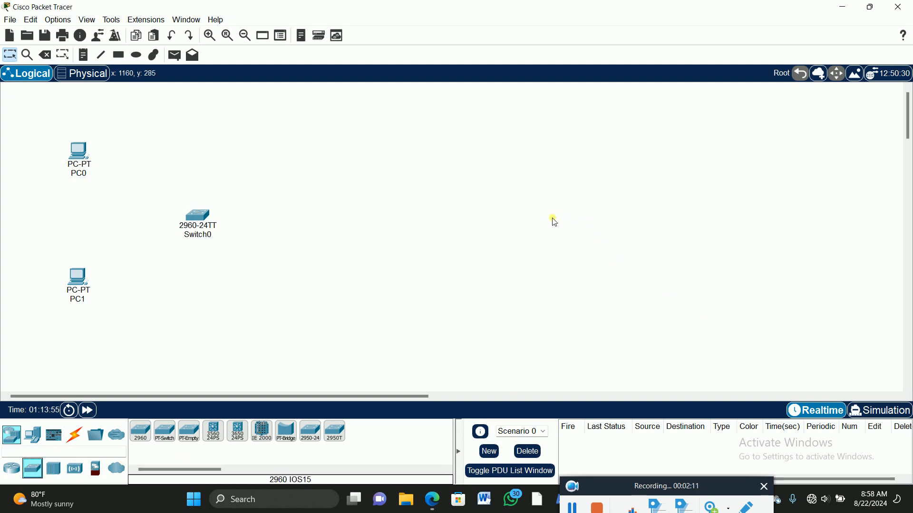
click(141, 430)
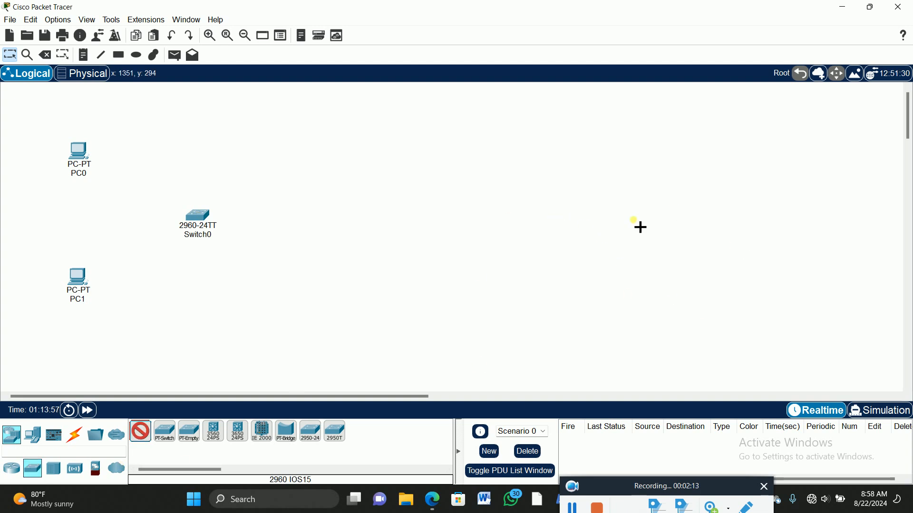
click(652, 217)
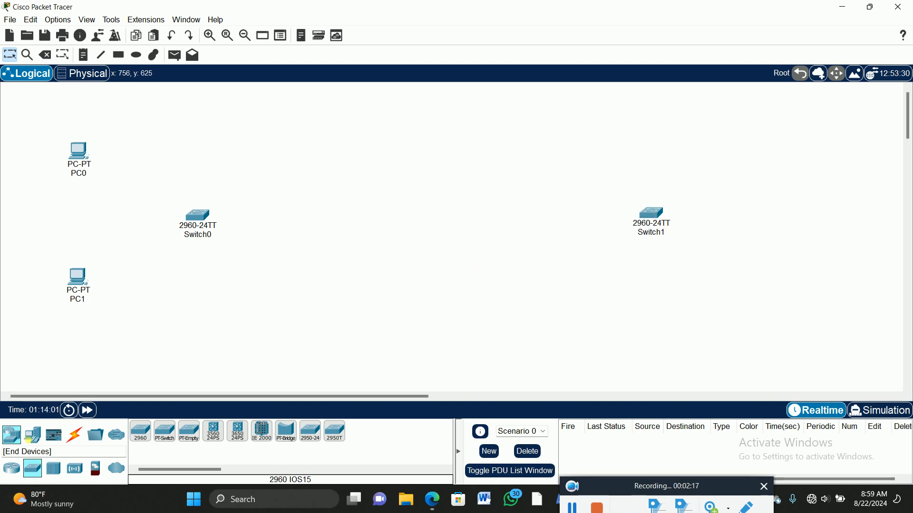
Step: Place two 1941 routers in a row between the two switches
click(11, 469)
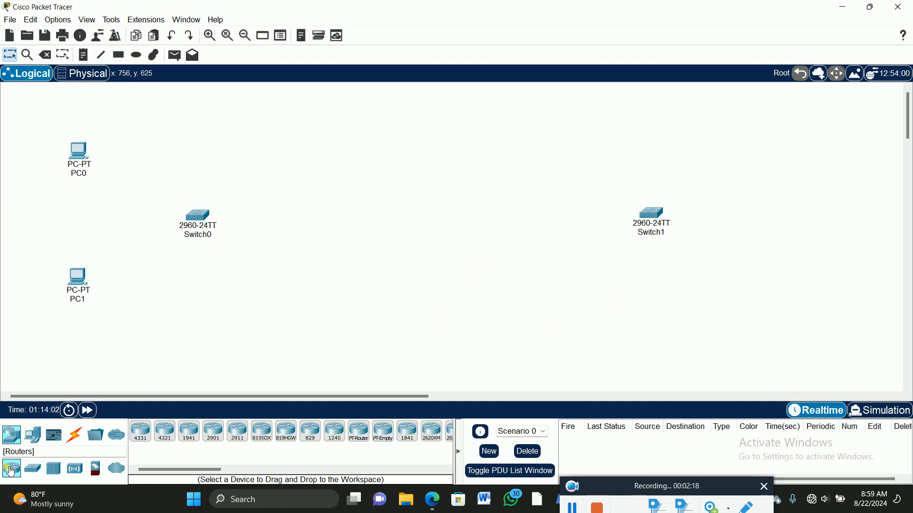
click(190, 432)
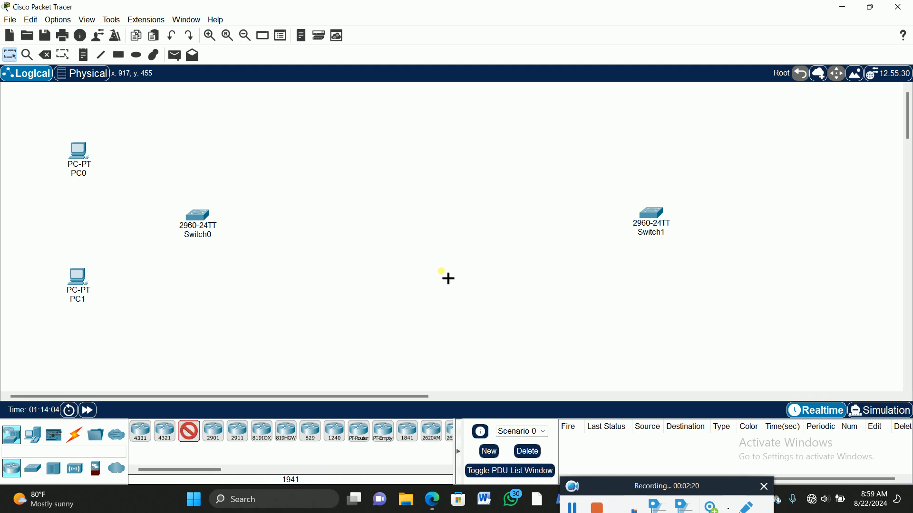
click(347, 214)
click(189, 432)
click(501, 215)
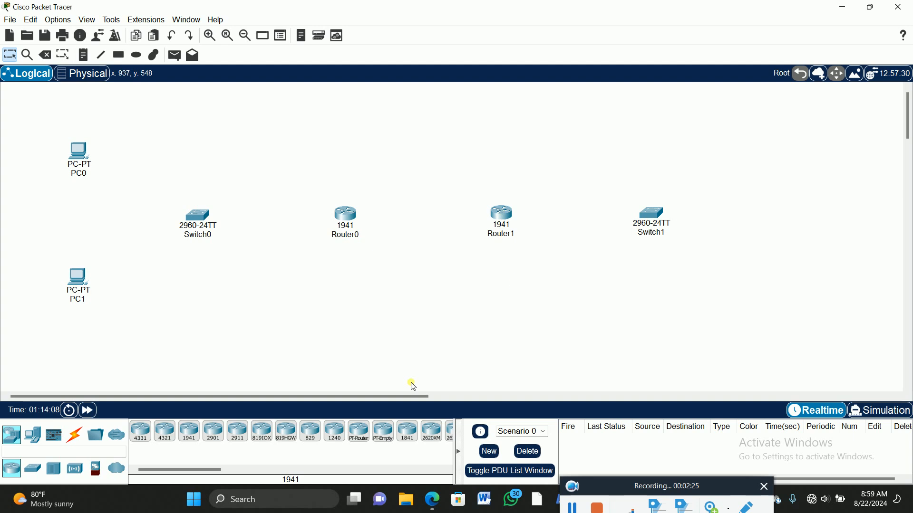
Step: Add a server below and to the right of Switch1 and rename it BFSRVDC1
click(34, 435)
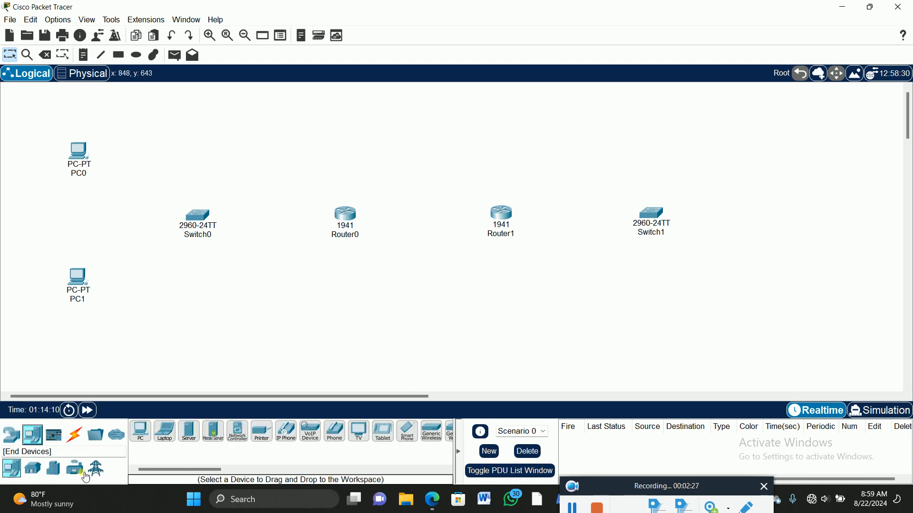
click(189, 432)
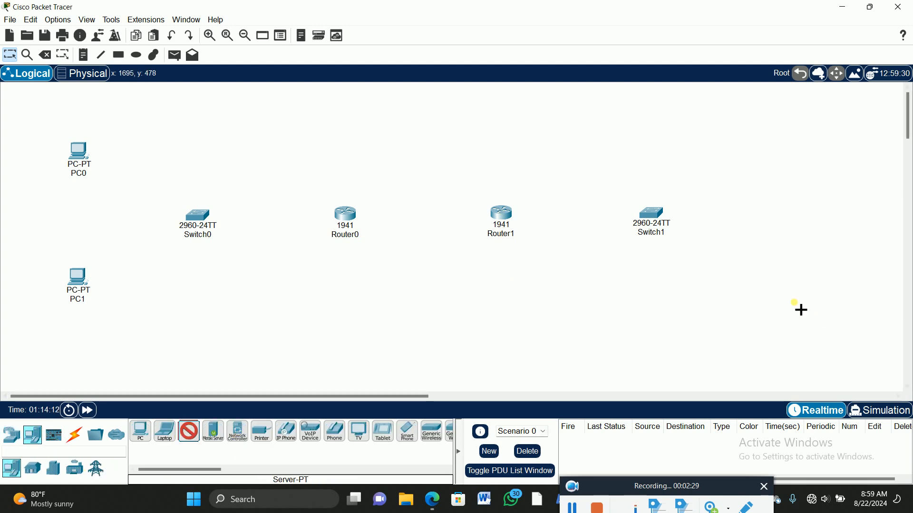
click(787, 299)
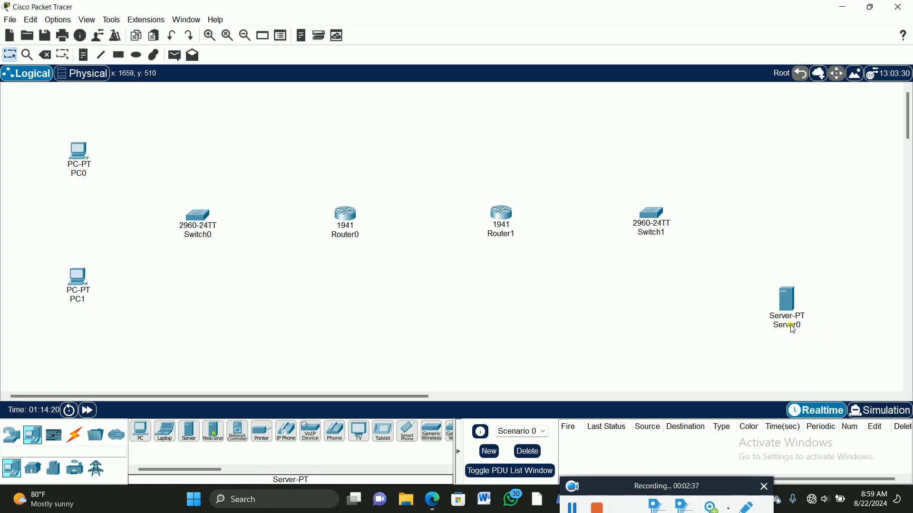
click(799, 327)
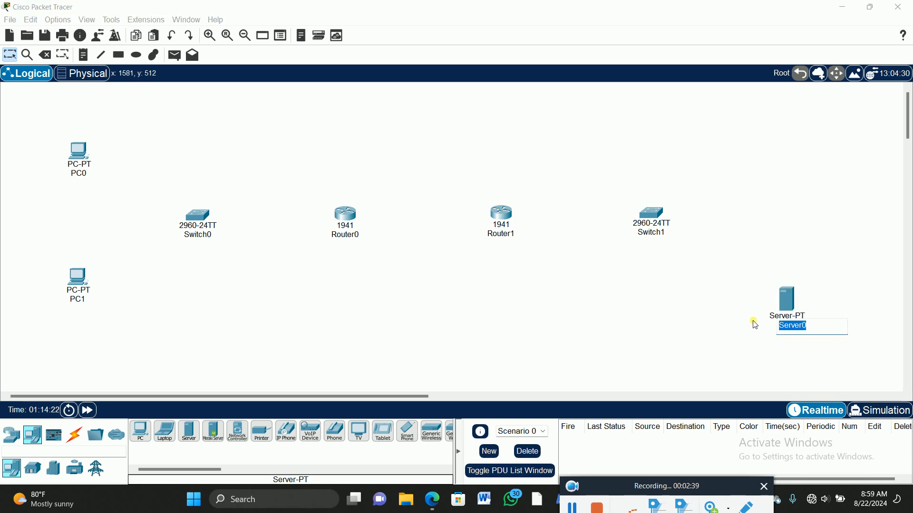
text(B)
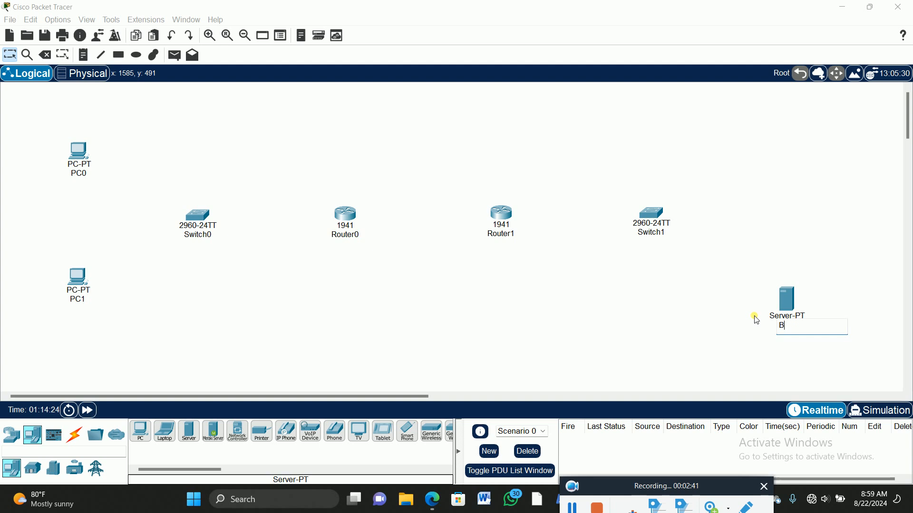
text(FSRVDC1)
key(Return)
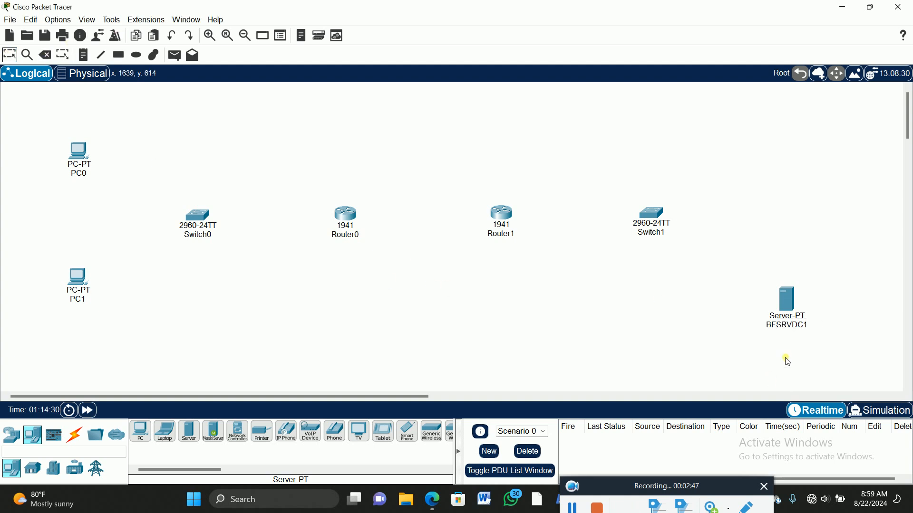
Step: Rename the switch nearest the server, Switch1, as BFSW2
click(652, 234)
double_click(666, 238)
text(BFSW)
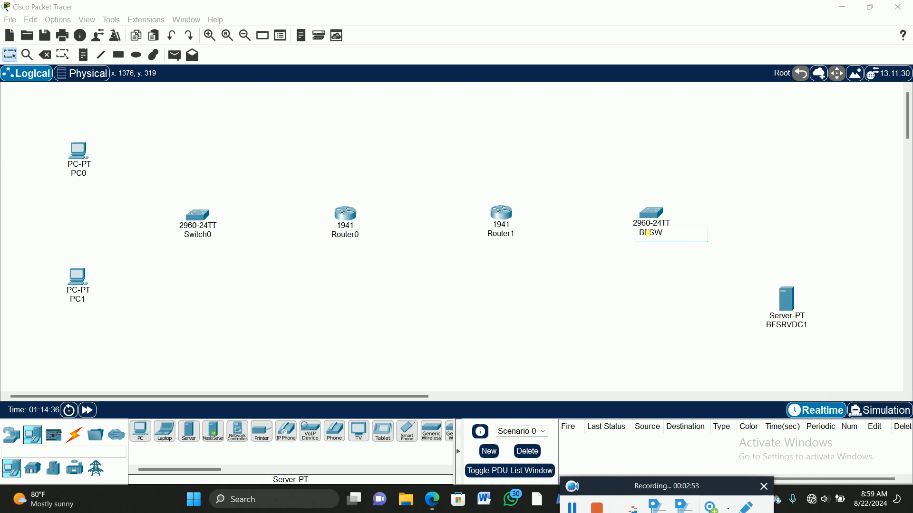
text(2)
Step: Rename Router1, the router next to BFSW2, as ISP
click(504, 236)
double_click(504, 235)
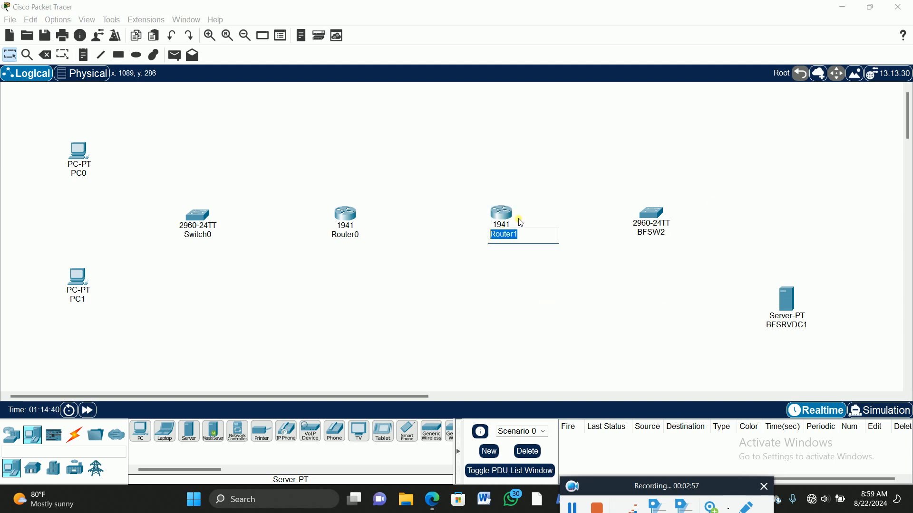
text(ISP)
Step: Rename Router0, the router next to Switch0, as COMPANY
click(351, 235)
drag(372, 240, 334, 237)
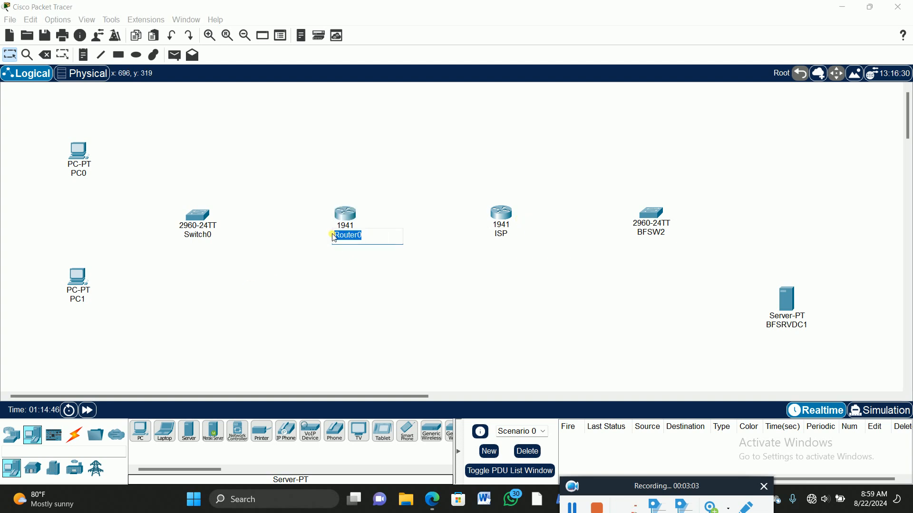
text(CO)
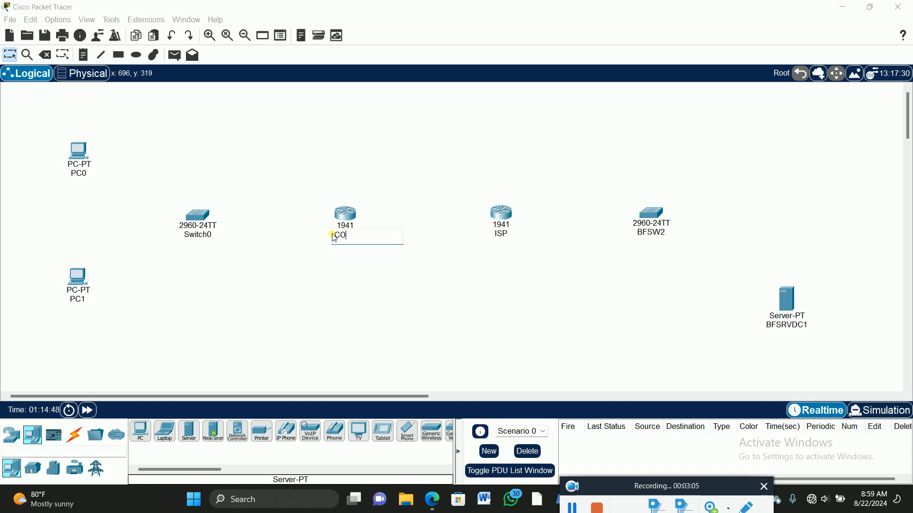
text(MPANY)
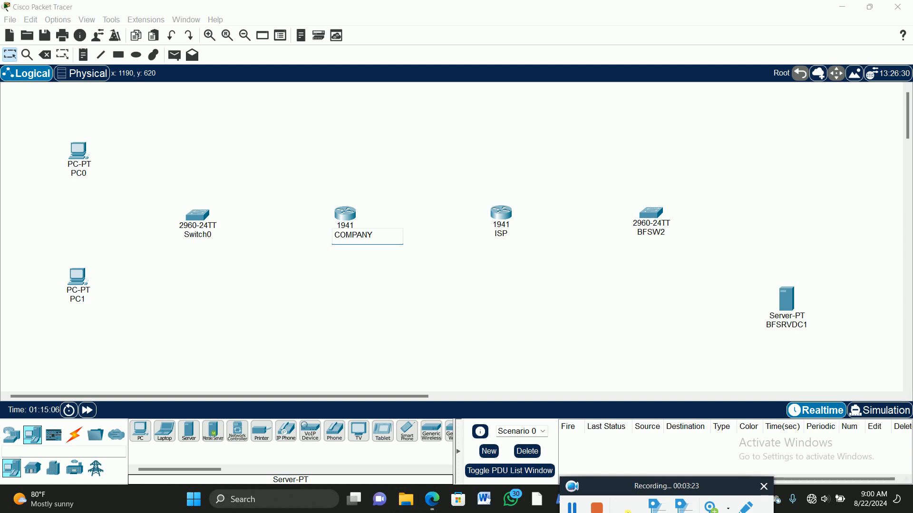
click(574, 507)
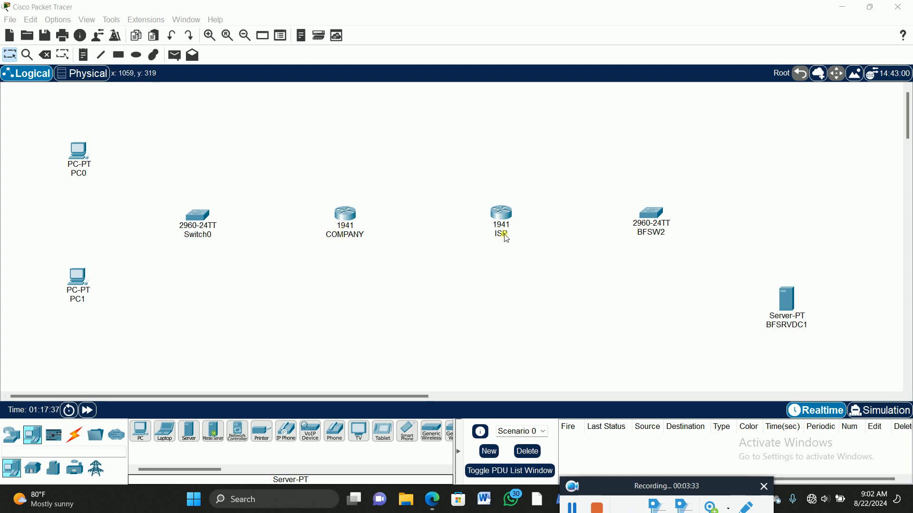
Step: Open the COMPANY router's physical device view, enlarge it and switch the router's power off
click(346, 219)
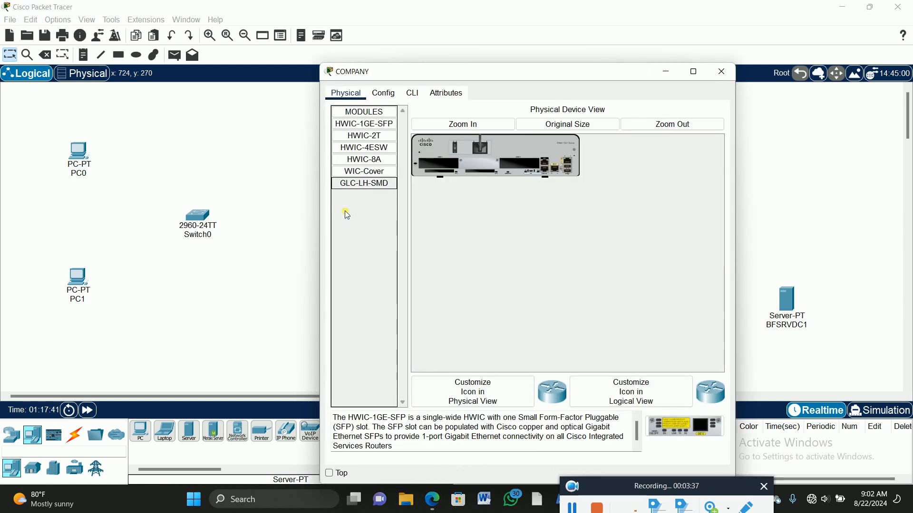
click(479, 151)
click(450, 123)
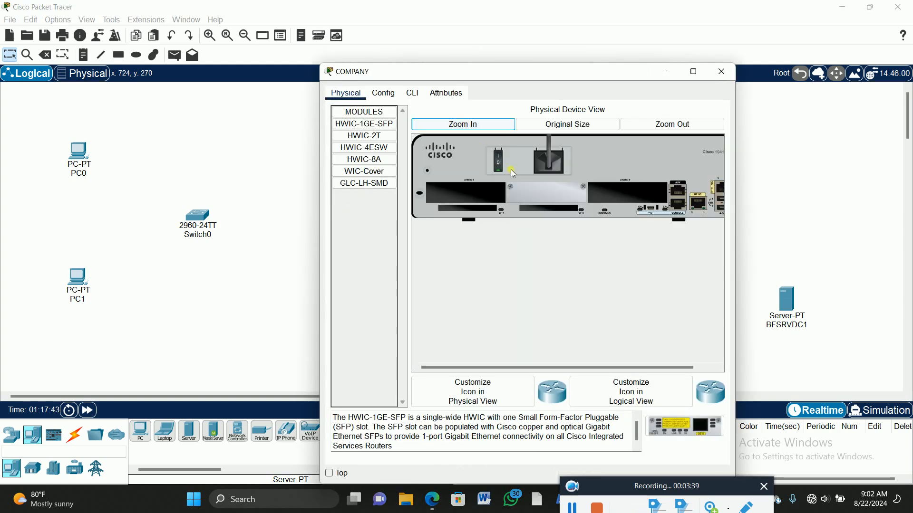
click(500, 160)
Step: Install an HWIC-2T serial module in the COMPANY router's leftmost expansion slot and close the device window
click(345, 138)
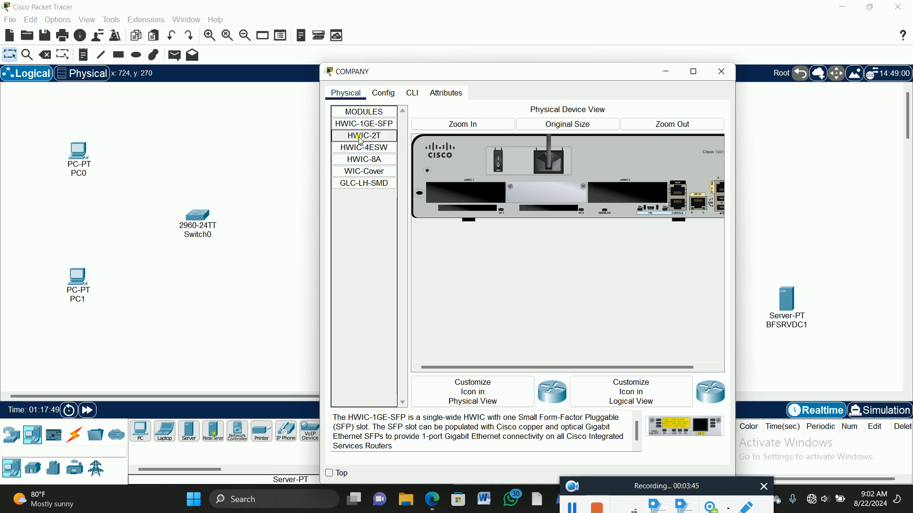
click(365, 138)
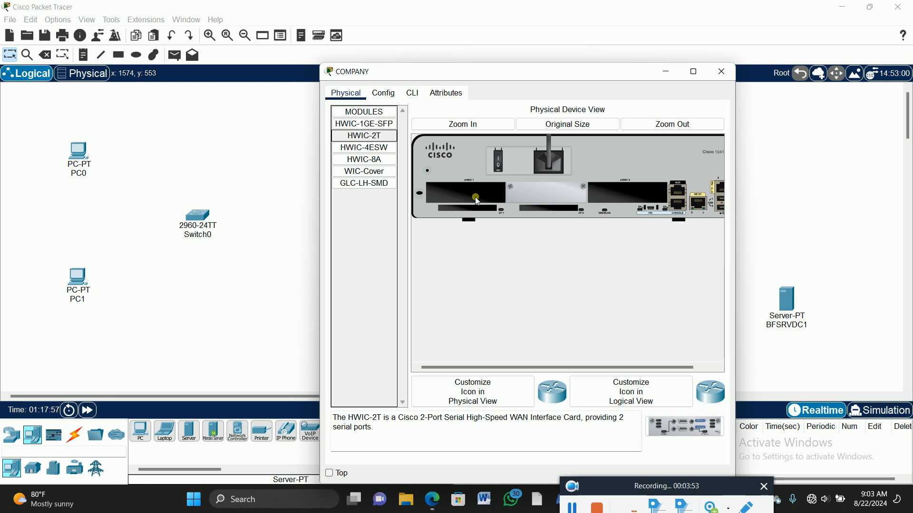
click(689, 423)
drag(691, 428, 492, 199)
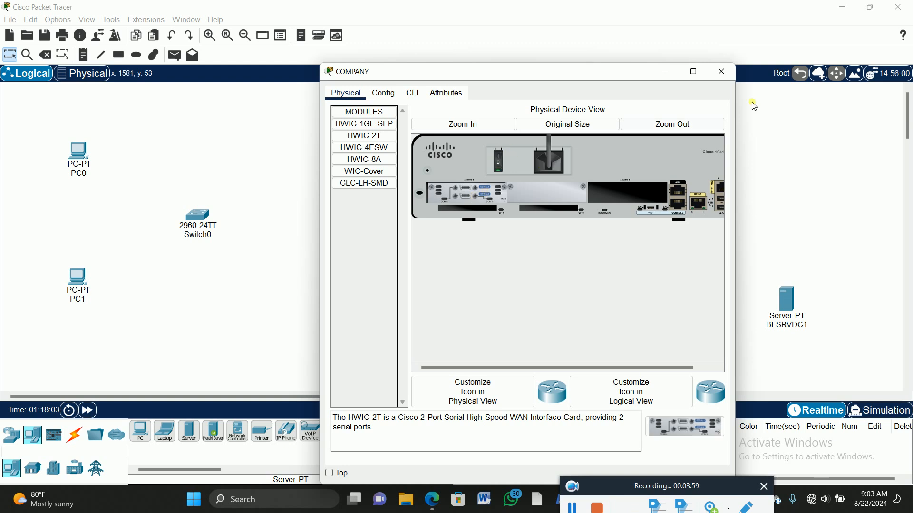
click(721, 75)
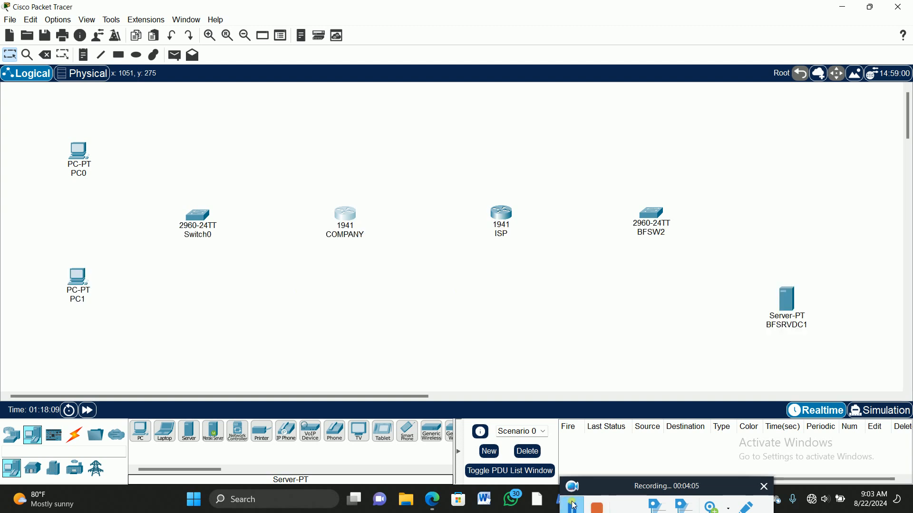
click(574, 506)
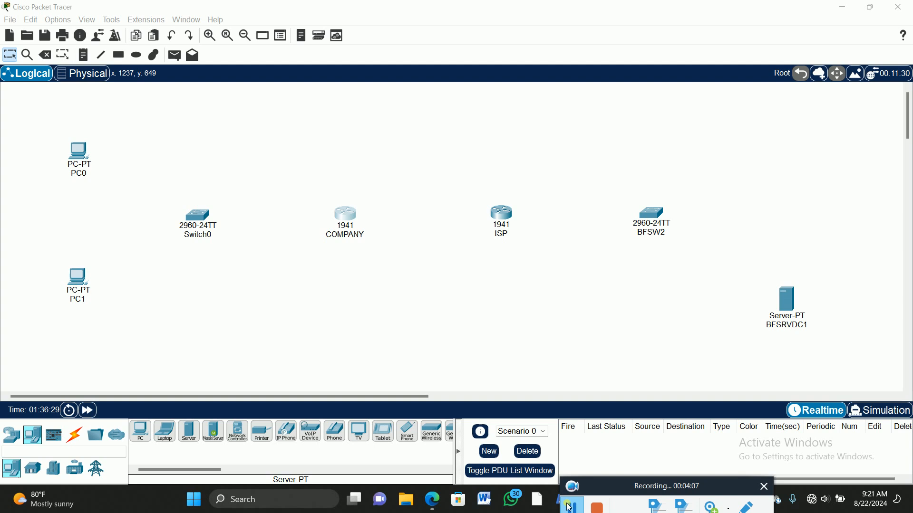
drag(638, 485, 599, 486)
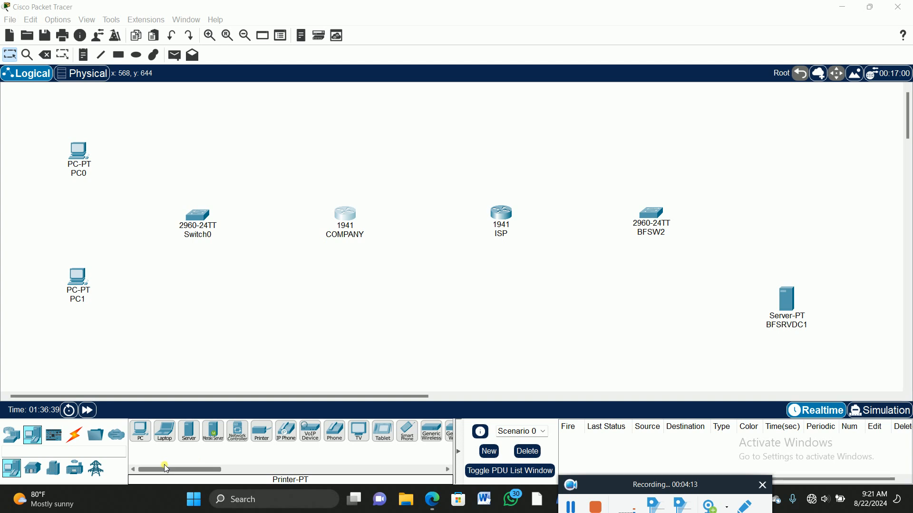
Step: Connect PC0's FastEthernet0 to Switch0's FastEthernet0/1 with a copper straight-through cable
click(82, 437)
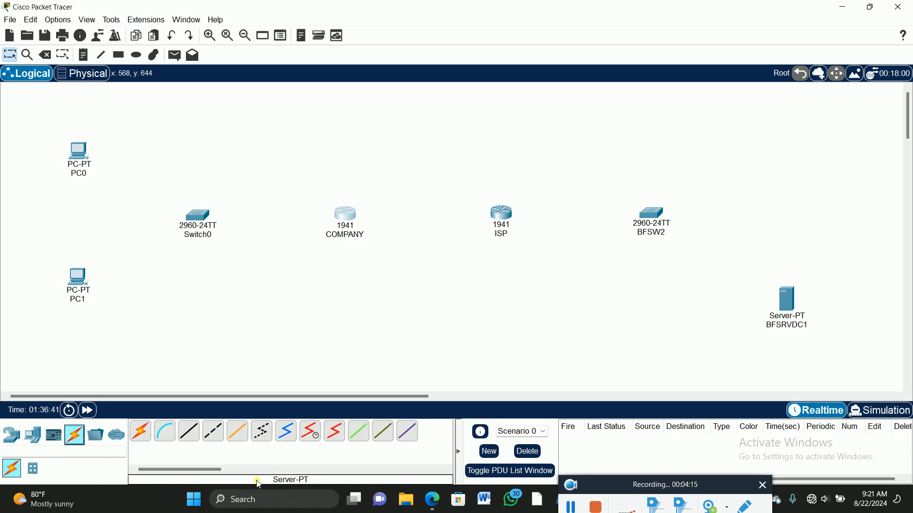
click(189, 431)
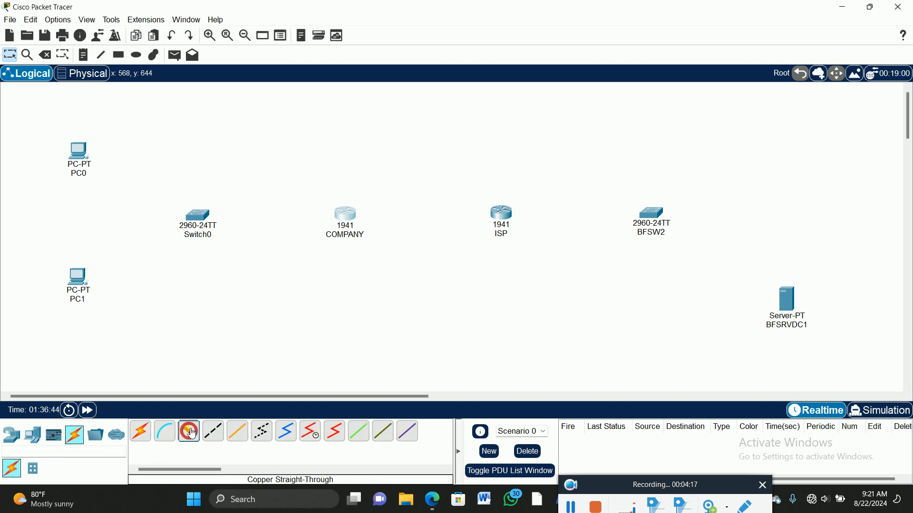
click(79, 152)
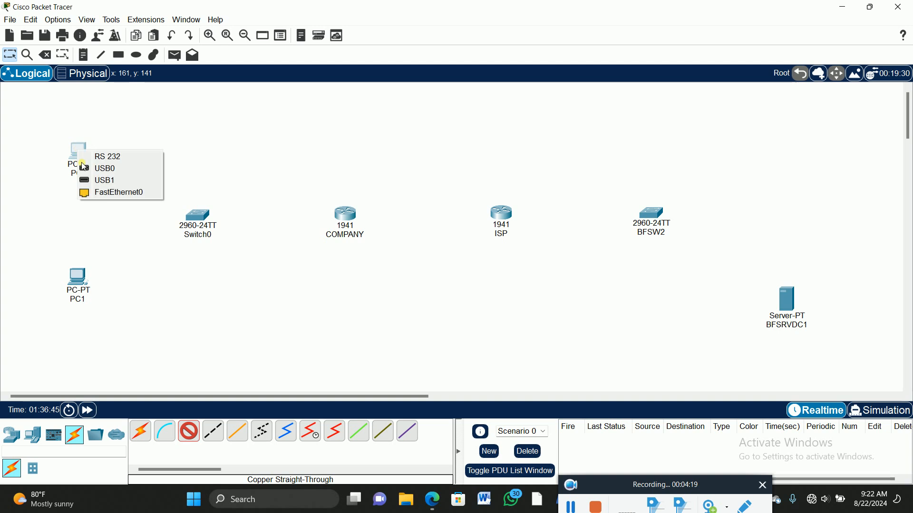
click(116, 195)
click(185, 212)
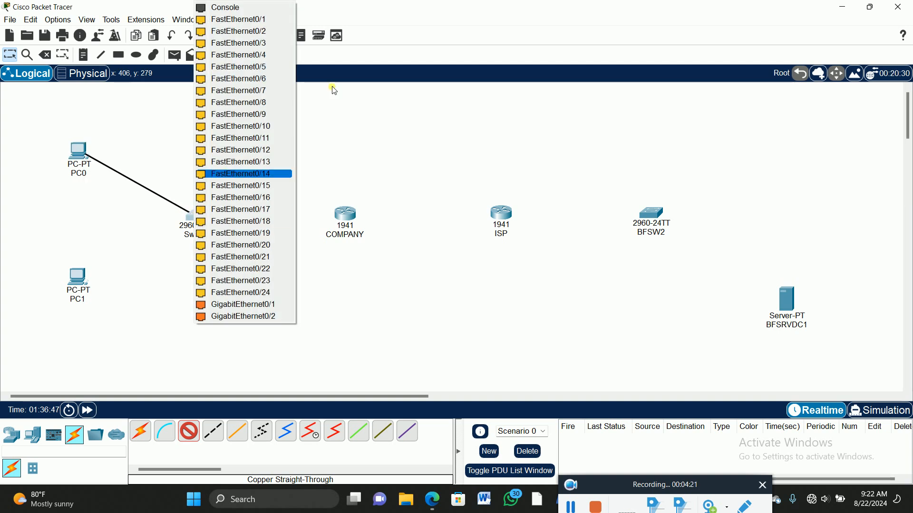
click(277, 19)
Step: Connect PC1's FastEthernet0 to Switch0's FastEthernet0/2 with a copper straight-through cable
click(190, 431)
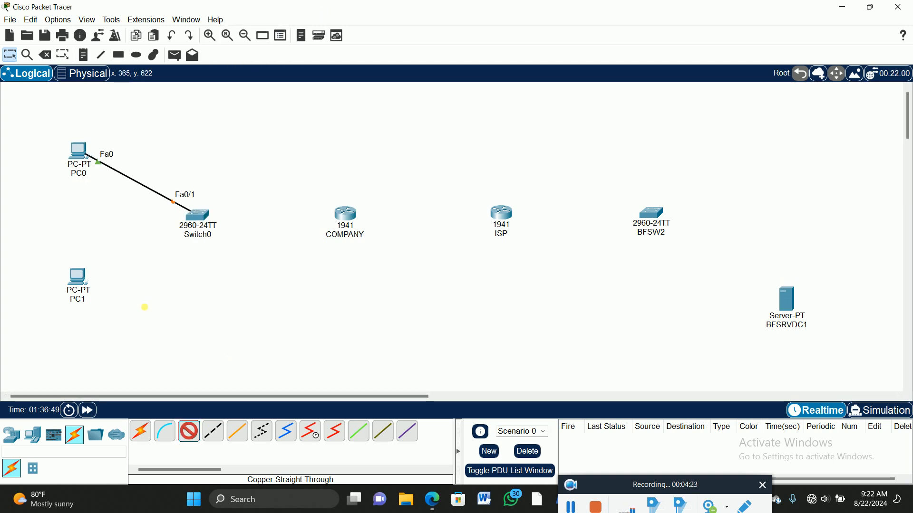
click(79, 278)
click(115, 316)
click(192, 217)
click(266, 19)
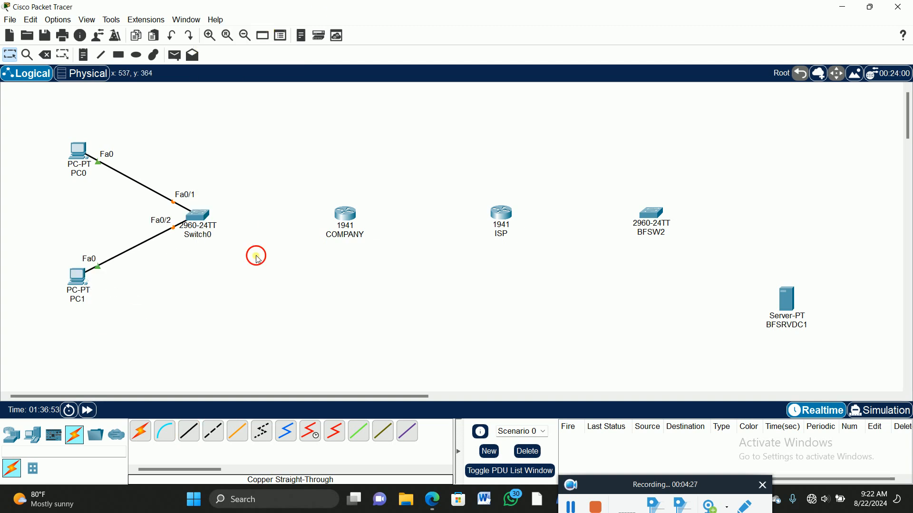
Step: Connect Switch0's FastEthernet0/3 to the COMPANY router's GigabitEthernet0/0 with a copper cross-over cable
click(213, 432)
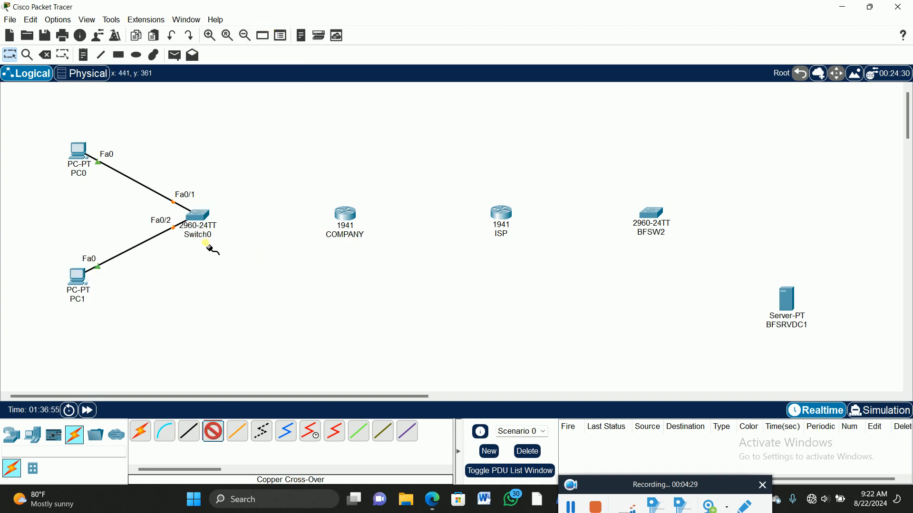
click(199, 217)
click(238, 19)
click(347, 217)
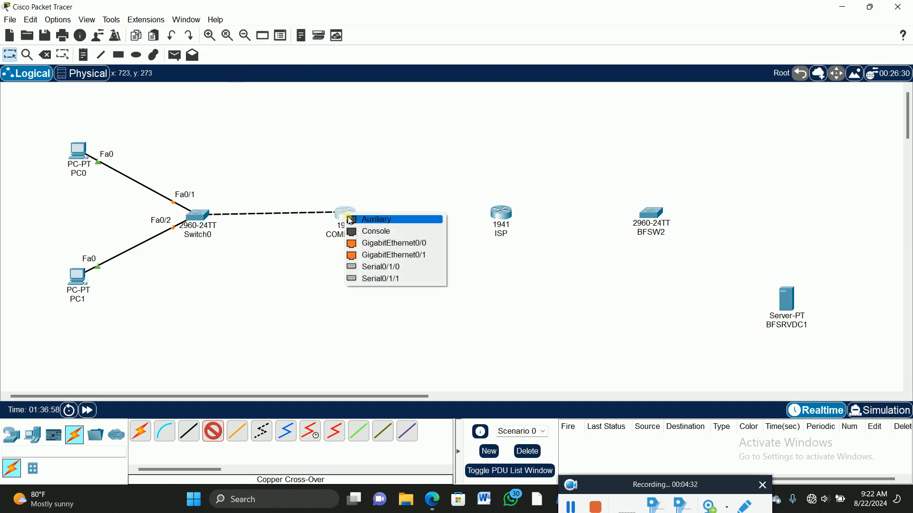
click(380, 242)
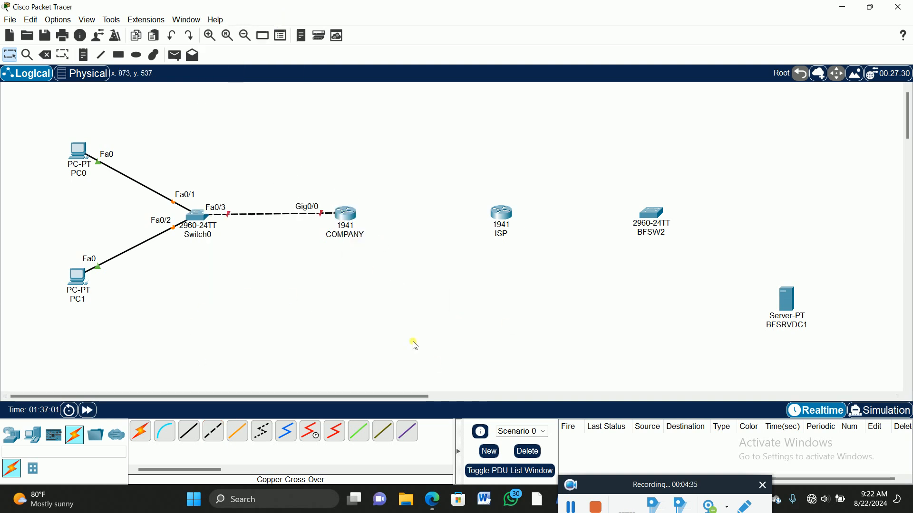
click(310, 431)
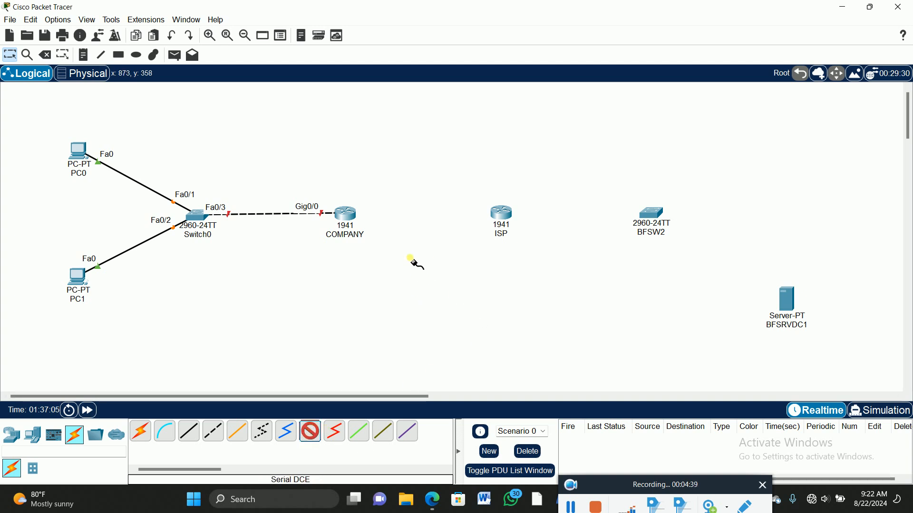
click(504, 214)
click(527, 239)
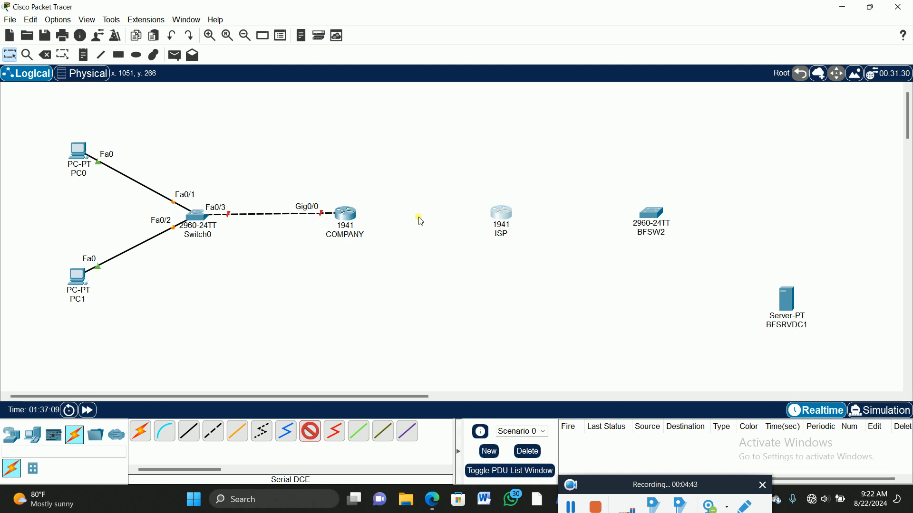
click(524, 261)
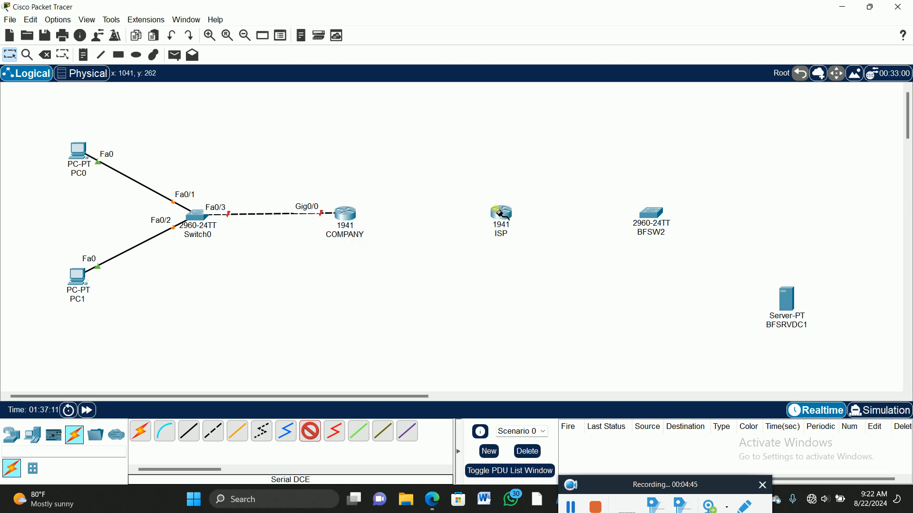
click(504, 218)
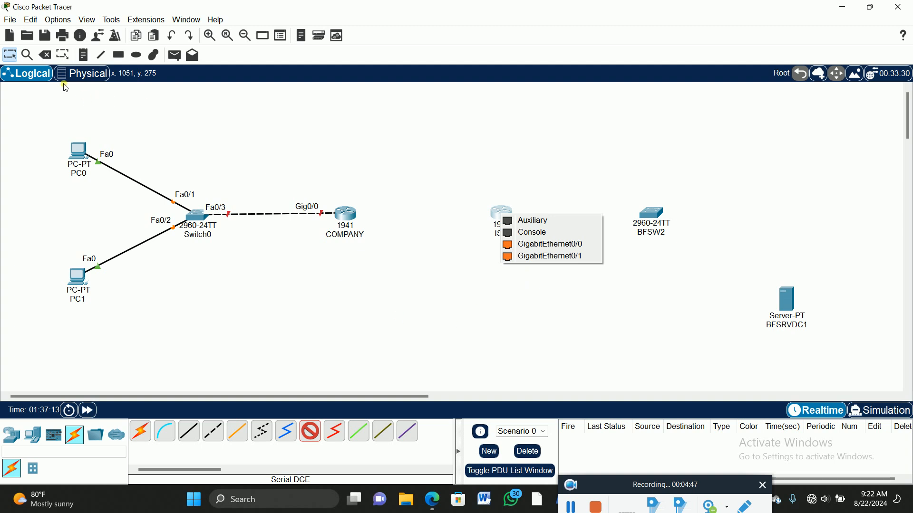
click(13, 57)
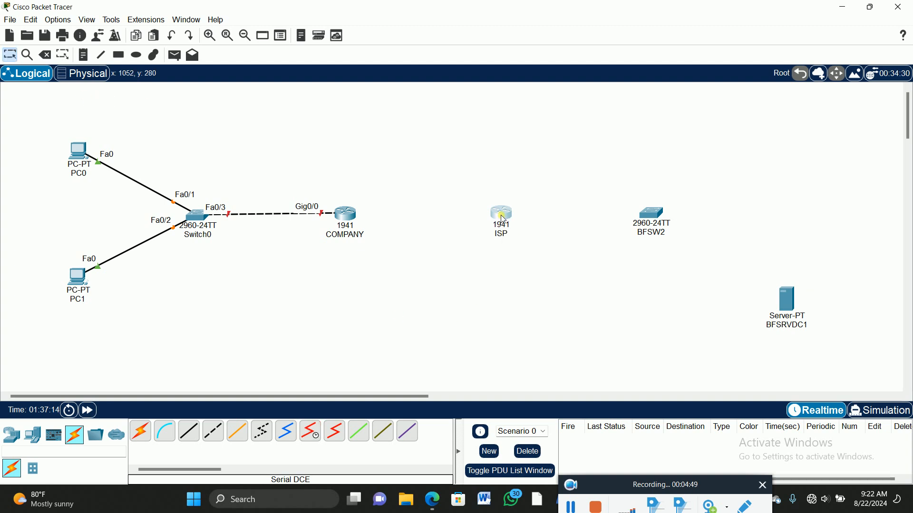
Step: Power off the ISP router, install an HWIC-2T module in its leftmost expansion slot and close the device window
click(503, 217)
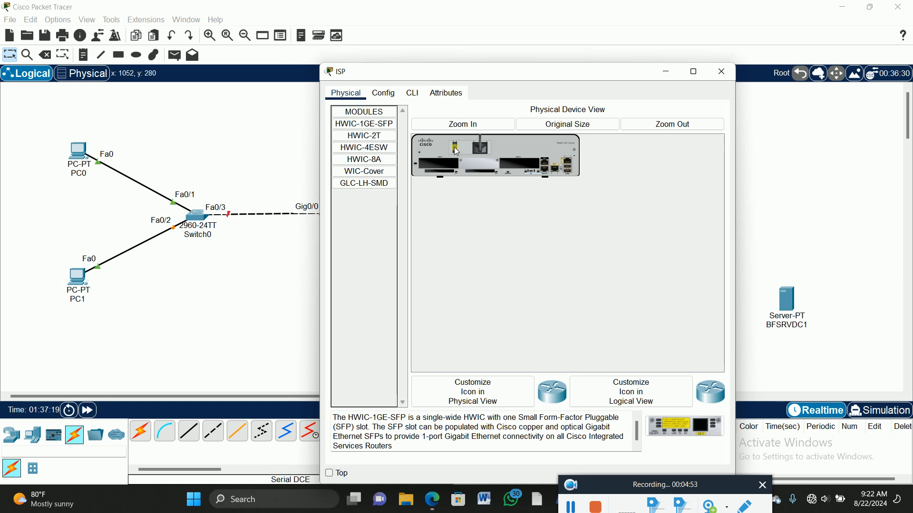
click(389, 138)
drag(698, 420, 446, 175)
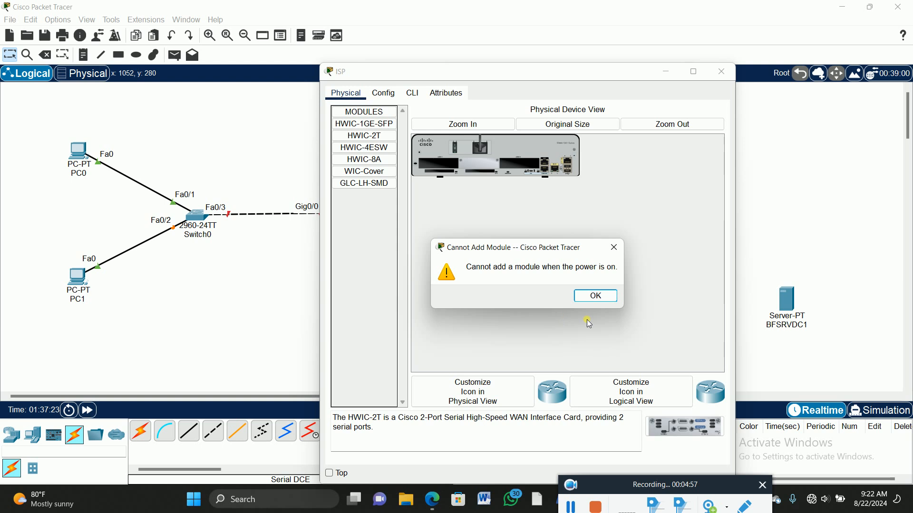
click(594, 295)
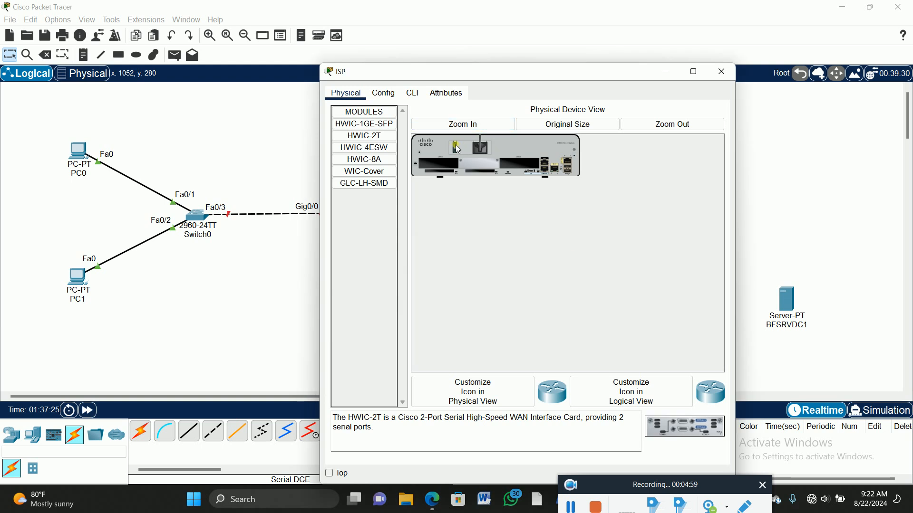
drag(684, 427, 443, 170)
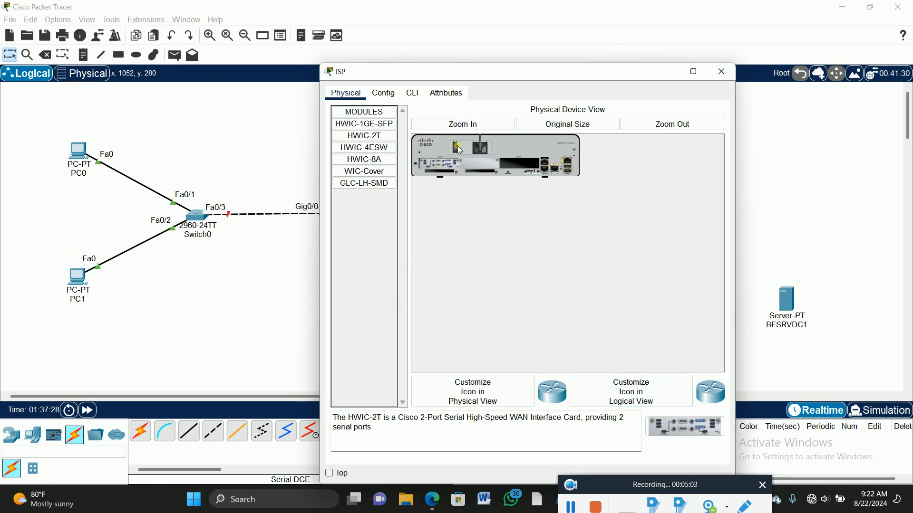
click(722, 72)
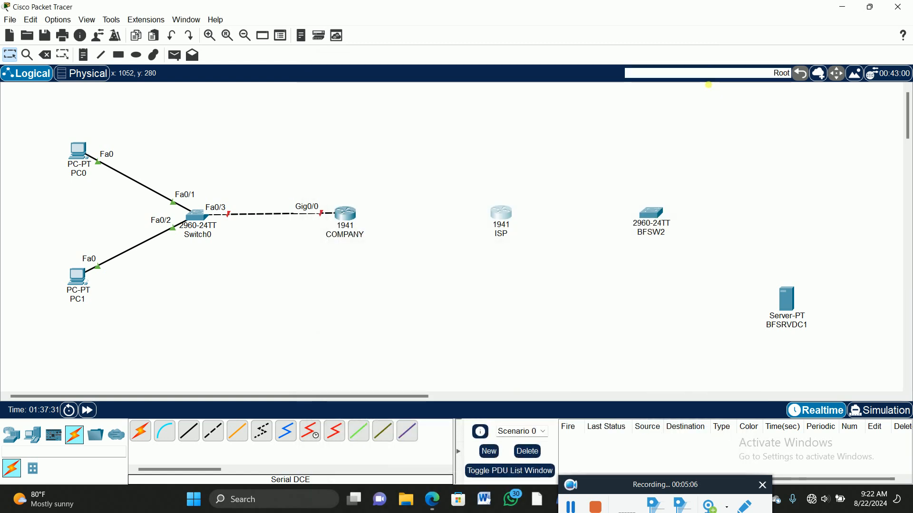
Step: Connect the COMPANY router's Serial0/1/0 to the ISP router's Serial0/1/0 with a Serial DCE cable, making COMPANY the clock side
click(311, 431)
click(355, 230)
click(385, 240)
click(506, 220)
click(507, 219)
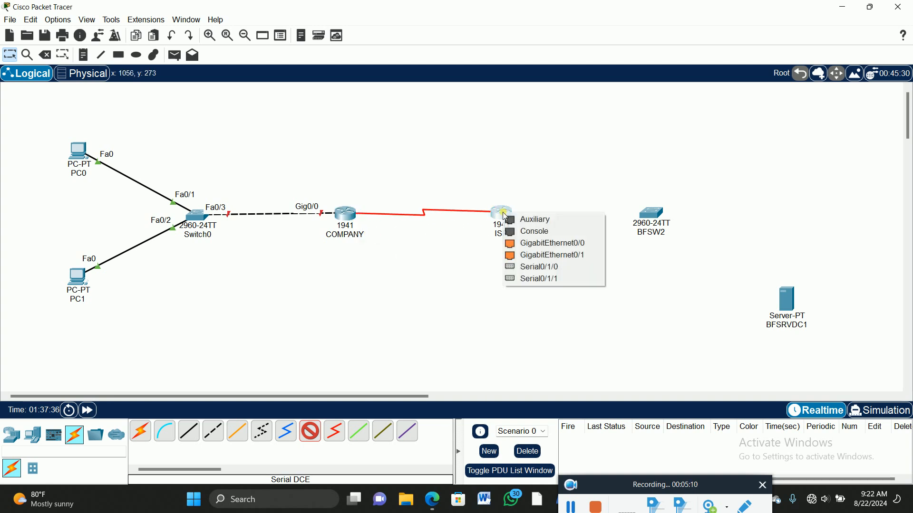
click(532, 267)
Step: Connect the ISP router's GigabitEthernet0/0 to BFSW2's GigabitEthernet0/1 with a copper cross-over cable and move BFSW2 slightly lower
click(213, 431)
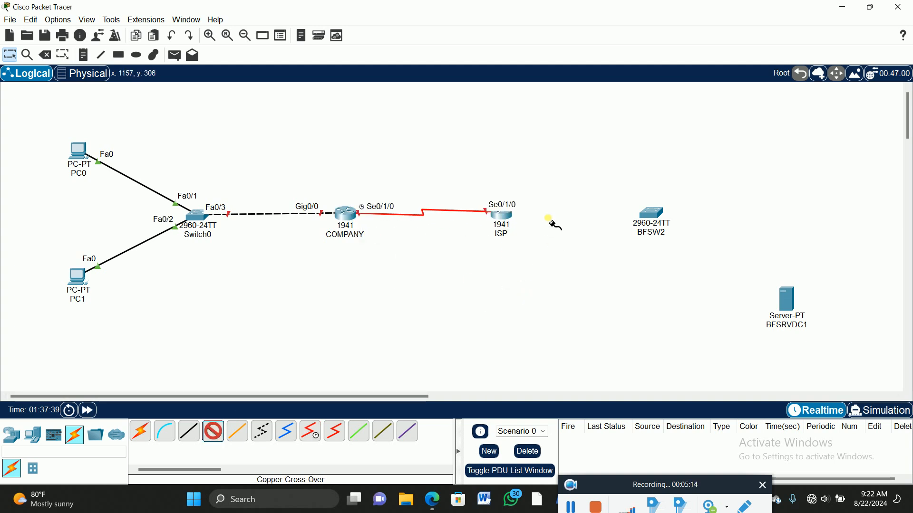
click(510, 220)
click(536, 246)
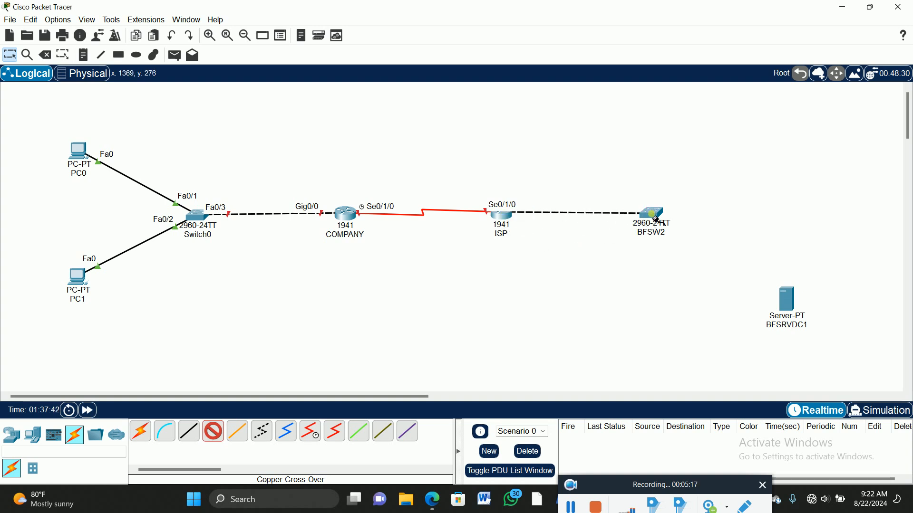
click(649, 214)
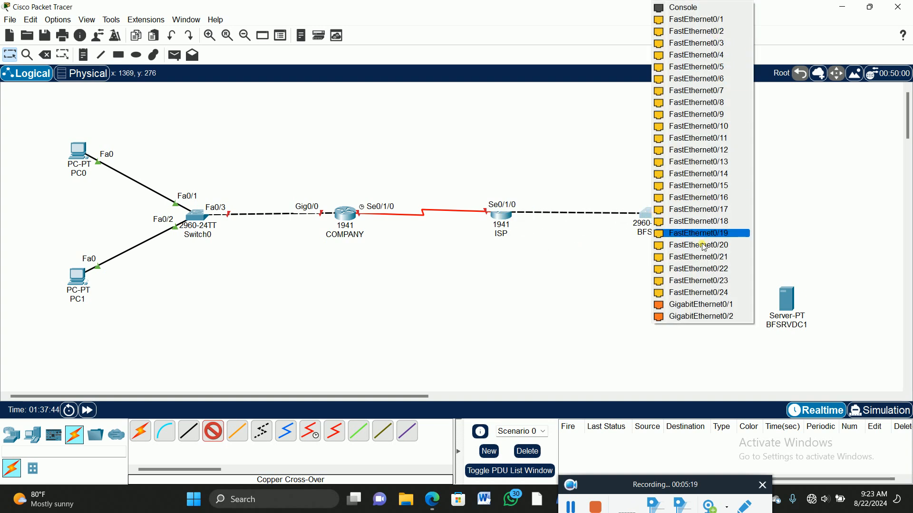
click(695, 304)
drag(663, 221, 667, 265)
Step: Connect BFSRVDC1's FastEthernet0 to BFSW2's FastEthernet0/1 with a copper straight-through cable and move the server level with the switch
click(188, 431)
click(786, 307)
click(813, 304)
click(670, 265)
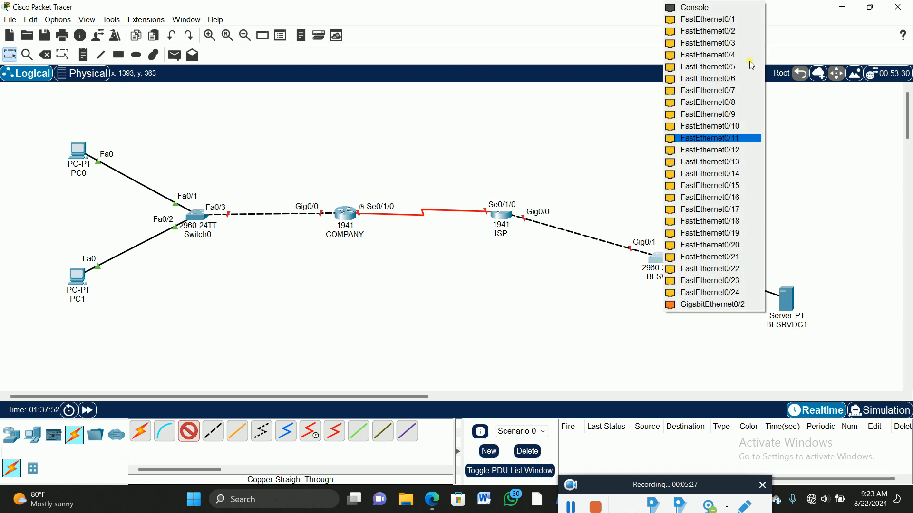
click(732, 18)
drag(788, 298, 807, 260)
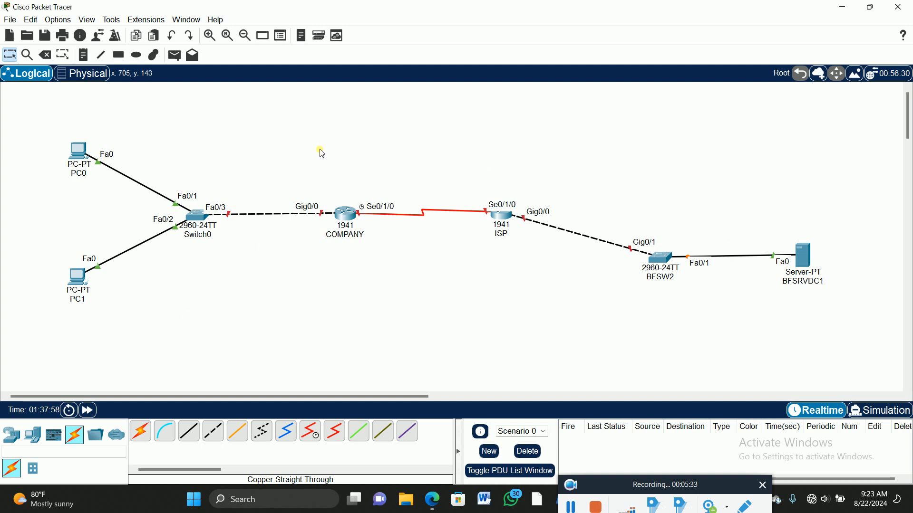
Step: Add the note "IP ADDRESS POOL RANGE for NAT 64.64.64.65-70/192" and position it above the COMPANY router
click(83, 54)
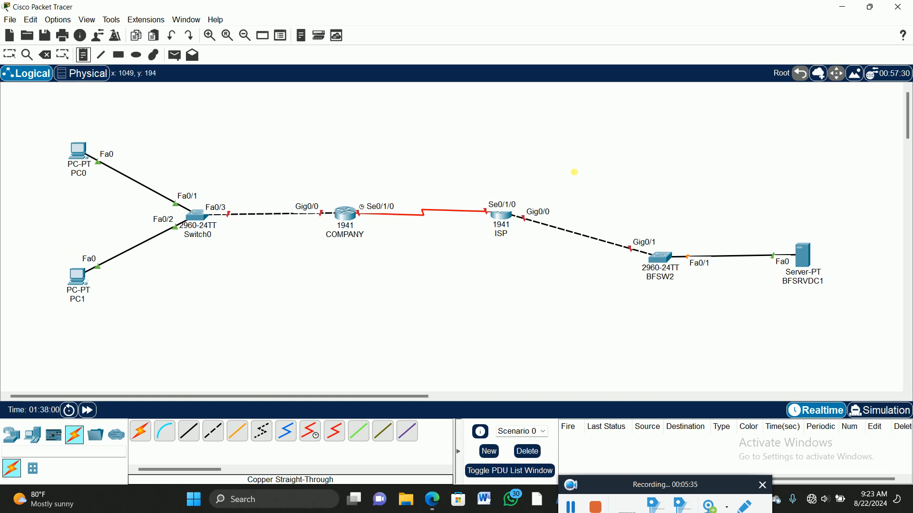
click(384, 151)
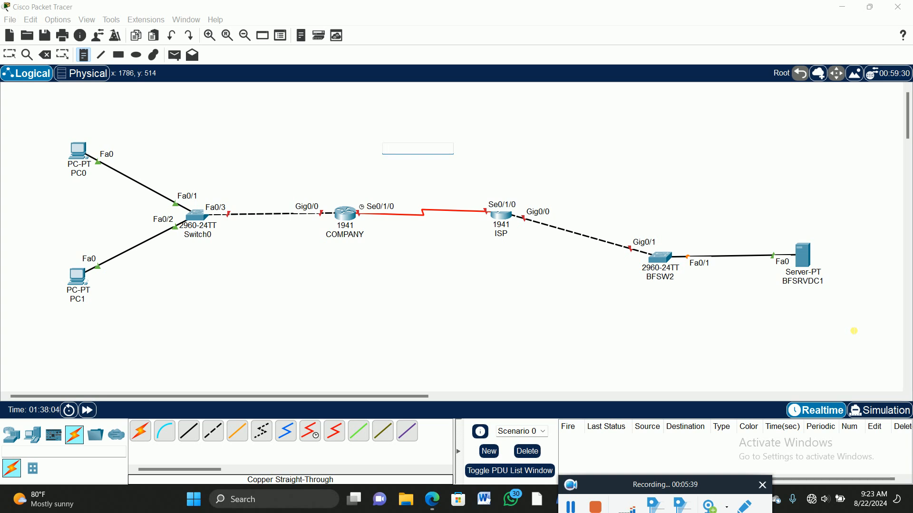
text(IP ADDRESS)
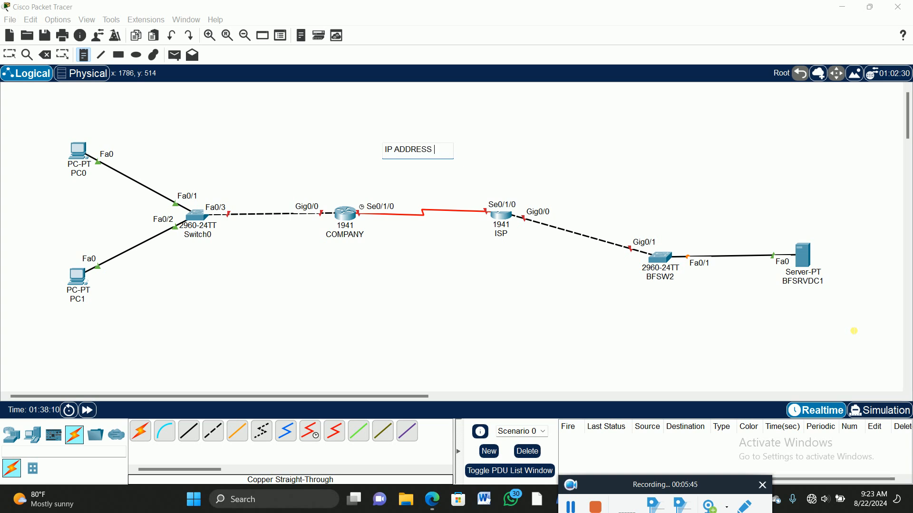
text( OF )
text(OL RANGE for)
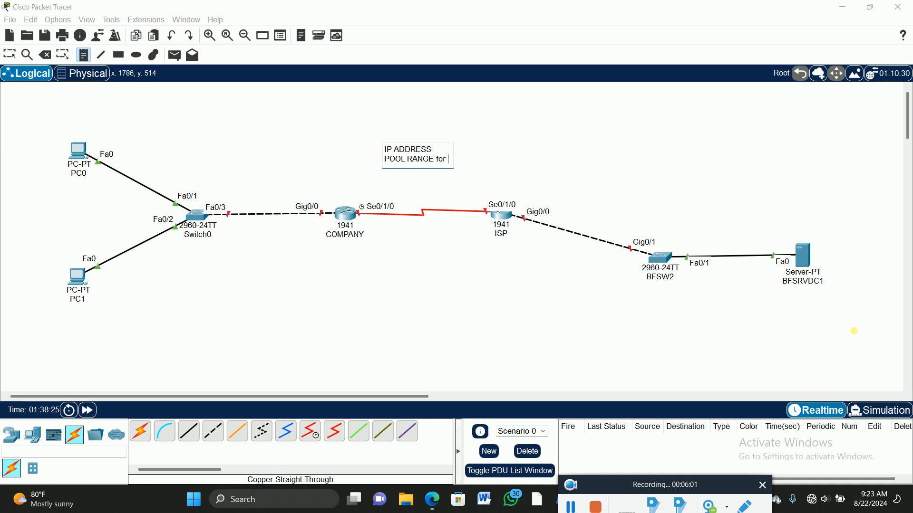
text(NAT 64.64.64.65)
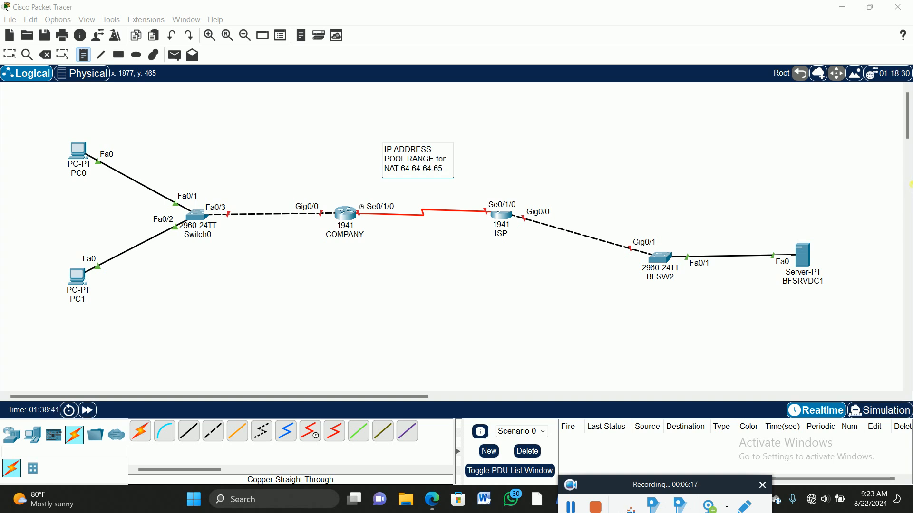
text(-70)
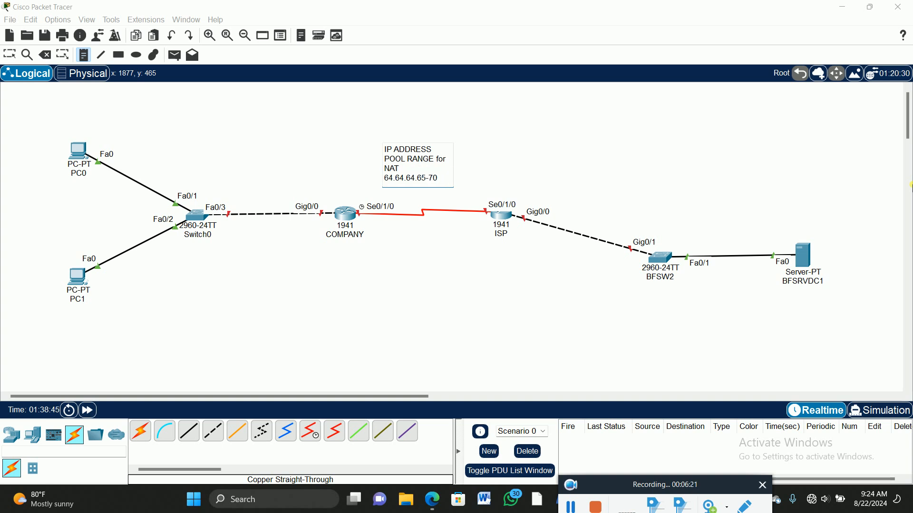
text(/192)
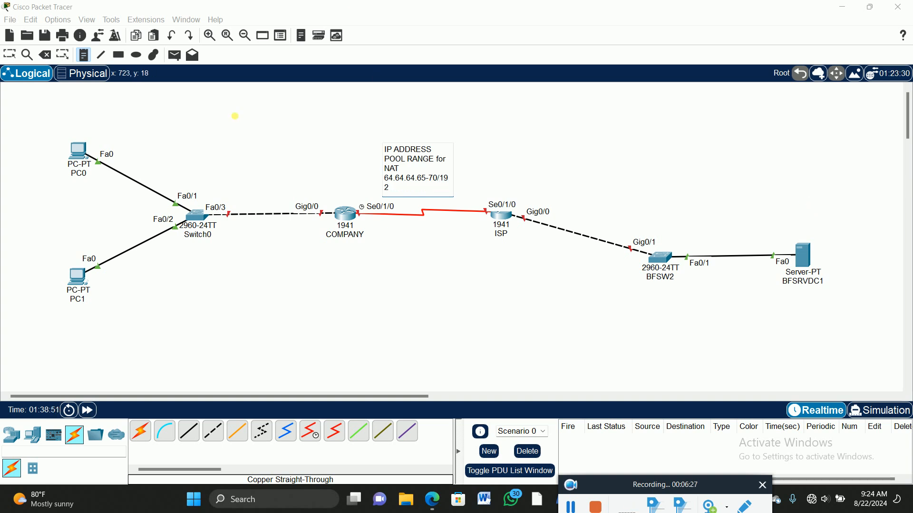
click(427, 207)
drag(474, 155, 371, 148)
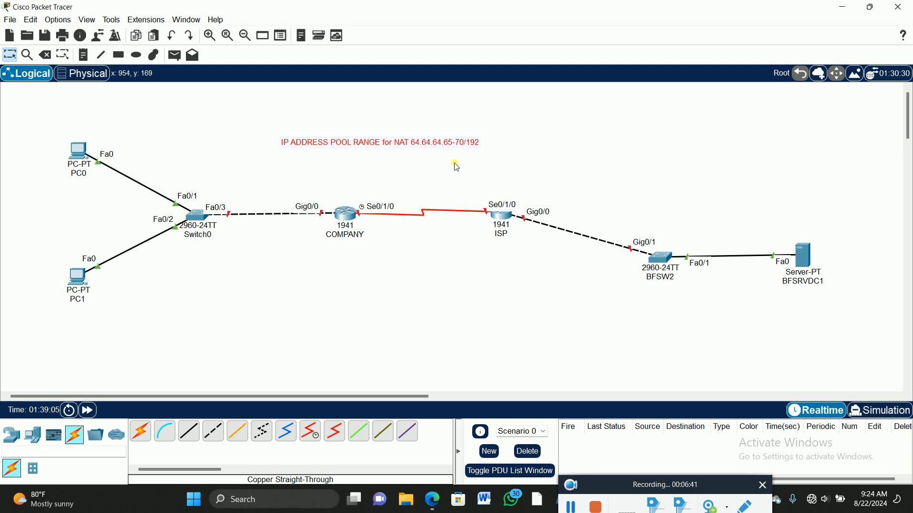
click(271, 292)
Step: Add the note "INSIDE" below the link between Switch0 and the COMPANY router
click(84, 55)
click(245, 229)
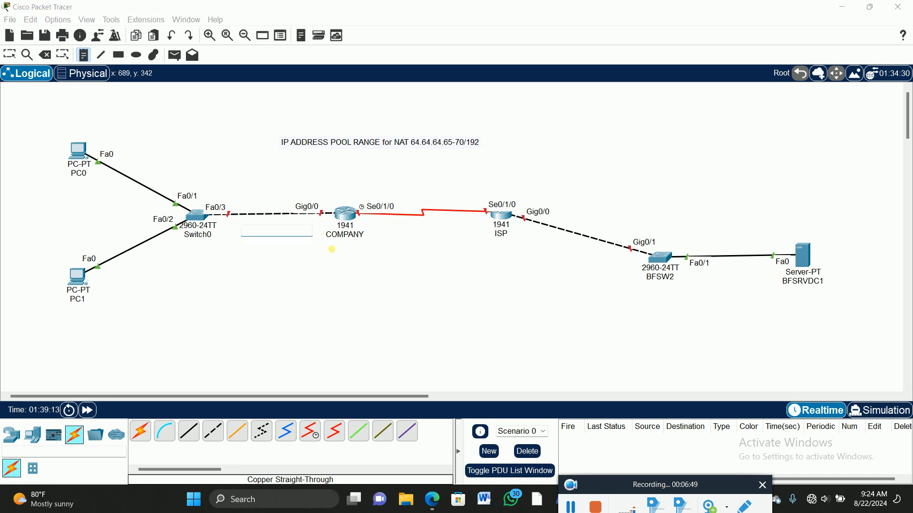
text(INSIDE)
Step: Add the note "OUTSIDE" below the serial link between the COMPANY and ISP routers and nudge the "INSIDE" note into line
click(407, 228)
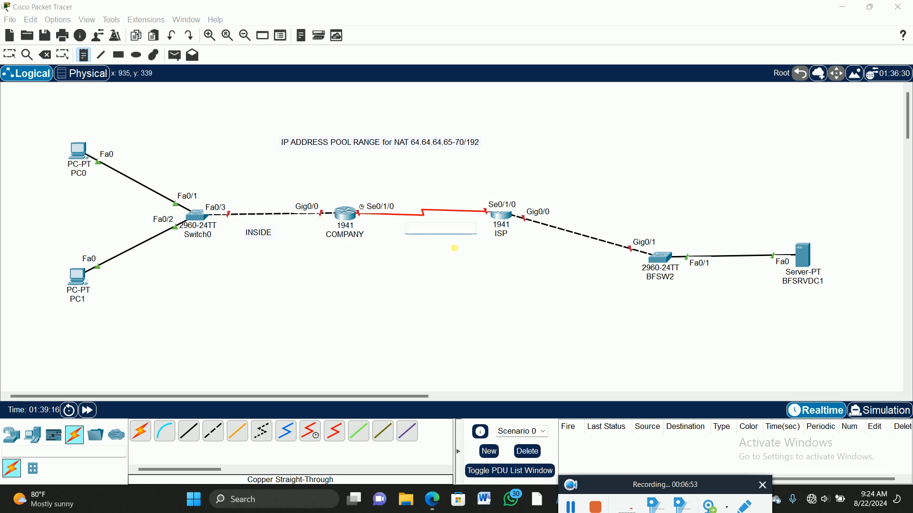
text(OUTSIDE)
click(9, 55)
drag(424, 230, 423, 236)
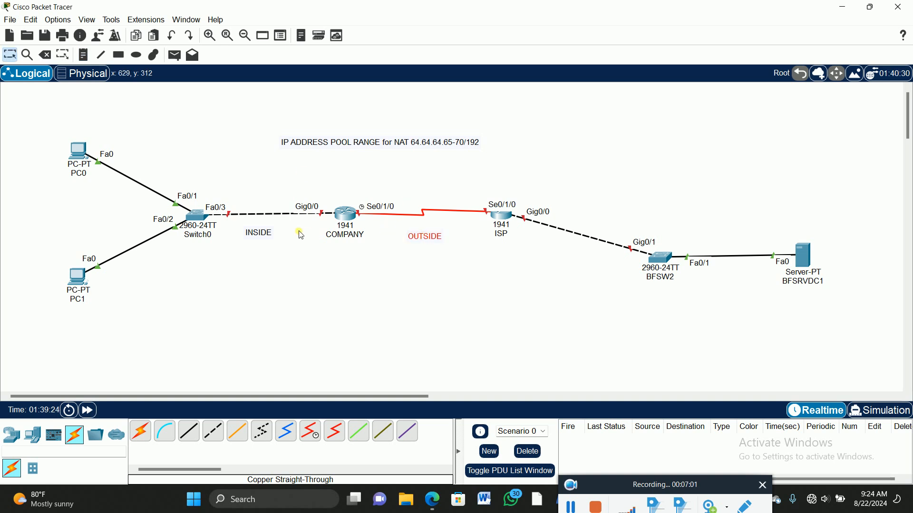
drag(264, 239, 264, 237)
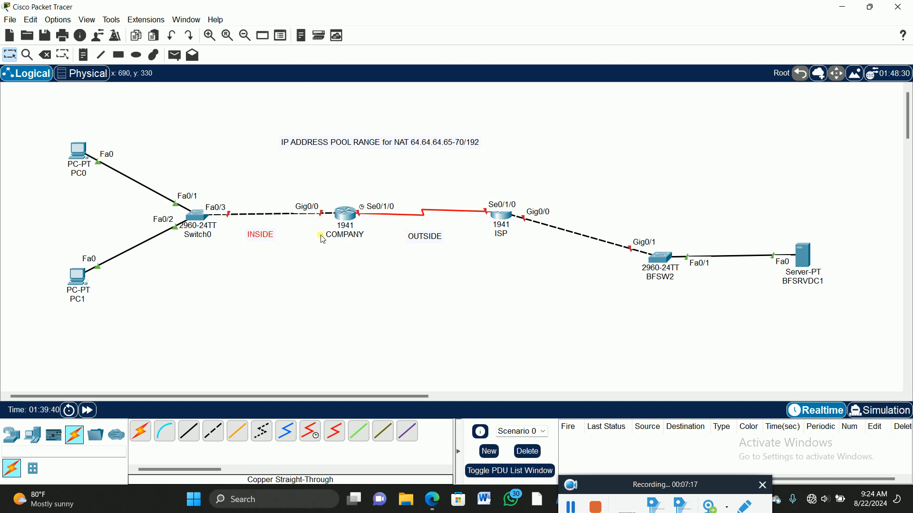
Step: Add the note "172.16.10.1/24" and position it just above the COMPANY router's Gig0/0 label
click(83, 55)
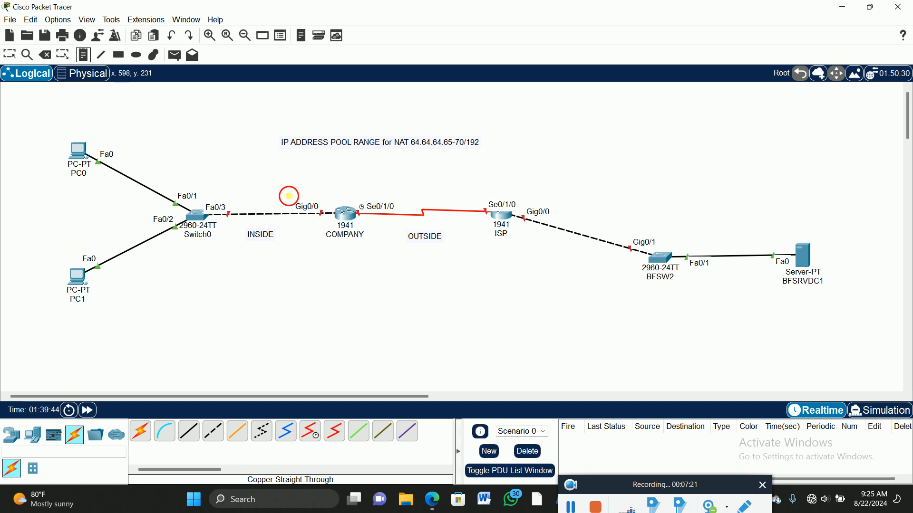
click(287, 197)
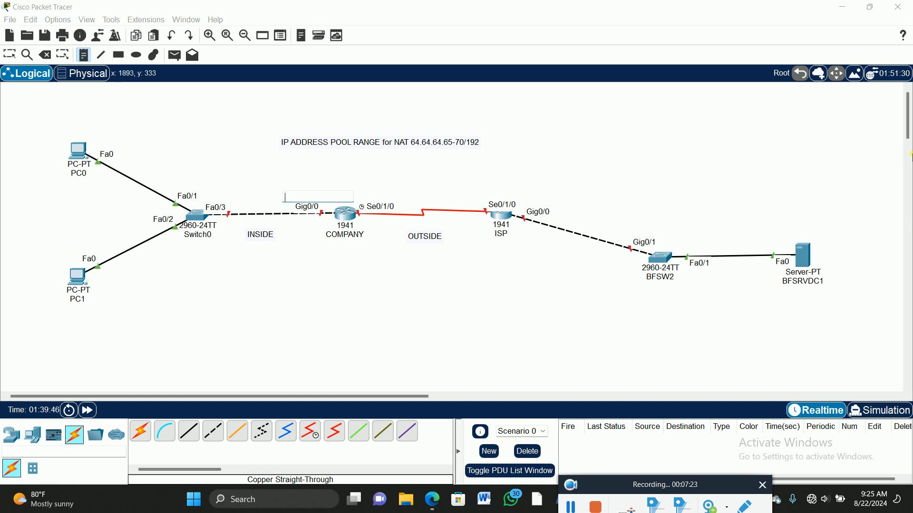
text(172.16.10.1/24)
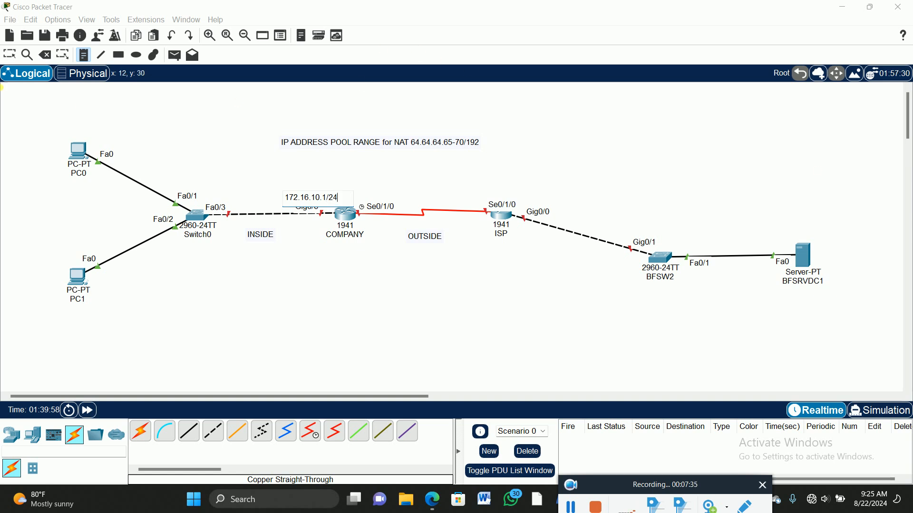
click(347, 235)
drag(330, 201, 326, 198)
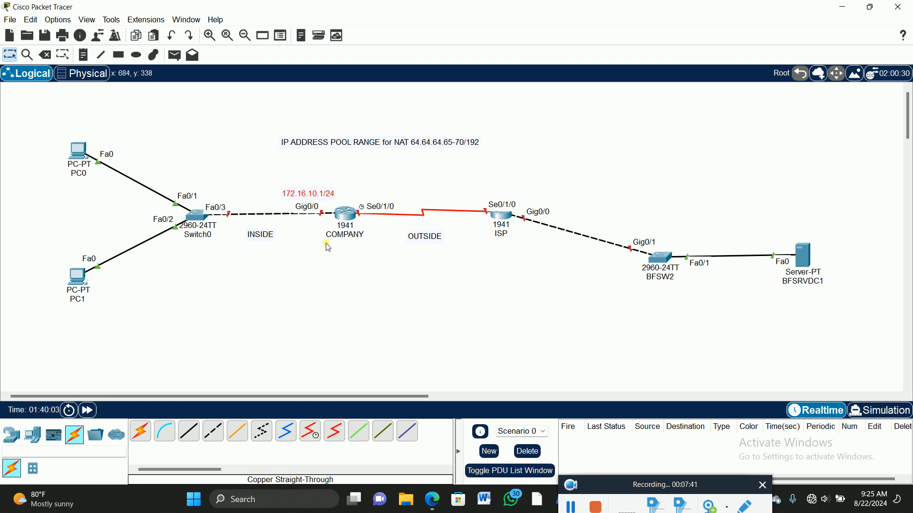
Step: Paste a copy of the 172.16.10.1/24 note, place it below PC0 and change it to "172.16.10.10/24"
key(ctrl+v)
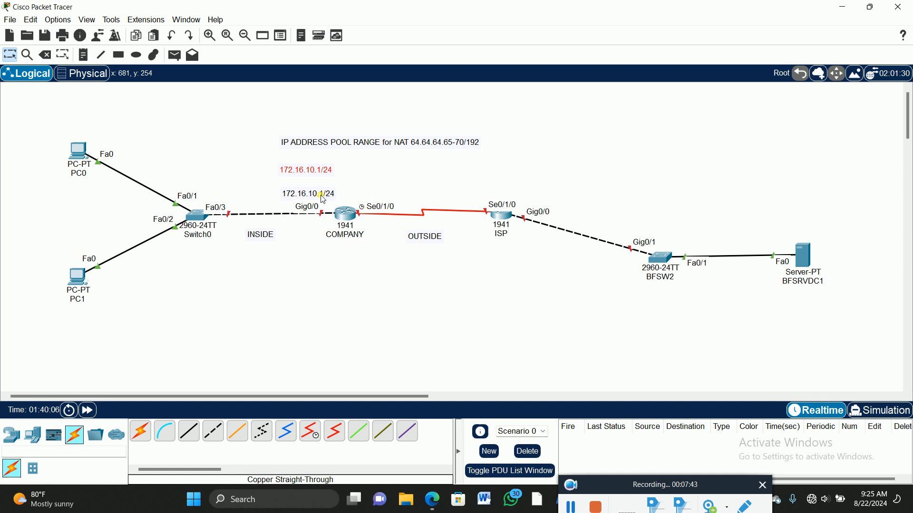
drag(315, 169, 90, 193)
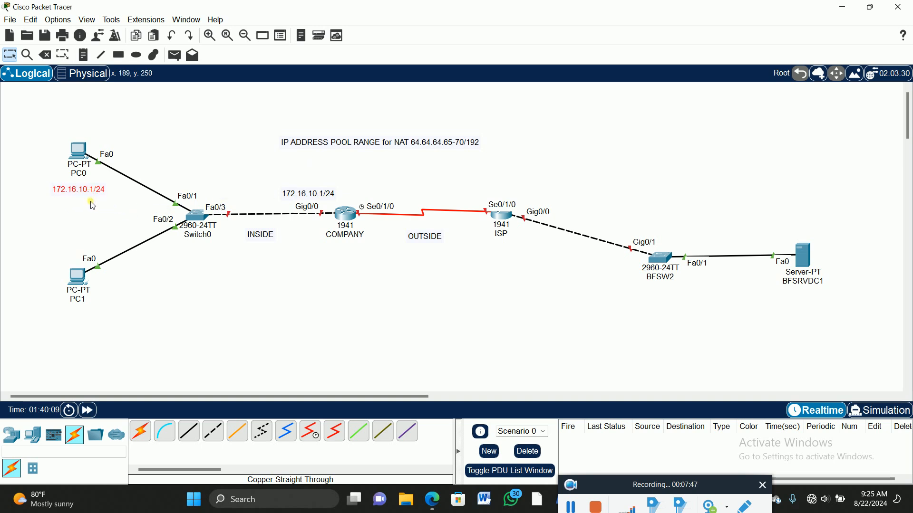
double_click(96, 193)
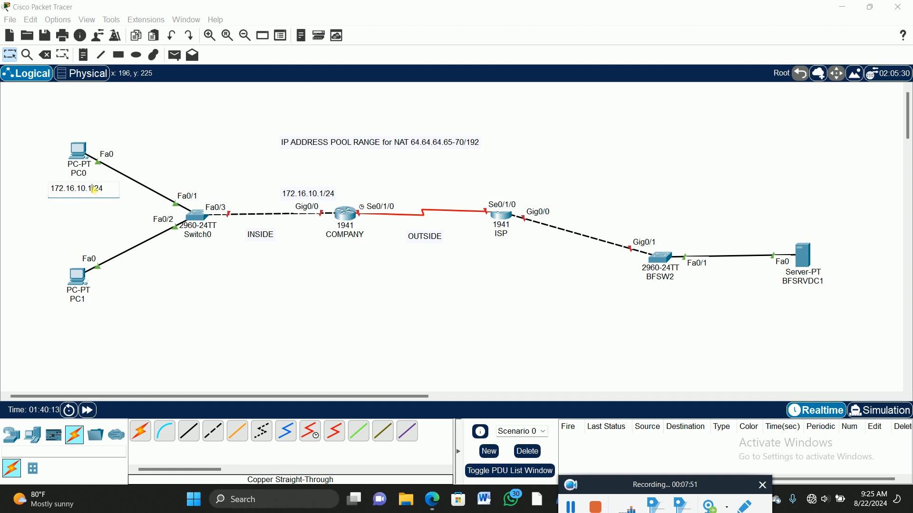
text(0)
click(134, 120)
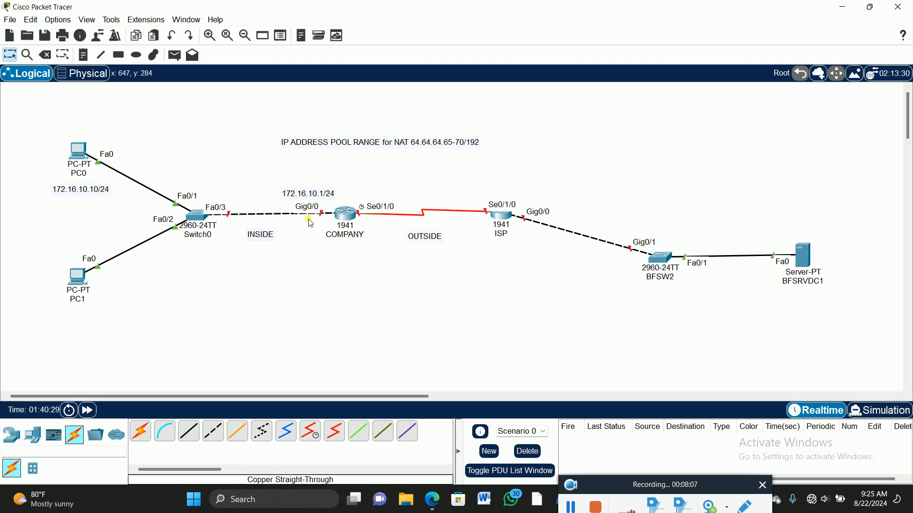
Step: Add the note "198.133.219.1/30" and position it just above the COMPANY router's Se0/1/0 label
click(84, 55)
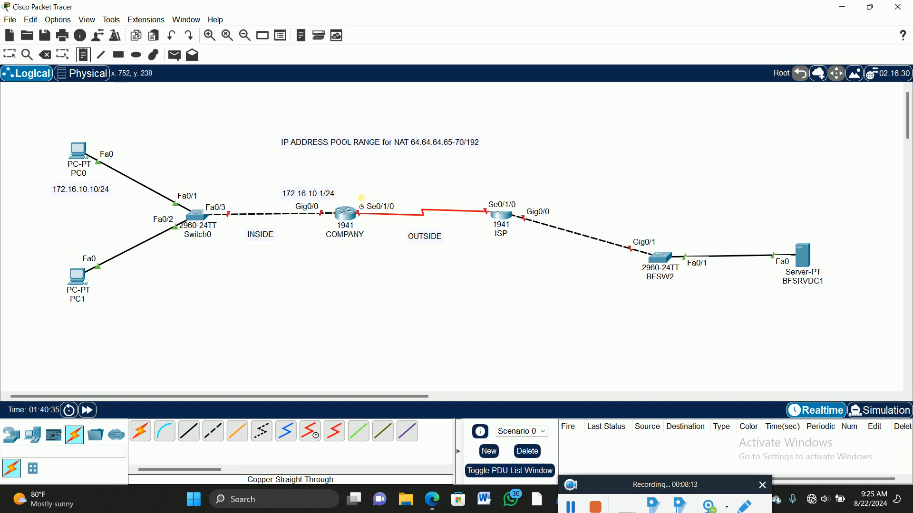
click(362, 197)
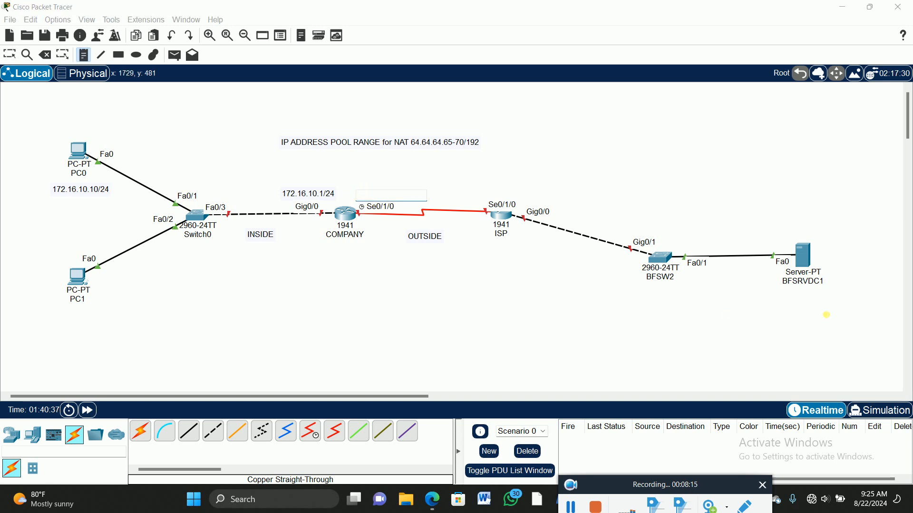
text(18)
text(8.133.219.1/30)
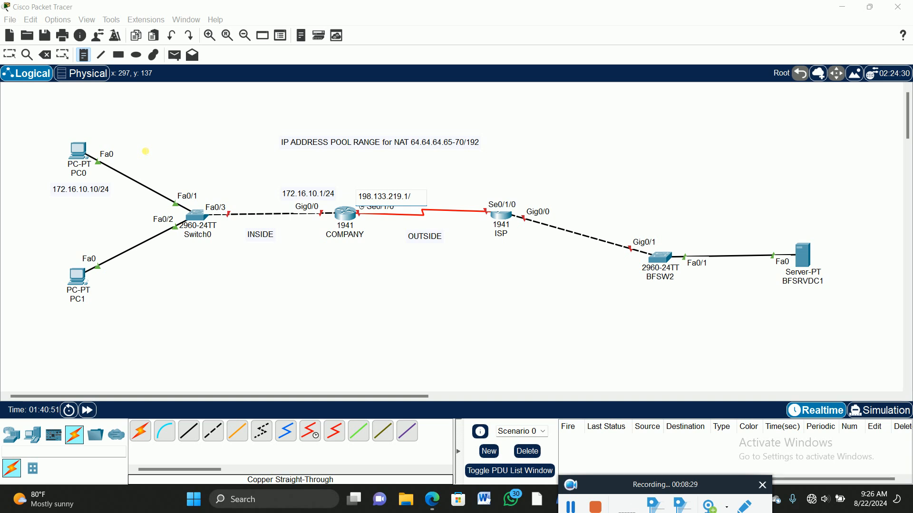
click(10, 55)
drag(404, 200, 405, 197)
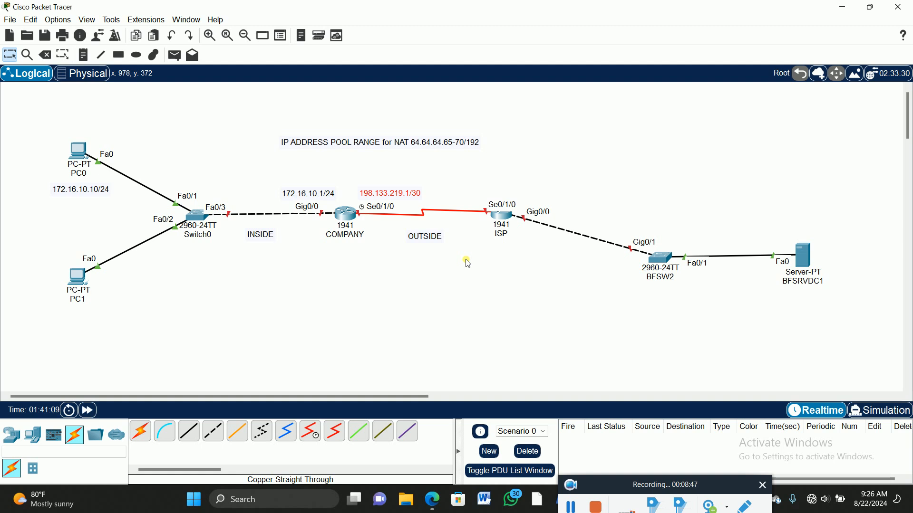
Step: Paste a copy of the 198.133.219.1/30 note, place it below the serial link beside ISP and change it to "198.133.219.2/30"
key(ctrl+v)
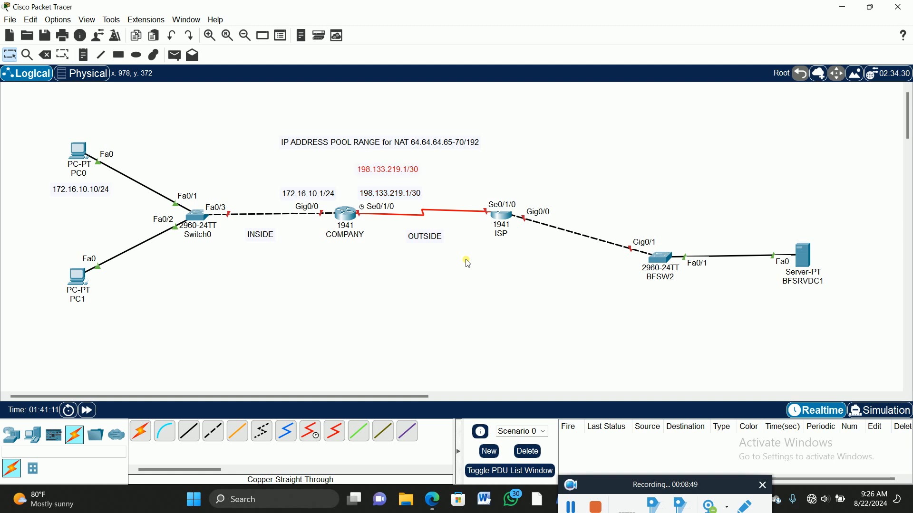
drag(405, 170, 473, 222)
click(476, 224)
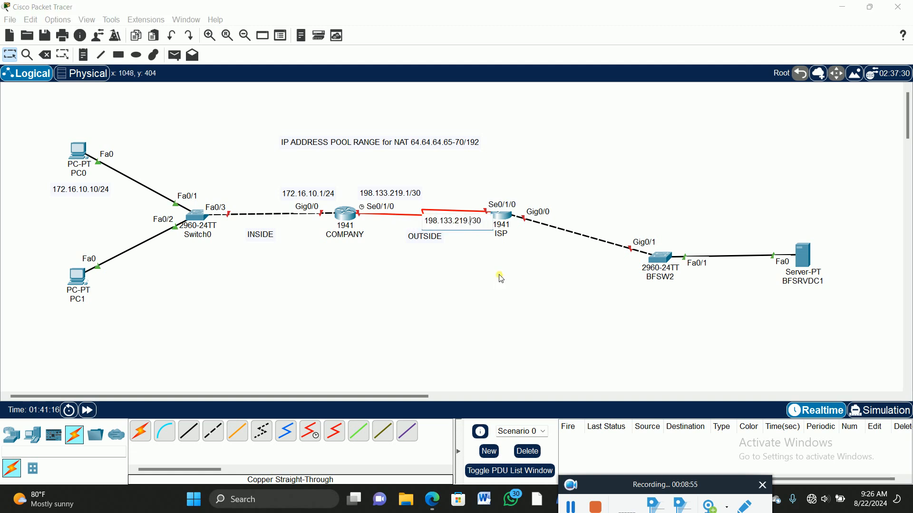
text(2)
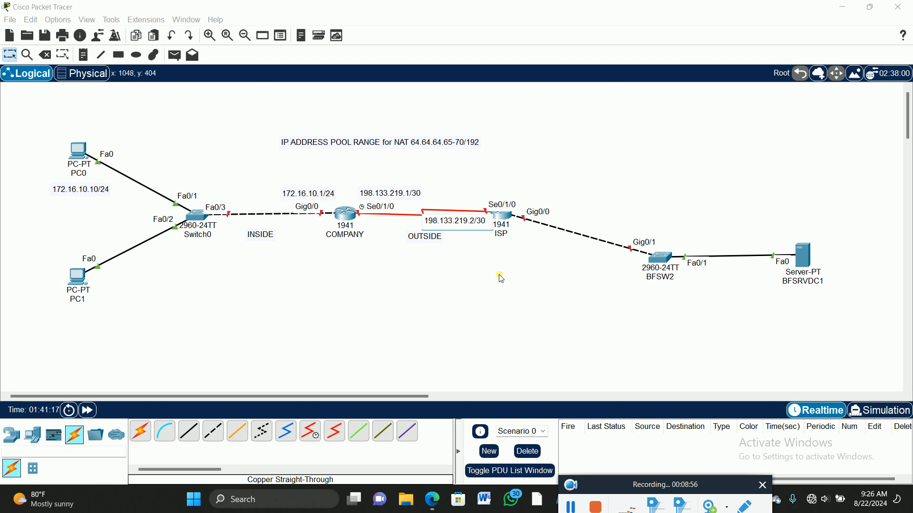
click(418, 287)
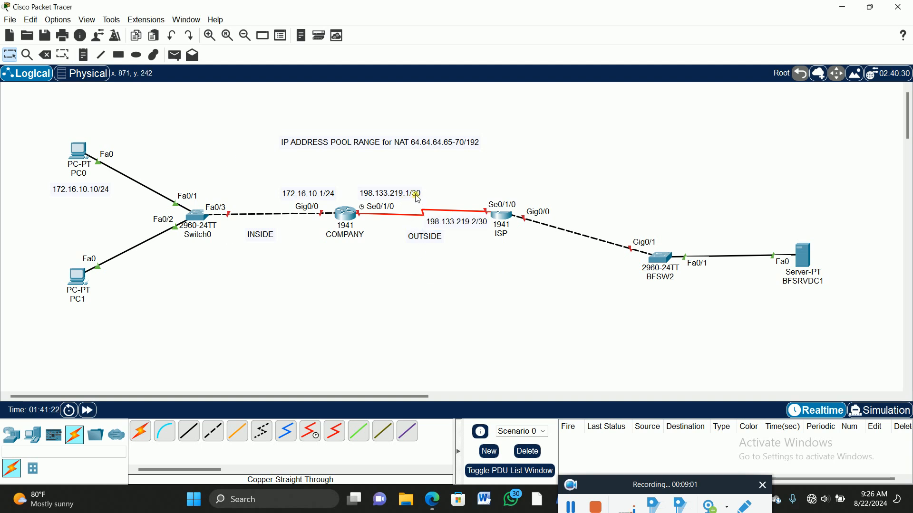
Step: Add a note listing the binary place values 128, 64, 32, 16, 8, 4 and 2 in the empty area below the topology
click(83, 56)
click(219, 314)
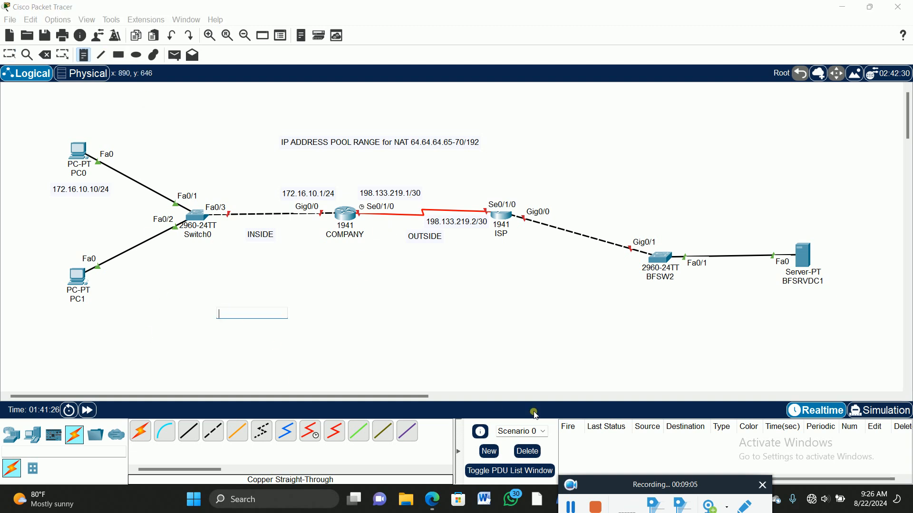
text(128	64)
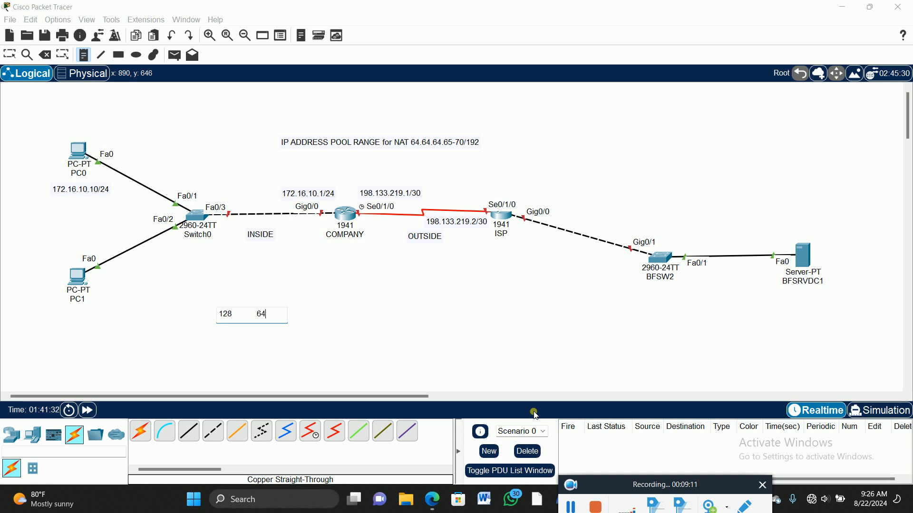
key(Return)
text(32	16)
key(Return)
text(8	4)
key(Return)
text(2)
click(10, 54)
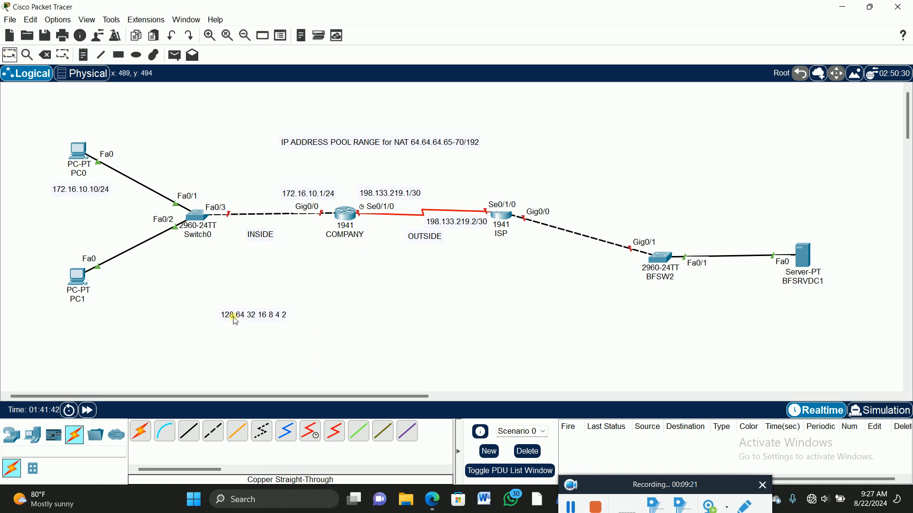
Step: Rearrange the binary place-value note so that each value from 128 to 2 is on its own line
double_click(235, 317)
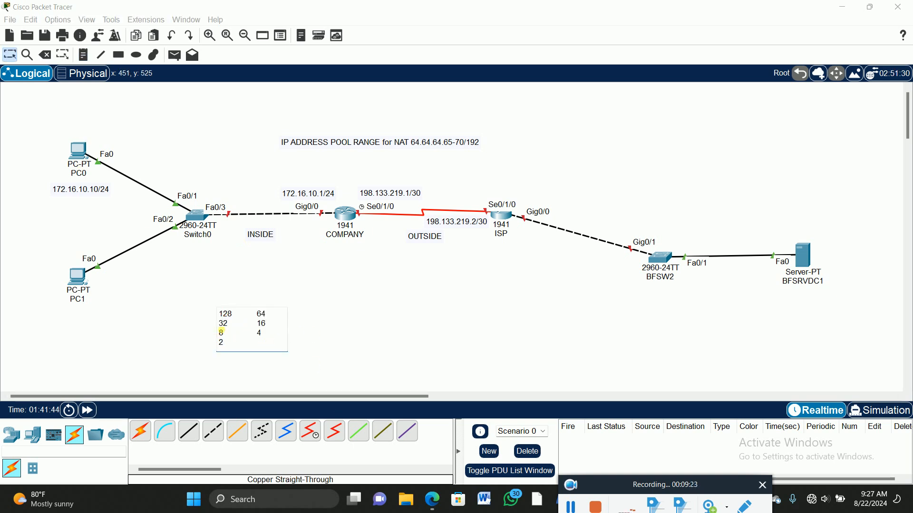
click(252, 319)
key(Return)
key(Return)
click(257, 345)
key(Return)
key(Return)
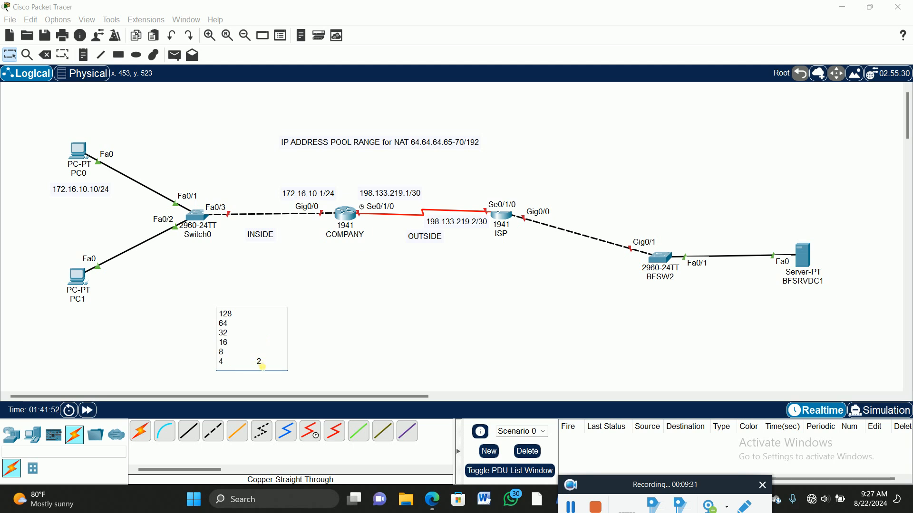
key(Return)
click(10, 55)
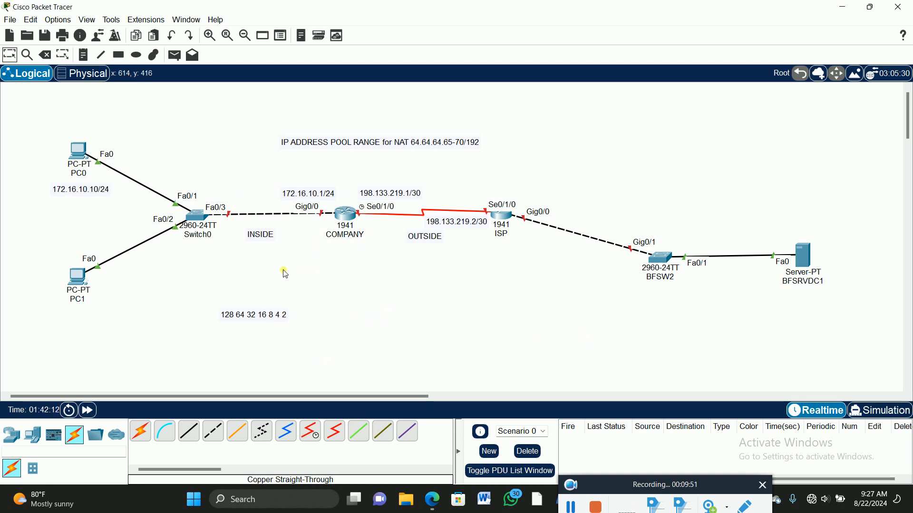
Step: Move the place-value note up to just below the "INSIDE" note
click(209, 36)
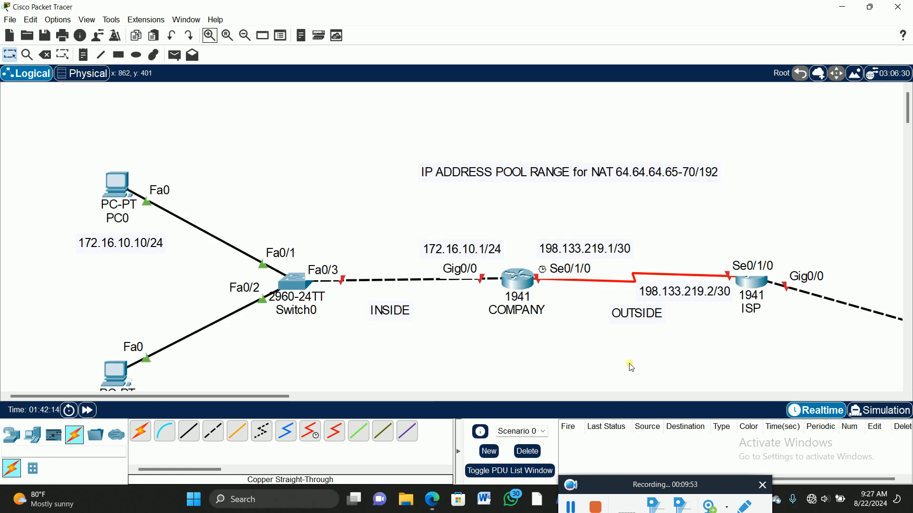
scroll(637, 340, down, 2)
drag(406, 385, 417, 332)
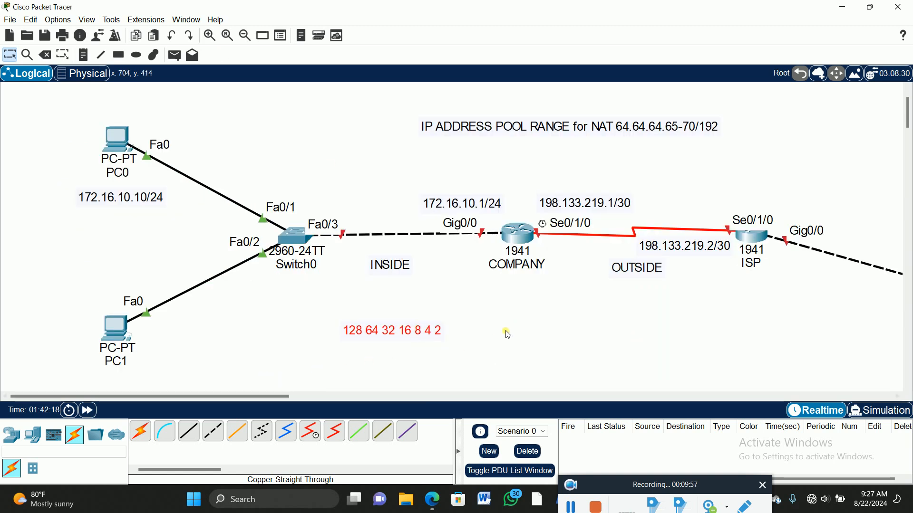
Step: Space the values 128 to 2 widely apart in the place-value note and move it across the area below the topology
double_click(361, 333)
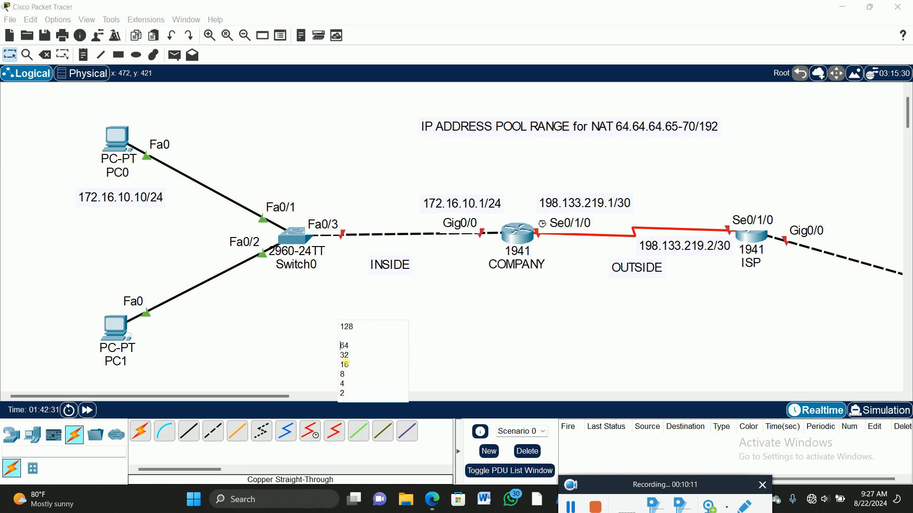
key(Return)
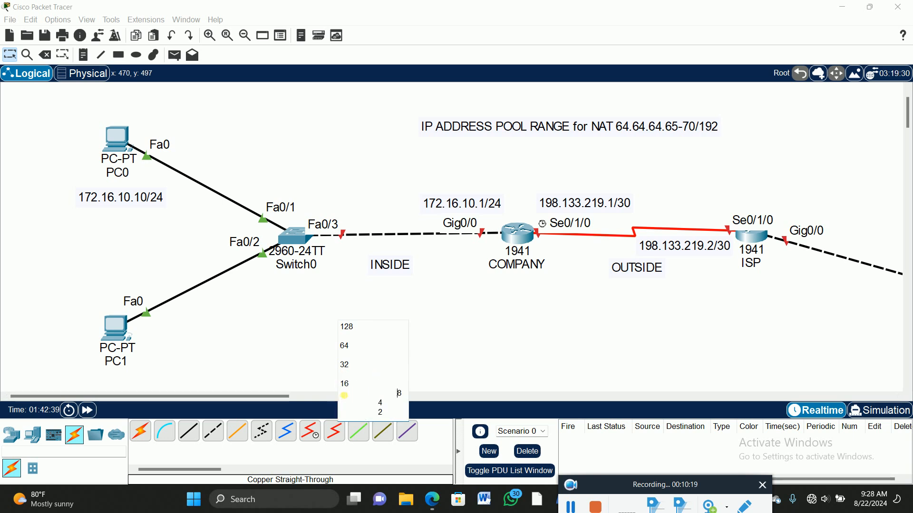
click(344, 412)
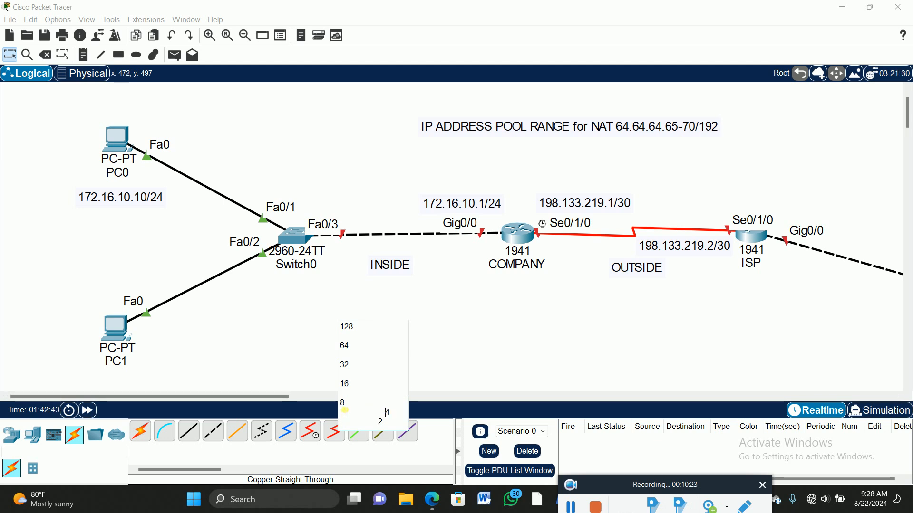
key(Return)
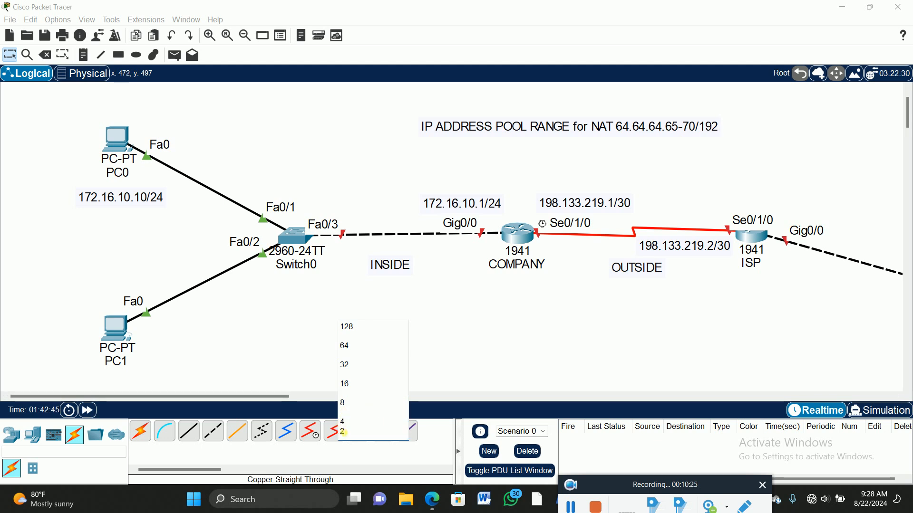
click(342, 432)
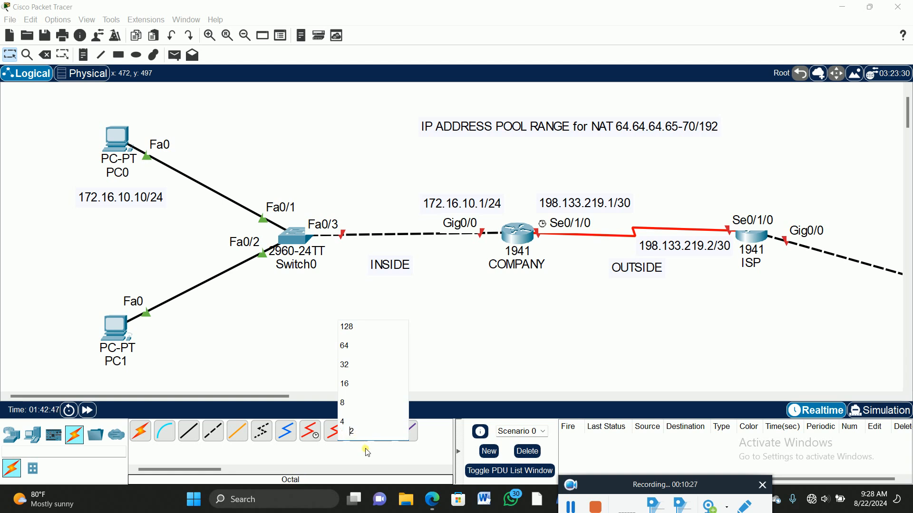
click(259, 302)
drag(765, 335, 459, 362)
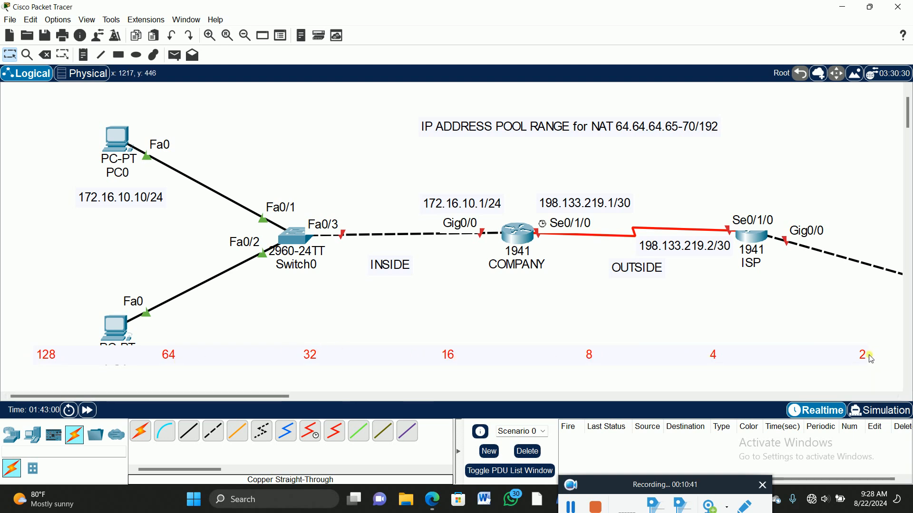
Step: Add a "1" beneath the value 64 in the place-value note
drag(864, 363, 88, 452)
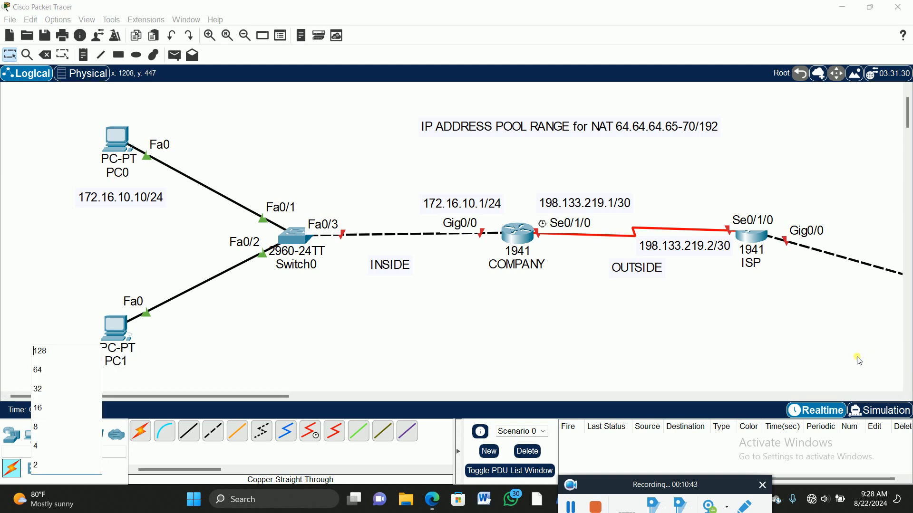
key(Return)
click(46, 272)
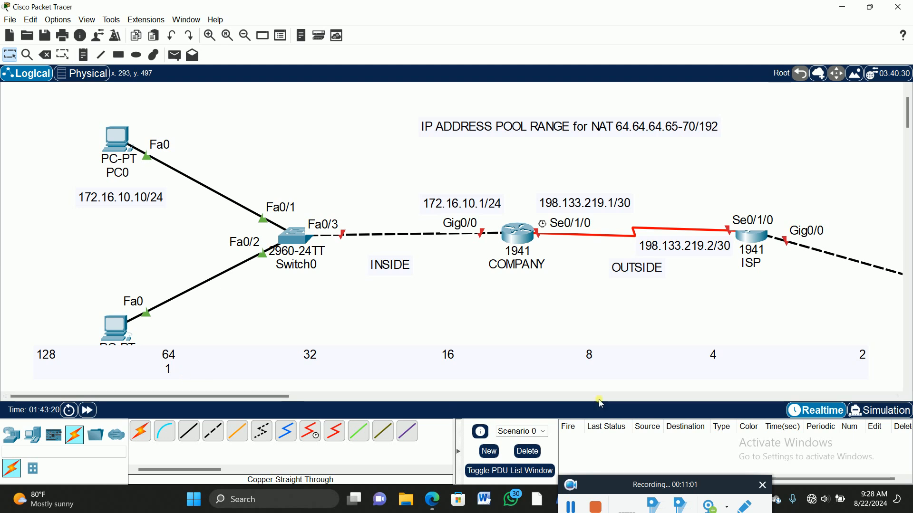
Step: Try to reposition the "1" on the second row of the place-value note
double_click(187, 370)
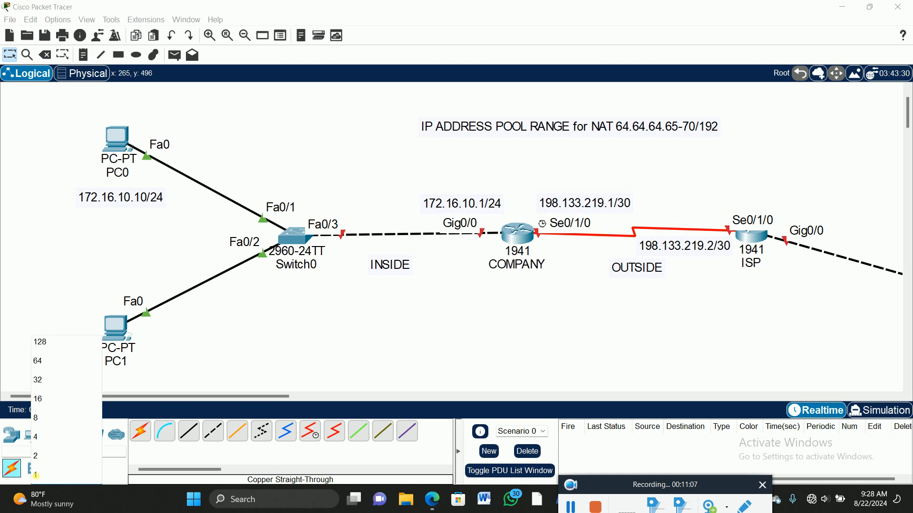
mouse_move(43, 491)
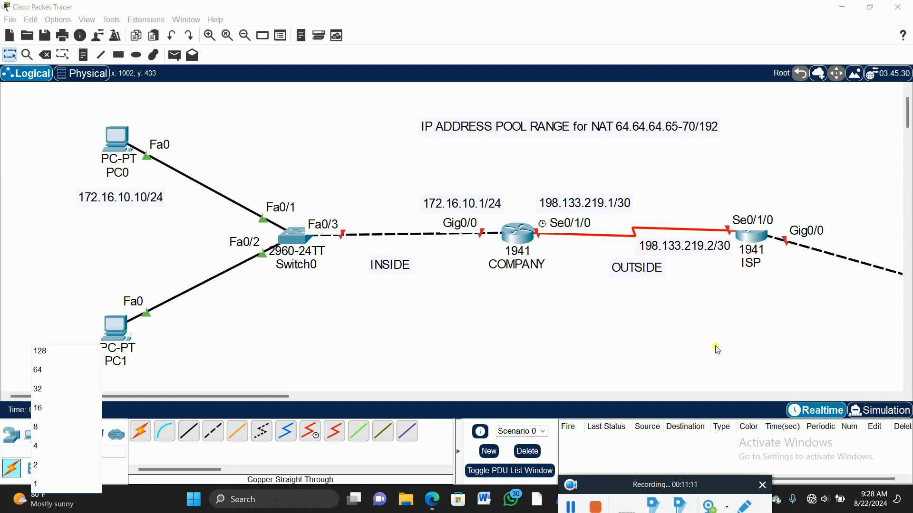
click(77, 248)
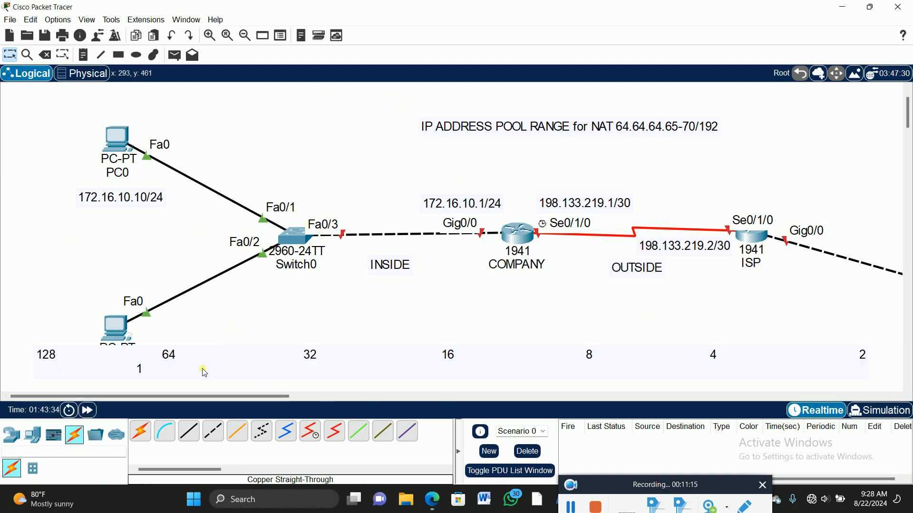
double_click(143, 367)
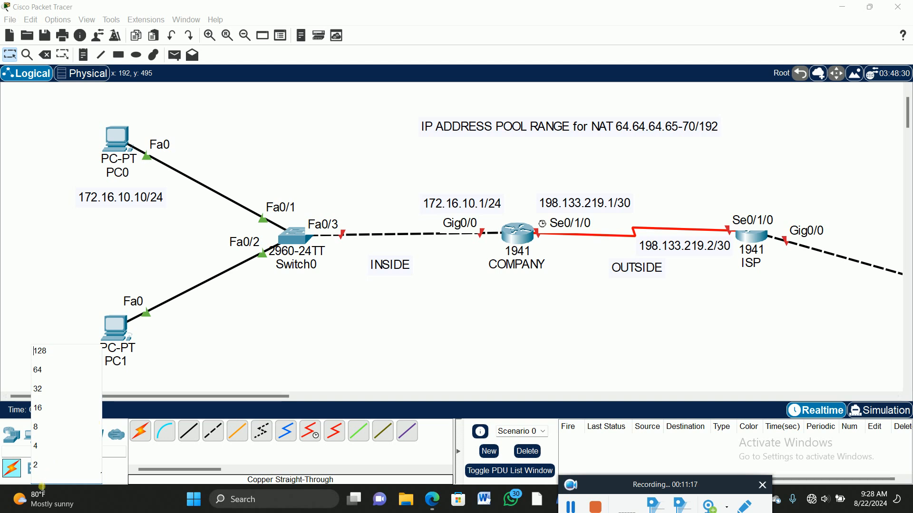
click(90, 267)
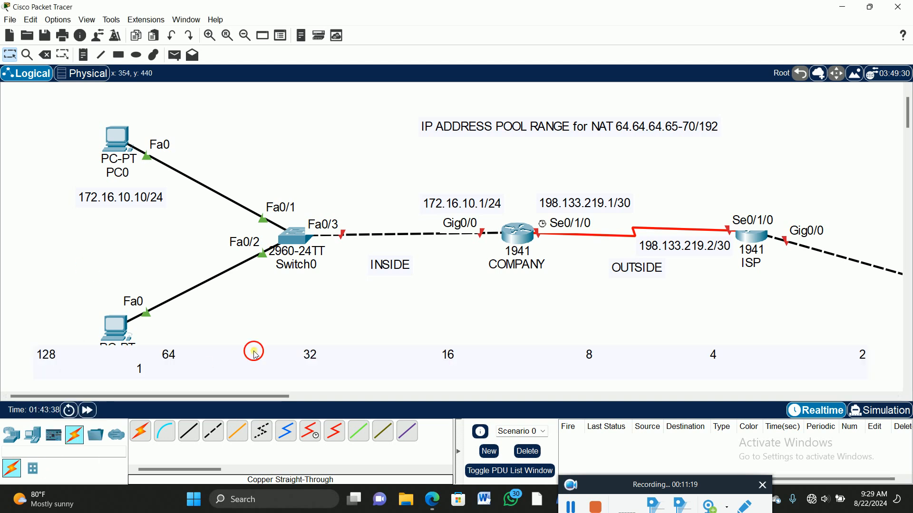
Step: Move the place-value note up slightly and open its text for editing
drag(255, 354, 265, 316)
double_click(149, 332)
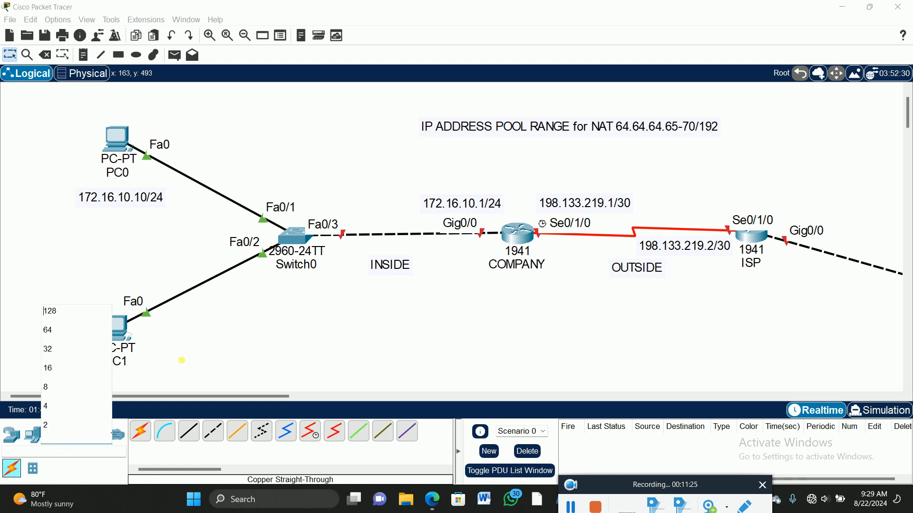
scroll(247, 338, down, 3)
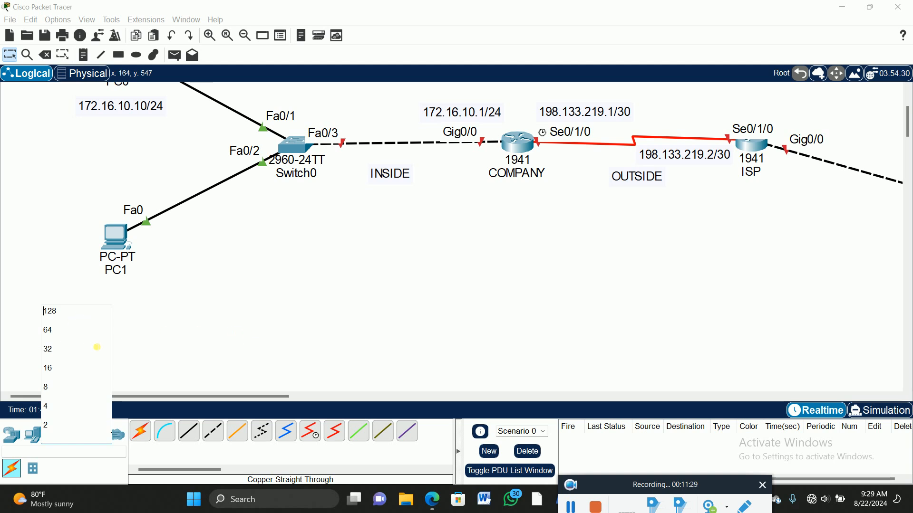
click(247, 300)
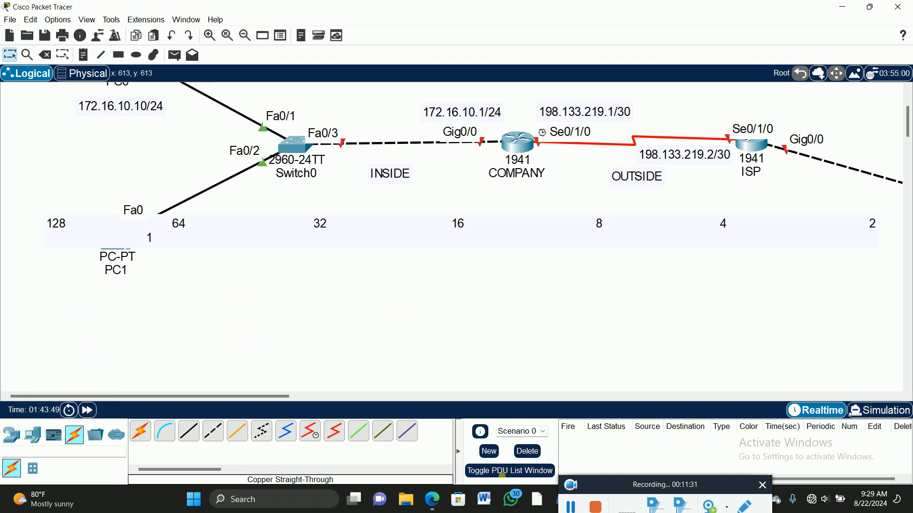
Step: Search Windows for Notepad and launch it
click(306, 502)
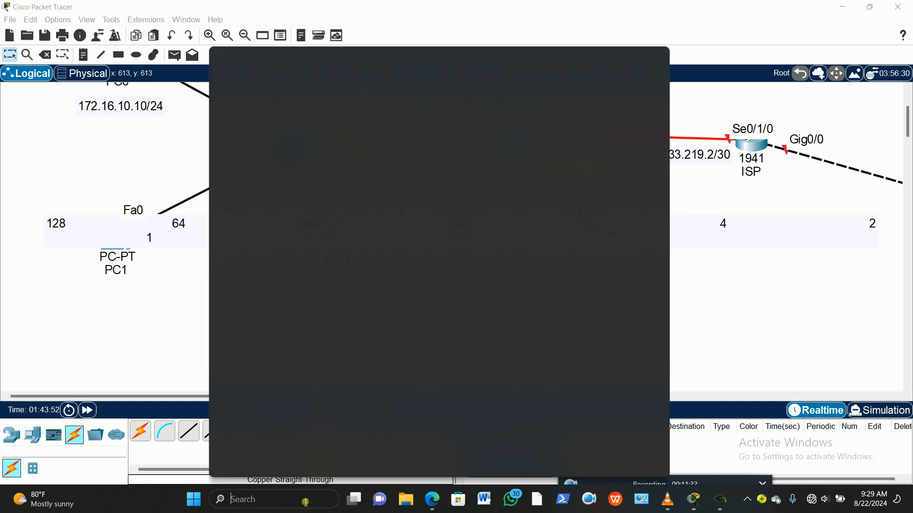
text(NO)
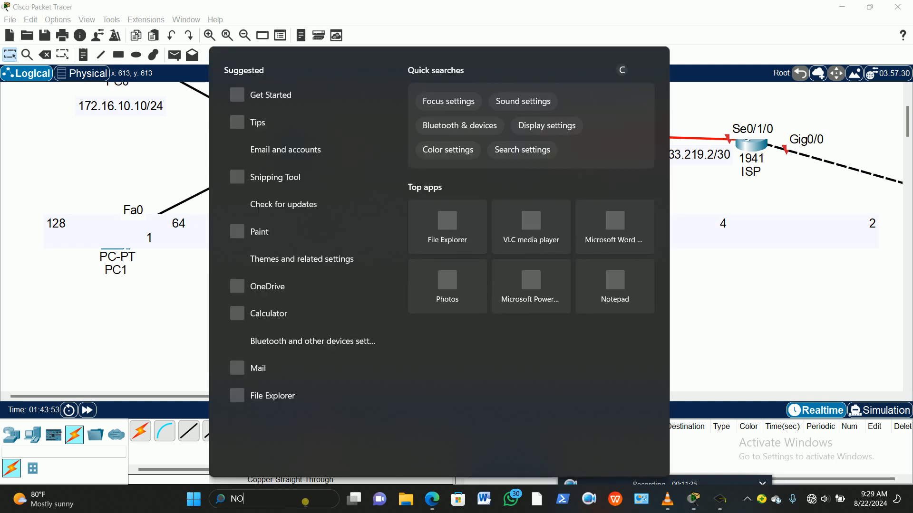
text(TEPad)
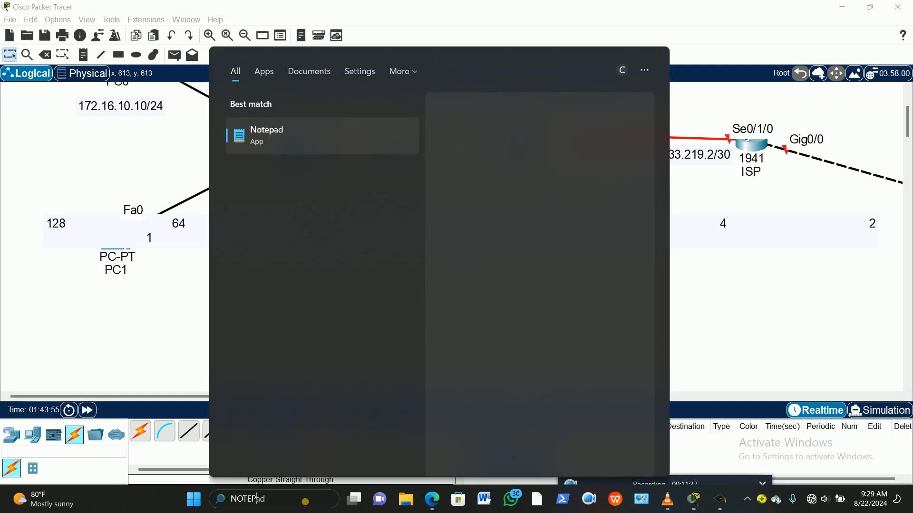
click(266, 131)
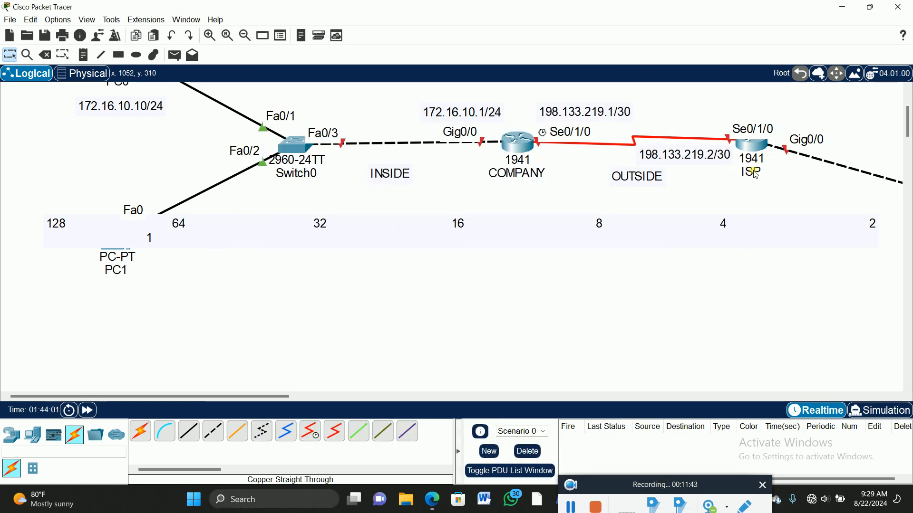
Step: Move the place-value note down to the free area below PC1 and minimize the Notepad window
drag(475, 231, 462, 350)
click(835, 209)
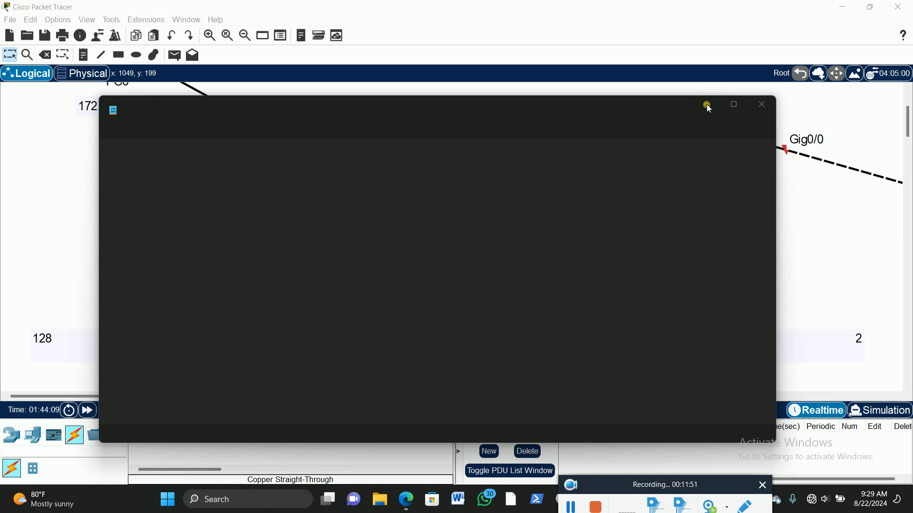
click(709, 109)
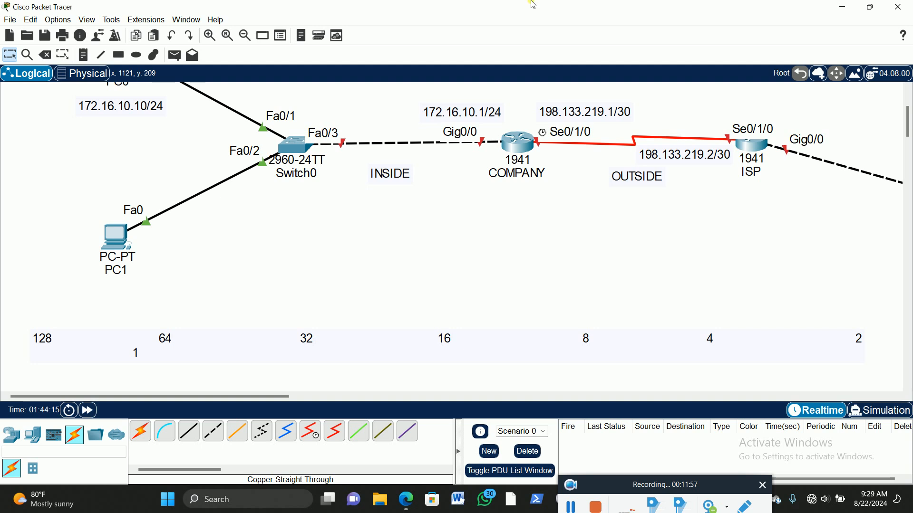
Step: Add the note "Lo0 192.31.7.1/24" and position it centred beneath the ISP router's name
click(83, 55)
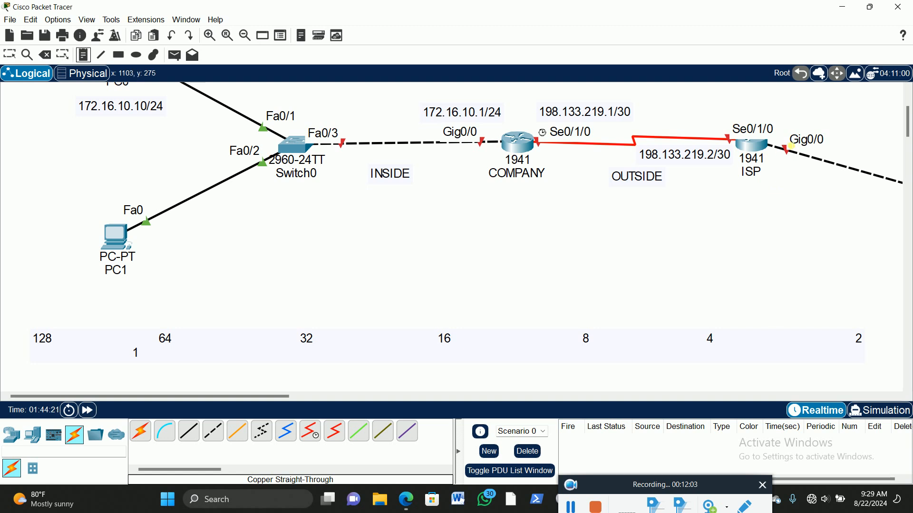
drag(278, 403, 389, 399)
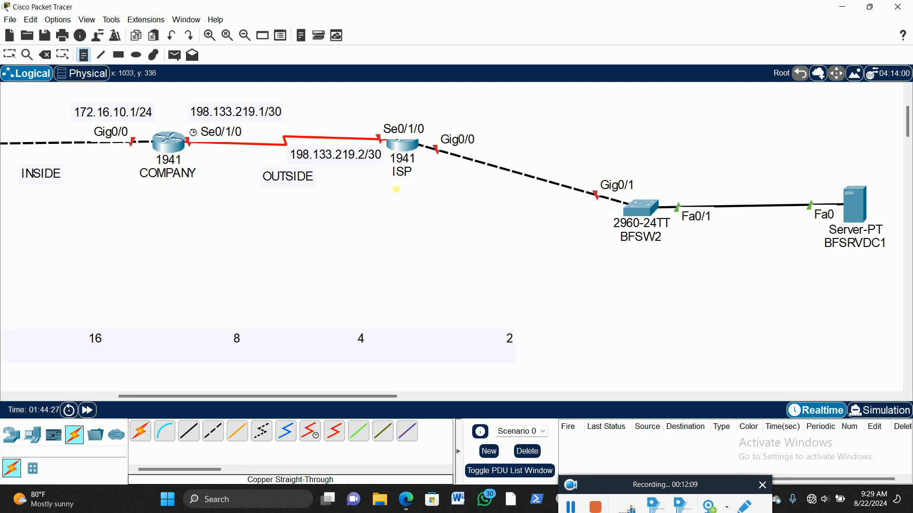
click(395, 186)
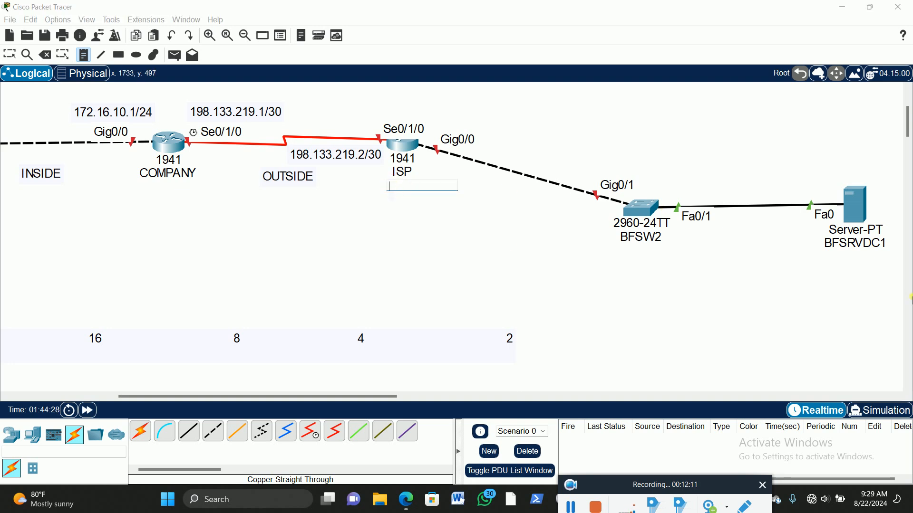
text(Lo0 192.31.7.1/24)
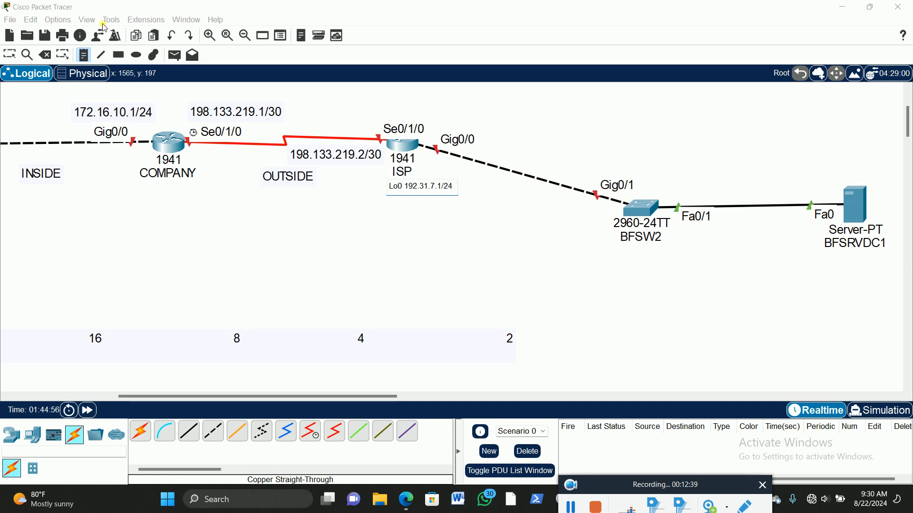
click(10, 56)
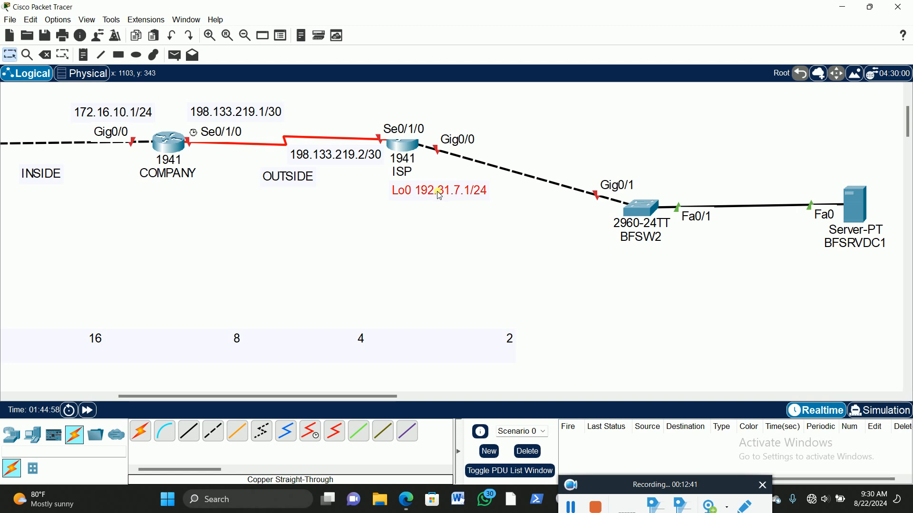
click(415, 271)
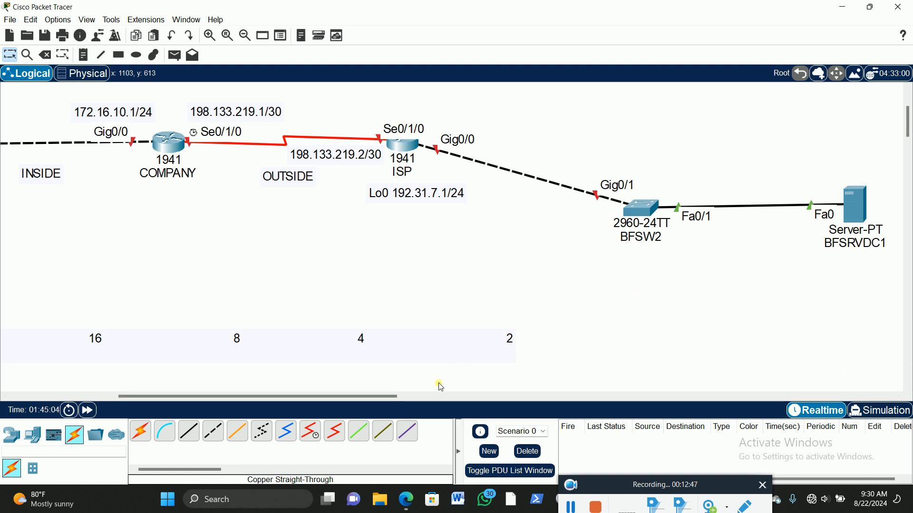
Step: Delete the combined place-value note from the area below the topology
drag(201, 336, 554, 301)
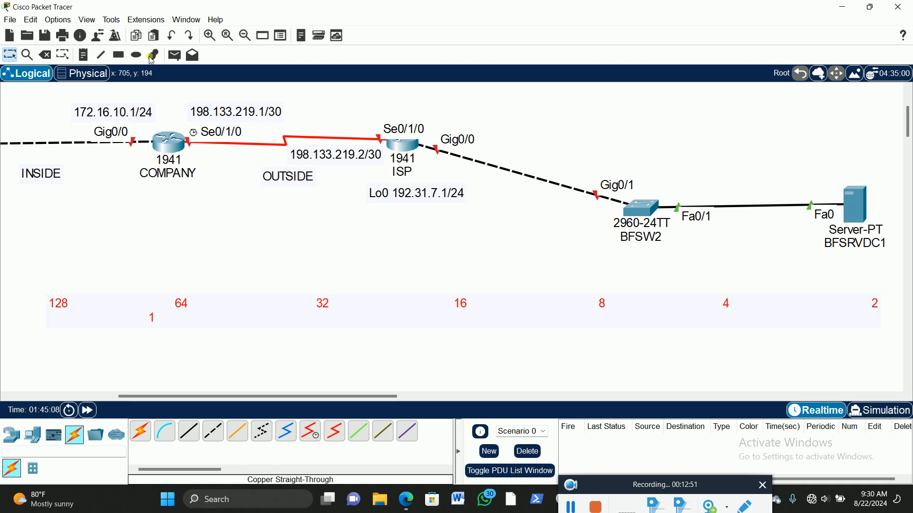
click(45, 54)
click(470, 262)
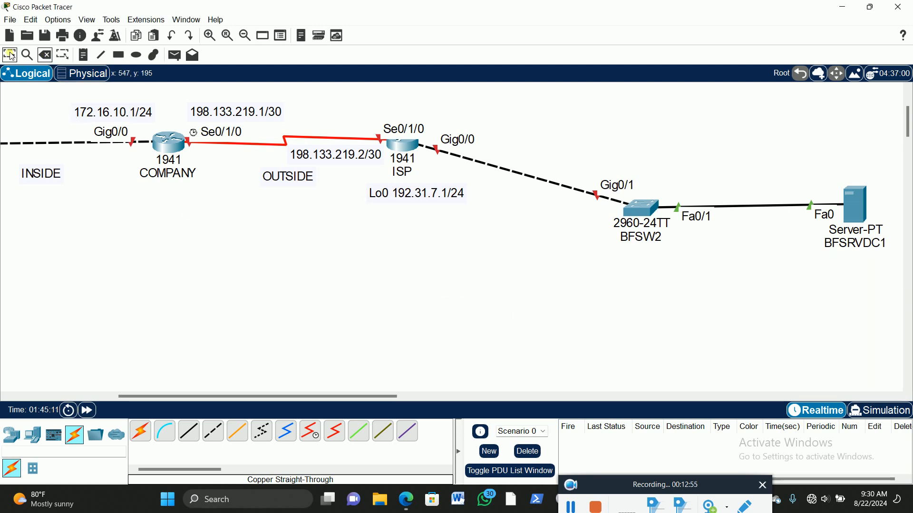
Step: Place separate notes "128", "64" and "32" spaced out in a row below the topology
click(84, 54)
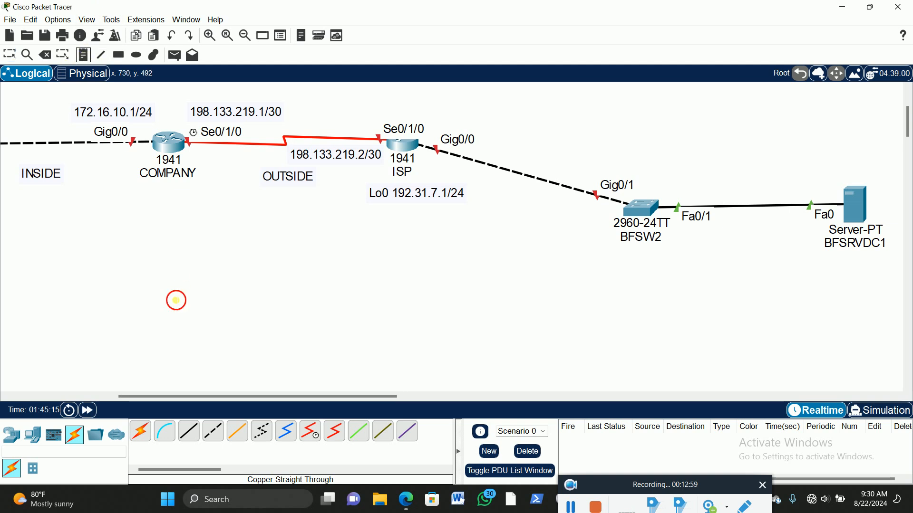
click(175, 300)
text(12)
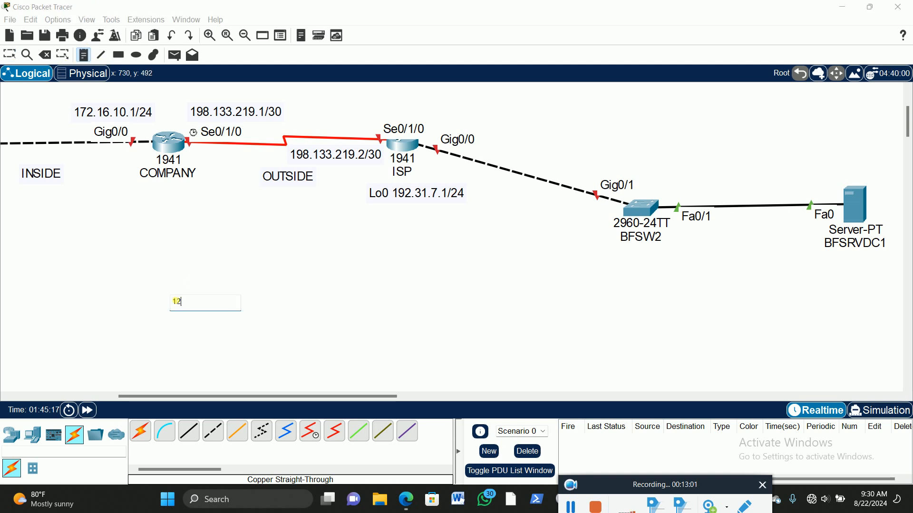
text(8)
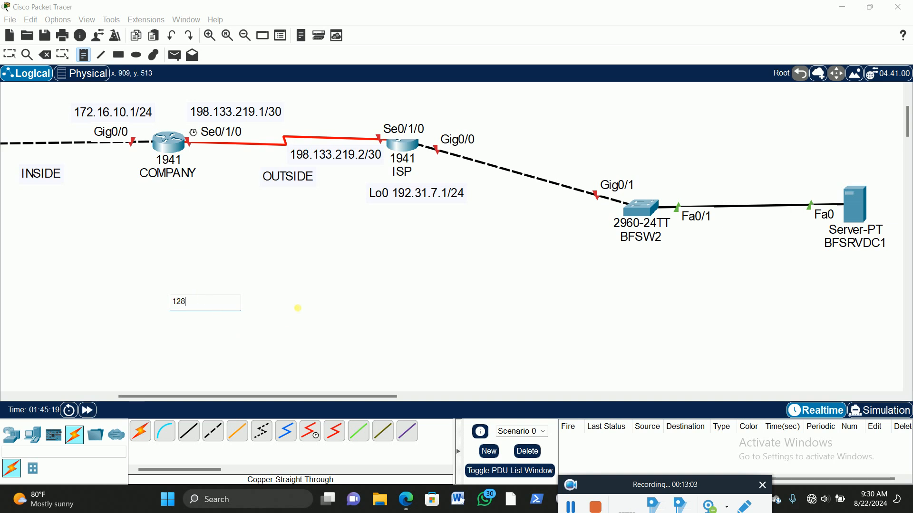
click(318, 307)
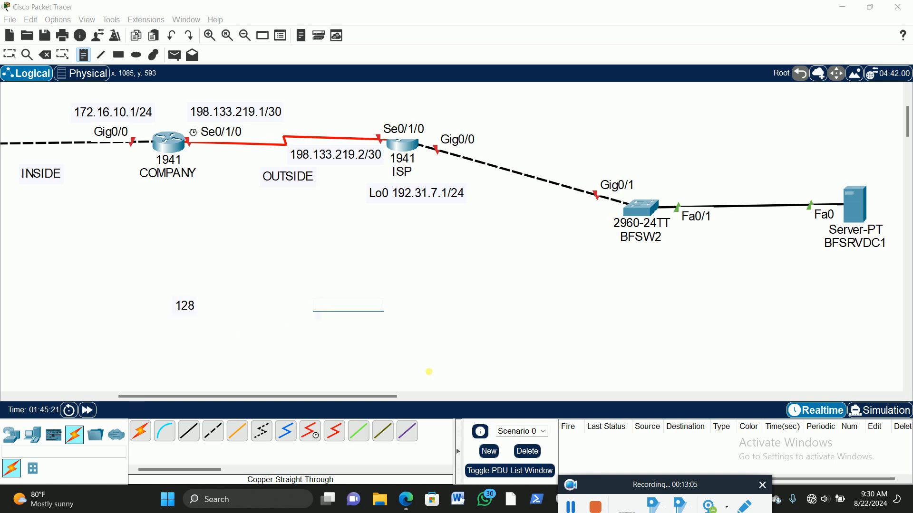
text(64)
click(460, 314)
text(32)
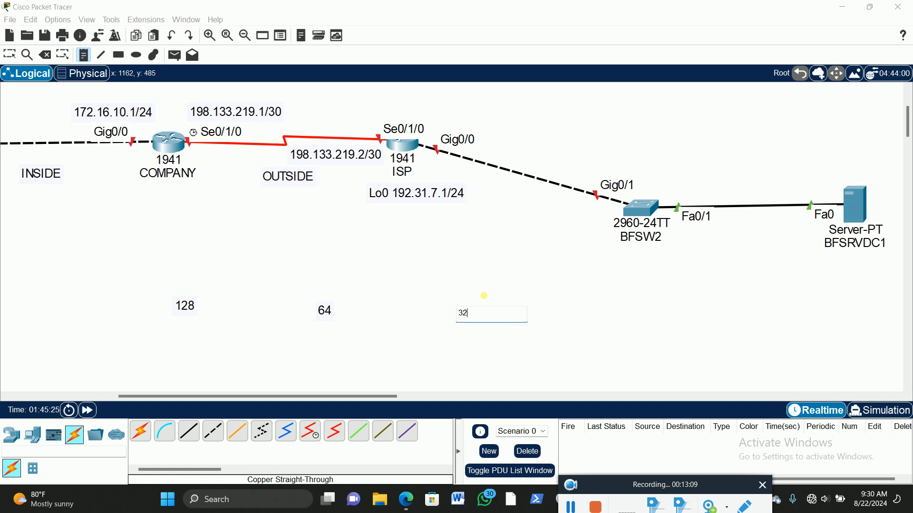
Step: Continue the row with separate notes "16", "8" and "4", and place notes "2" and "1" beneath its end
click(612, 311)
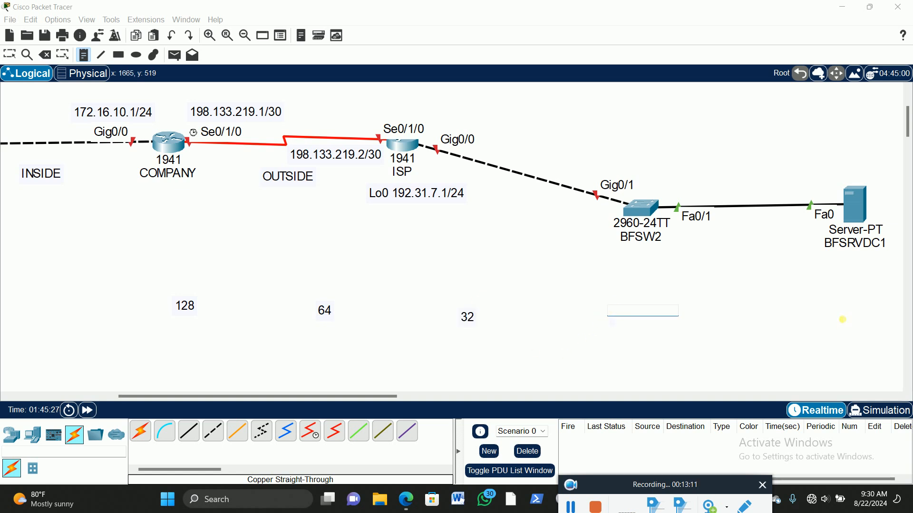
text(16)
click(749, 320)
text(8)
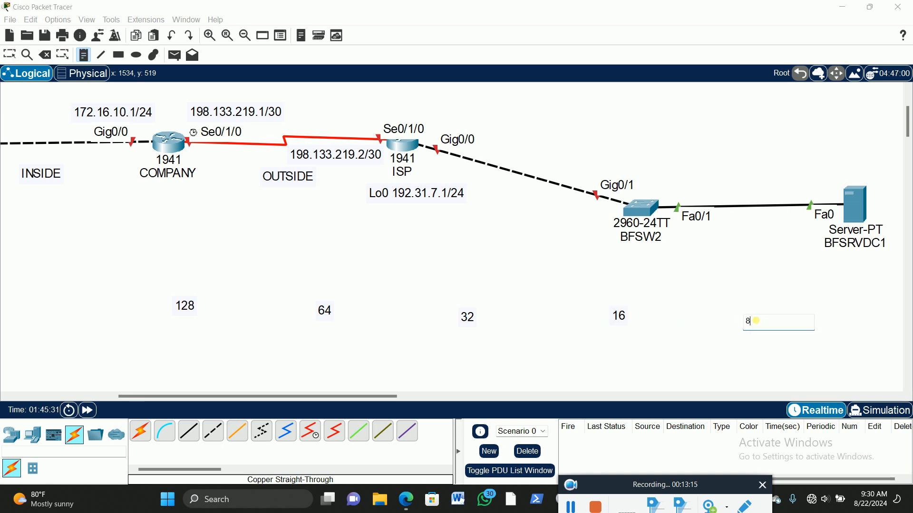
click(855, 330)
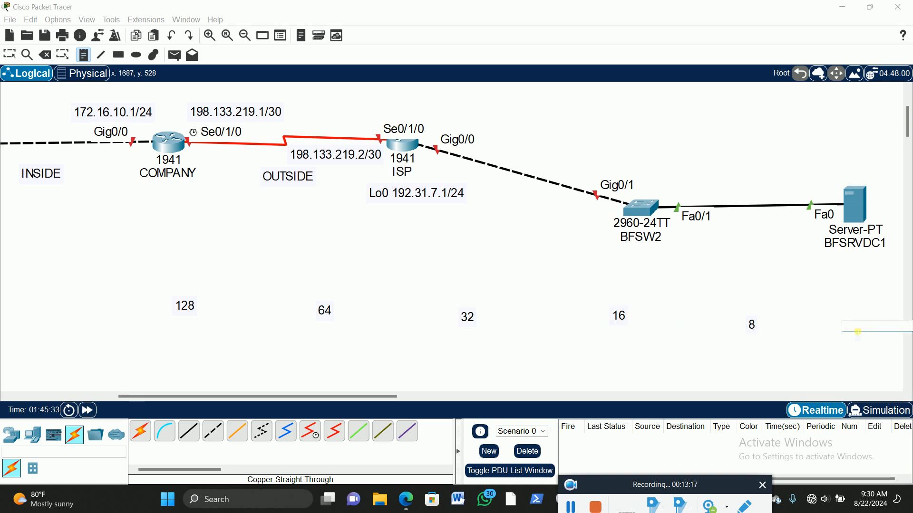
text(4)
click(842, 370)
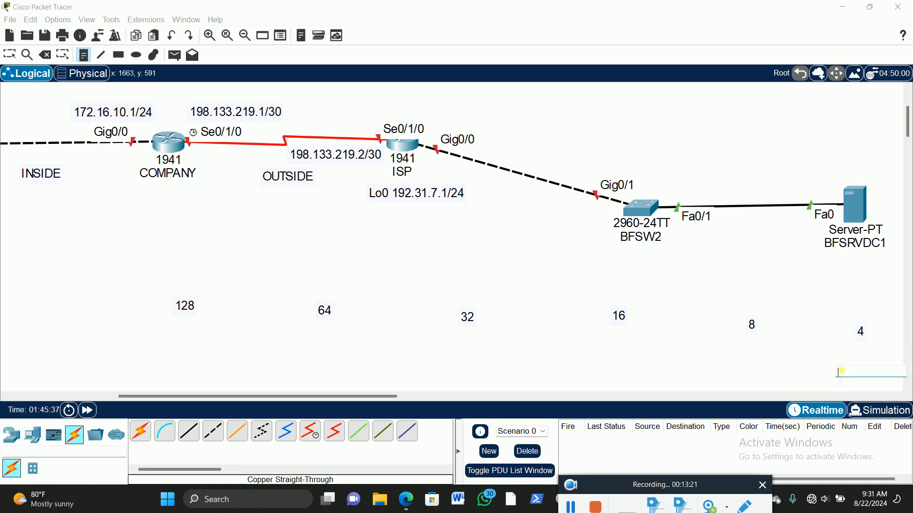
click(737, 372)
text(1)
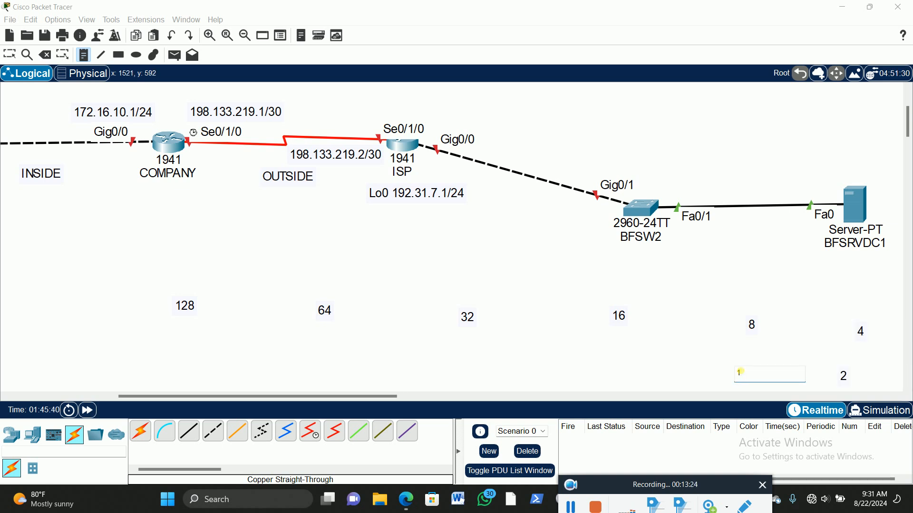
Step: Line up the notes 128, 64, 32, 16, 8, 4, 2 and 1 in one evenly spaced row below the topology
click(10, 54)
drag(197, 312, 62, 299)
drag(323, 310, 137, 294)
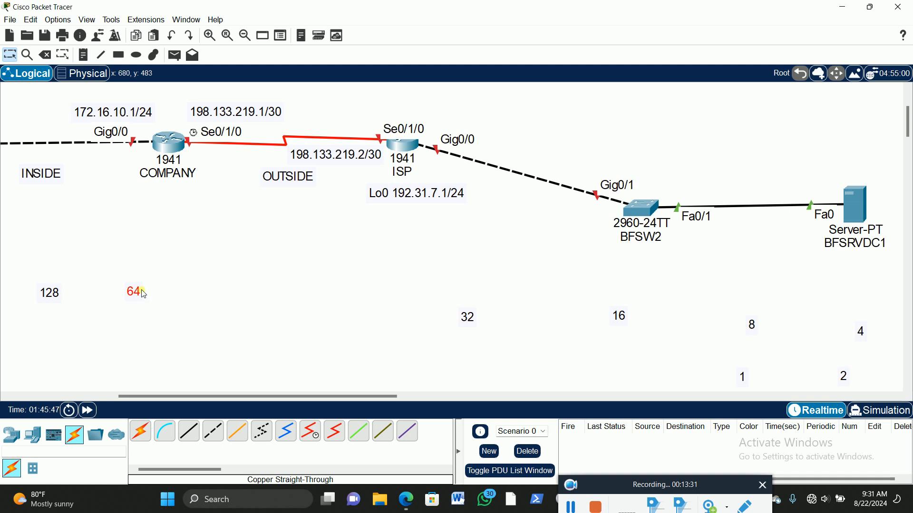
drag(466, 328, 229, 295)
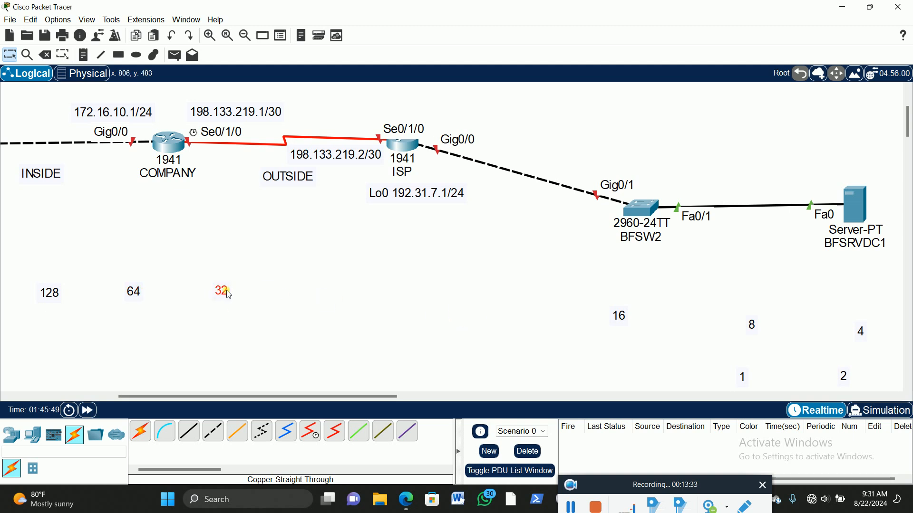
drag(617, 317, 326, 295)
click(755, 326)
drag(756, 328, 407, 291)
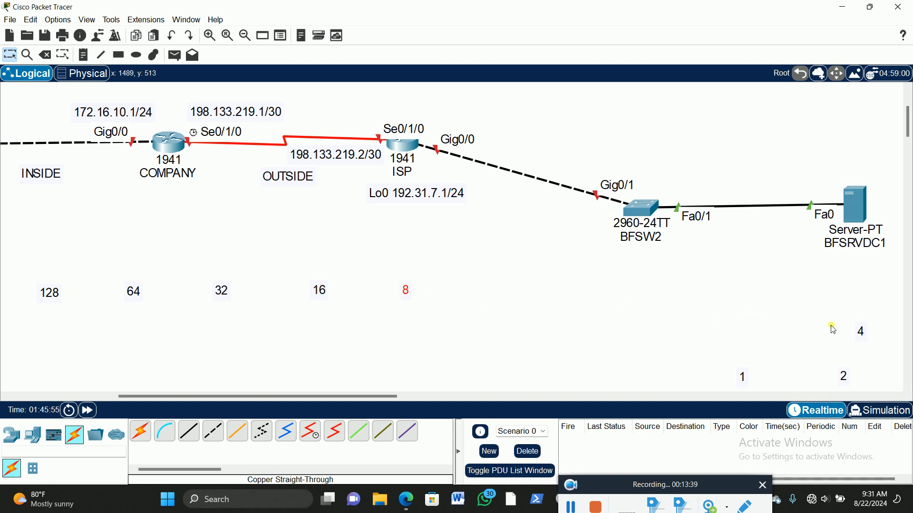
drag(861, 332, 494, 293)
drag(844, 378, 574, 295)
drag(745, 380, 652, 292)
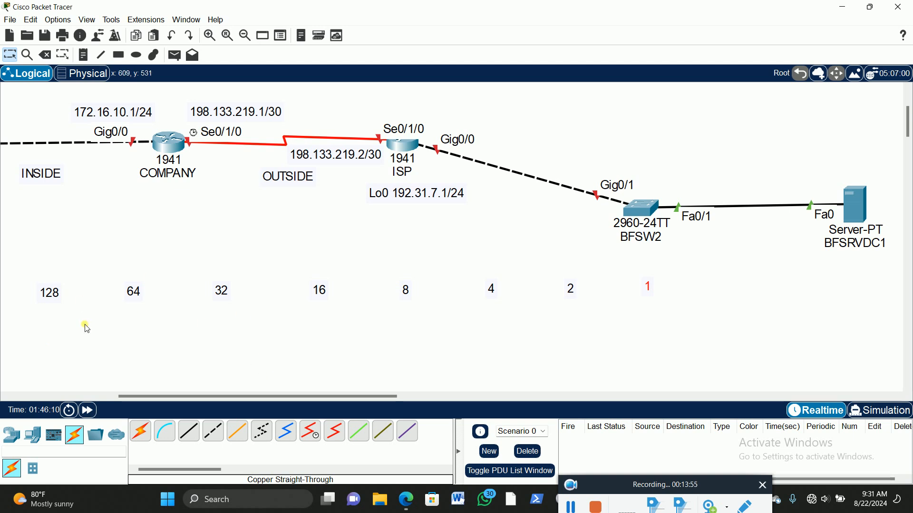
Step: Duplicate the whole row of place-value notes to form a second row just above the original
drag(33, 277, 692, 332)
key(ctrl+c)
key(ctrl+v)
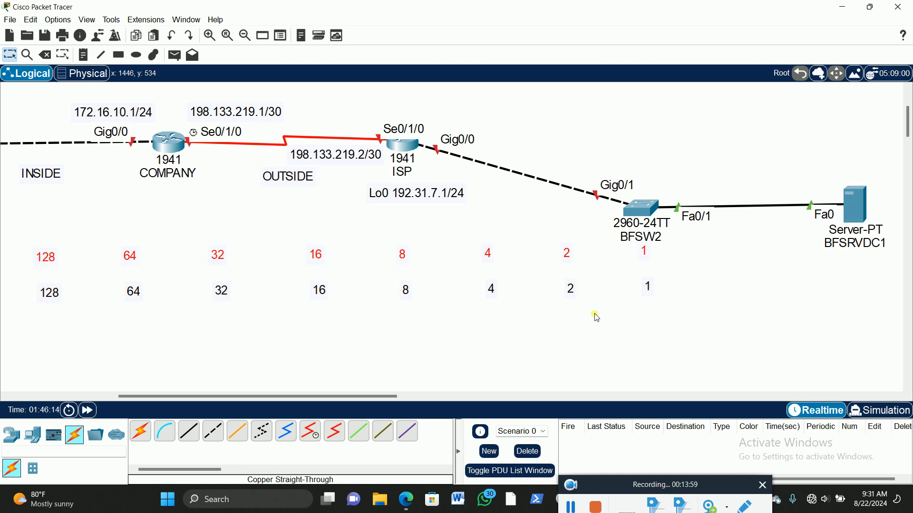
click(73, 267)
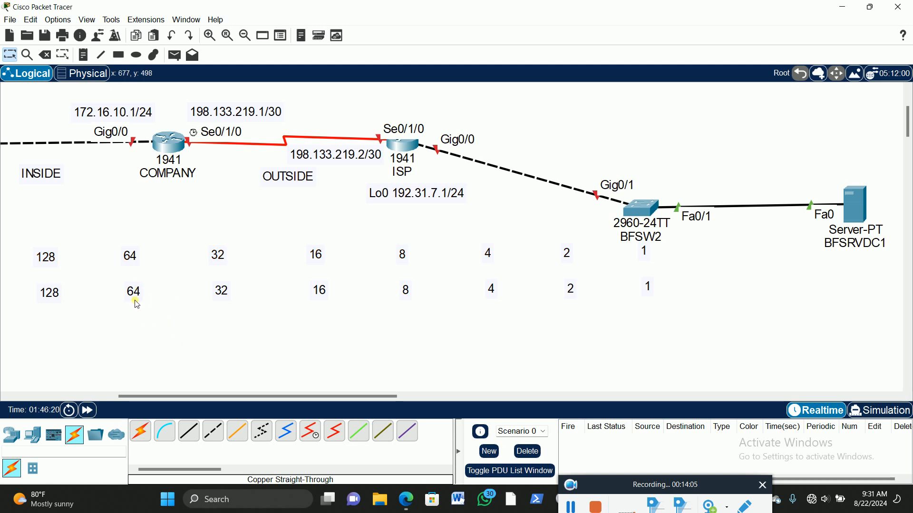
Step: Change the 64 note in the upper row to 192
double_click(137, 259)
drag(137, 259, 117, 255)
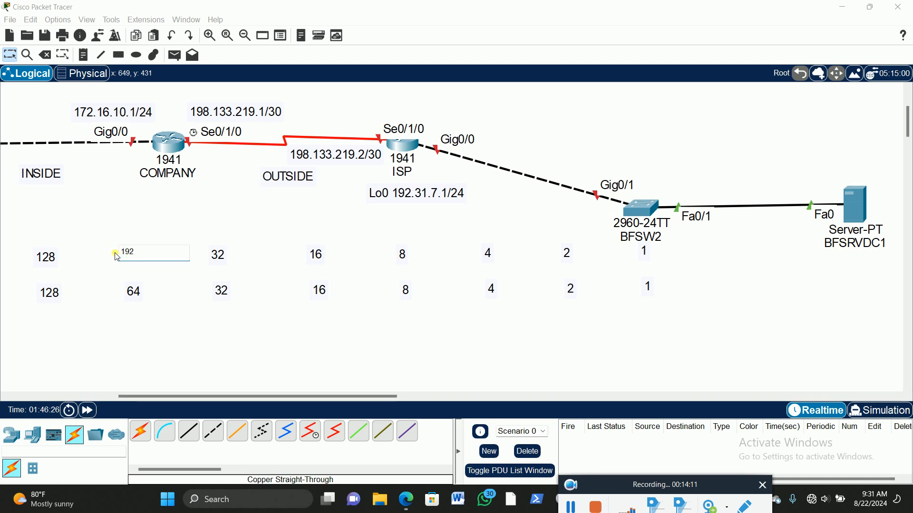
click(190, 360)
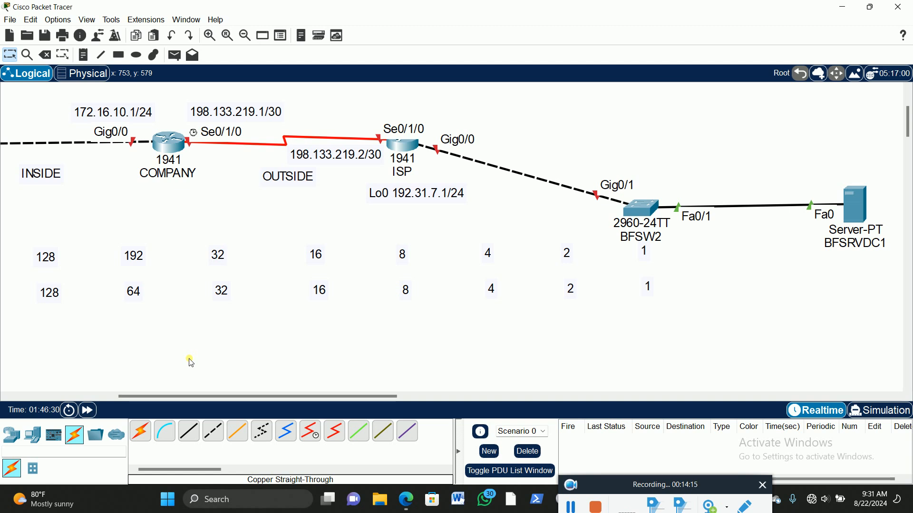
drag(673, 278, 42, 324)
key(ctrl+v)
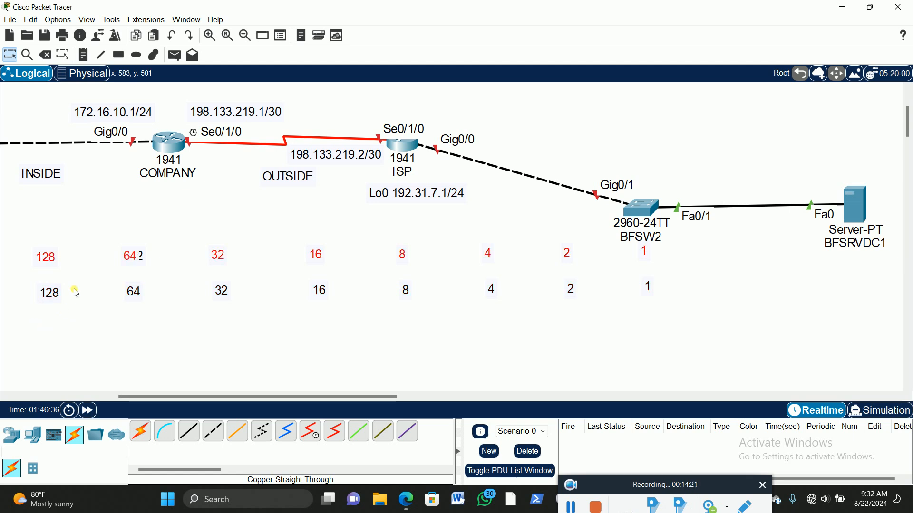
drag(49, 261, 50, 312)
key(ctrl+z)
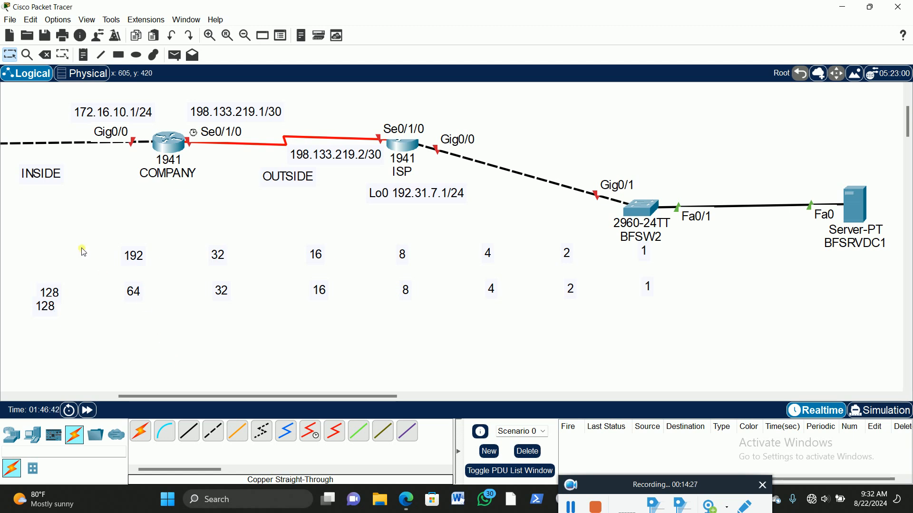
Step: Return the displaced 128 note to the upper row and move the entire lower row of notes further down
click(49, 311)
drag(50, 314, 695, 328)
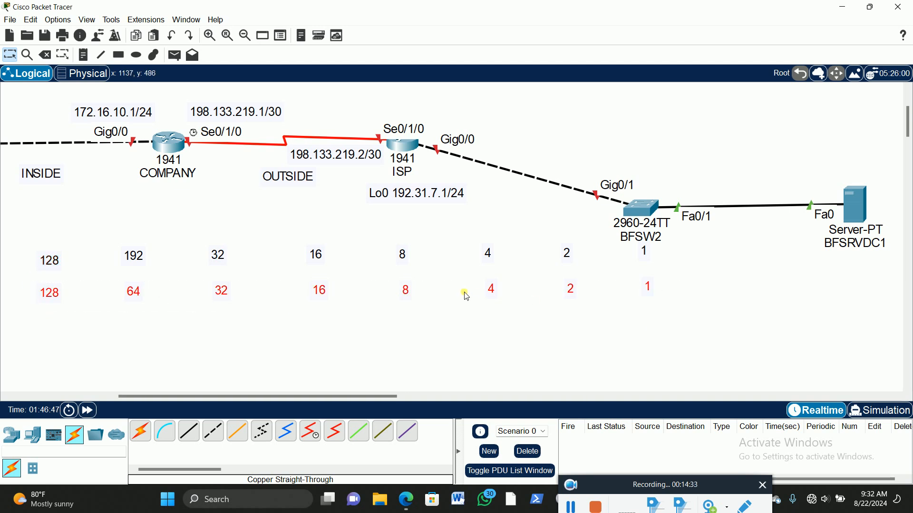
drag(493, 295, 493, 349)
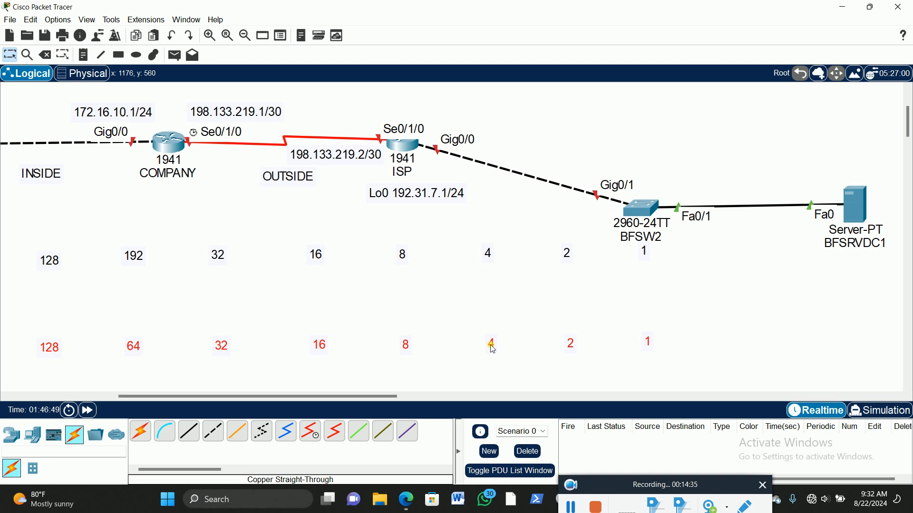
key(ctrl+v)
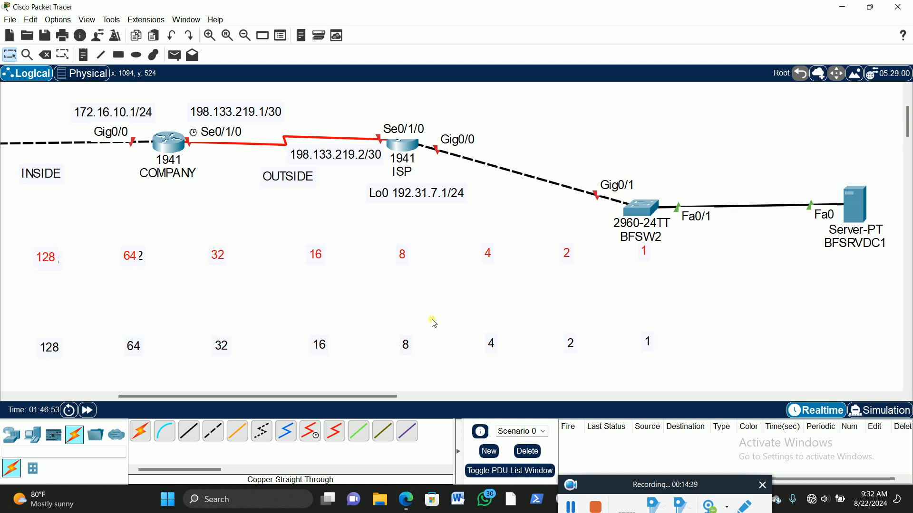
drag(318, 256, 320, 304)
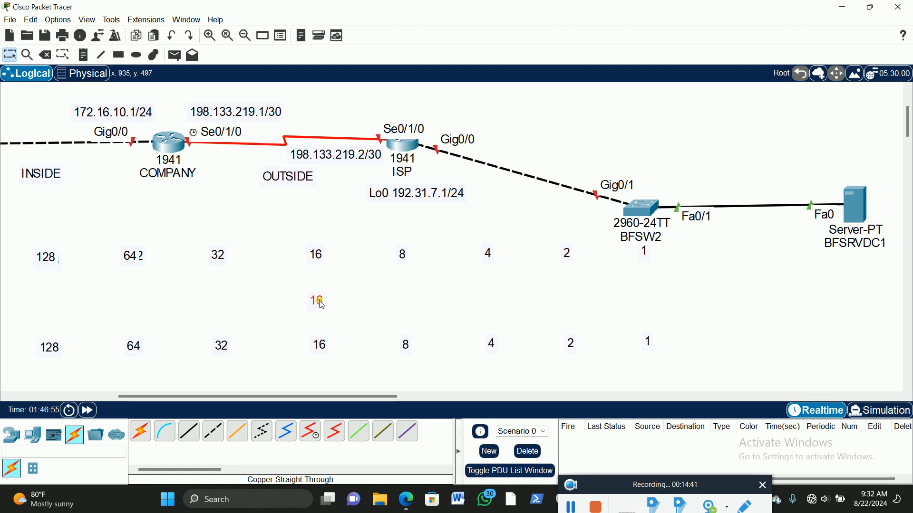
key(ctrl+z)
drag(319, 300, 319, 257)
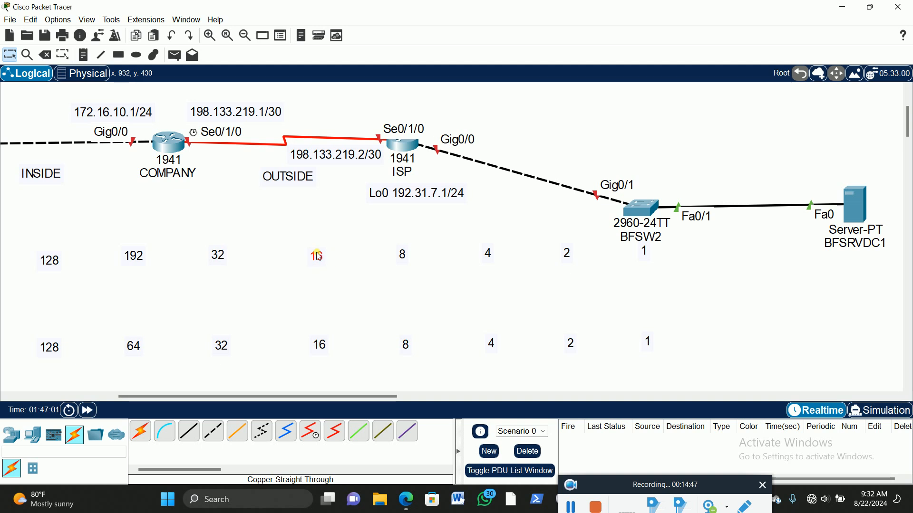
Step: Move all notes of the upper row down closer to the lower row and reposition switch BFSW2 higher, clear of them
drag(30, 239, 617, 290)
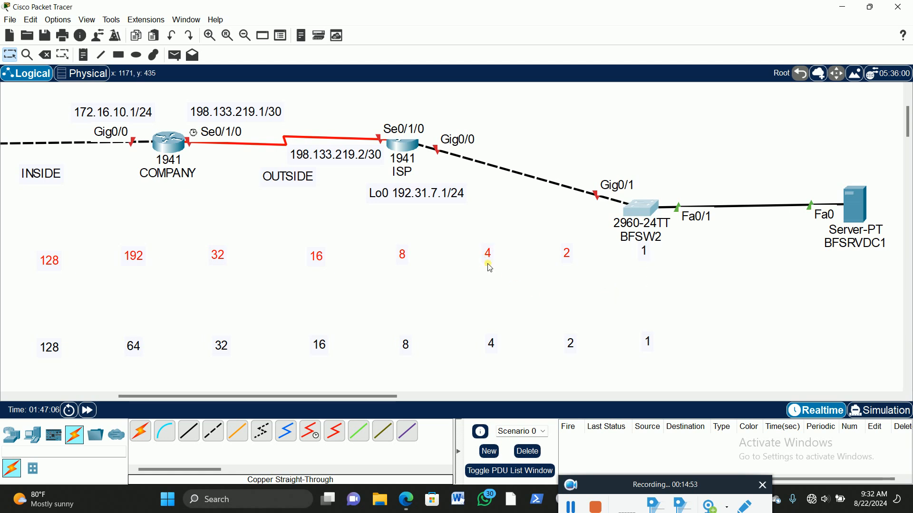
drag(487, 264, 490, 303)
click(626, 251)
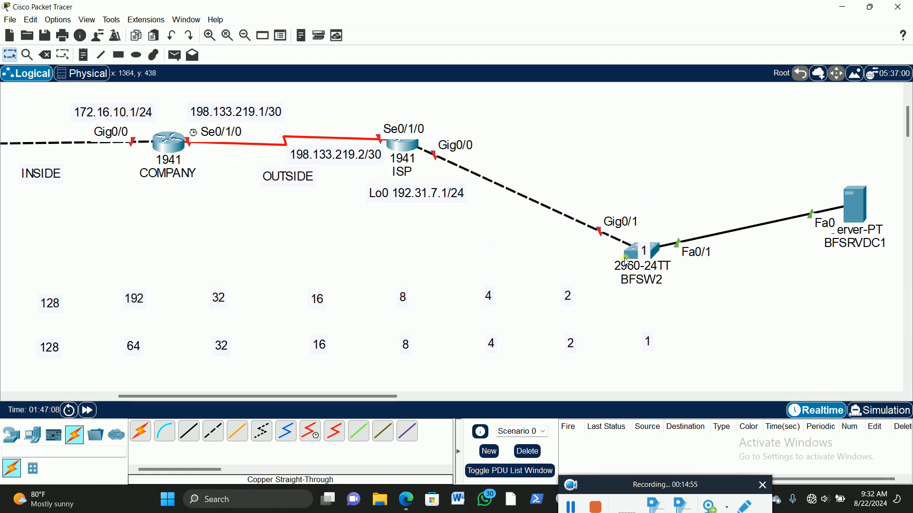
drag(631, 243, 635, 187)
drag(645, 252, 648, 300)
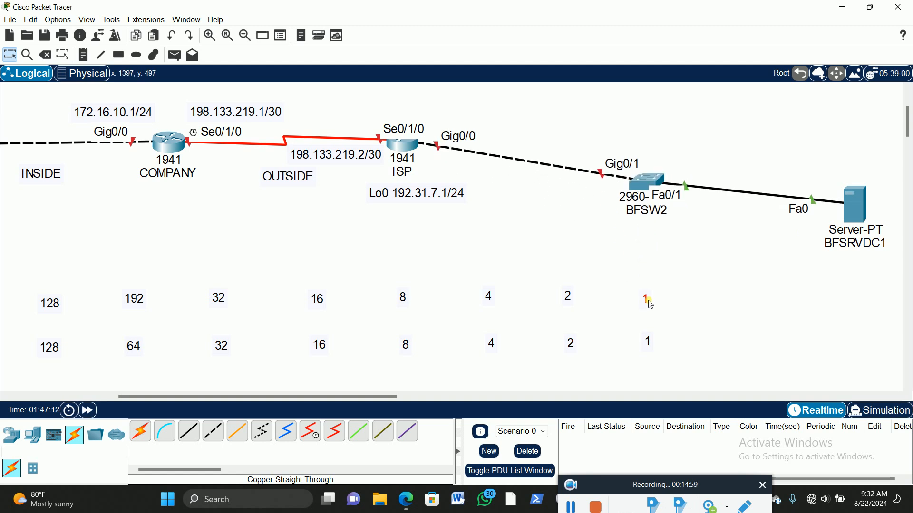
Step: Duplicate the row containing 192 to add a third row of notes above it
drag(32, 290, 674, 319)
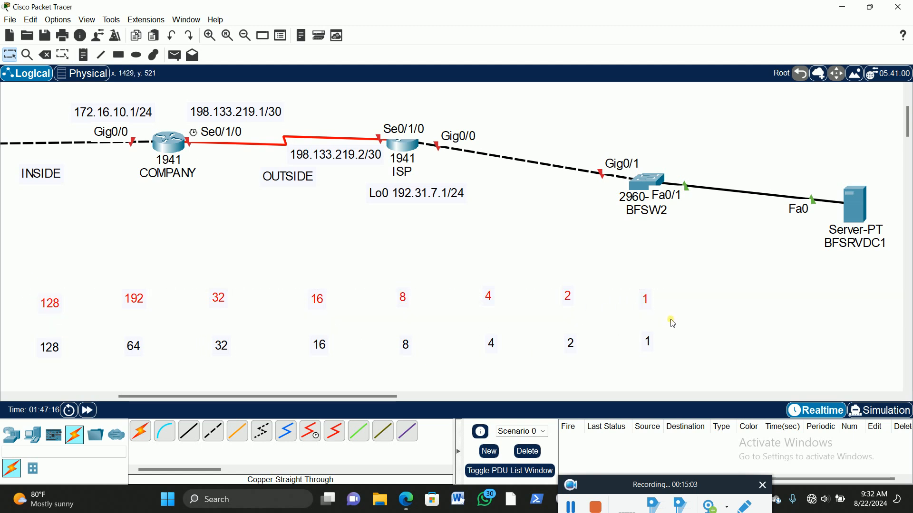
key(ctrl+c)
key(ctrl+v)
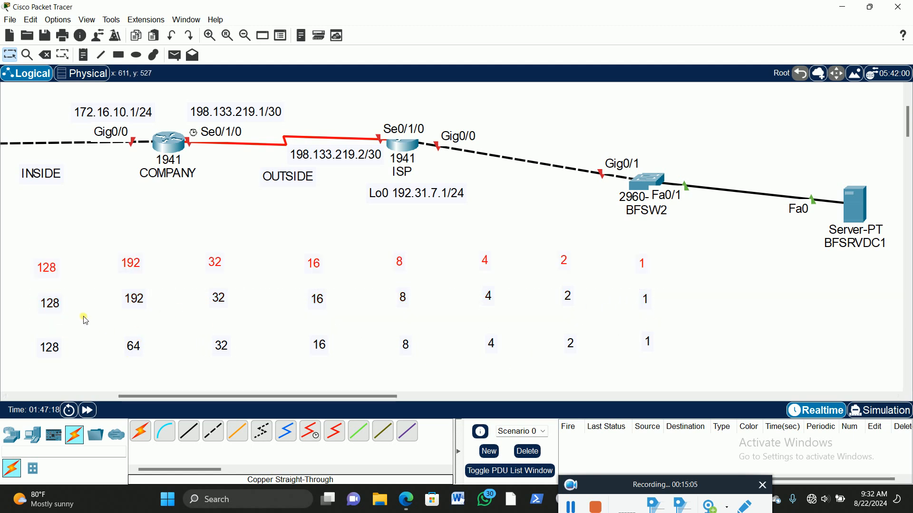
Step: Nudge the middle row's 192 note and the top row's 1 and 2 notes to line them up with their columns
drag(133, 300, 138, 308)
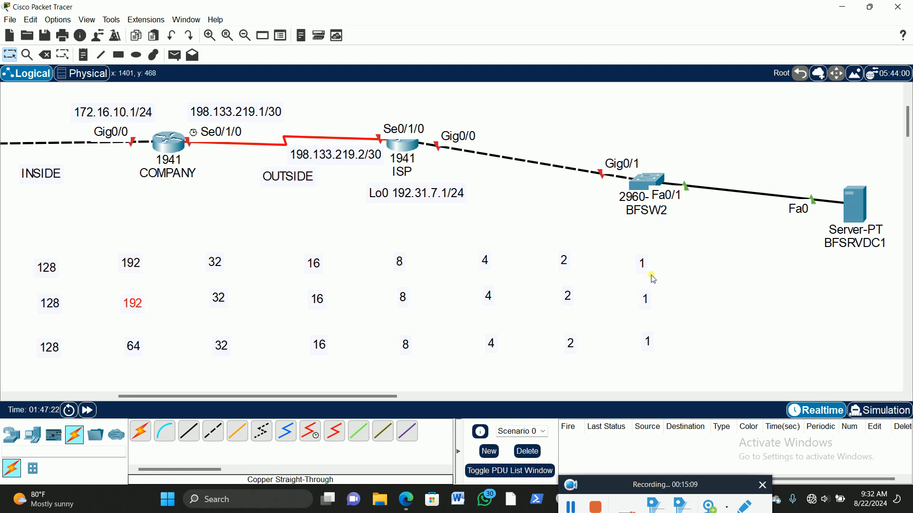
drag(643, 269, 645, 262)
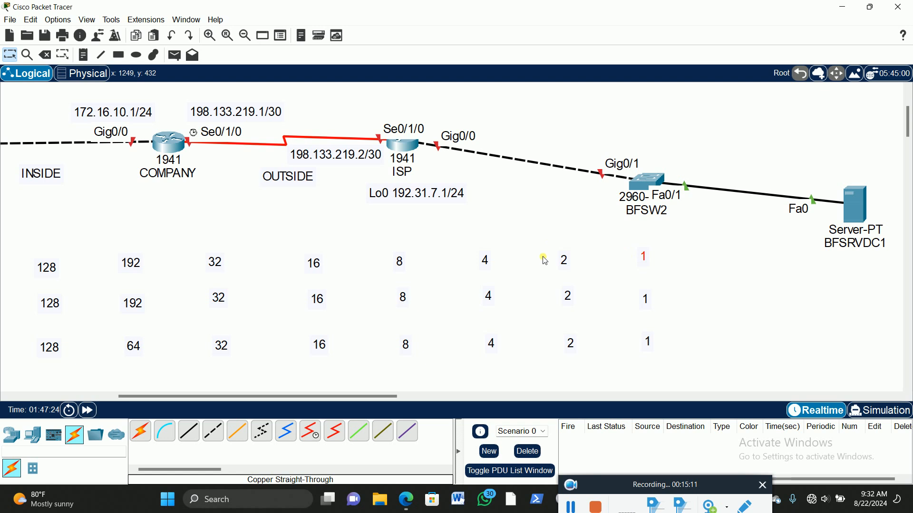
drag(569, 262, 571, 261)
scroll(141, 365, up, 1)
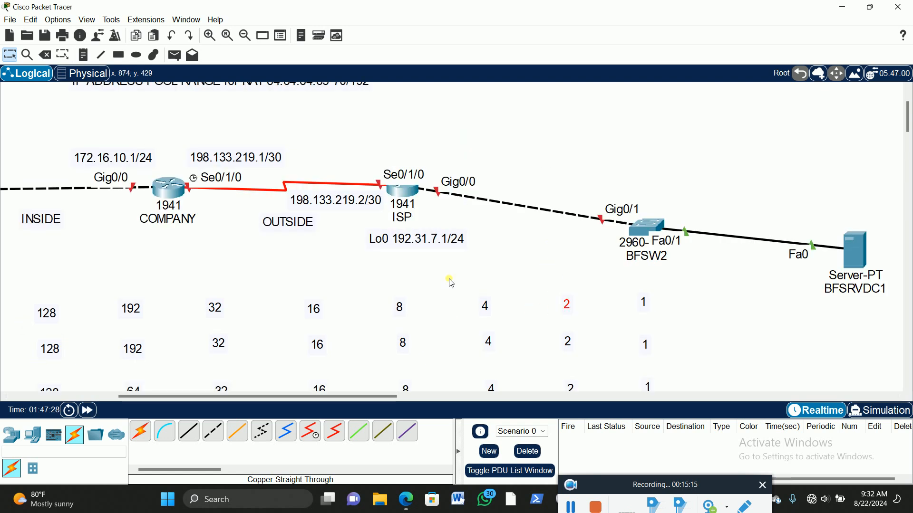
scroll(451, 283, down, 2)
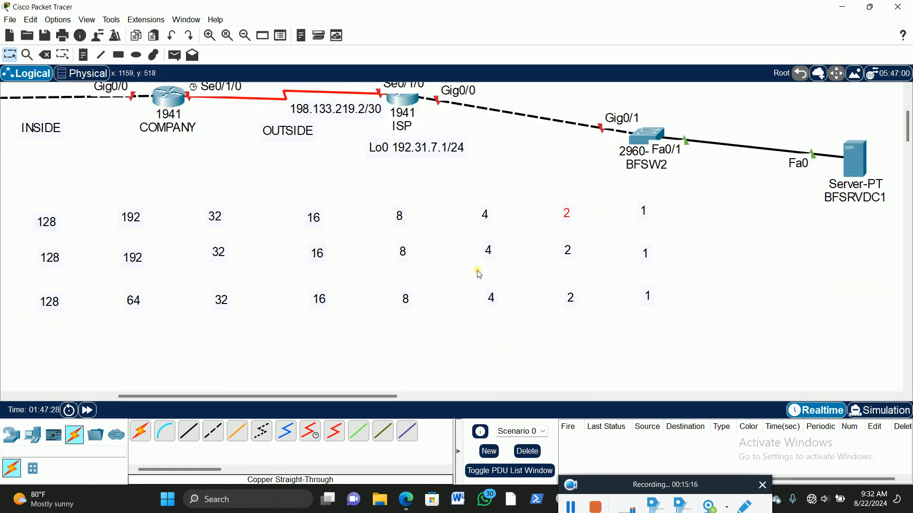
click(718, 317)
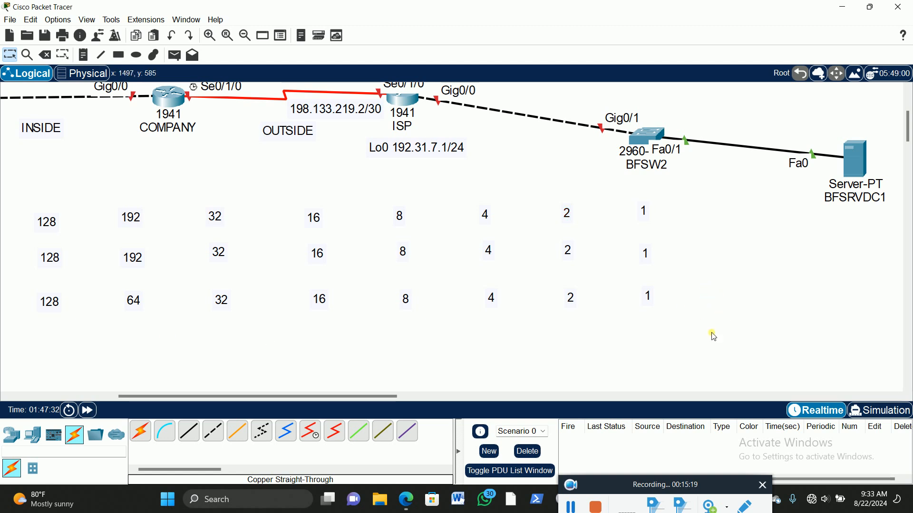
Step: Change the top row's first two notes, 128 and 192, to the exponents 7 and 6
scroll(115, 209, down, 2)
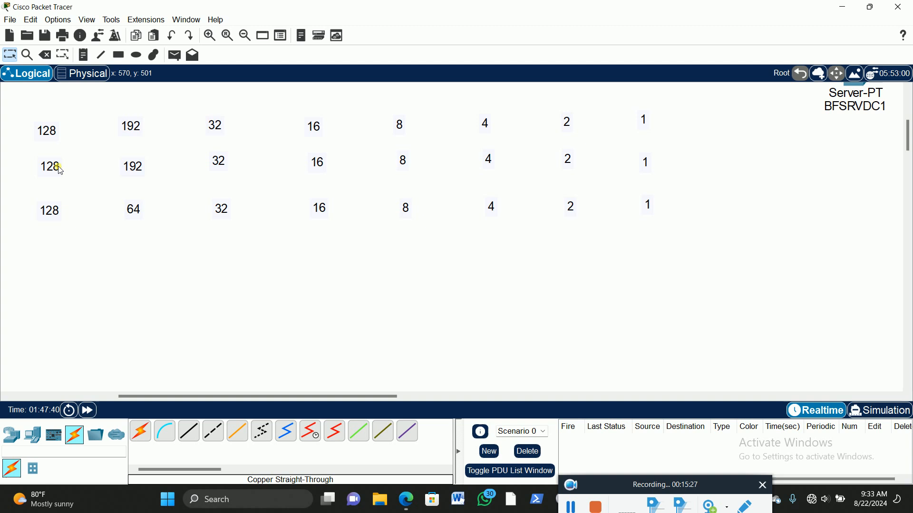
click(52, 132)
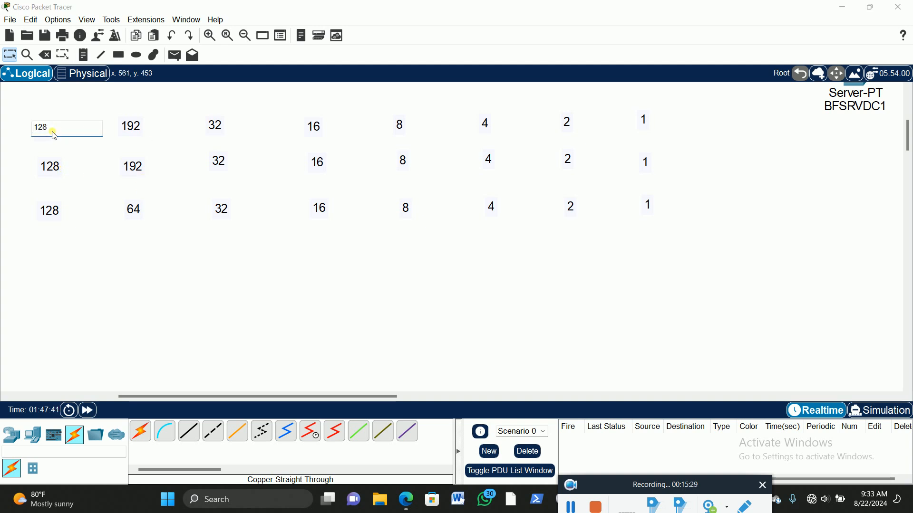
drag(59, 133, 31, 137)
double_click(30, 136)
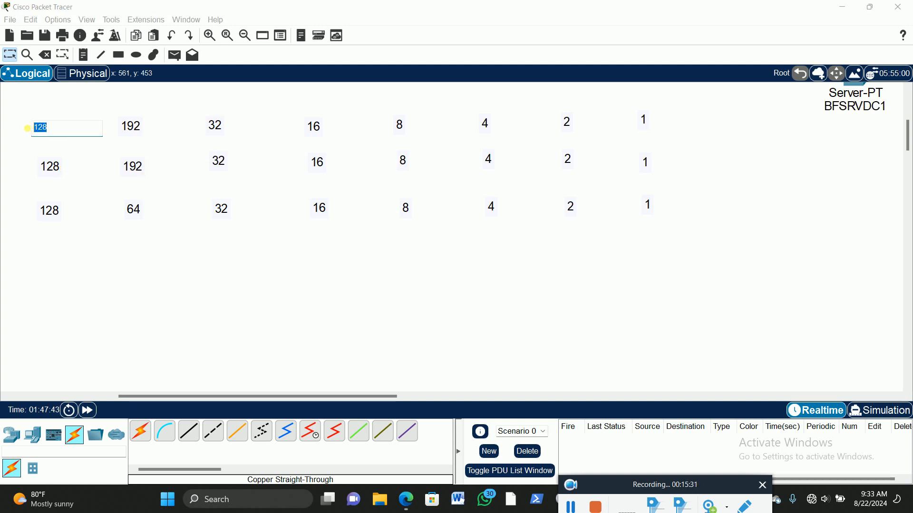
text(7)
click(135, 126)
double_click(142, 124)
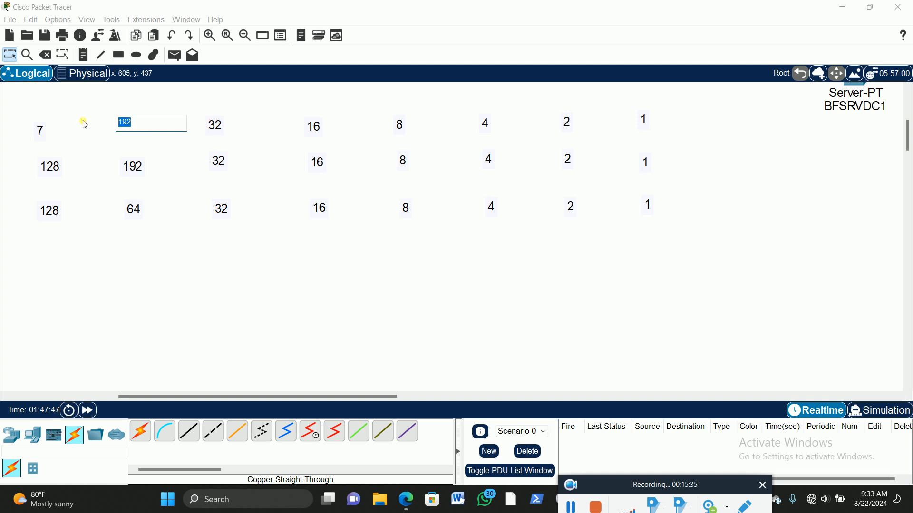
text(5)
text(6)
Step: Change the top row's 32, 16 and 8 notes to 5, 4 and 3
double_click(216, 124)
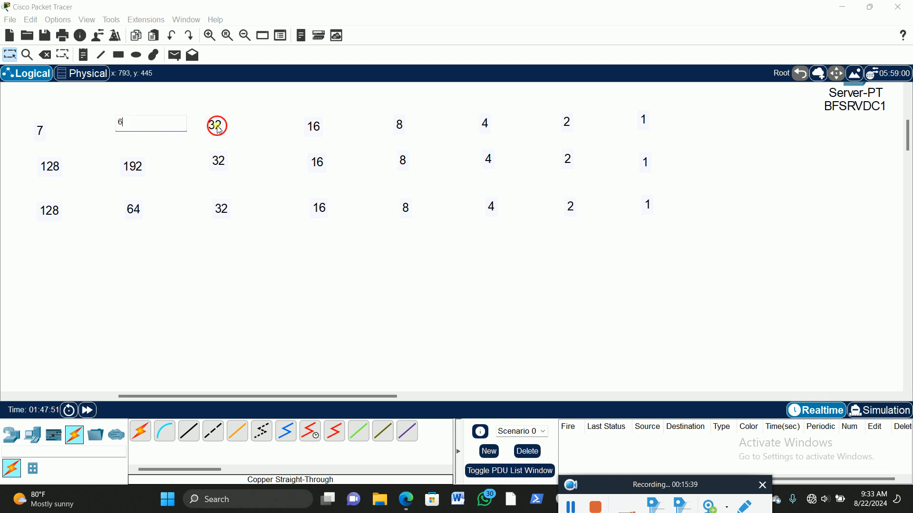
text(5)
click(316, 125)
double_click(323, 125)
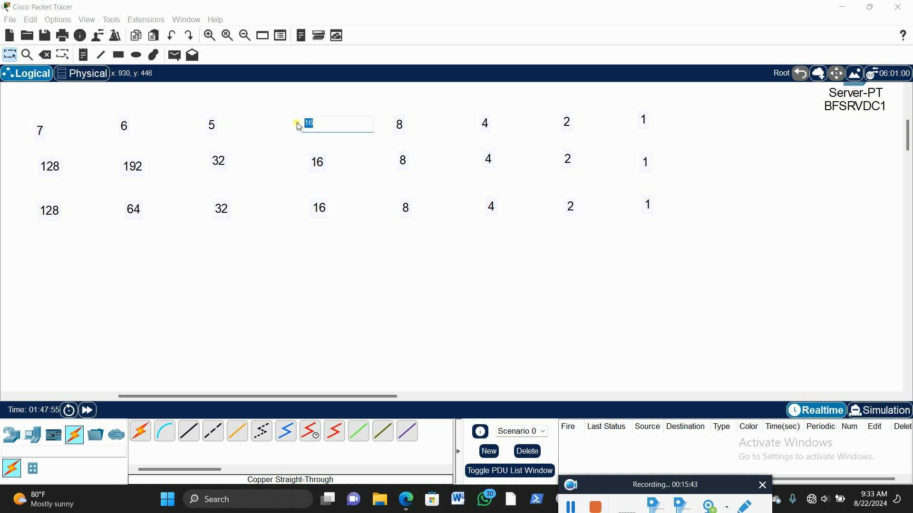
text(4)
double_click(409, 128)
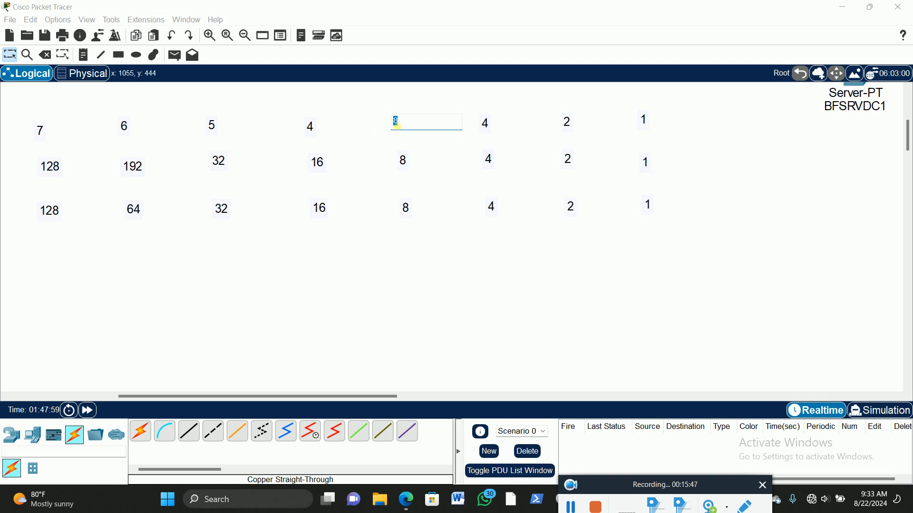
text(3)
Step: Change the top row's last three notes to 2, 1 and 0
double_click(484, 122)
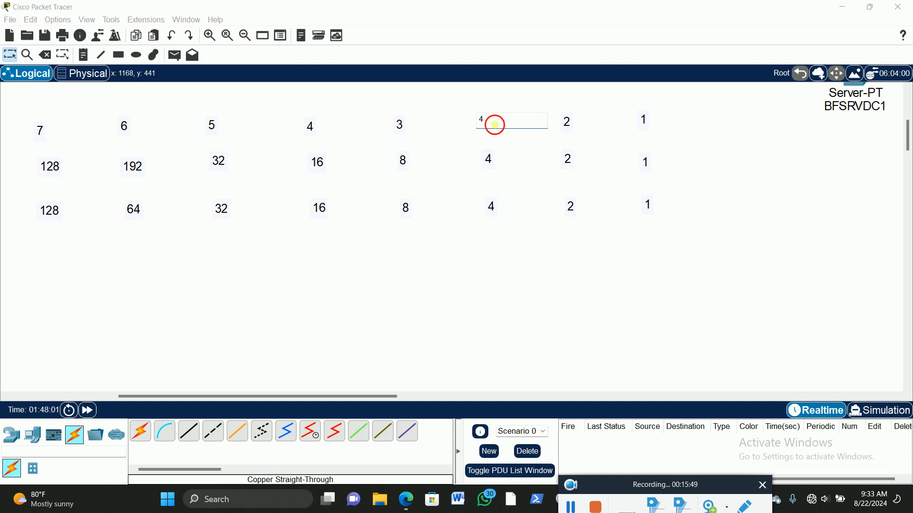
text(2)
double_click(571, 123)
text(1)
double_click(644, 121)
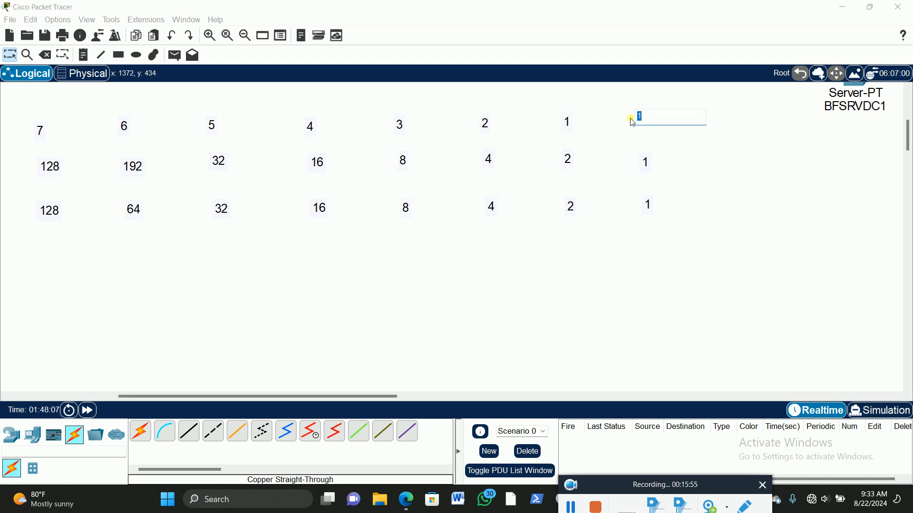
text(0)
click(483, 304)
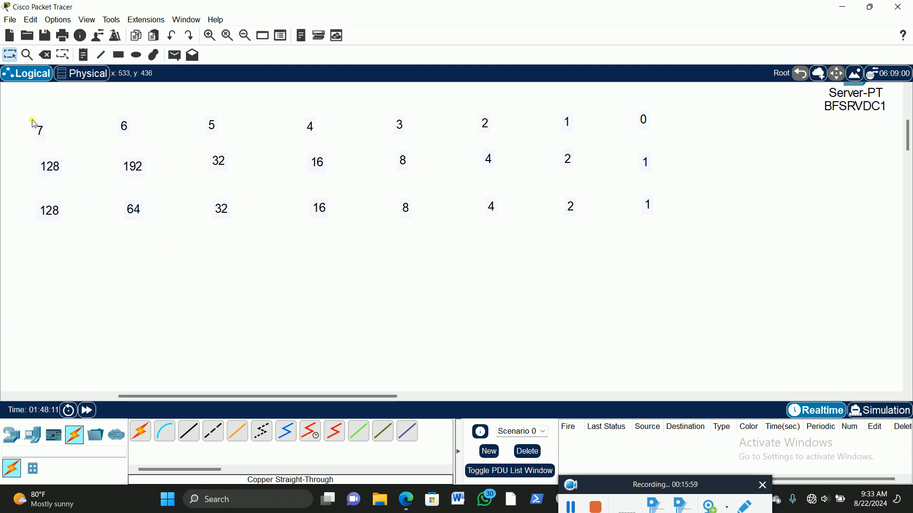
Step: Move the whole exponent row (7 to 0) from the top of the table to below the place-value row
drag(30, 118, 690, 136)
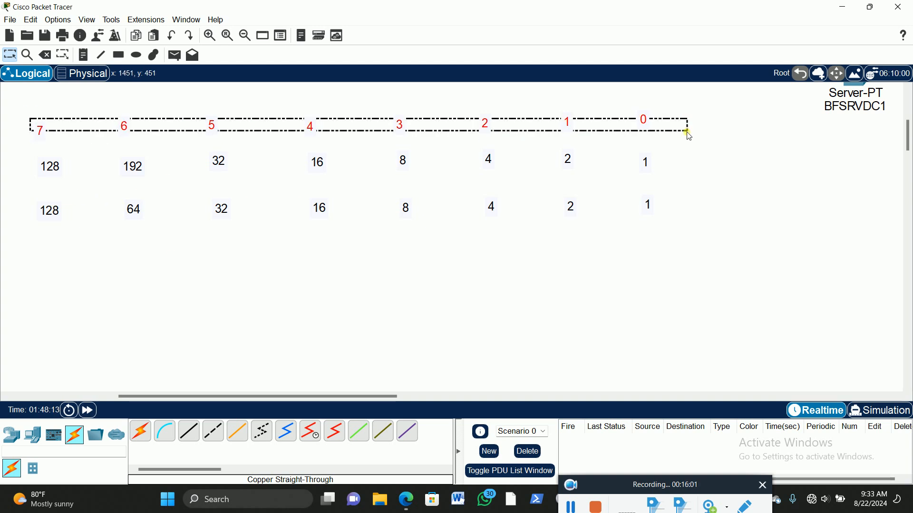
drag(483, 124, 491, 250)
click(452, 326)
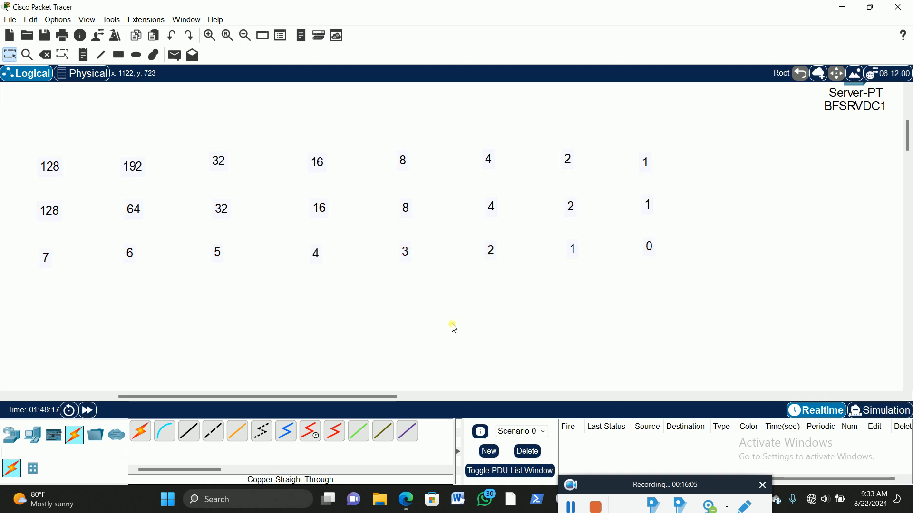
Step: Paste another copy of the 128-to-1 number row and move it below the exponent row, aligned with the columns
key(ctrl+v)
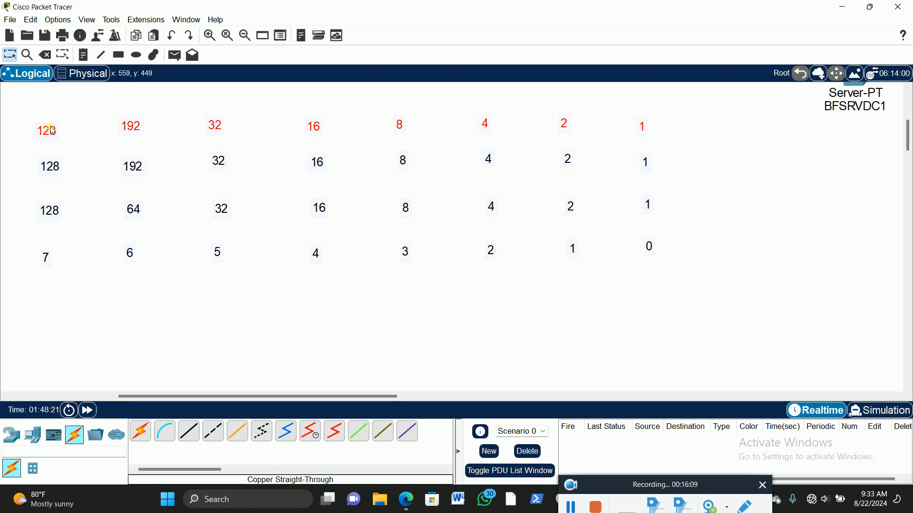
drag(25, 106, 685, 137)
drag(565, 126, 573, 299)
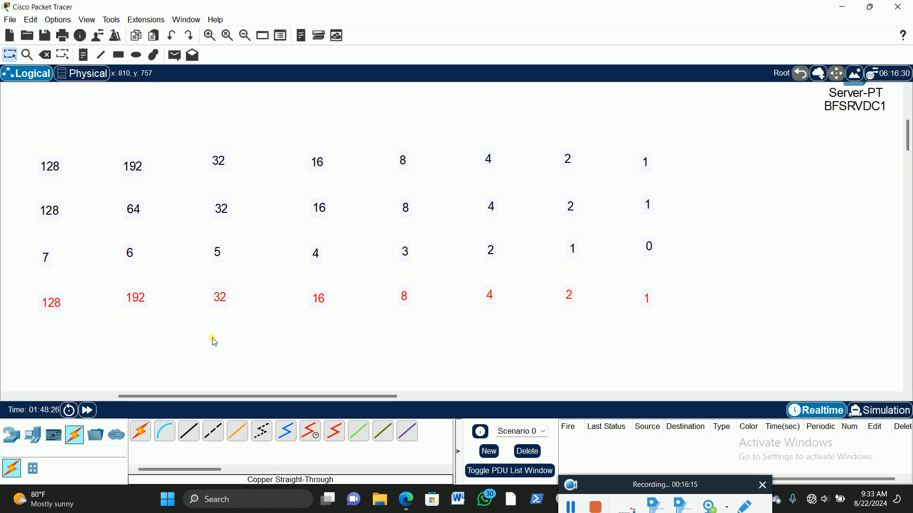
Step: Change the first three notes of the new bottom row to the prefixes /25, /26 and /27
double_click(51, 301)
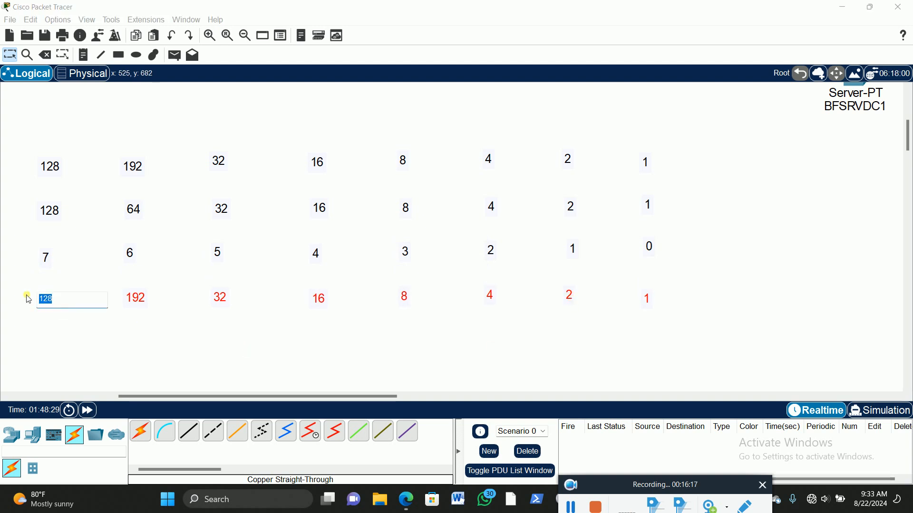
text(/25)
double_click(136, 298)
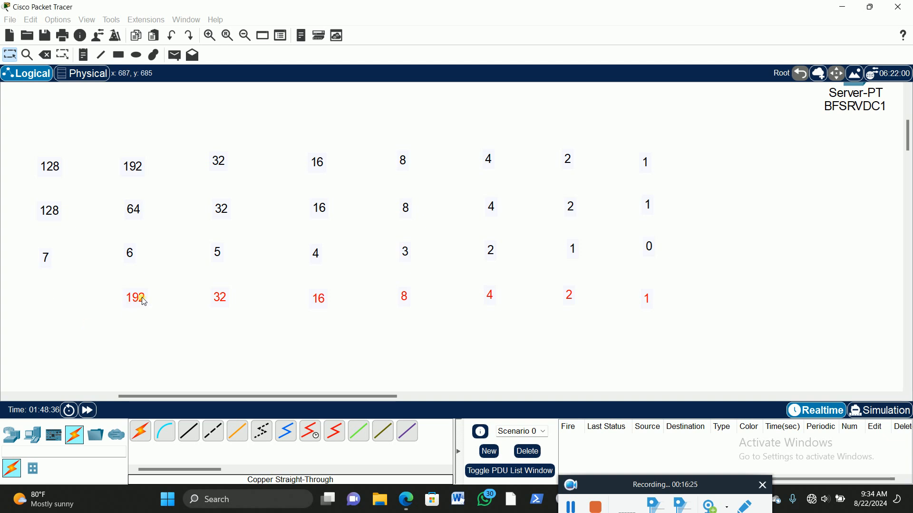
text(/)
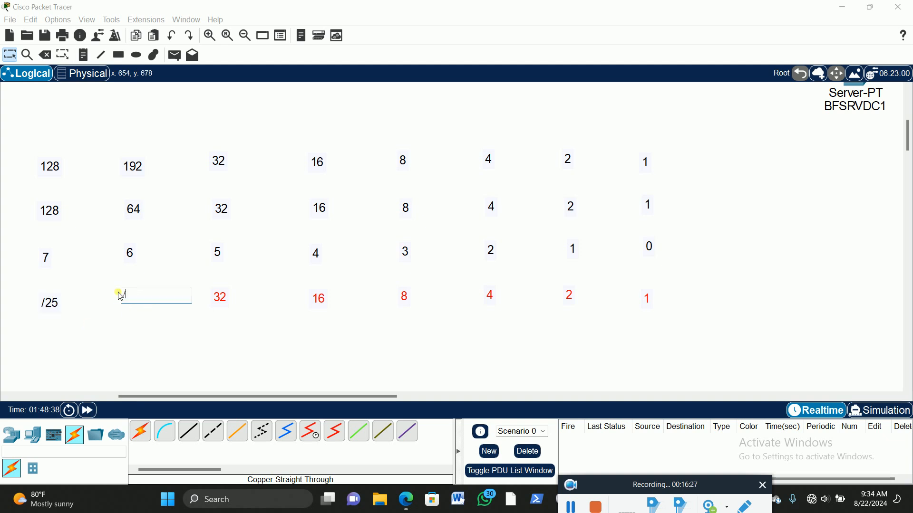
text(26)
double_click(223, 299)
drag(244, 294, 211, 291)
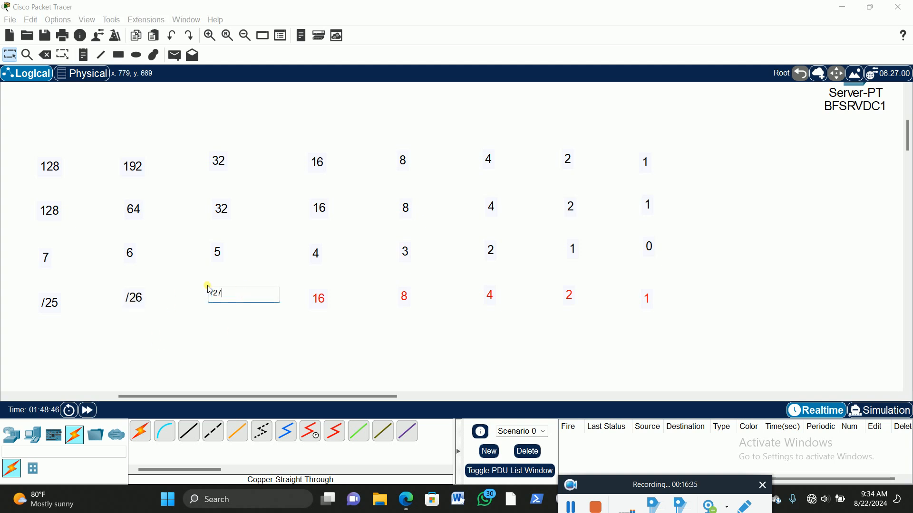
Step: Change the bottom row's fourth and fifth notes, 16 and 8, to /28 and /29
click(321, 298)
double_click(322, 300)
drag(336, 295, 303, 296)
text(/28)
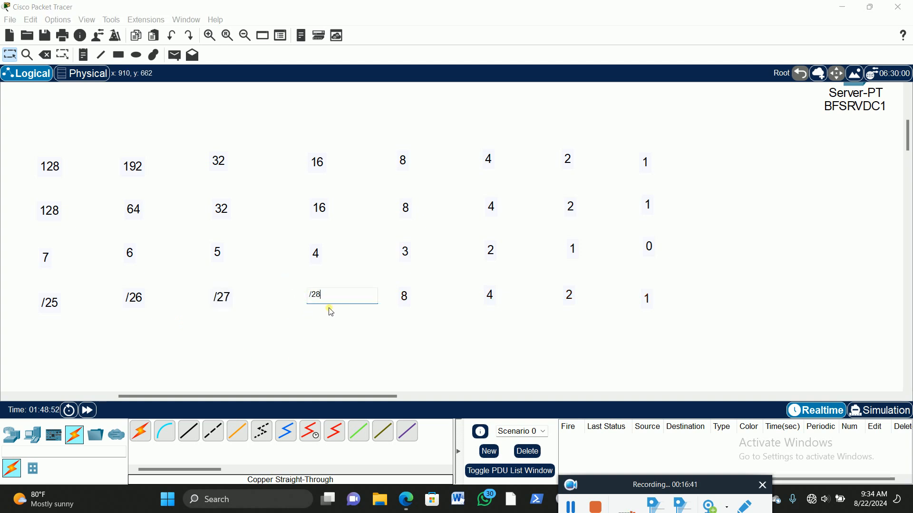
double_click(404, 296)
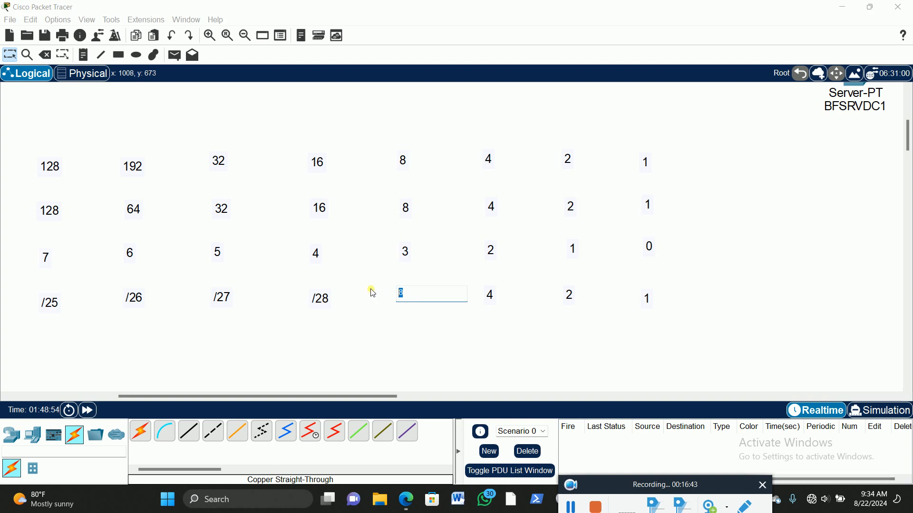
text(/29)
click(391, 330)
Step: Change the bottom row's last three notes to /30, /31 and /32
double_click(490, 295)
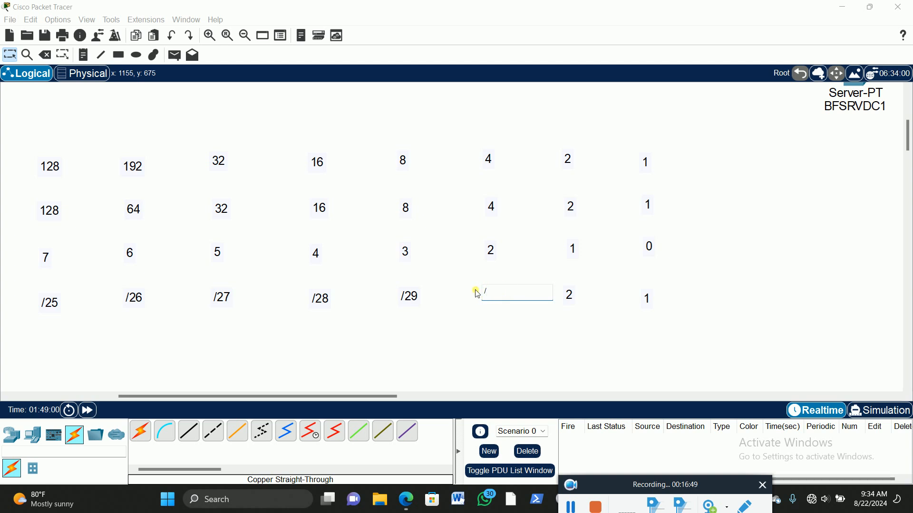
double_click(573, 296)
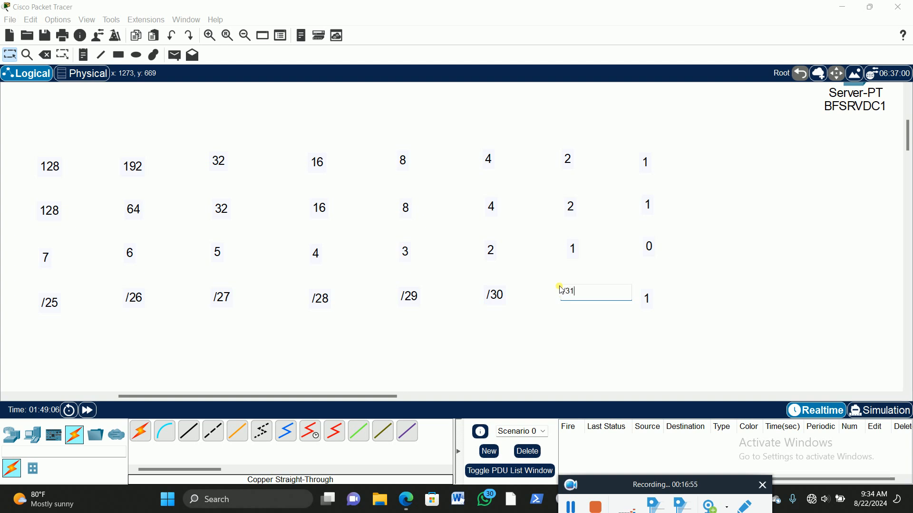
click(569, 361)
double_click(648, 299)
double_click(645, 295)
text(/32)
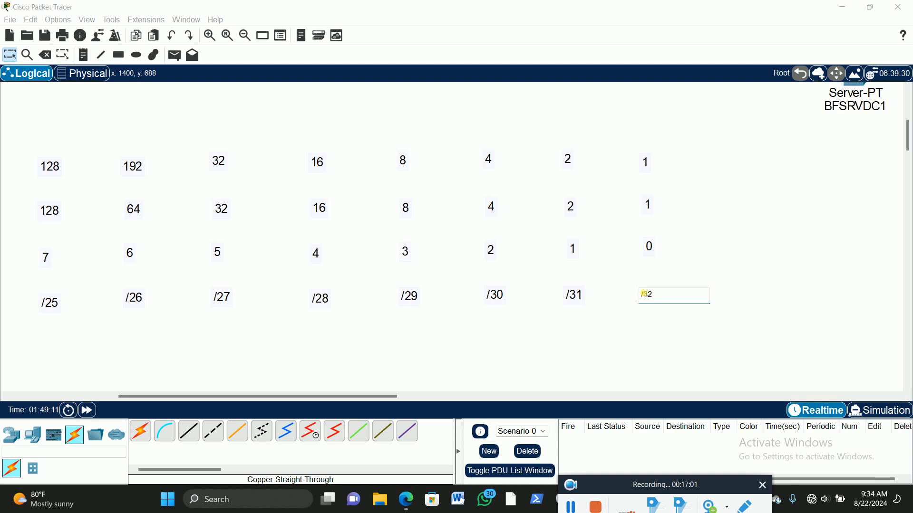
click(401, 349)
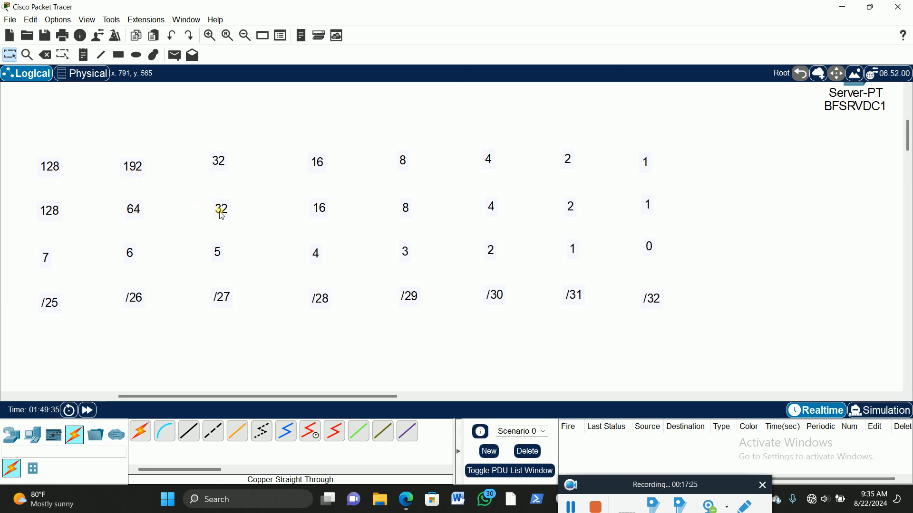
Step: Change the top row's third and fourth notes, 32 and 16, to the mask values 224 and 240
double_click(223, 162)
drag(232, 163, 195, 159)
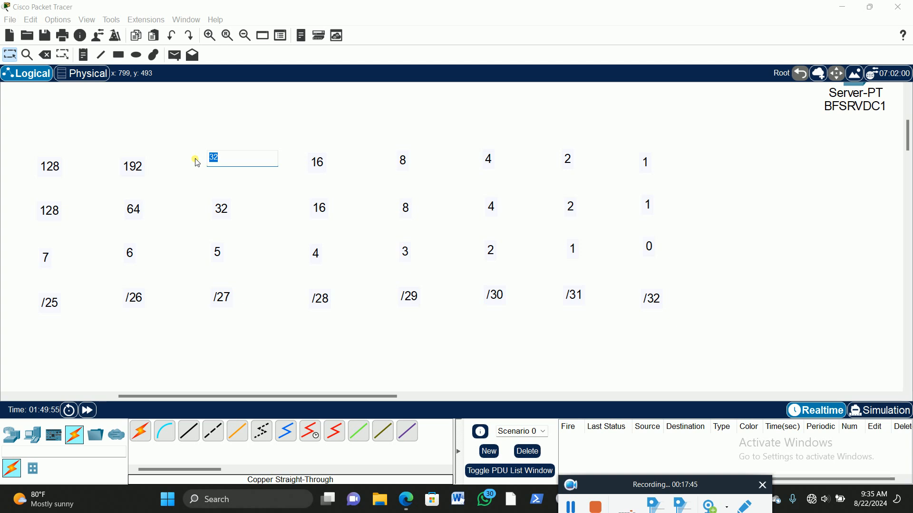
text(224)
click(280, 189)
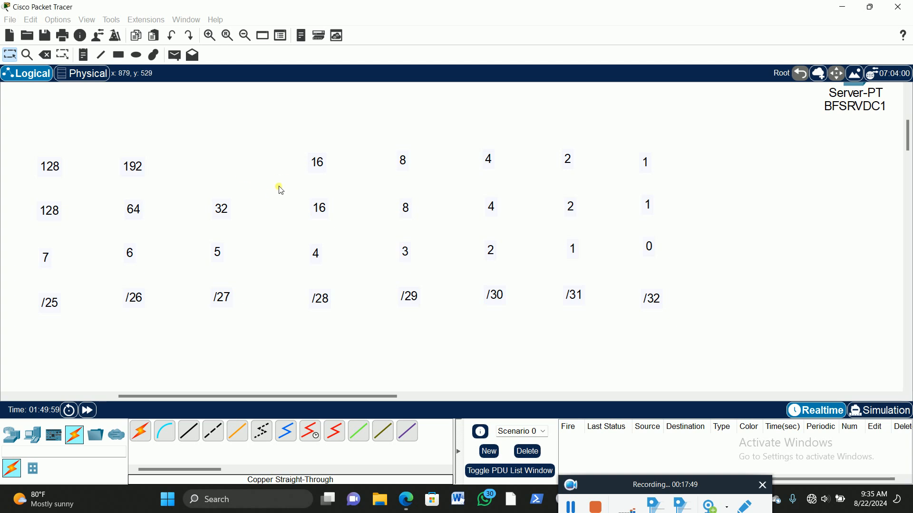
double_click(318, 162)
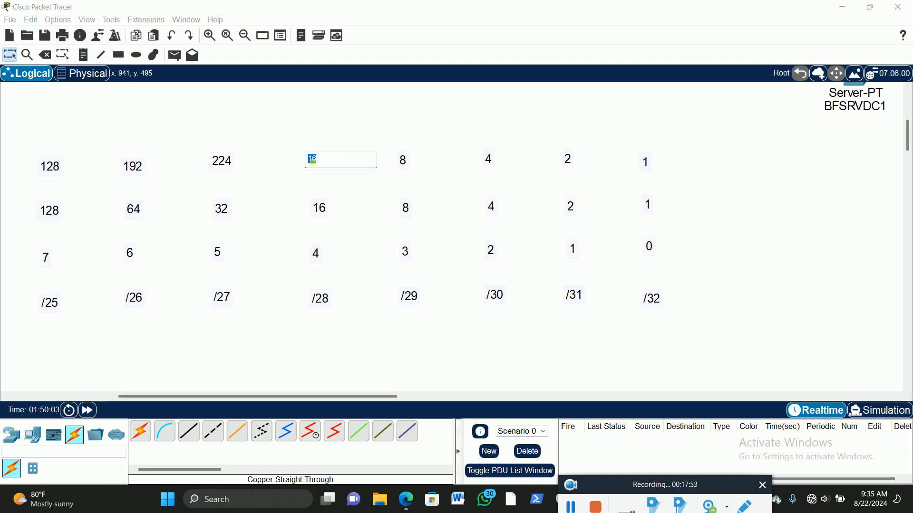
text(240)
Step: Change the top row's last four notes to the mask values 248, 252, 254 and 255
double_click(401, 160)
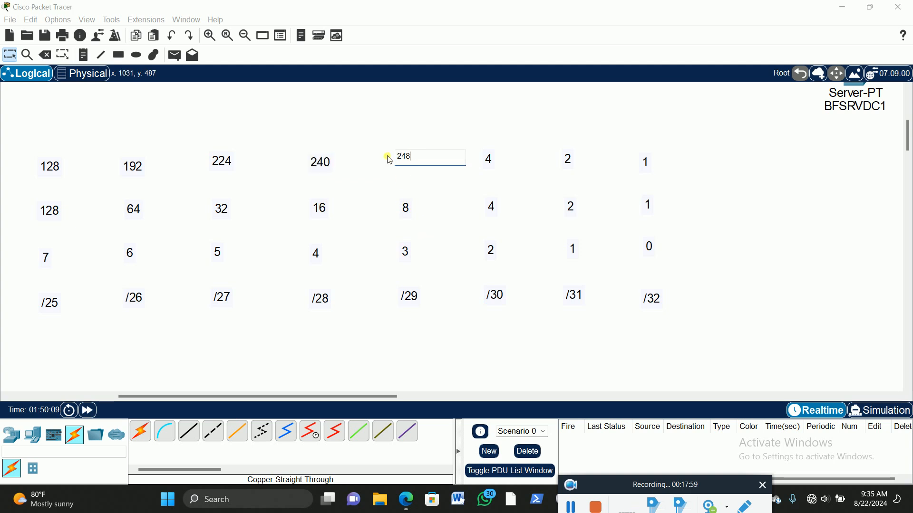
double_click(491, 161)
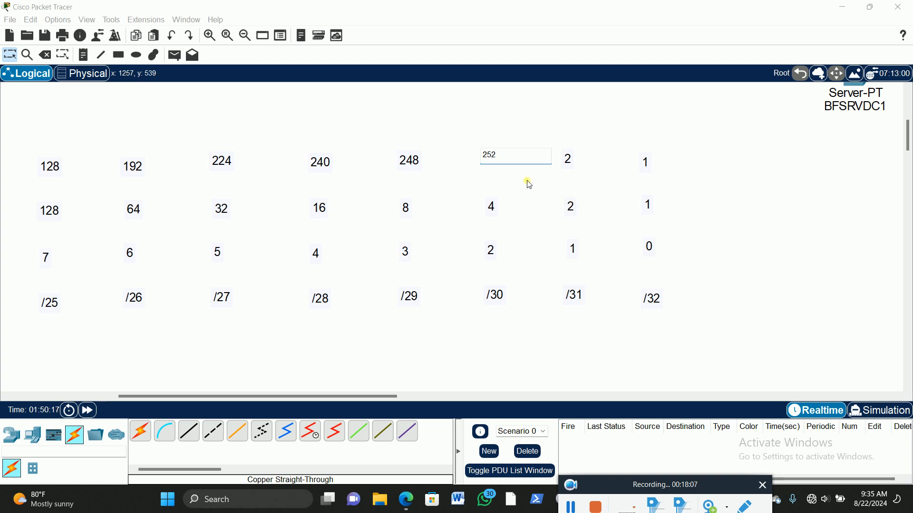
click(576, 157)
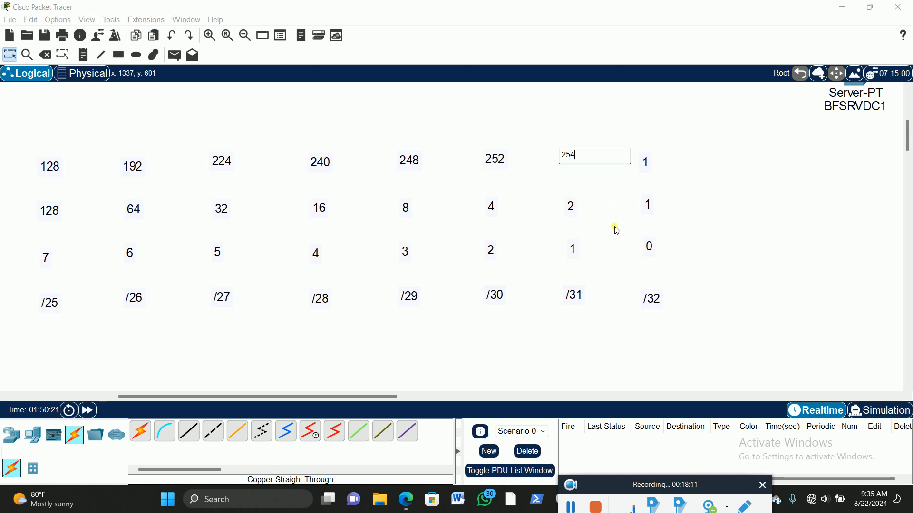
click(649, 164)
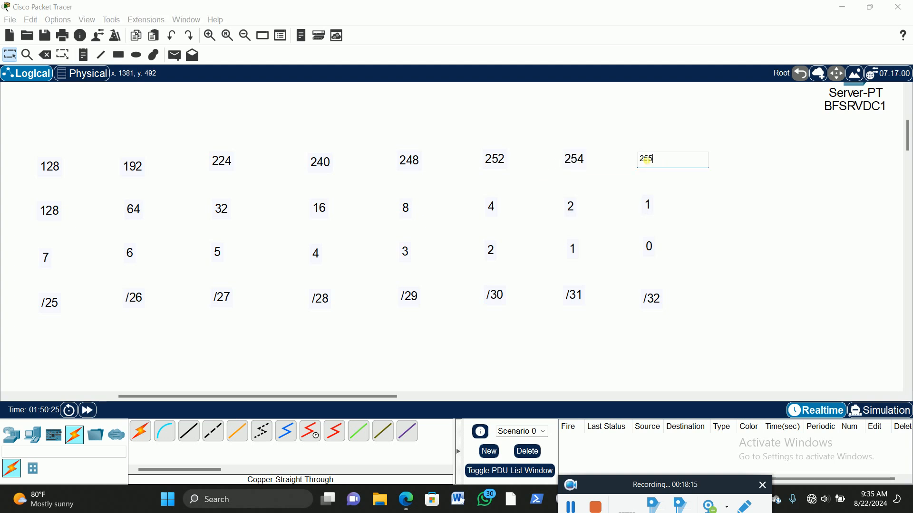
Step: Check the serial link's /30 addresses and add a note reading 255.255.255.252 below the table's /25 column
scroll(567, 330, up, 2)
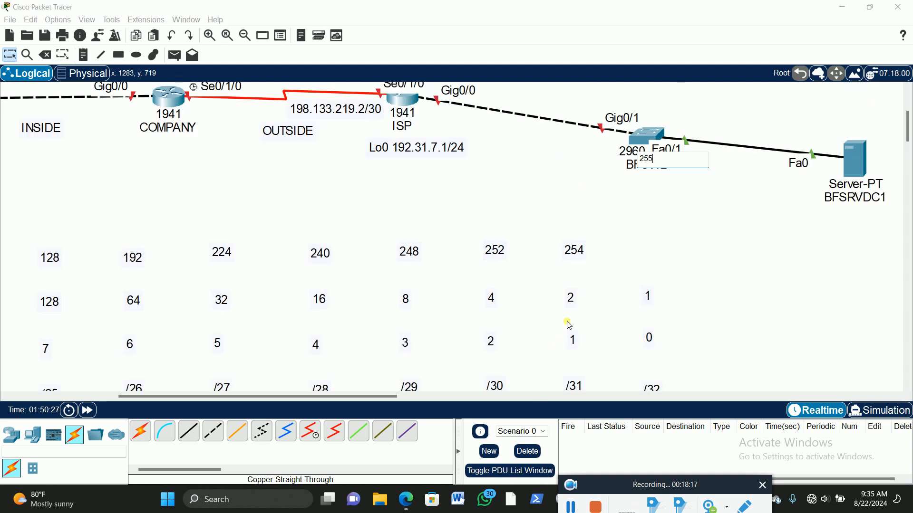
scroll(358, 208, up, 1)
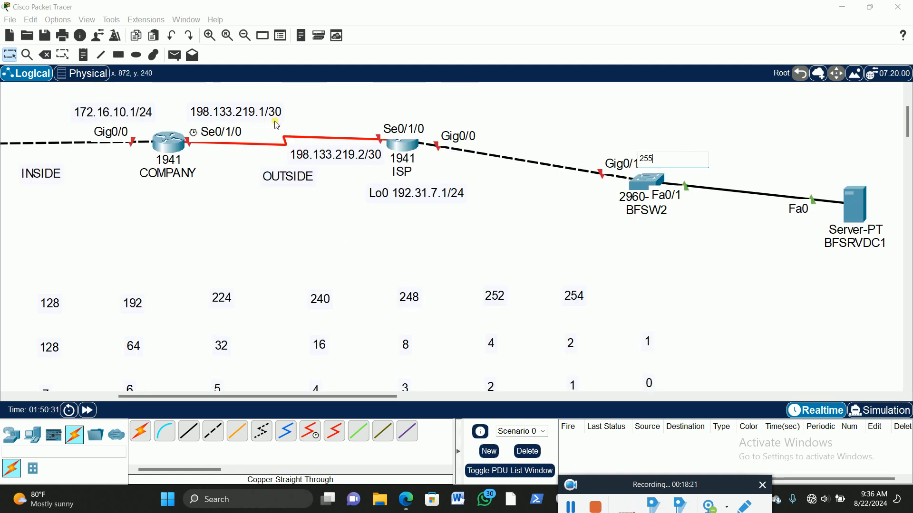
scroll(567, 272, down, 2)
scroll(570, 271, down, 2)
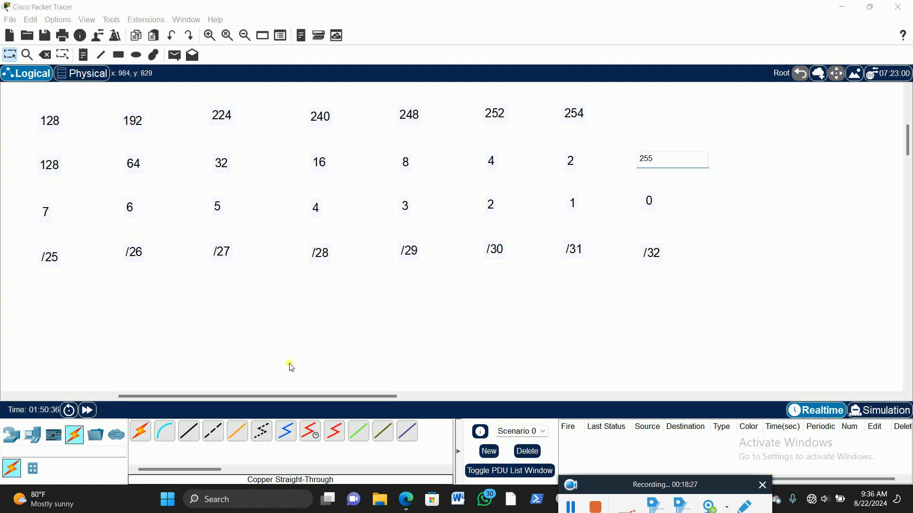
click(83, 55)
click(54, 302)
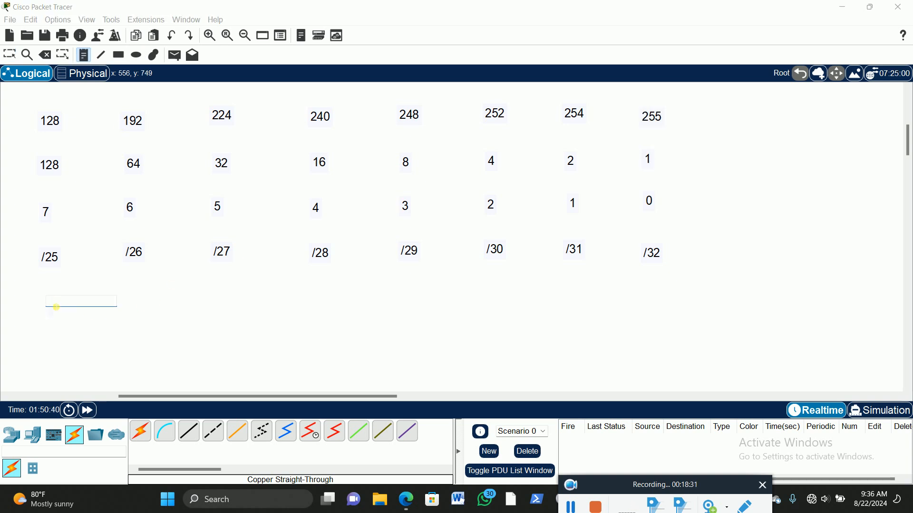
text(255.255.255.252)
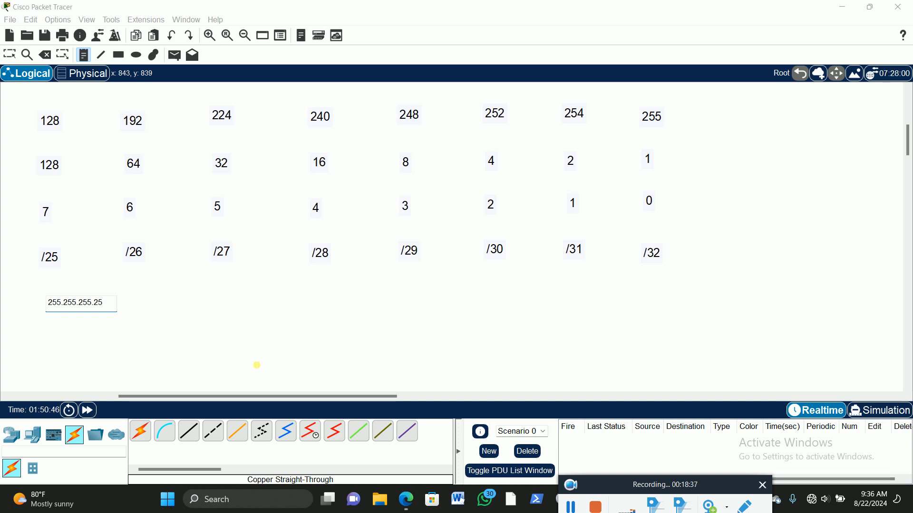
Step: Move the 255.255.255.252 note up into the topology, just below the OUTSIDE label
click(9, 54)
click(95, 307)
drag(95, 306, 767, 106)
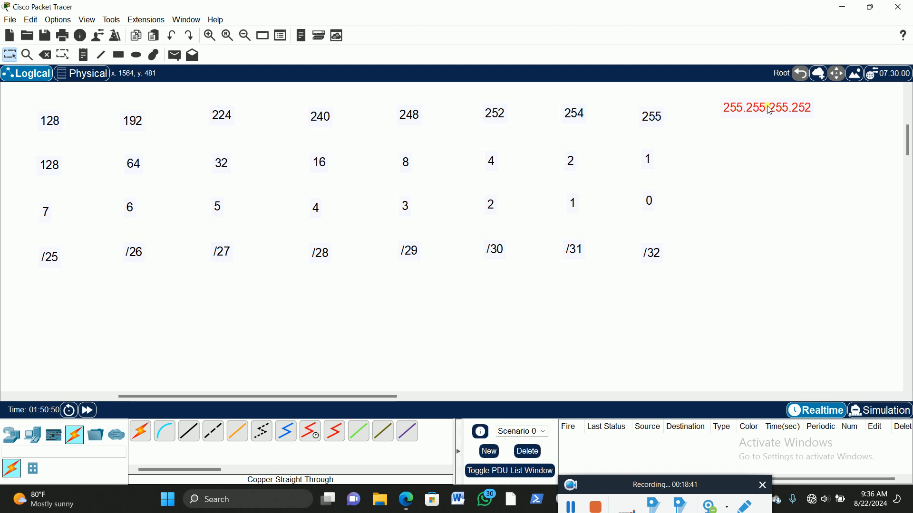
scroll(768, 132, up, 5)
drag(749, 290, 265, 207)
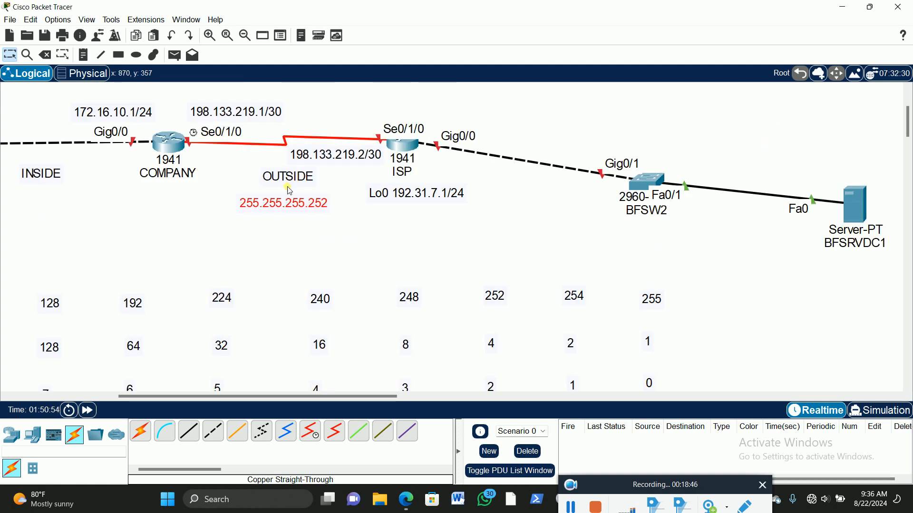
click(352, 181)
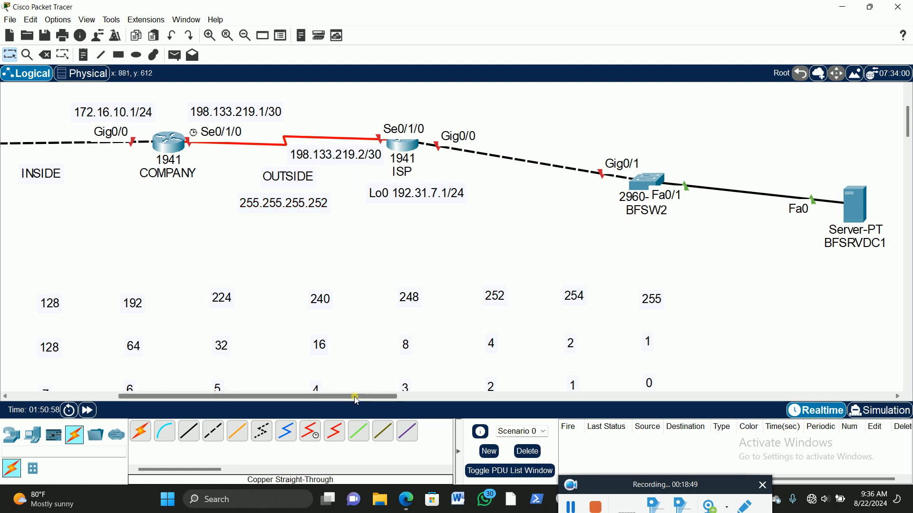
Step: Place a laptop in the empty area below the link between Switch0 and the COMPANY router
scroll(349, 272, left, 10)
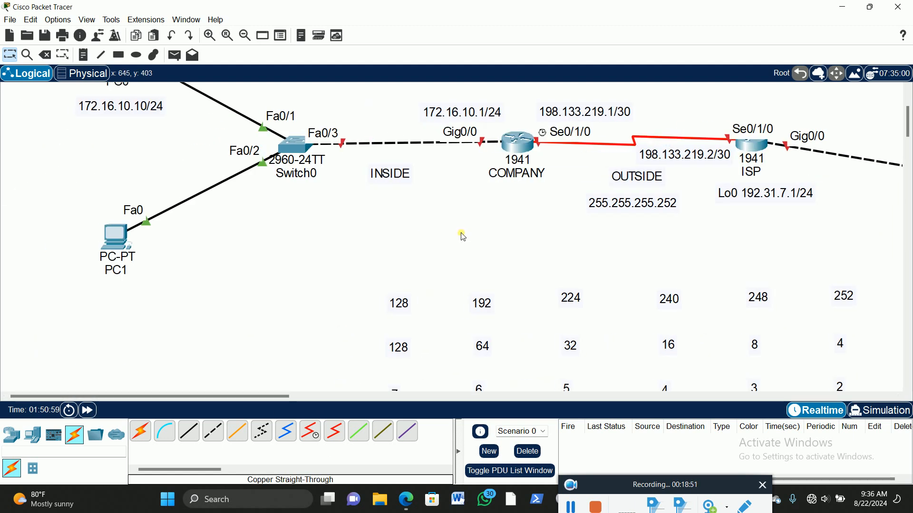
scroll(463, 237, up, 3)
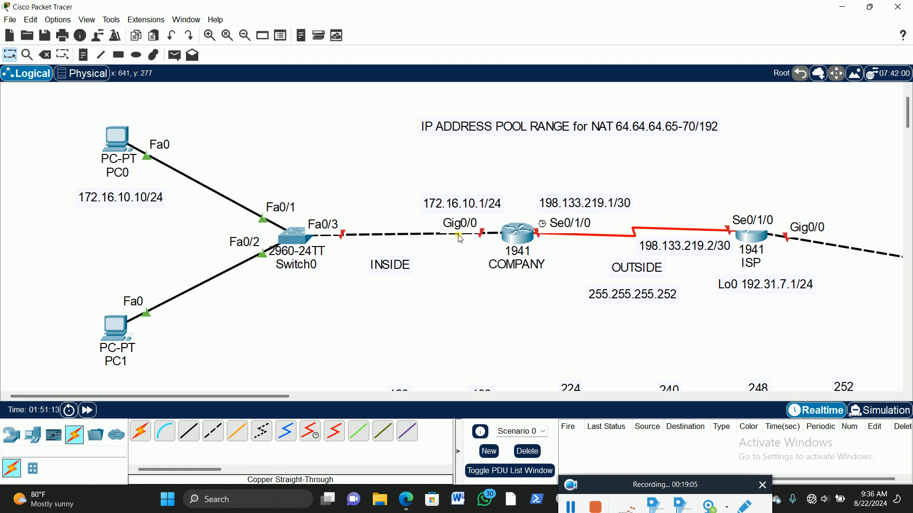
scroll(682, 339, down, 1)
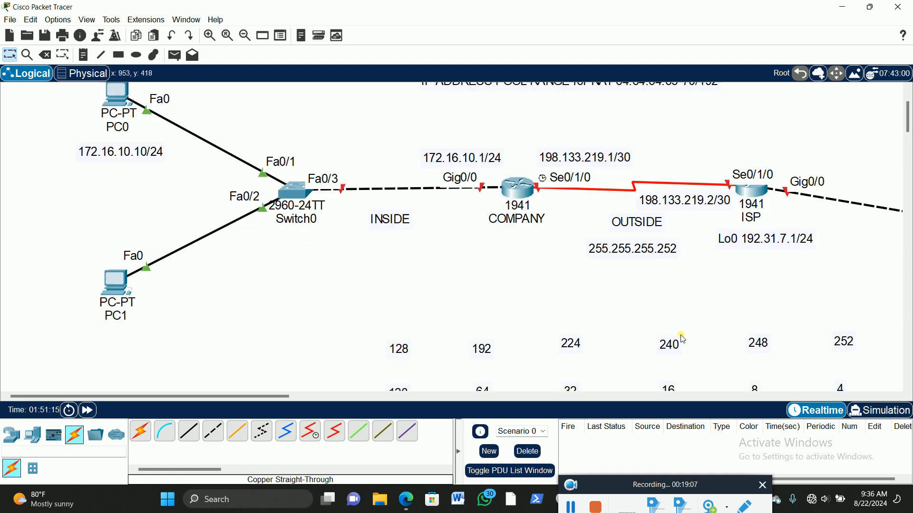
click(32, 435)
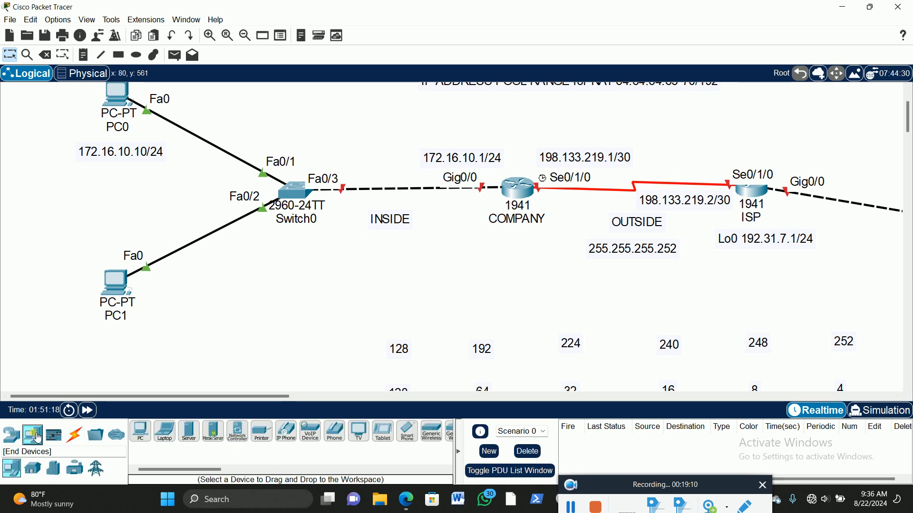
click(172, 441)
click(441, 286)
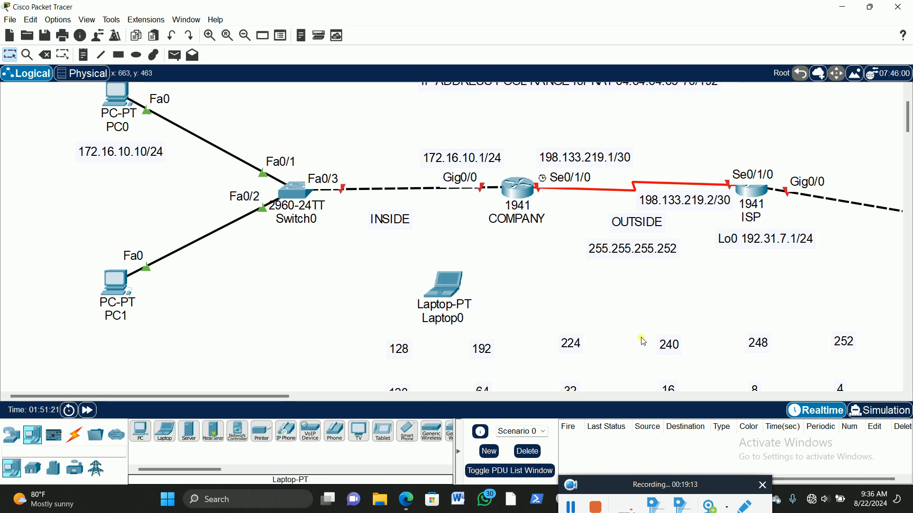
Step: Place a second laptop in the empty area above the ISP router's Gig0/0 link
click(166, 432)
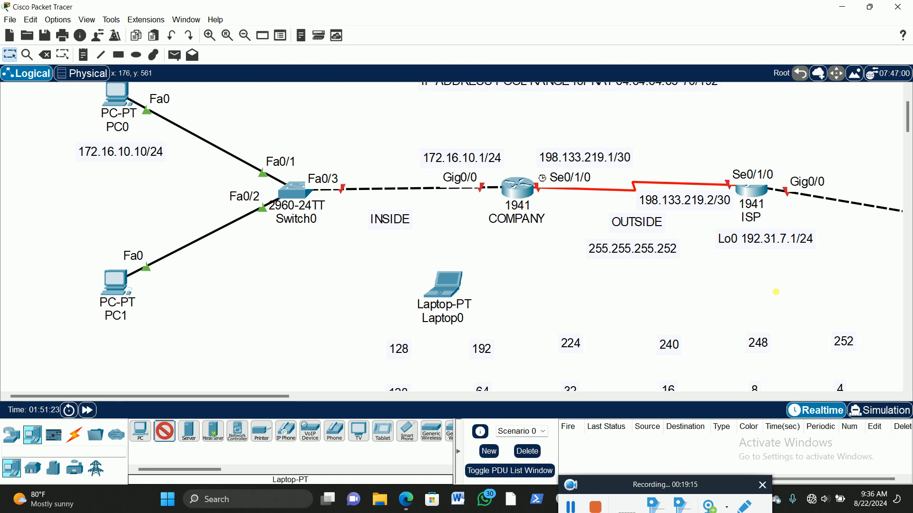
click(857, 115)
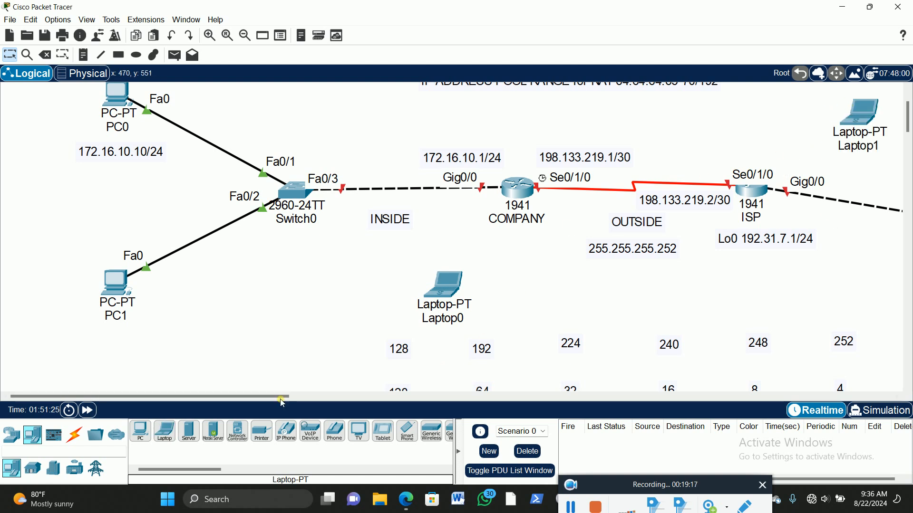
Step: Connect Laptop0's RS 232 port to the COMPANY router's console port with a console cable
click(75, 434)
click(165, 431)
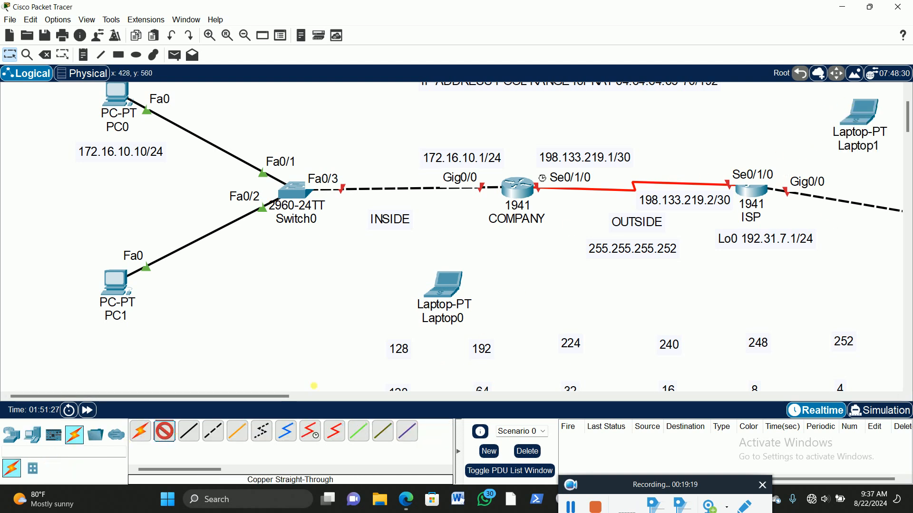
click(450, 282)
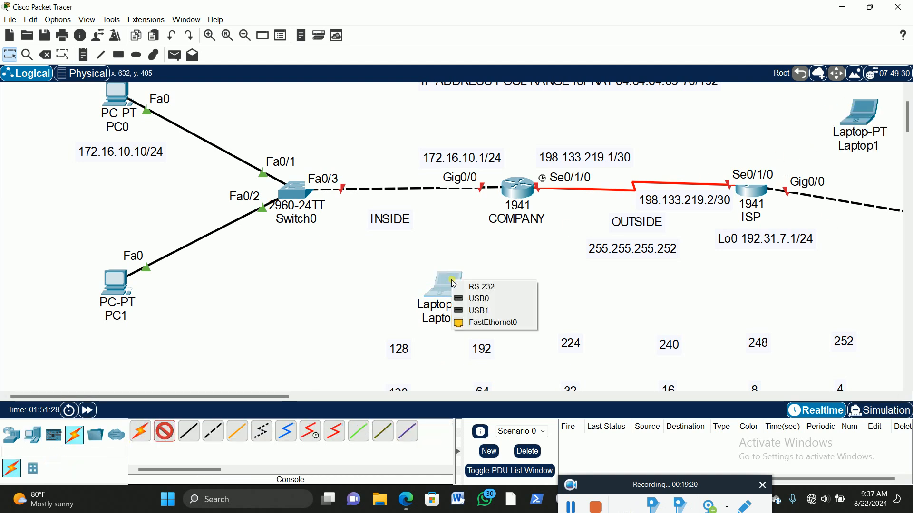
click(480, 287)
click(513, 191)
click(546, 199)
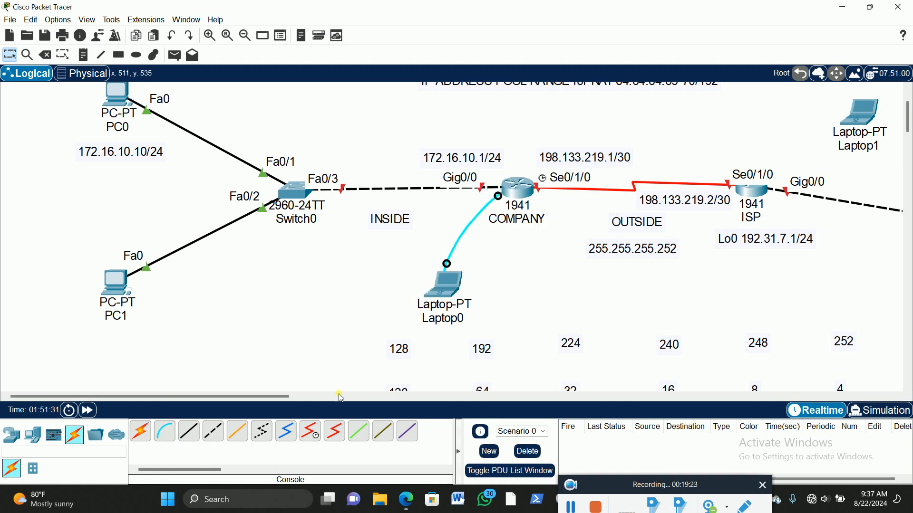
Step: Connect the ISP router's console port to Laptop1's RS 232 port with a console cable
click(164, 431)
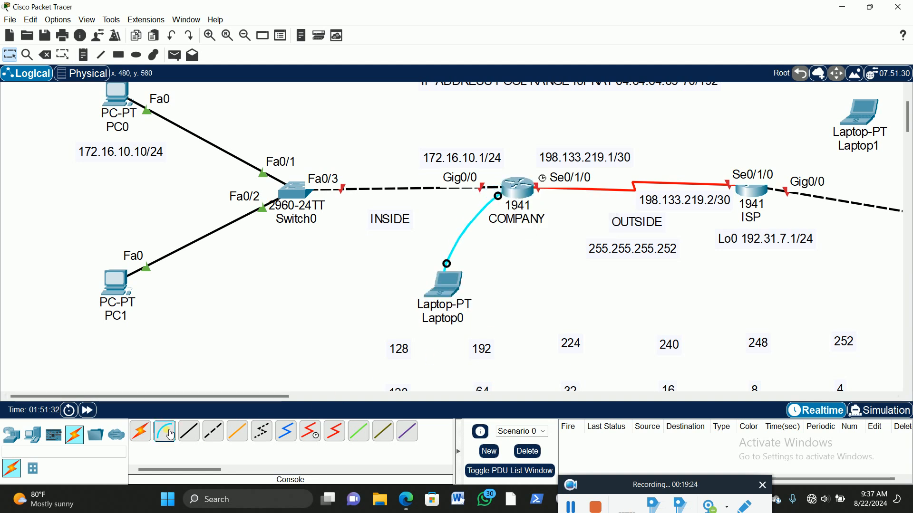
click(760, 195)
click(784, 208)
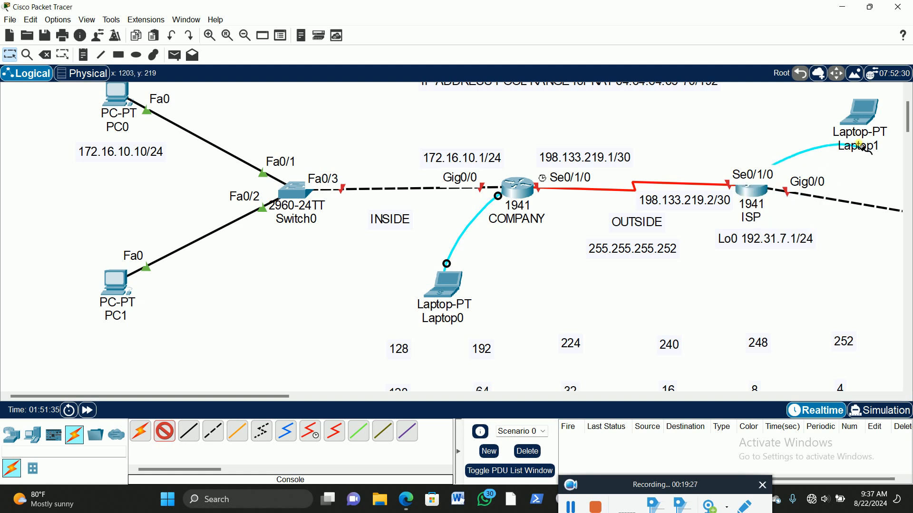
click(862, 118)
click(866, 122)
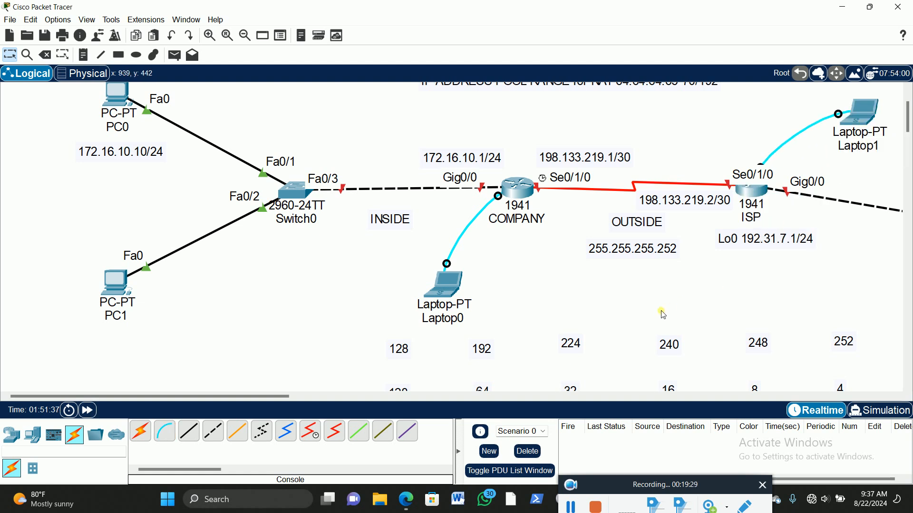
drag(260, 395, 387, 389)
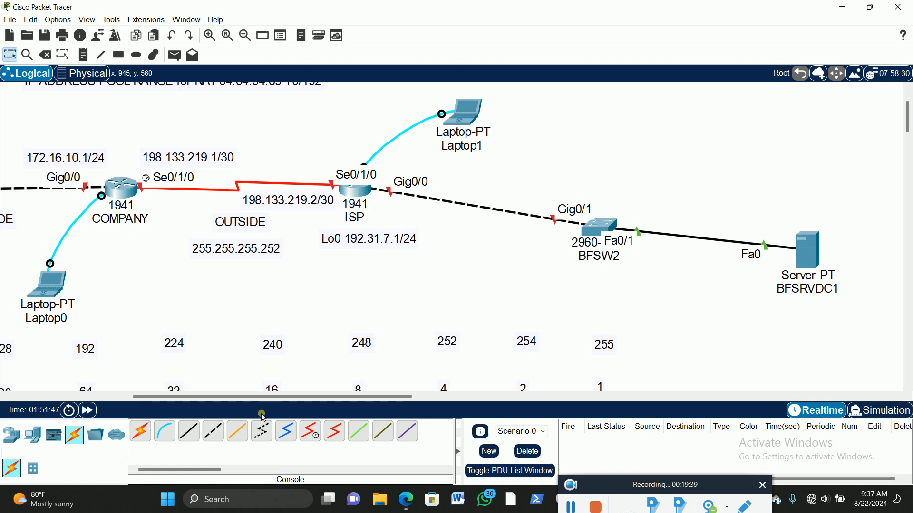
drag(258, 401, 274, 401)
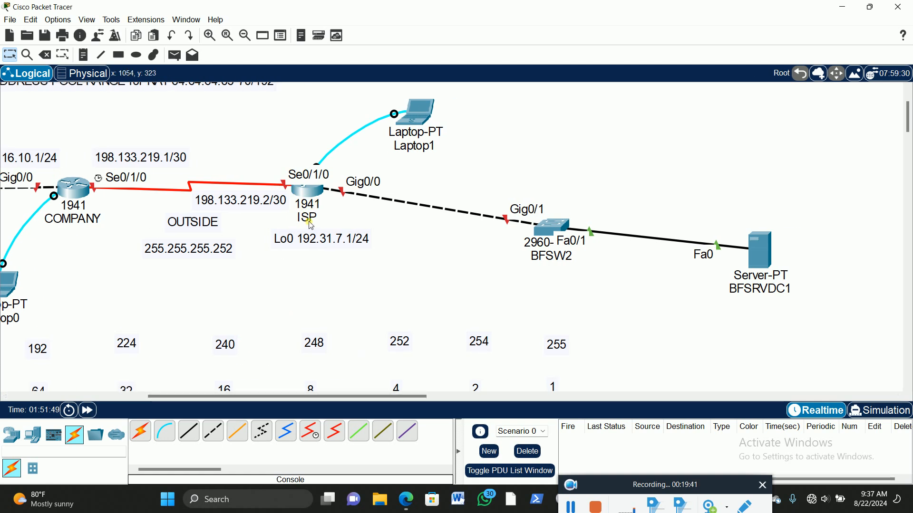
click(417, 115)
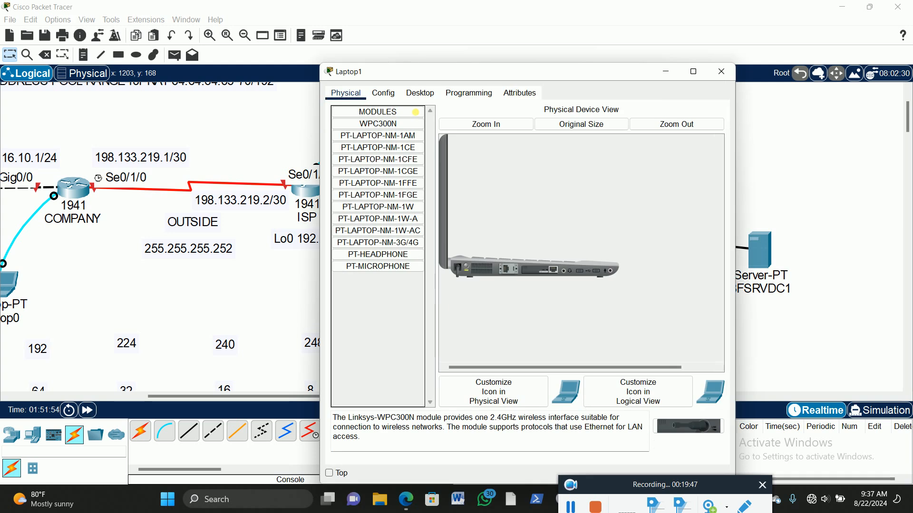
click(424, 94)
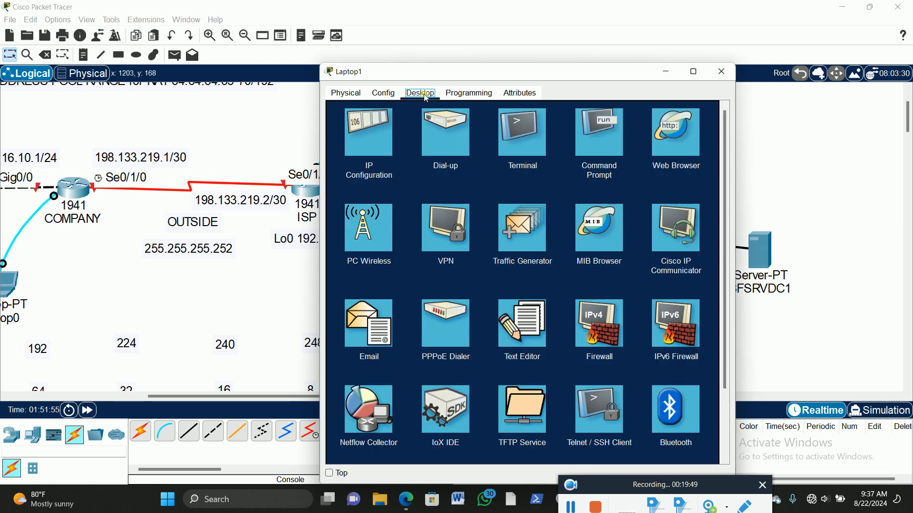
click(523, 139)
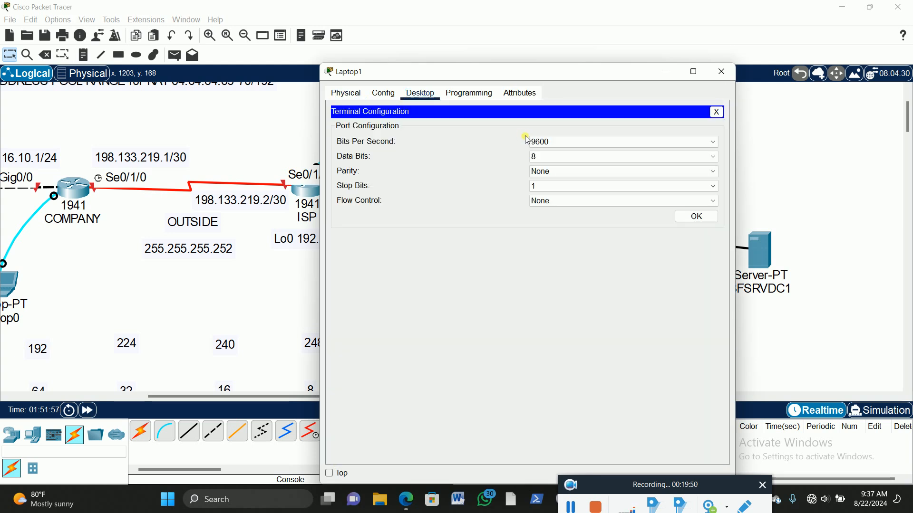
click(697, 216)
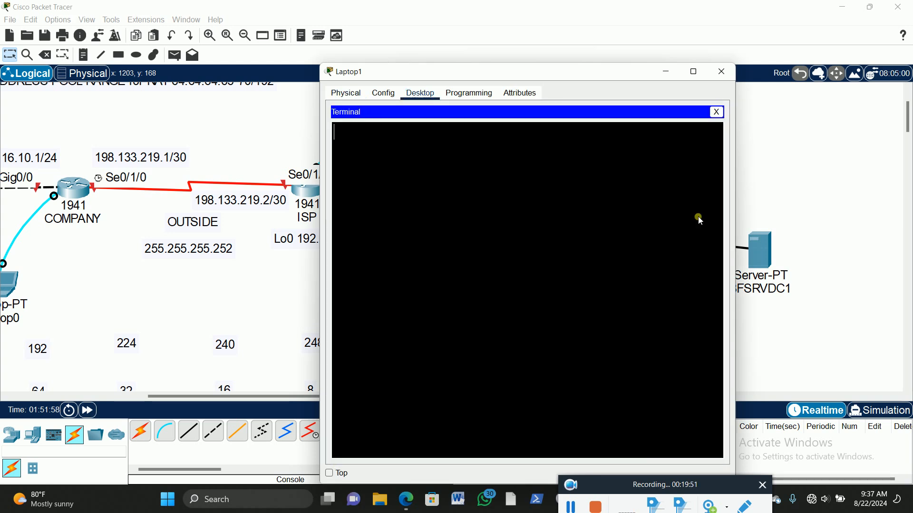
click(717, 112)
Step: Move Laptop1's window aside and examine the ISP router's ports in an enlarged physical view
drag(520, 76, 681, 75)
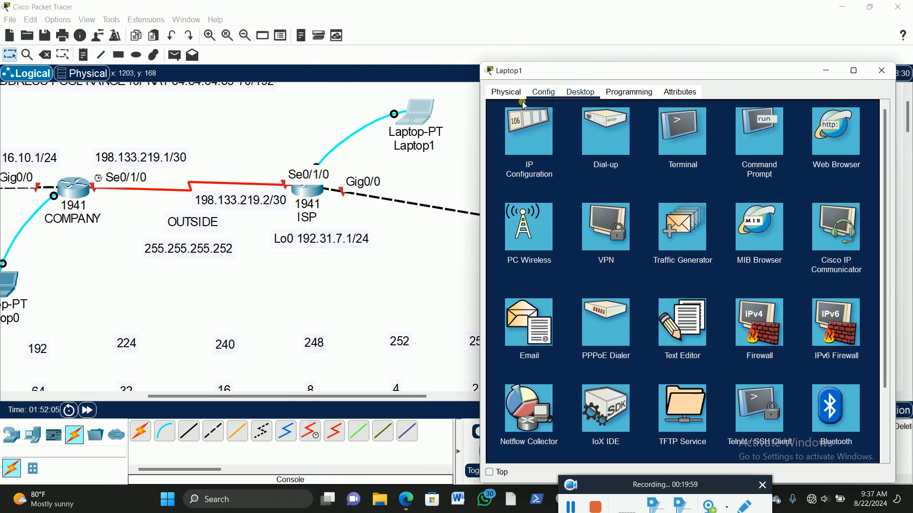
click(389, 110)
drag(386, 106, 411, 113)
click(310, 191)
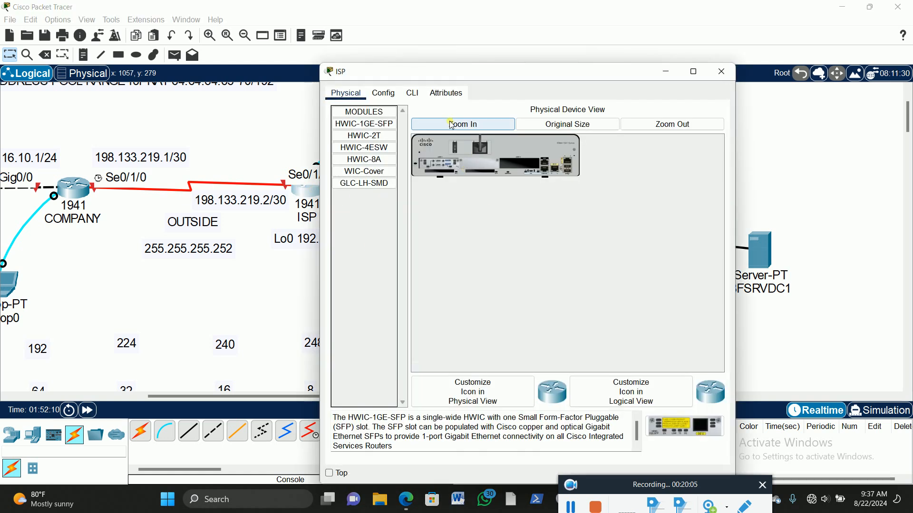
click(452, 124)
click(502, 166)
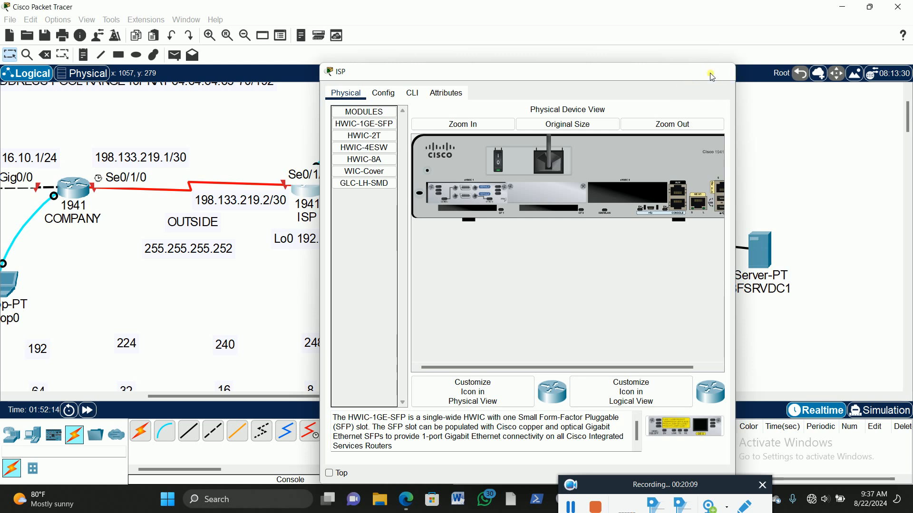
click(711, 74)
Step: Start a terminal session on Laptop1 with the default port settings and answer no to the ISP router's initial configuration dialog
click(411, 116)
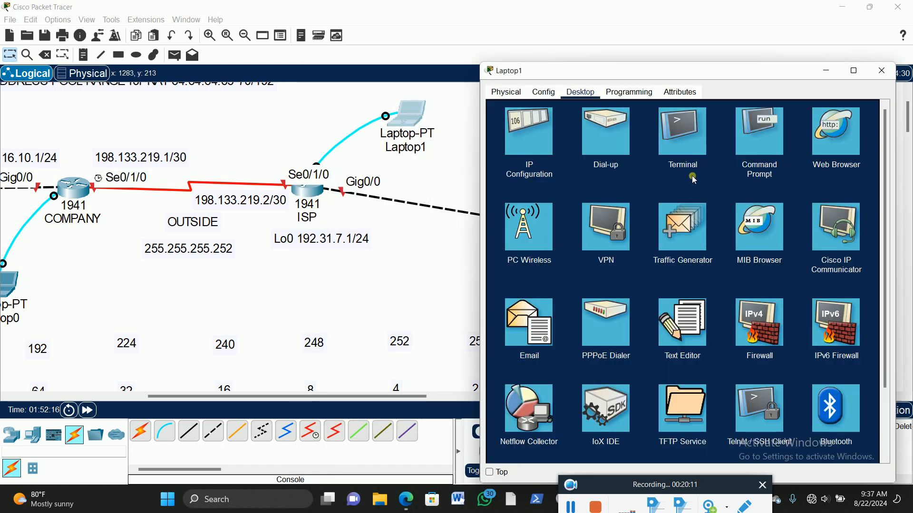
click(672, 130)
click(857, 216)
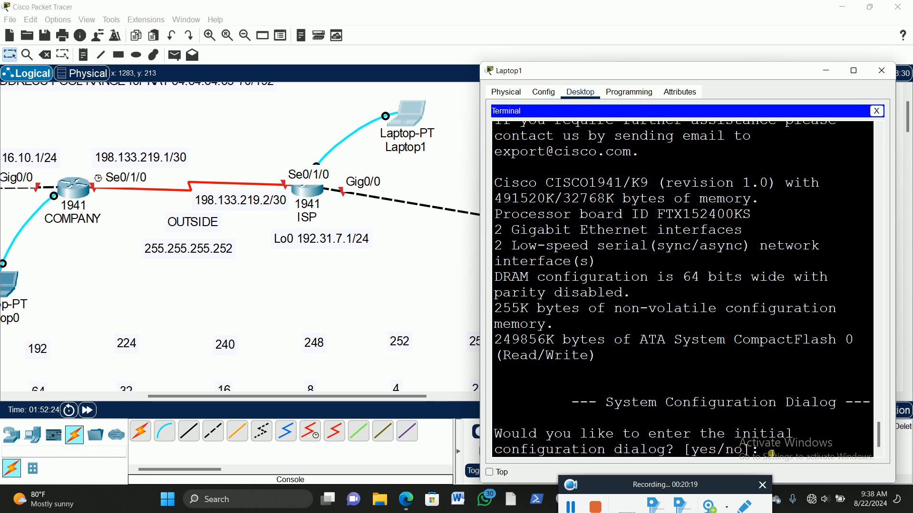
text(no)
key(Return)
Step: Enter global configuration mode on Laptop1's terminal and set the router's hostname to ISP
key(Return)
key(Return)
key(Return)
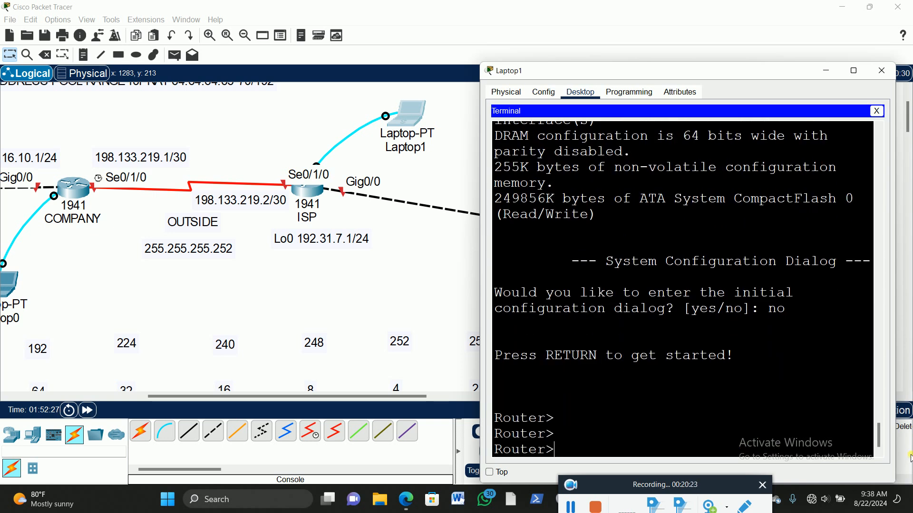
text(en)
key(Return)
text(config t)
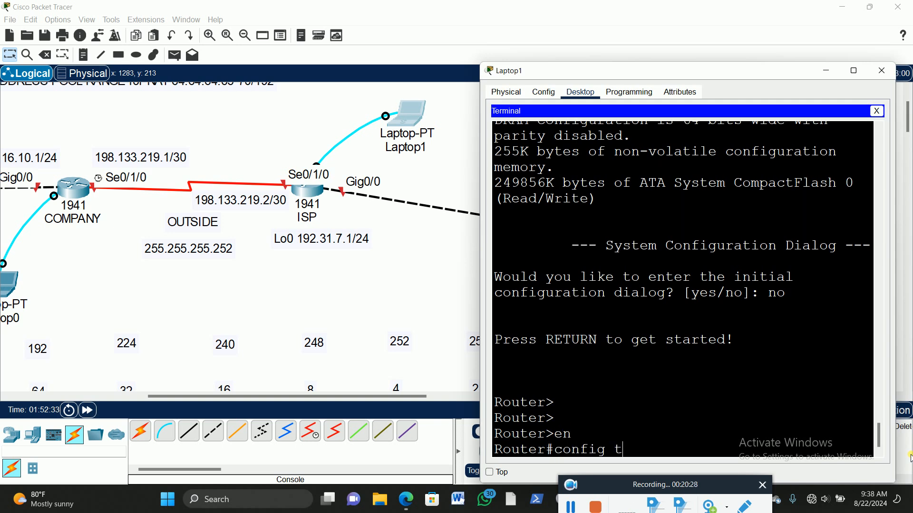
key(Return)
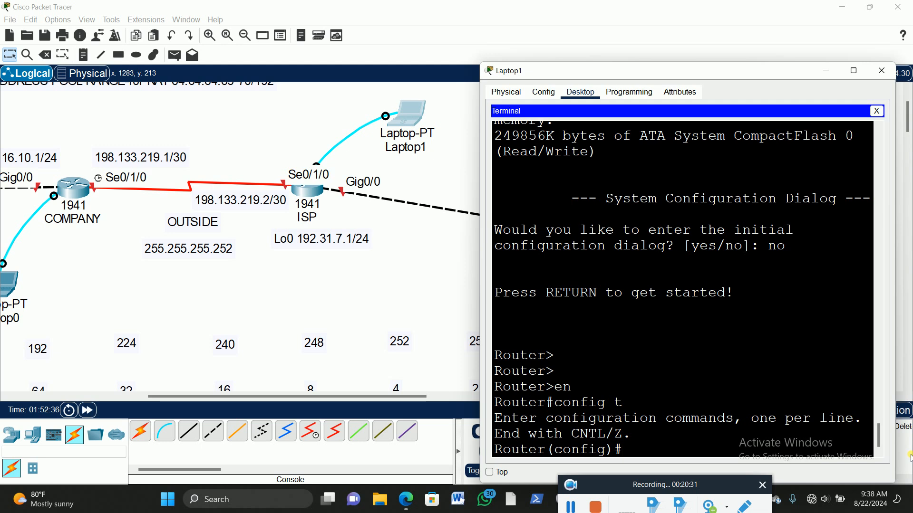
text(host)
key(Tab)
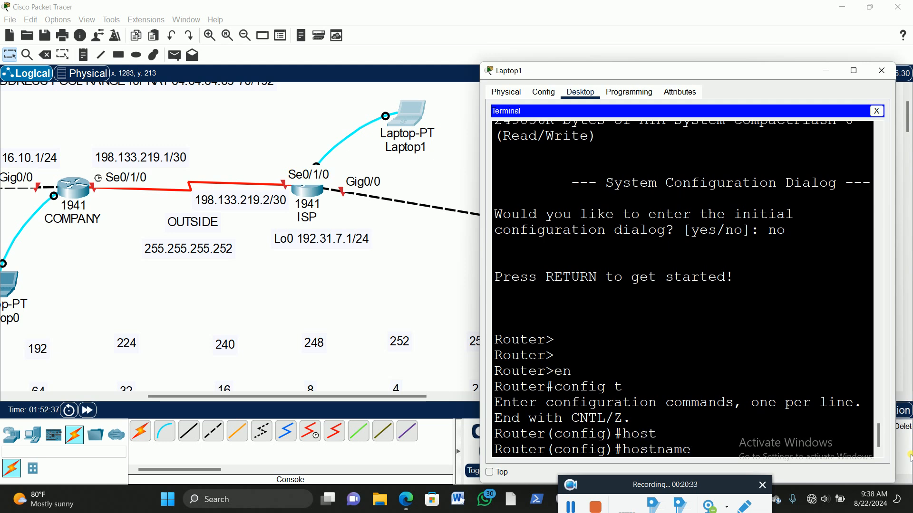
text(ISP)
key(Return)
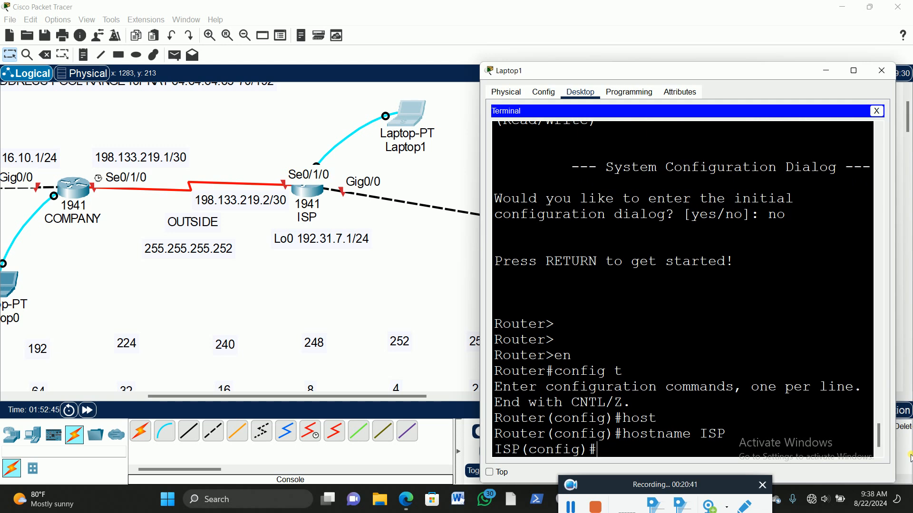
Step: Run the command no ip domain-name in the ISP router's global configuration mode
text(ip)
key(BackSpace)
key(BackSpace)
key(BackSpace)
text(no ip domai)
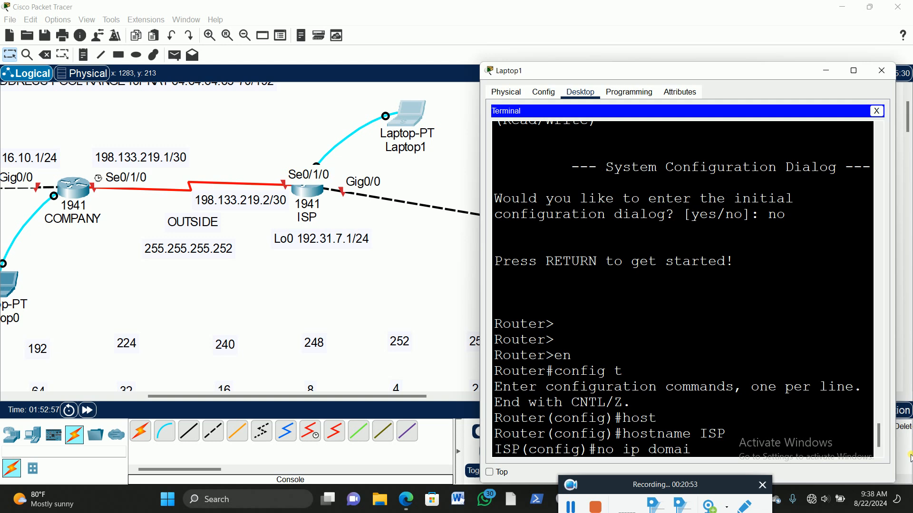
text(n-na)
key(Tab)
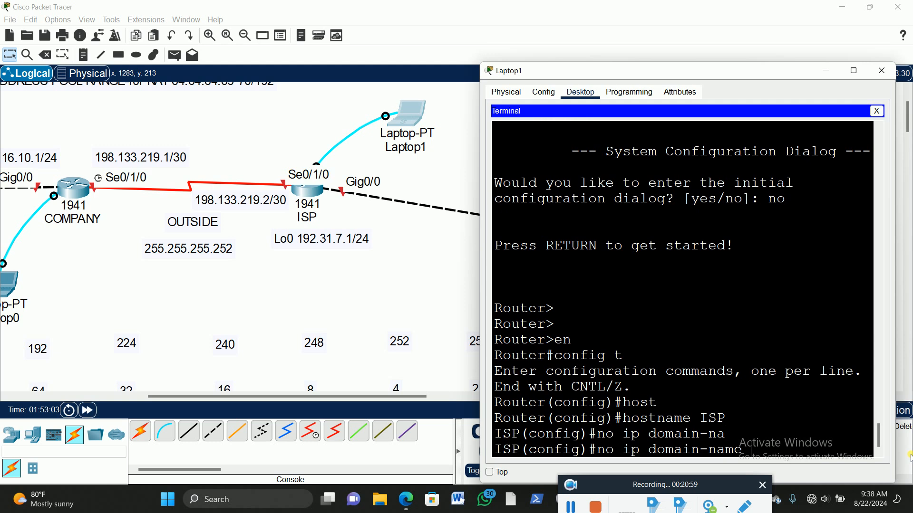
key(Return)
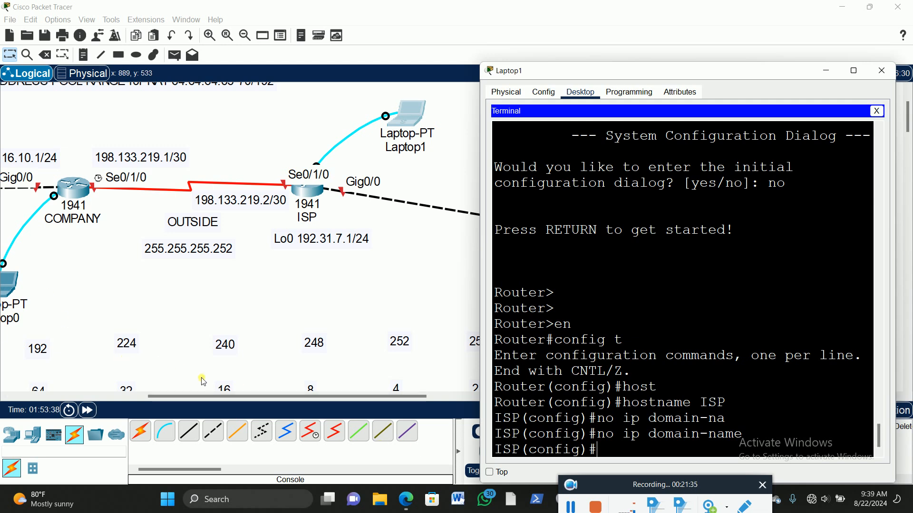
Step: Start a terminal session on Laptop0 to the COMPANY router with the default port settings
drag(212, 398, 151, 400)
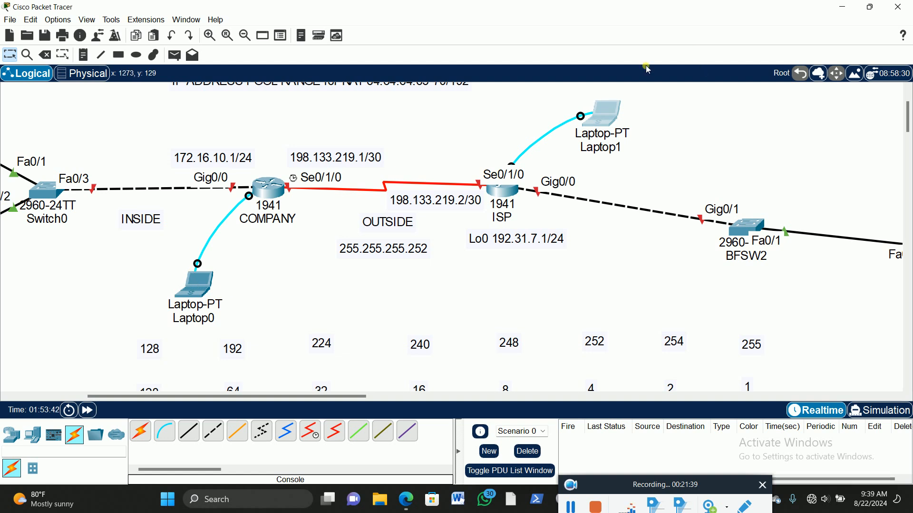
click(605, 114)
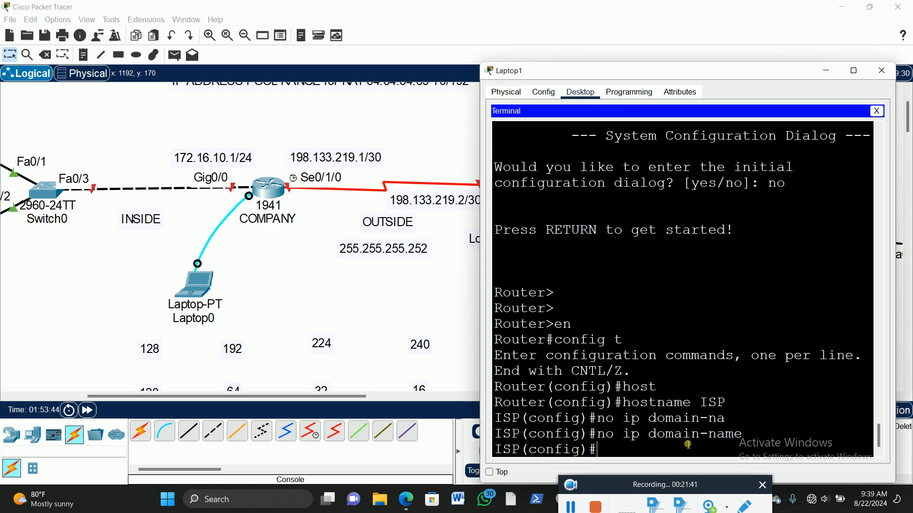
click(220, 281)
click(194, 285)
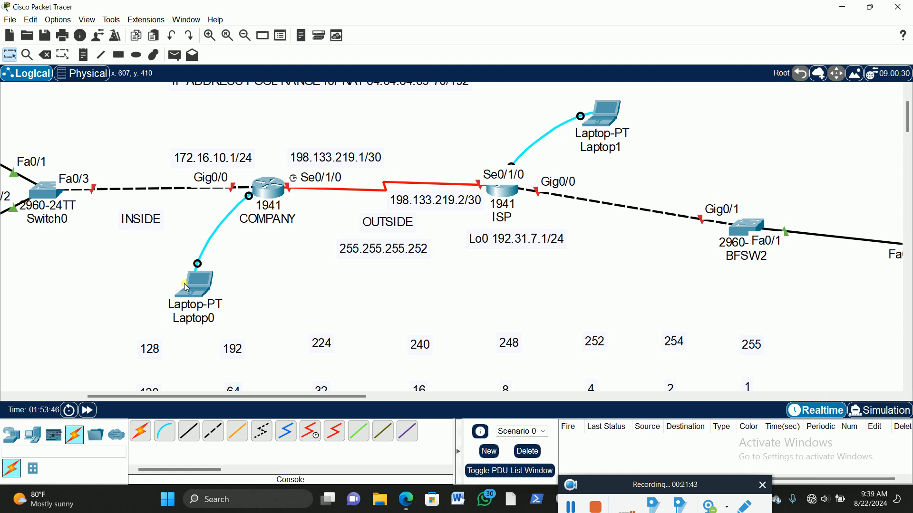
click(420, 93)
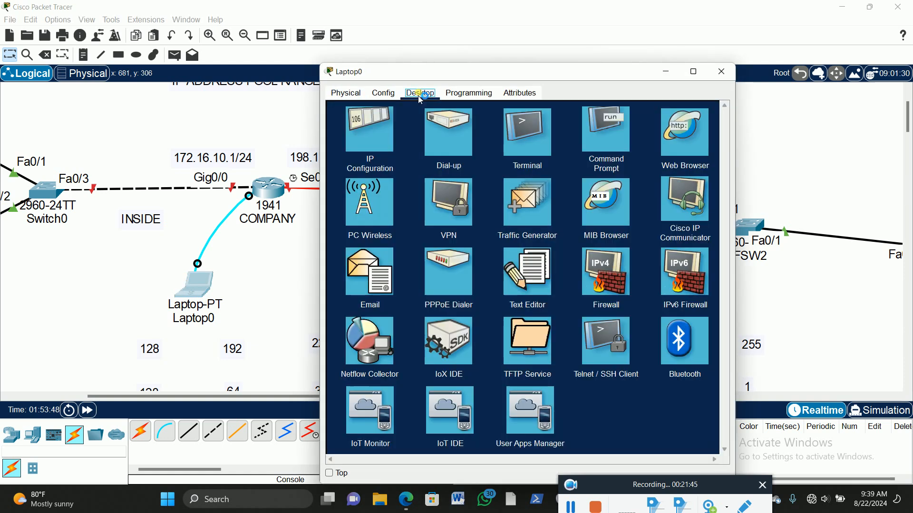
click(526, 133)
click(696, 216)
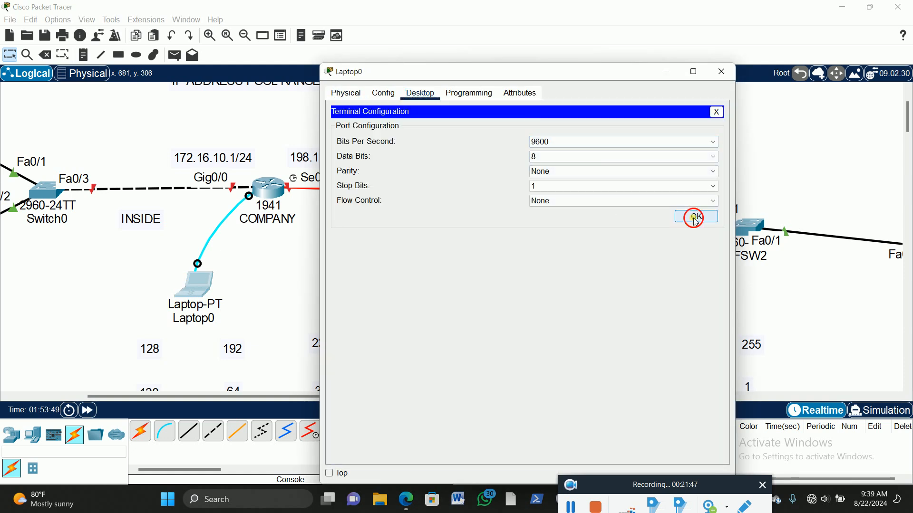
Step: Answer no to the COMPANY router's initial configuration dialog and bring up its Router> prompt
key(Return)
text(mo)
key(Return)
text(no)
key(Return)
key(Return)
Step: Enter privileged mode on the COMPANY router and run the unrecognised word cogiy as a command
key(Return)
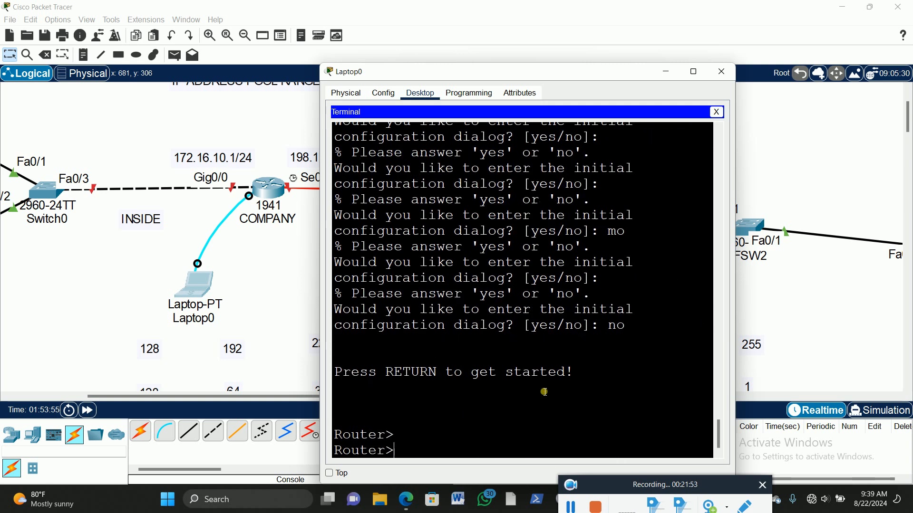
text(en)
key(Return)
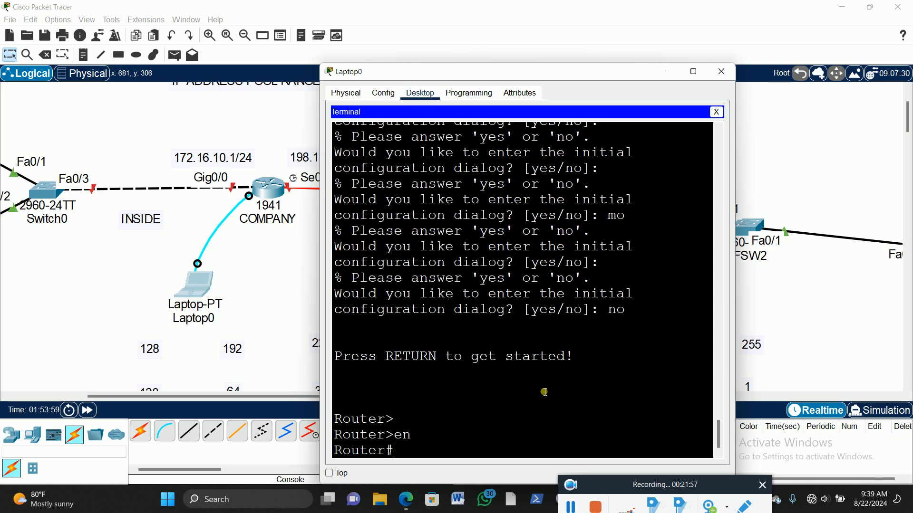
text(cogiy)
key(Return)
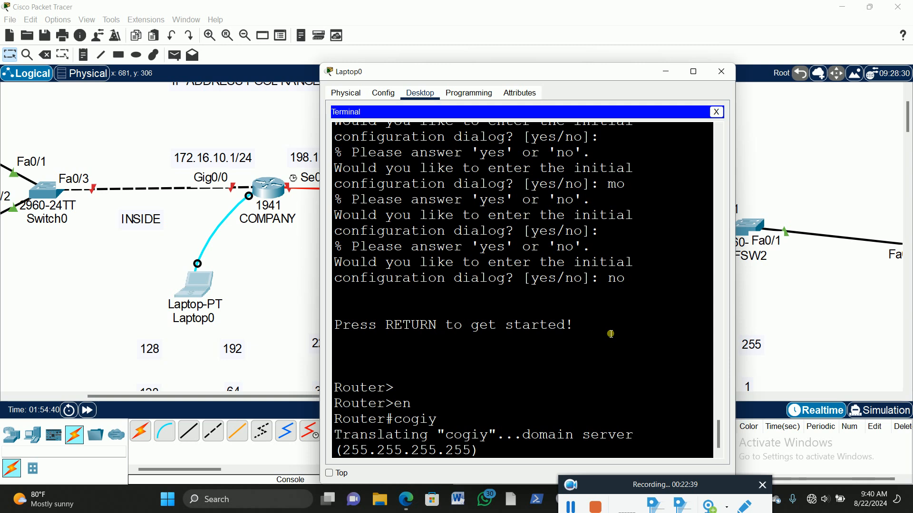
Step: Abort the name lookup on the COMPANY router, close Laptop0 and return to Laptop1's terminal on the ISP router
key(ctrl+shift+6)
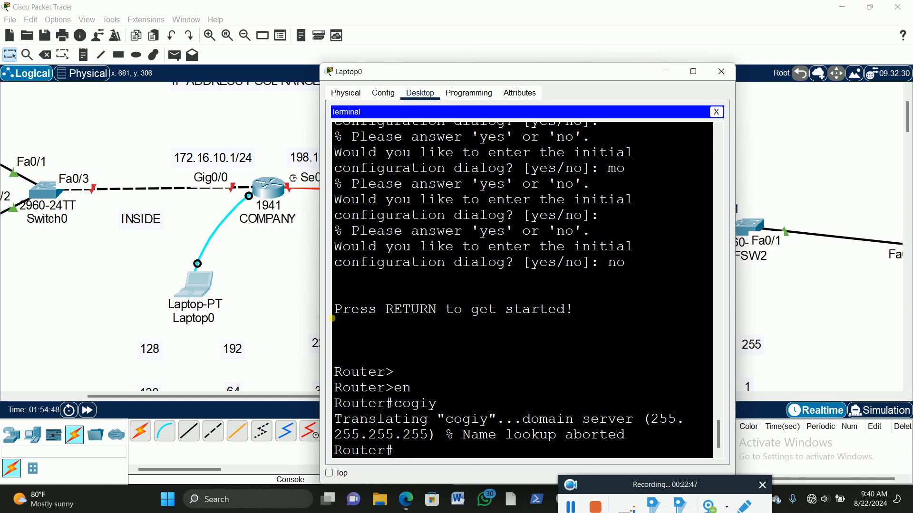
click(721, 71)
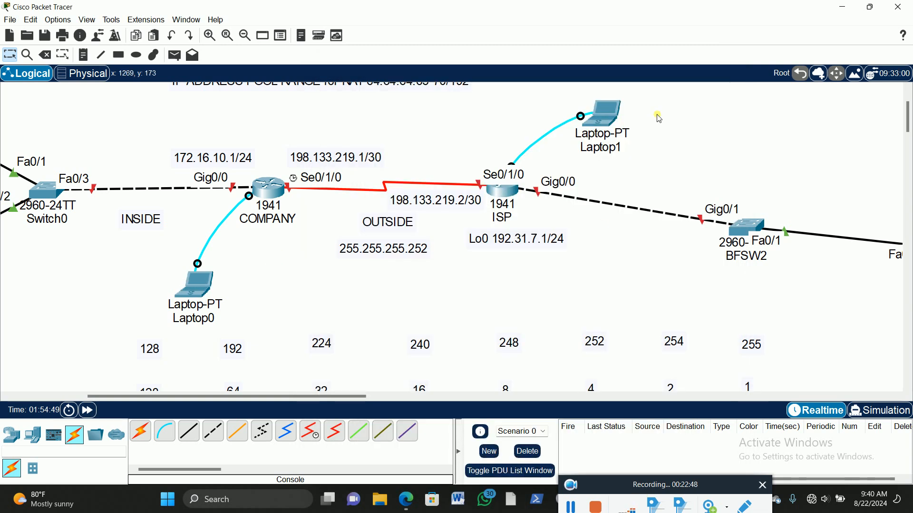
click(605, 113)
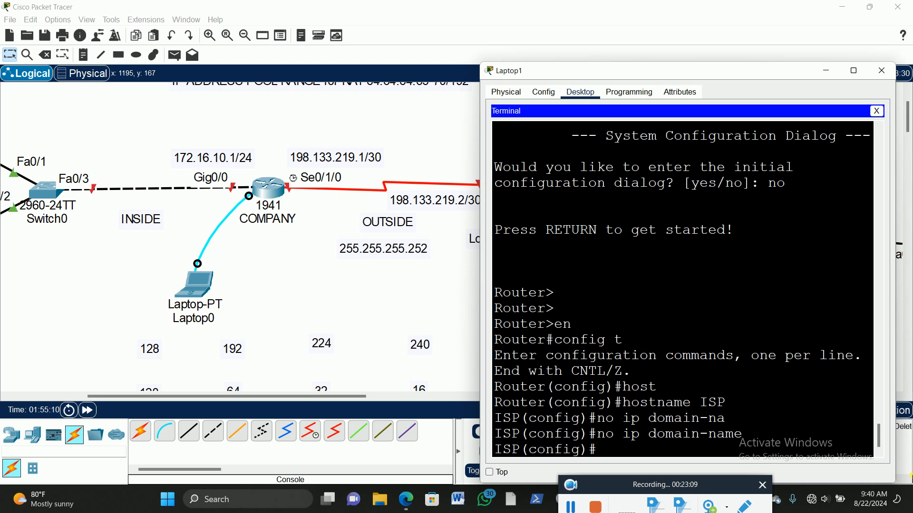
Step: Set the privileged mode password on the ISP router with enable secret rather than enable password
text(ena)
key(Tab)
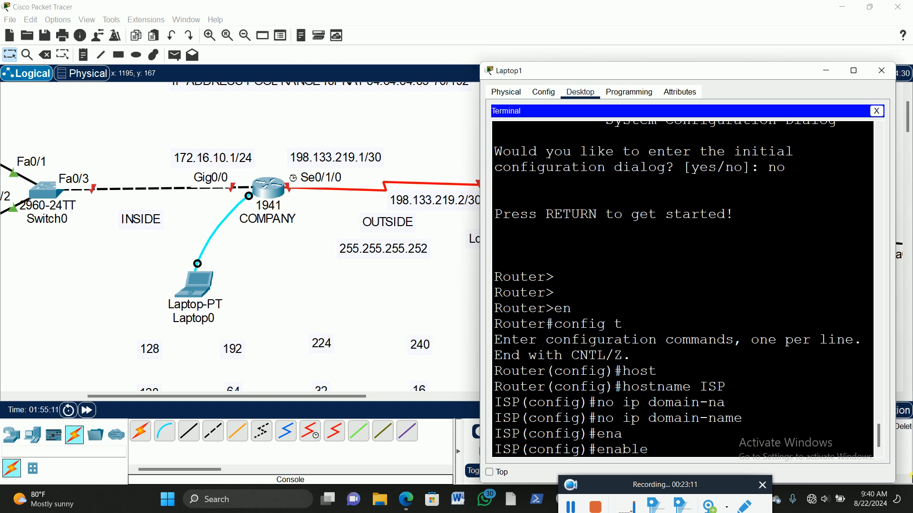
text(pass)
key(Tab)
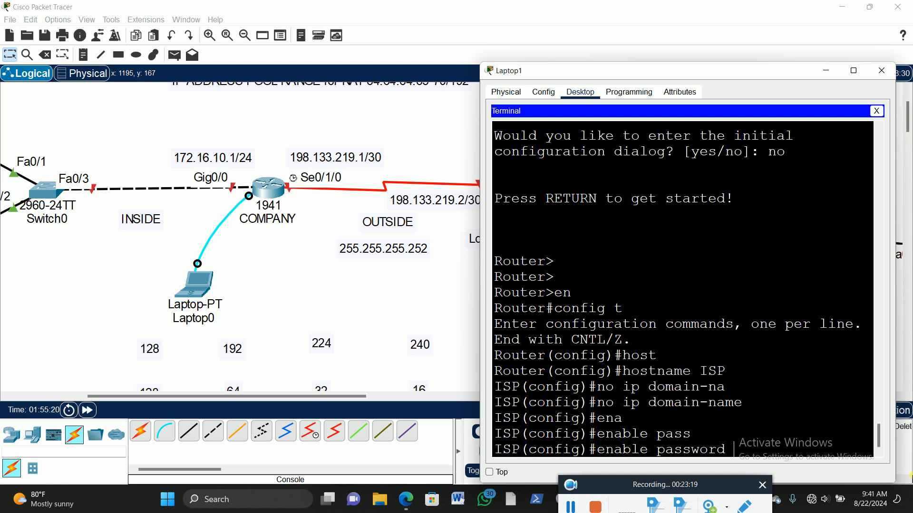
key(BackSpace)
key(BackSpace)
key(BackSpace)
key(BackSpace)
key(BackSpace)
key(BackSpace)
key(BackSpace)
key(BackSpace)
text(se)
key(Tab)
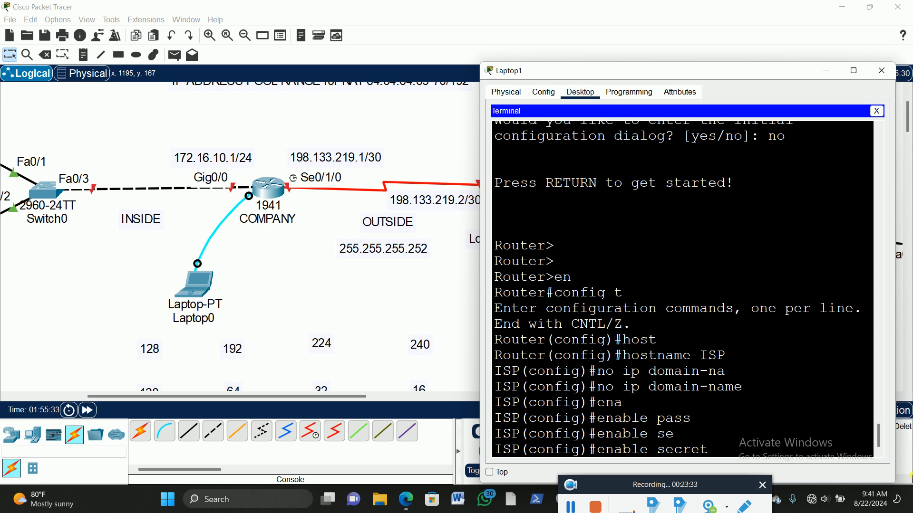
text(p@ssw0rd12)
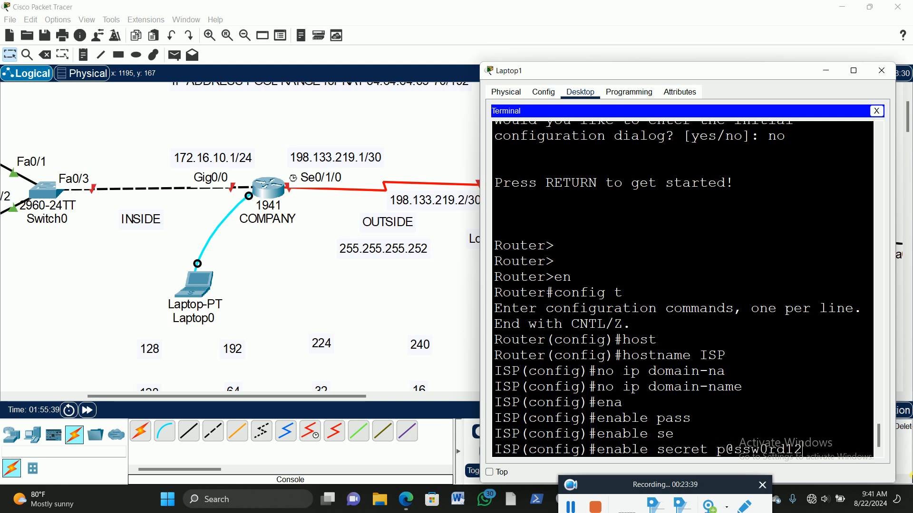
drag(677, 77, 680, 31)
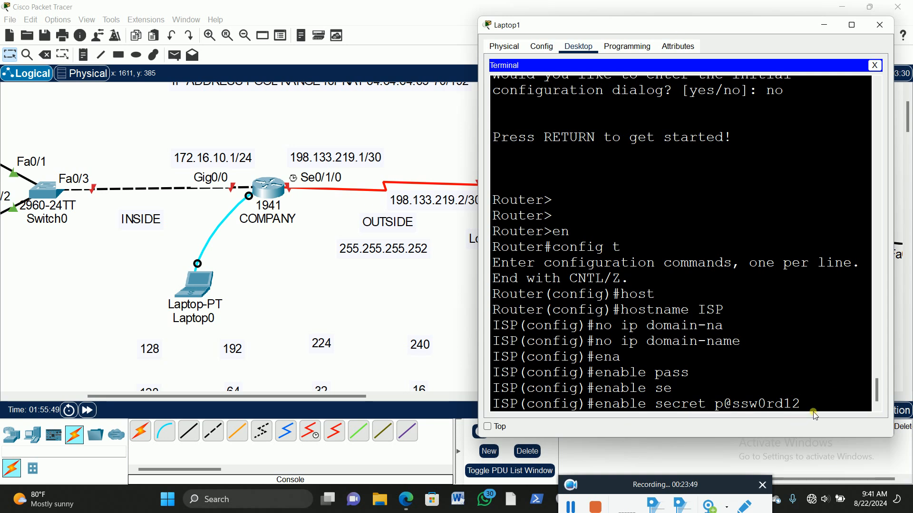
key(Return)
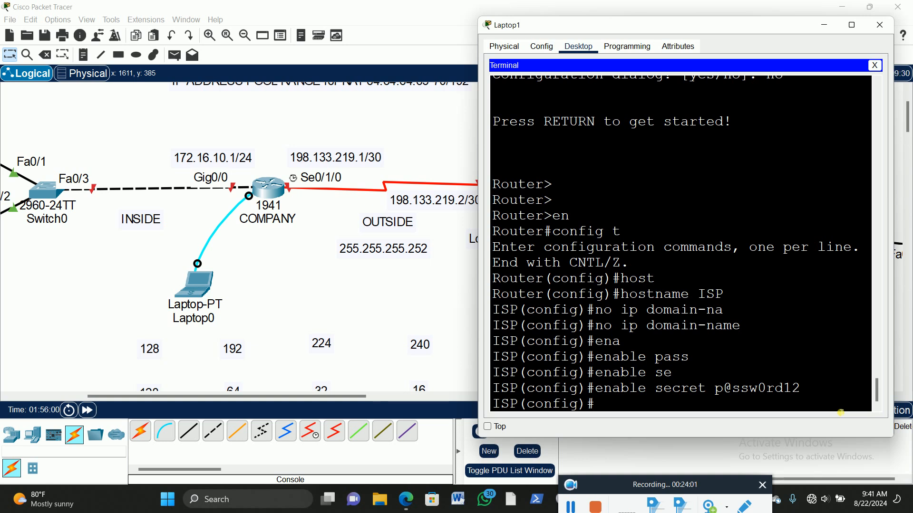
Step: Enter line console 0 configuration on the ISP router and run exec-timeout 00
text(lin)
key(Tab)
text(con)
key(Tab)
text(0)
key(Return)
text(exec)
key(Tab)
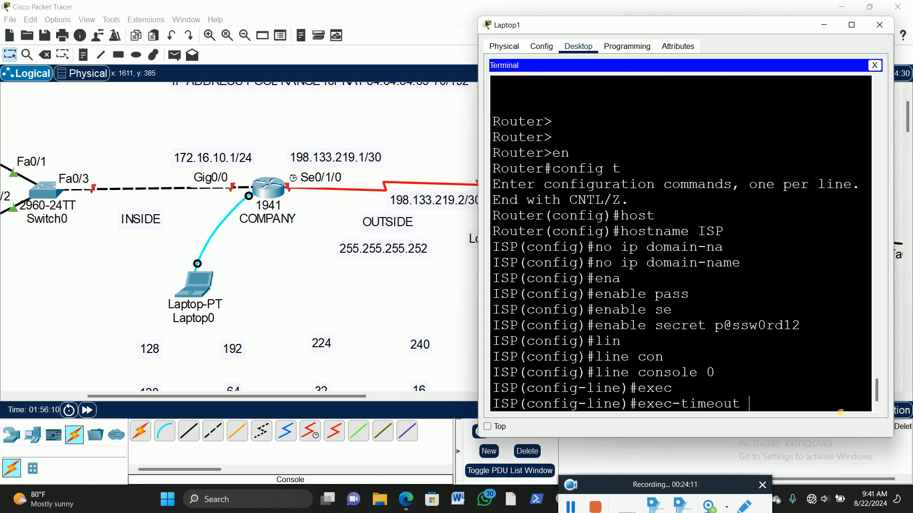
text(00)
key(Return)
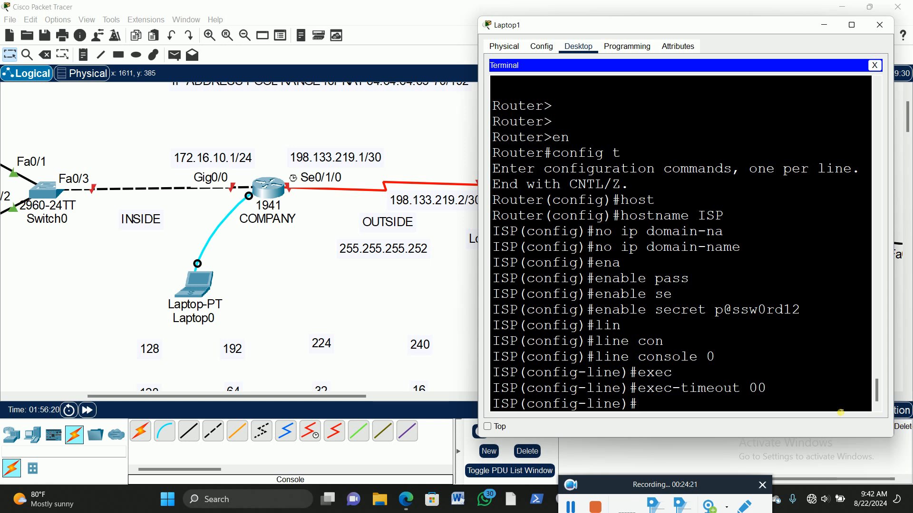
Step: Try to enable login on the ISP router's console line before setting a line password
text(login)
key(Return)
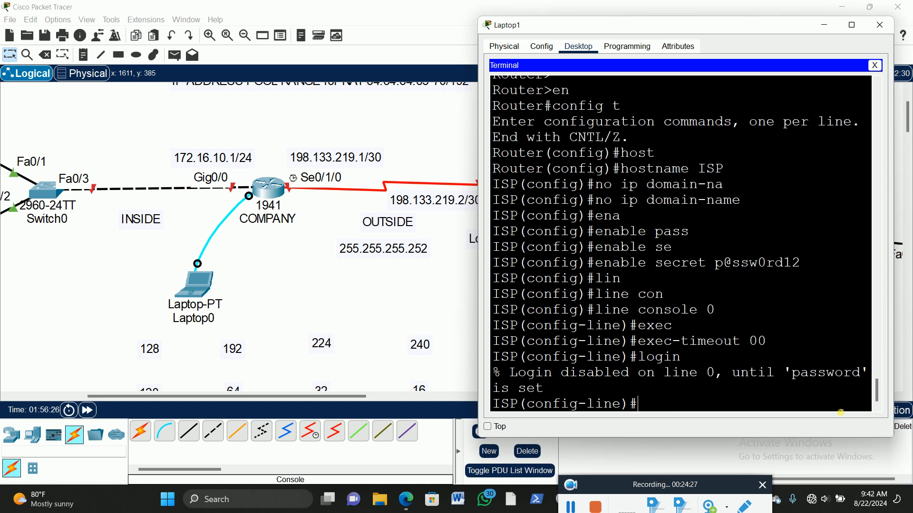
key(Return)
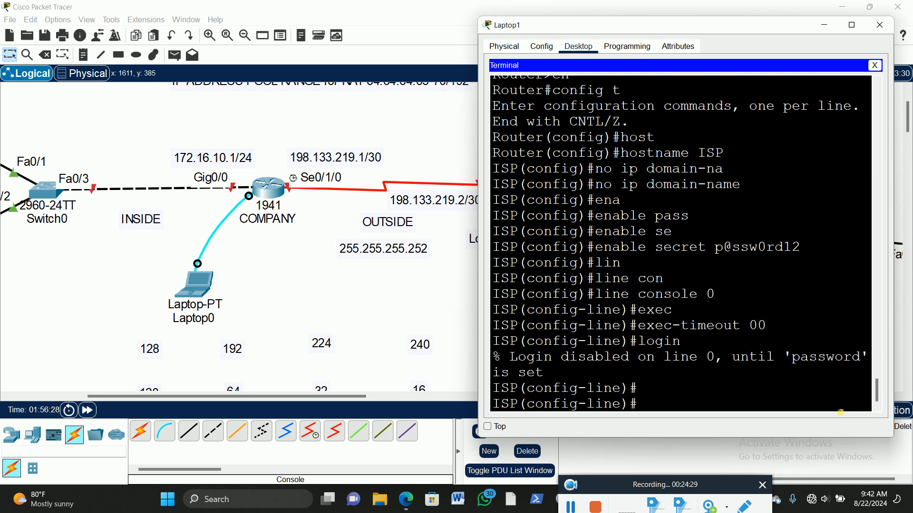
text(login)
key(Return)
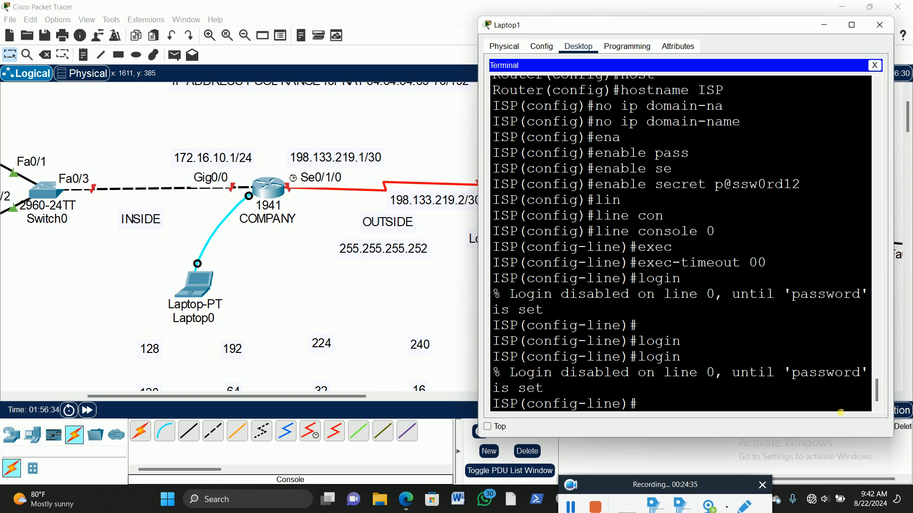
text(login)
key(BackSpace)
key(BackSpace)
key(BackSpace)
key(BackSpace)
key(BackSpace)
key(BackSpace)
Step: Set the console line password on the ISP router with the password command
text(pas)
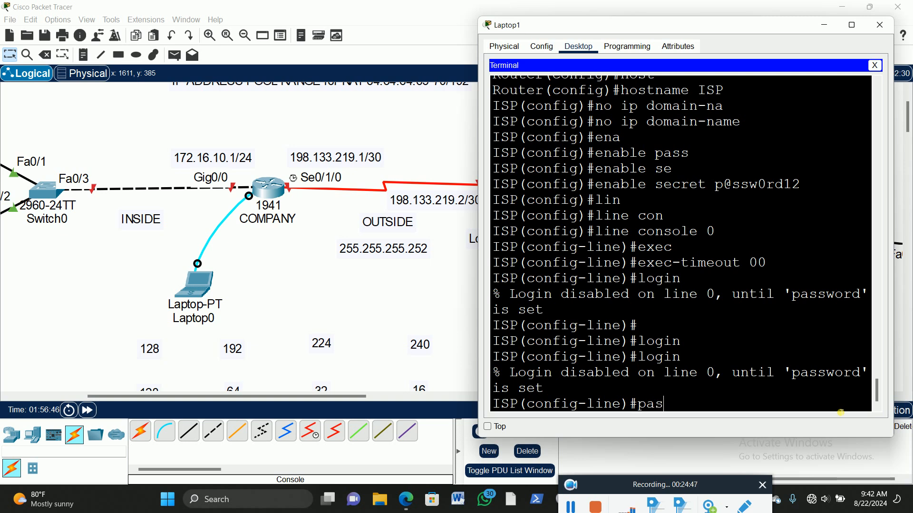
key(Tab)
text(p)
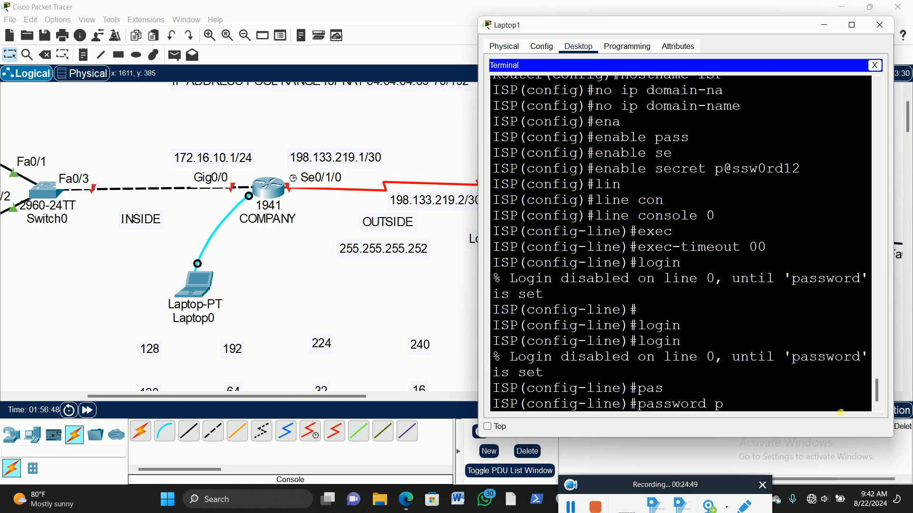
text(@ssw0rd12)
key(Return)
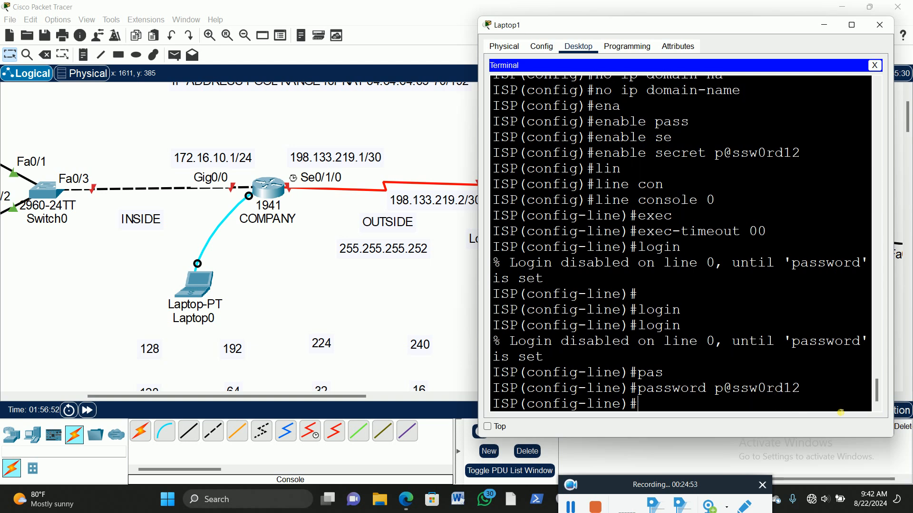
Step: Enable login on the ISP router's console line with the login command
text(login)
key(Return)
key(Up)
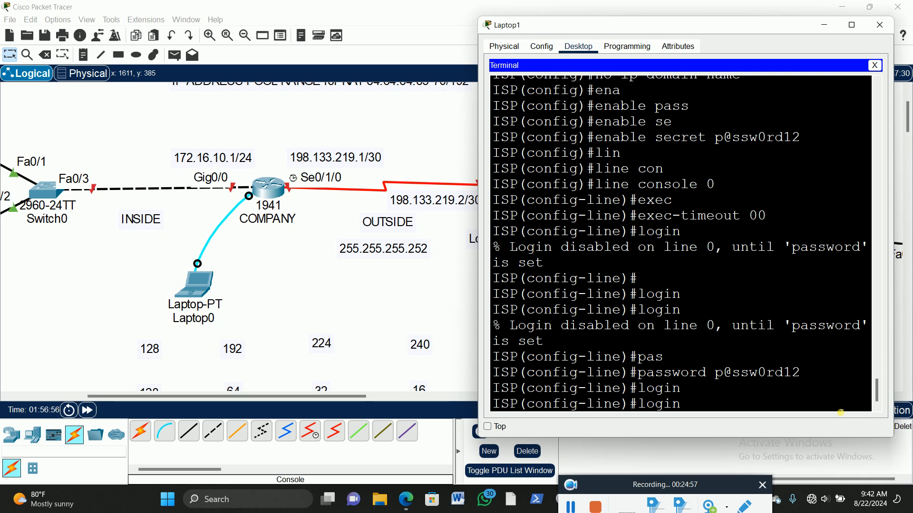
key(Return)
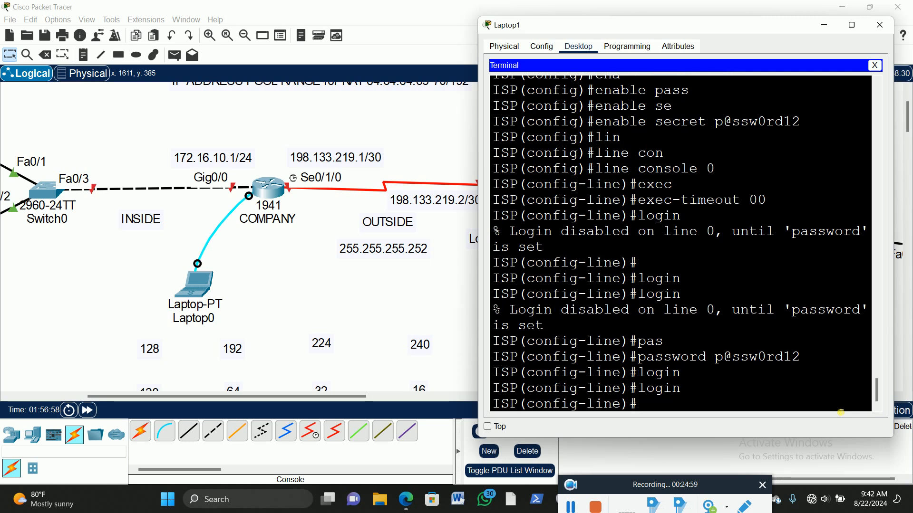
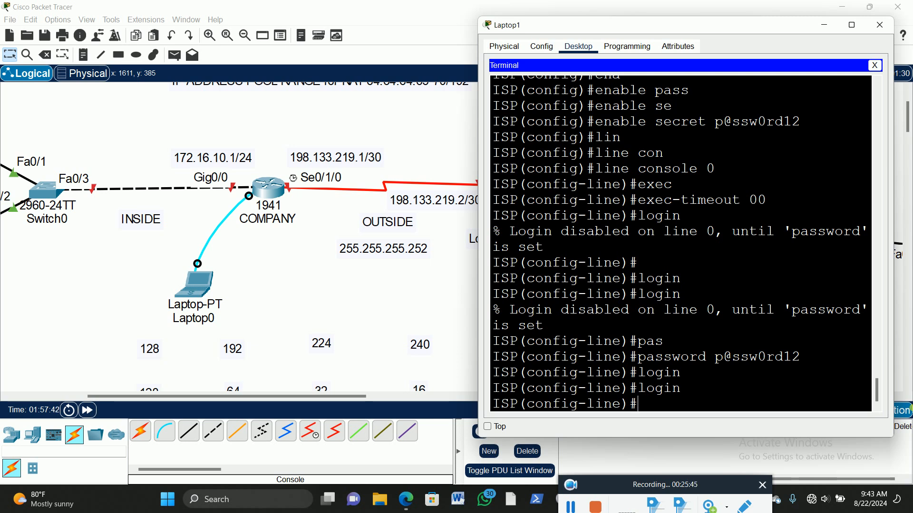
Step: Enable logging synchronous on the ISP router's console line and exit line configuration
text(loggi)
text(n)
key(Tab)
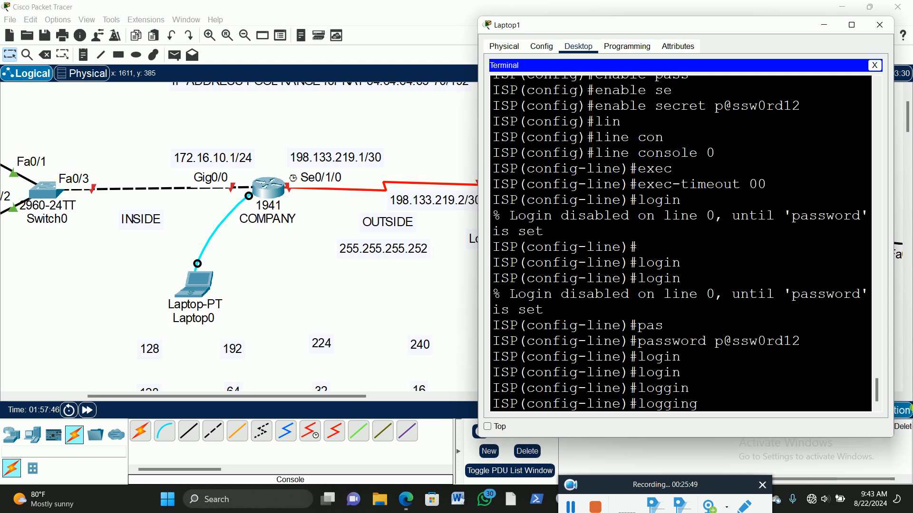
text(sy)
key(Tab)
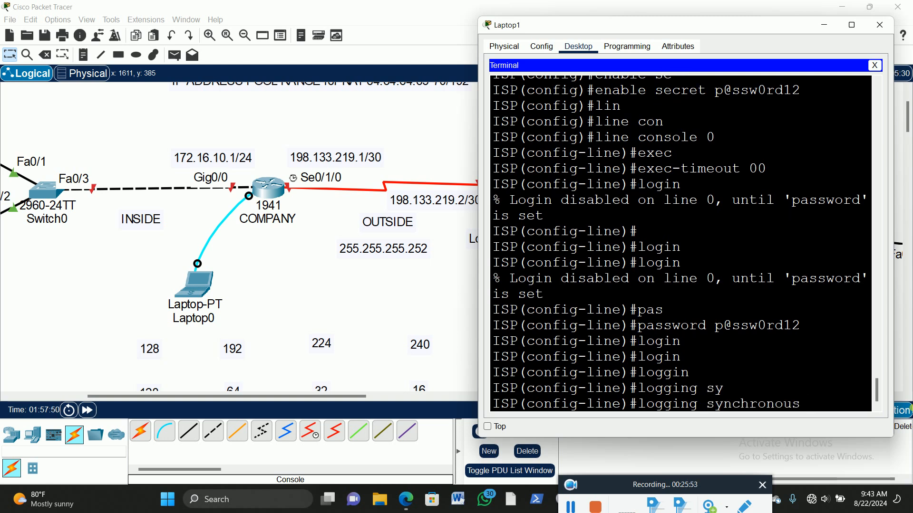
key(Return)
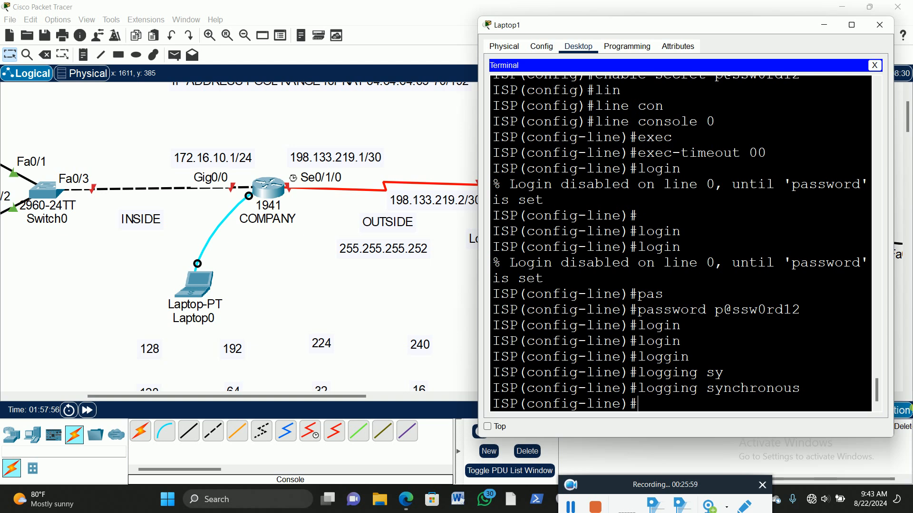
text(exit)
key(Return)
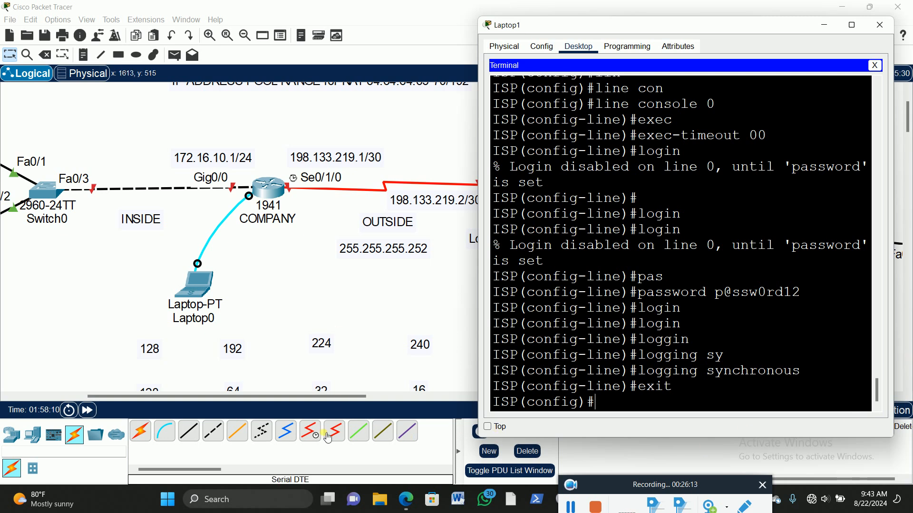
Step: Enter configuration mode for interface se0/1/0 on the ISP router from Laptop1's terminal
drag(290, 396, 385, 396)
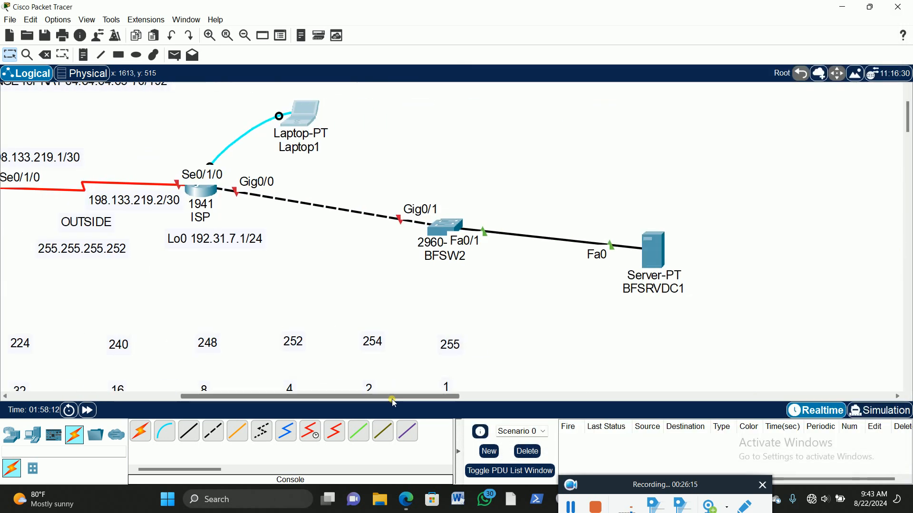
click(304, 114)
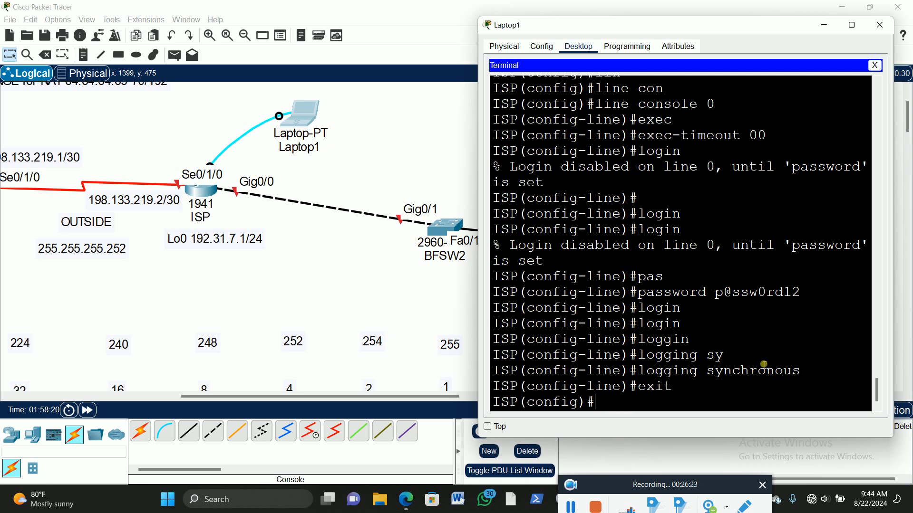
text(int se)
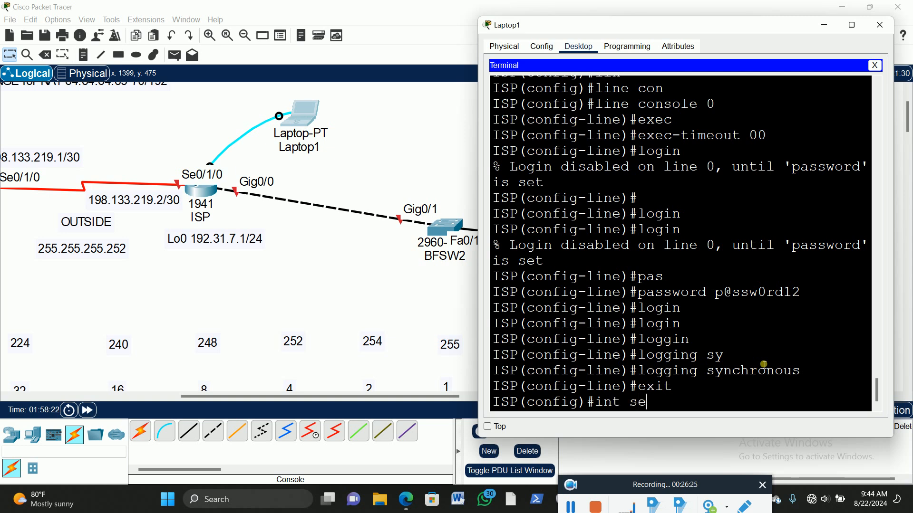
text(0/1/0)
key(Return)
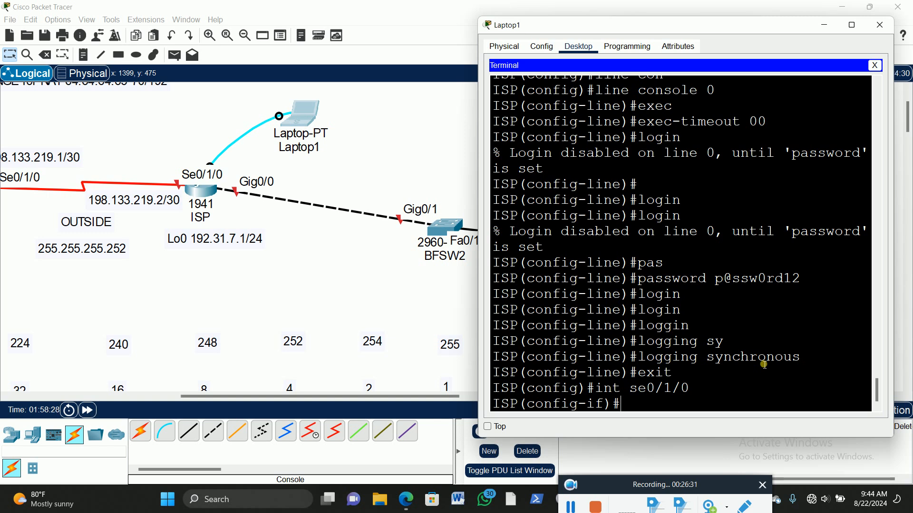
Step: Assign IP address 198.133.219.2 with mask 255.255.255.252 to the ISP router's serial interface
text(ip add)
key(Tab)
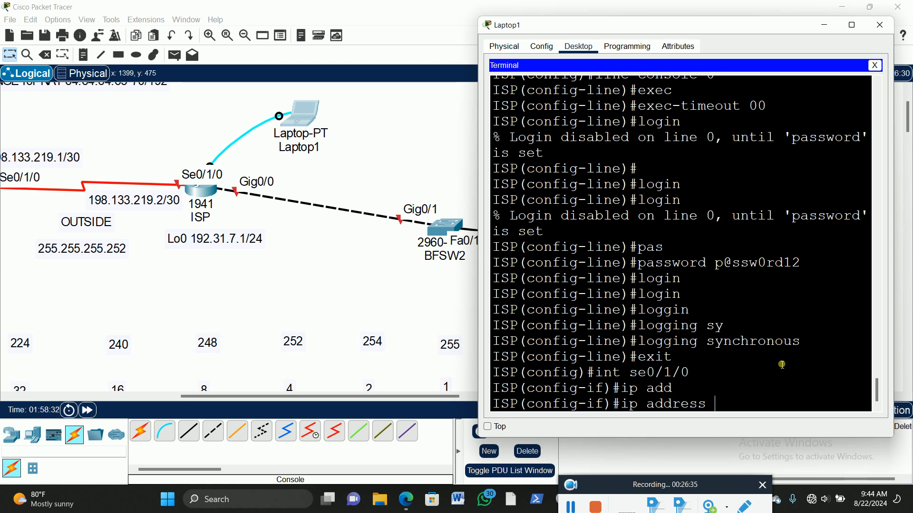
text(198.133.219)
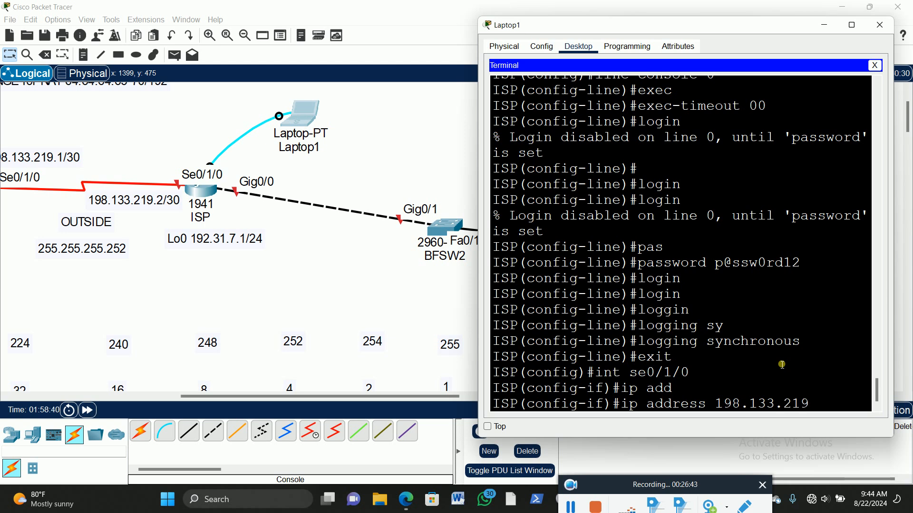
text(.2)
text(55)
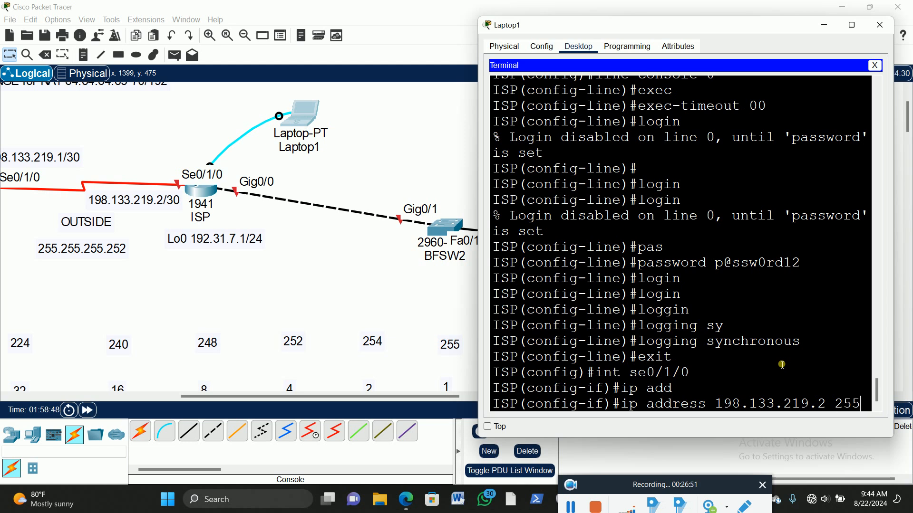
text(.255.255.252)
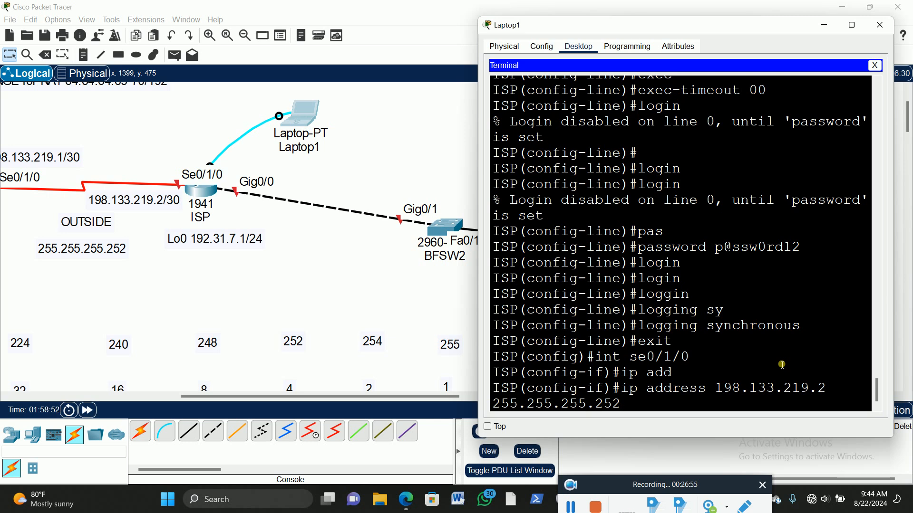
key(Return)
Step: Bring up the ISP router's serial interface with the no shutdown command
text(no shut)
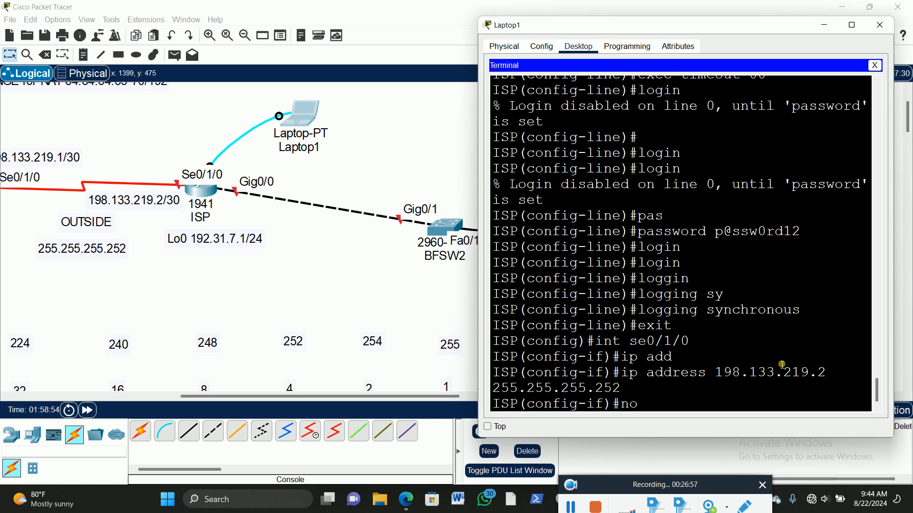
key(Tab)
key(Return)
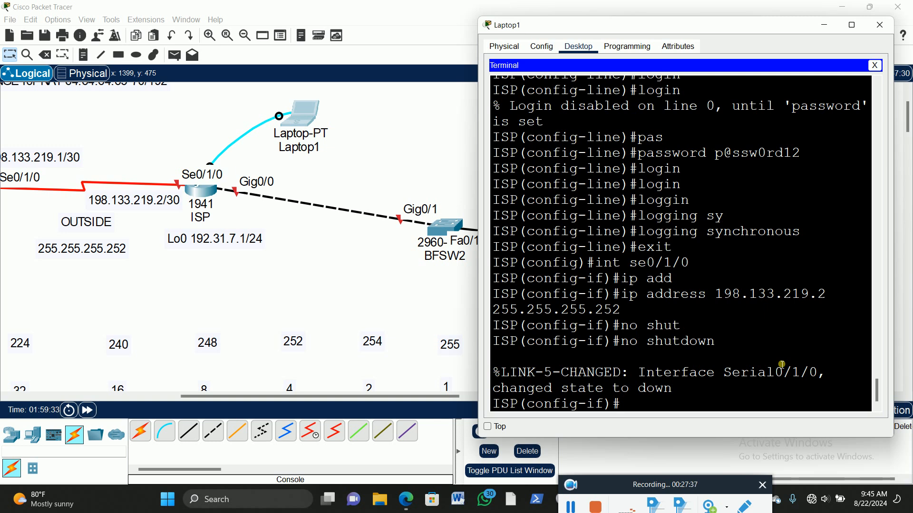
Step: List the clock command's options and the available clock rate speeds with command help, and review them
text(clo)
key(Tab)
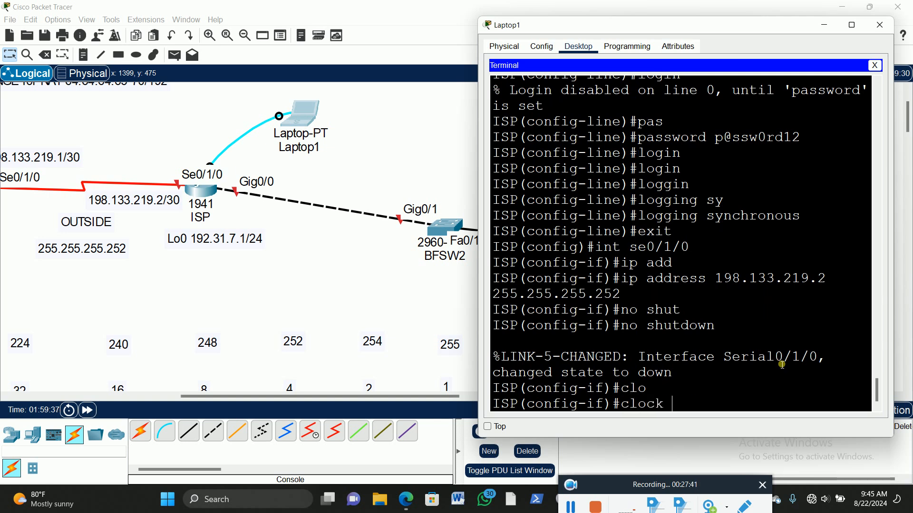
text(?)
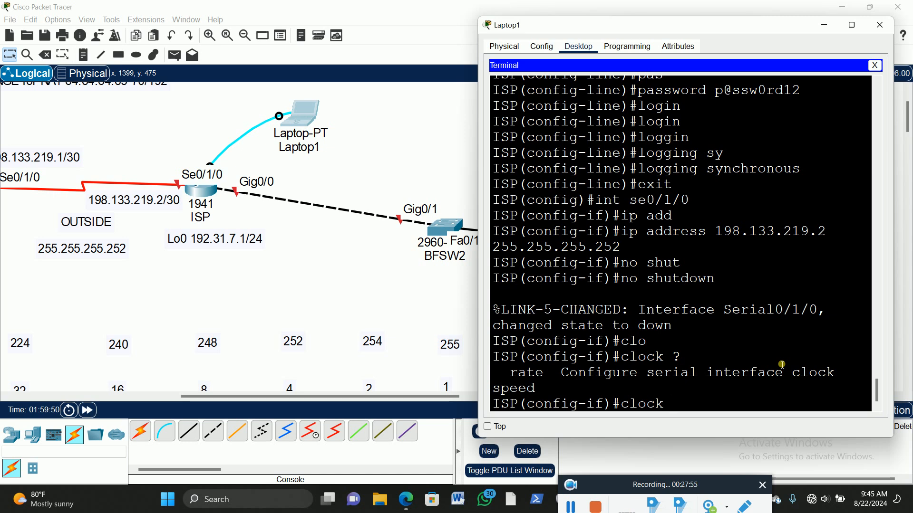
text(ra)
key(Tab)
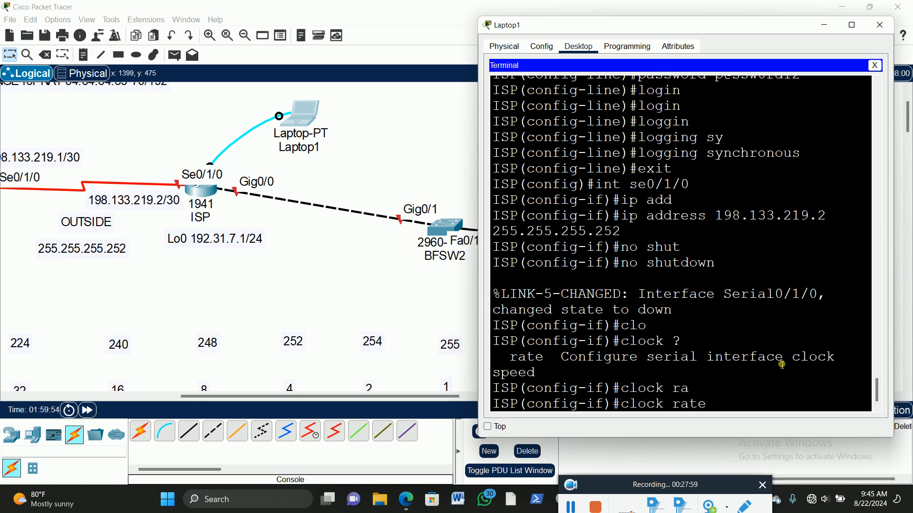
text(?)
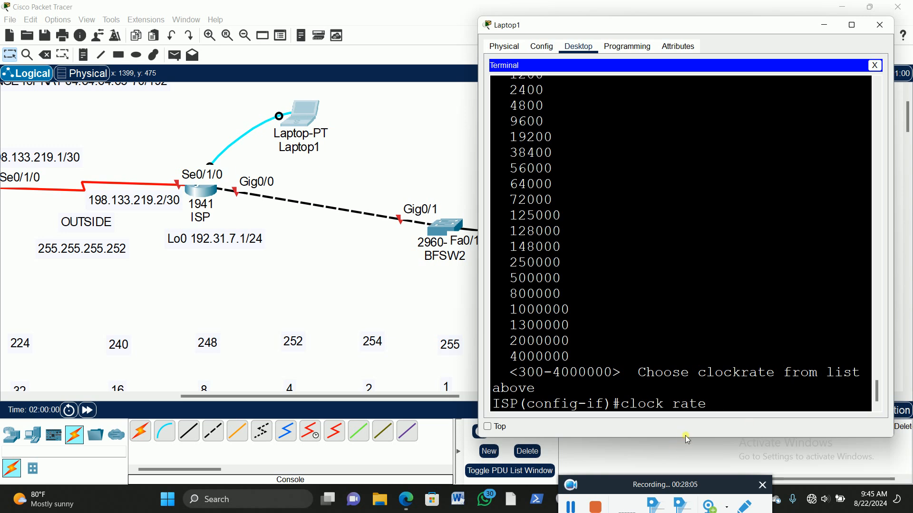
drag(687, 436, 697, 489)
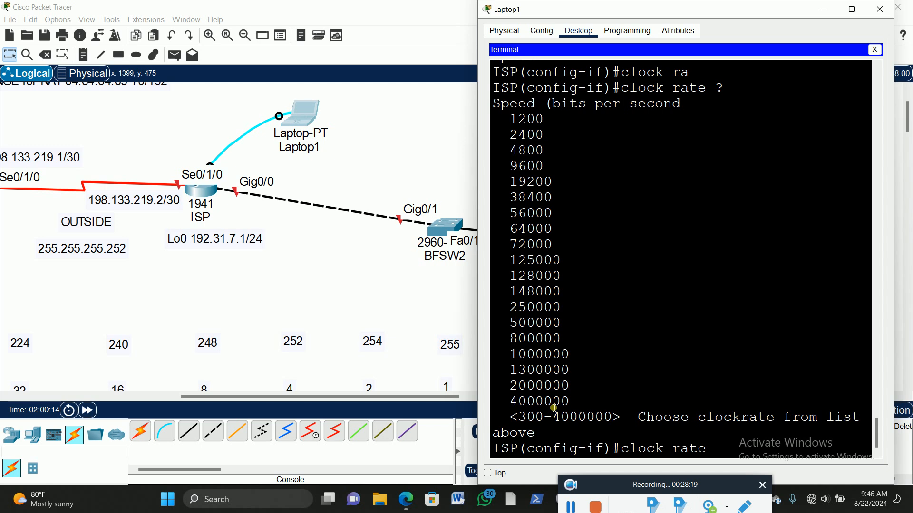
drag(510, 215, 557, 219)
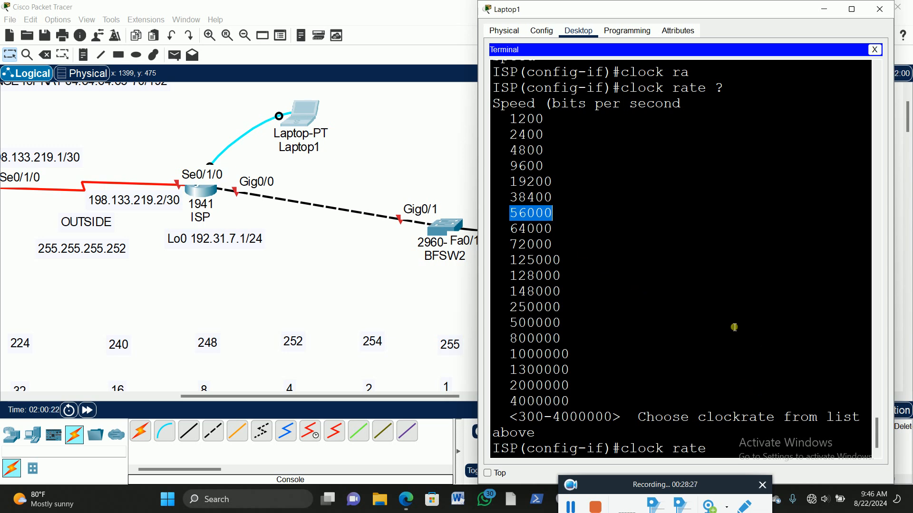
click(731, 455)
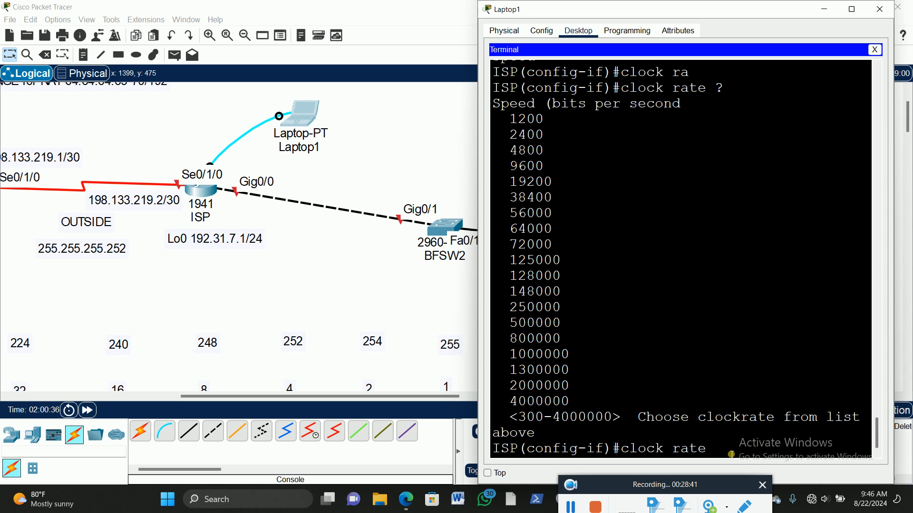
scroll(664, 327, up, 4)
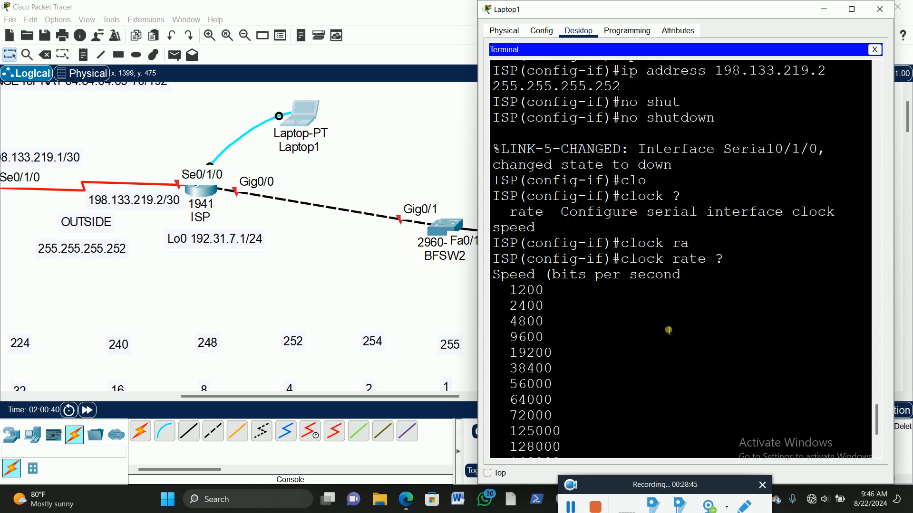
scroll(667, 331, up, 3)
scroll(670, 330, up, 2)
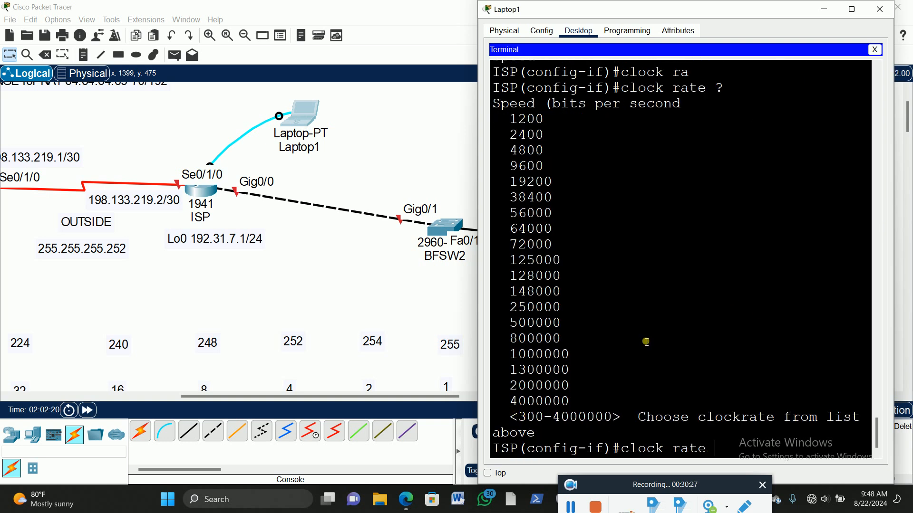
Step: Try to set the clock rate to 56000 on the ISP router's serial interface
drag(516, 215, 557, 218)
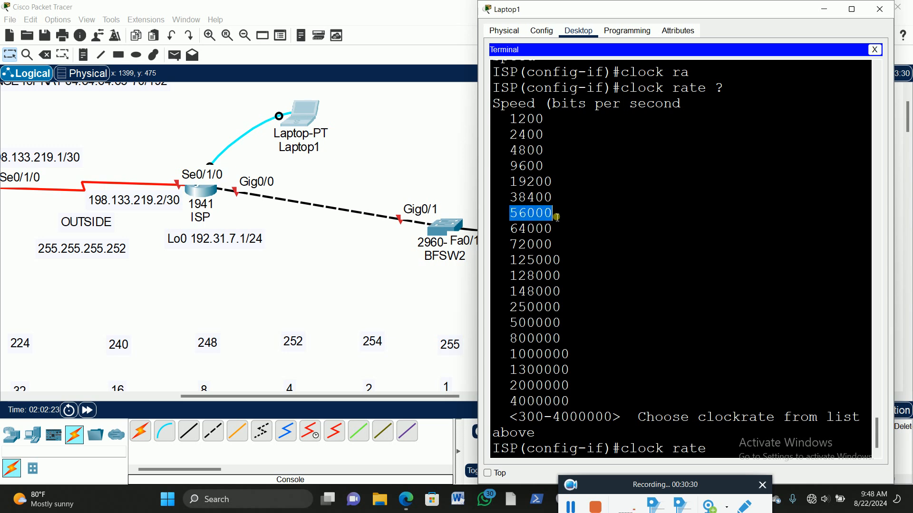
click(729, 454)
text(56)
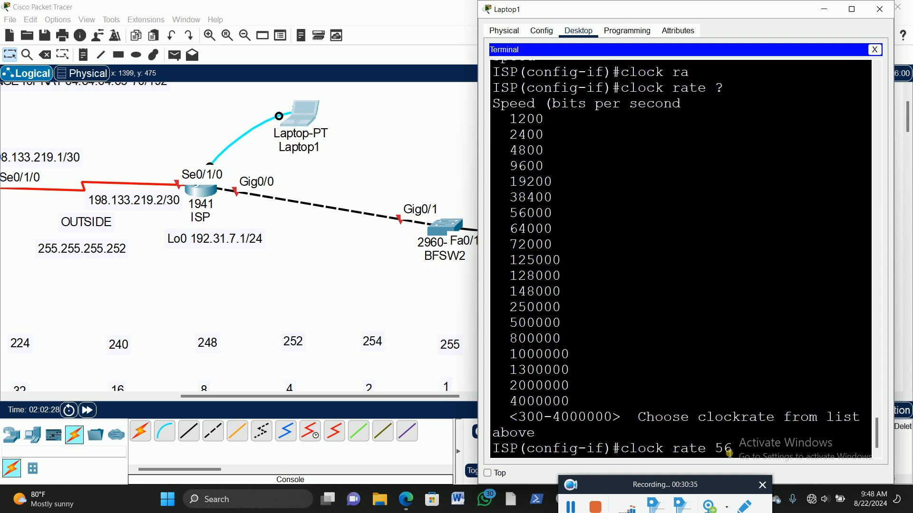
text(000)
key(Return)
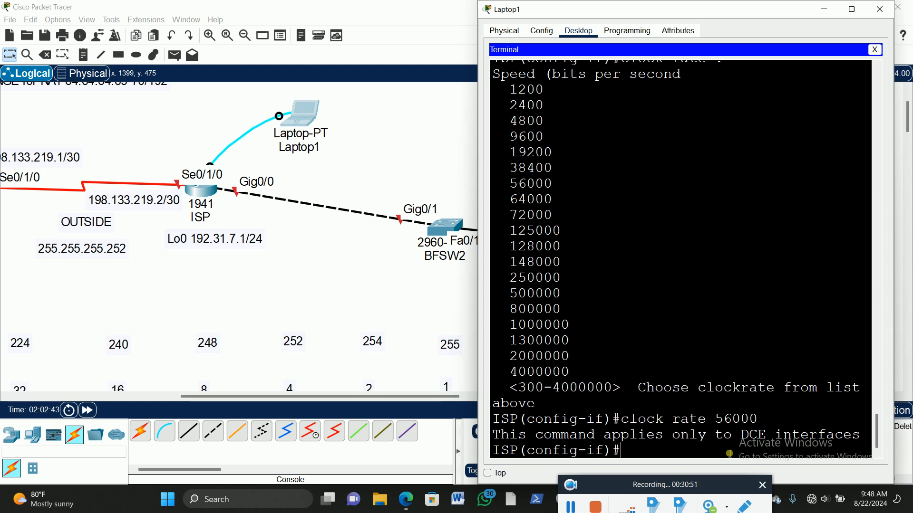
Step: Check the topology for the clocking end of the COMPANY–ISP serial link and return to Laptop1's terminal
click(231, 399)
drag(230, 399, 171, 410)
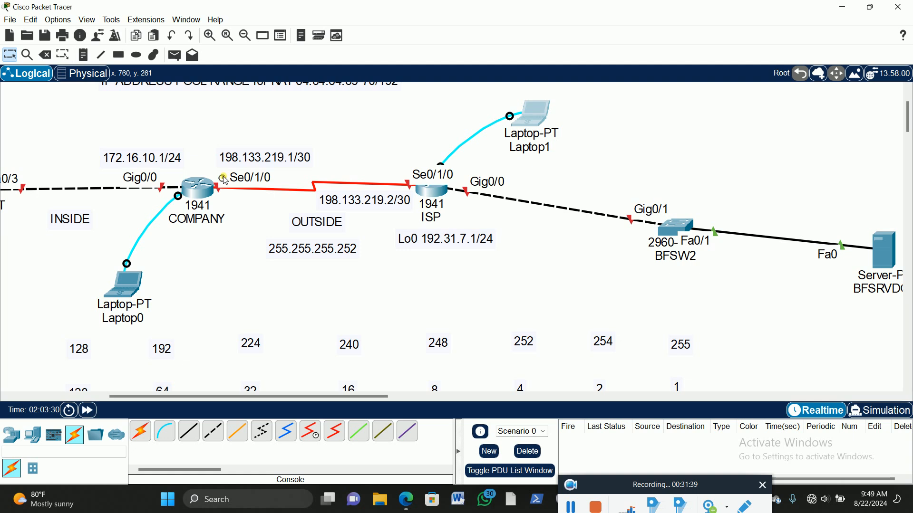
click(530, 112)
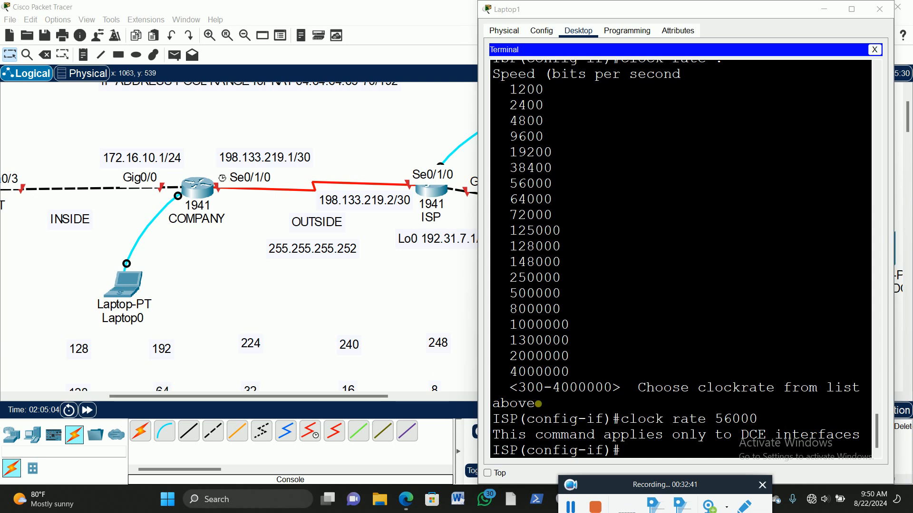
click(638, 458)
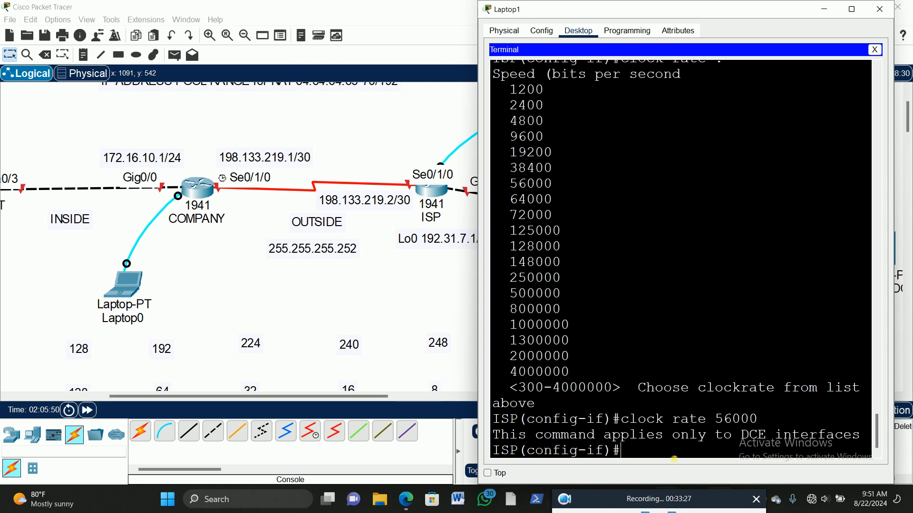
Step: Exit the serial interface configuration and create interface loopback 0 on the ISP router
text(exit)
key(Return)
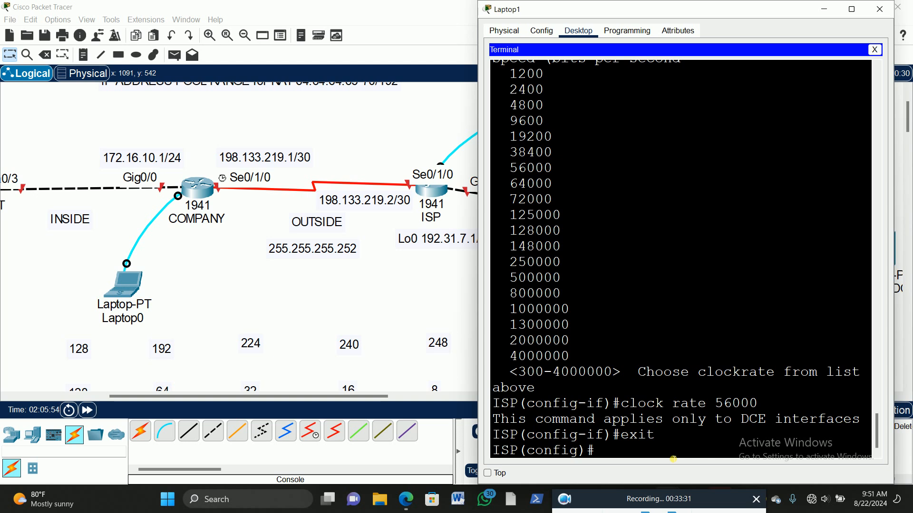
drag(579, 10, 601, 19)
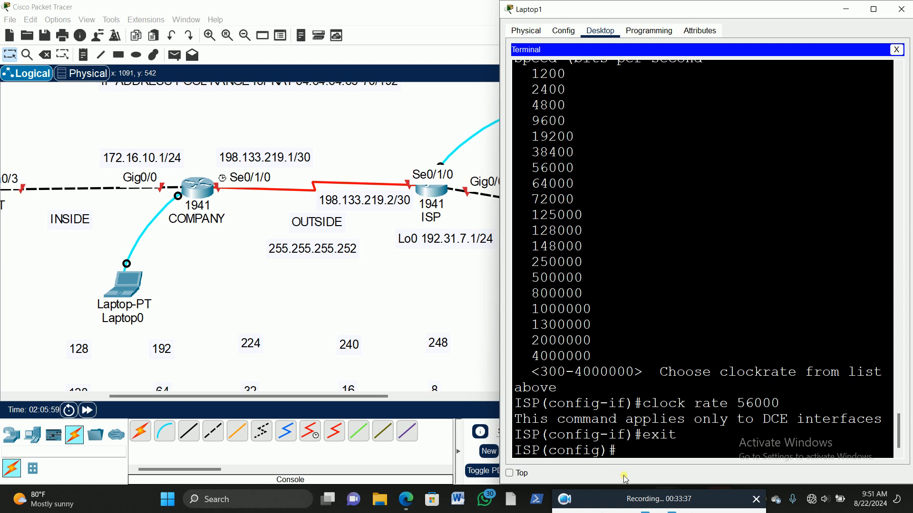
click(629, 452)
text(int lo)
key(Tab)
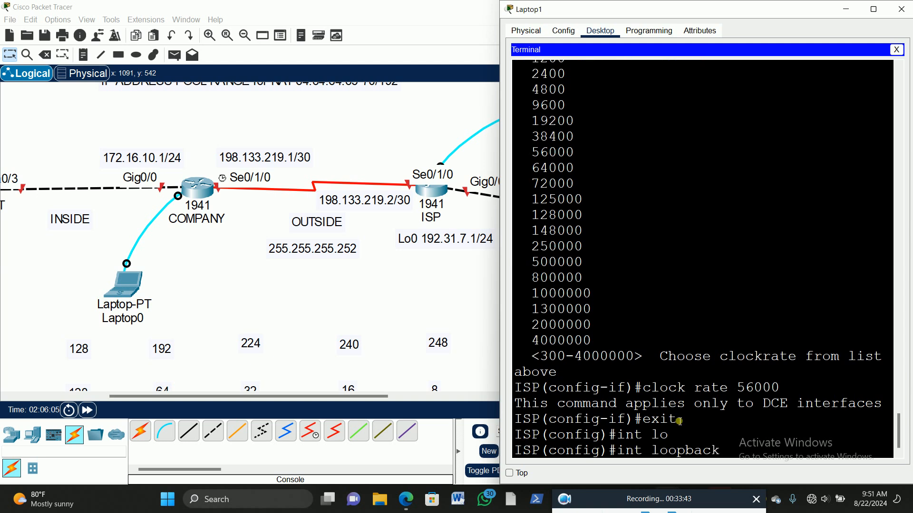
text(0)
key(Return)
key(Return)
key(Return)
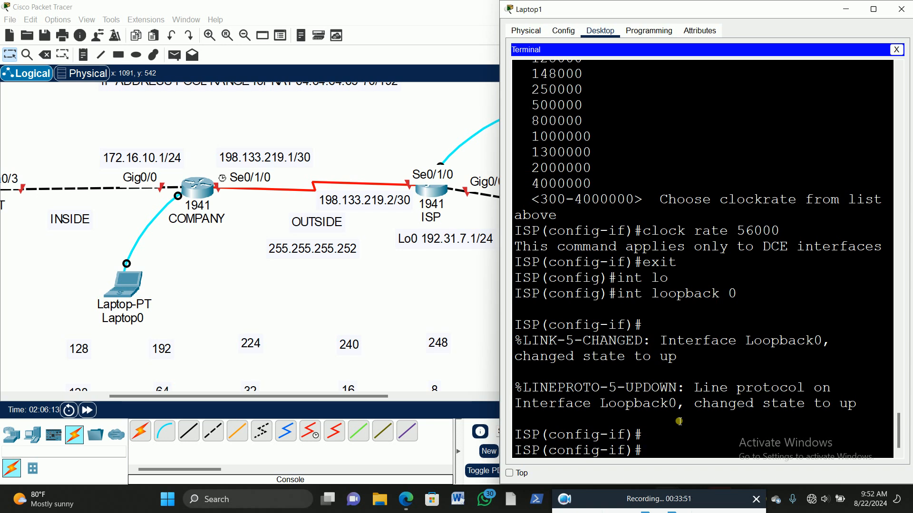
Step: Assign IP address 192.31.7.1 with mask 255.255.255.0 to the ISP router's loopback 0 interface
text(ip add)
key(Tab)
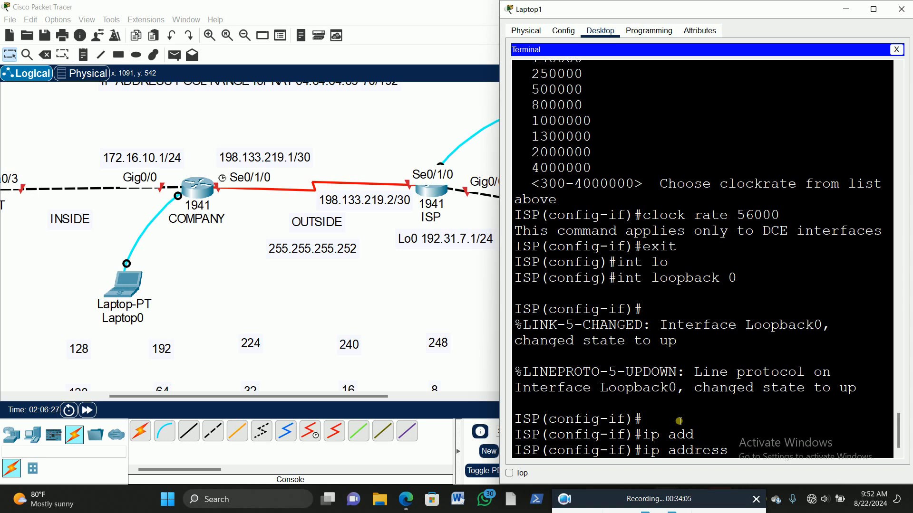
text(192.31.7.1 255.255.255.0)
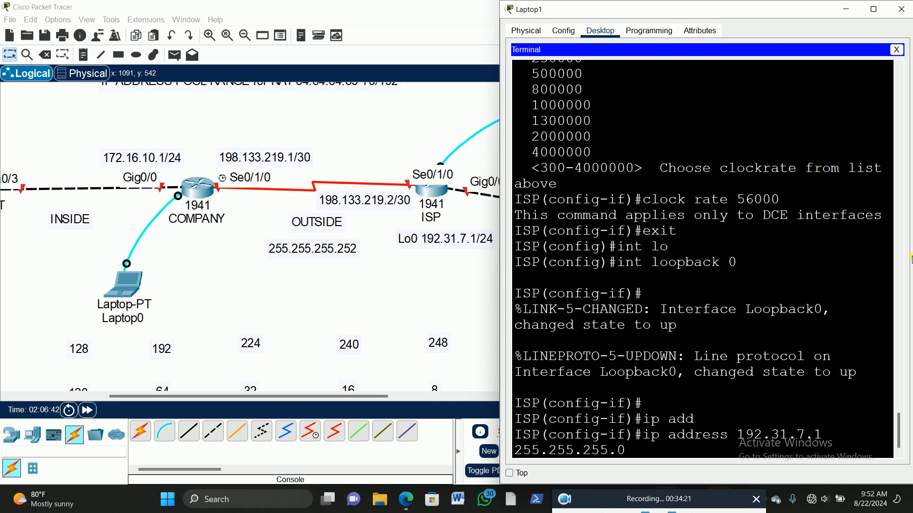
key(Return)
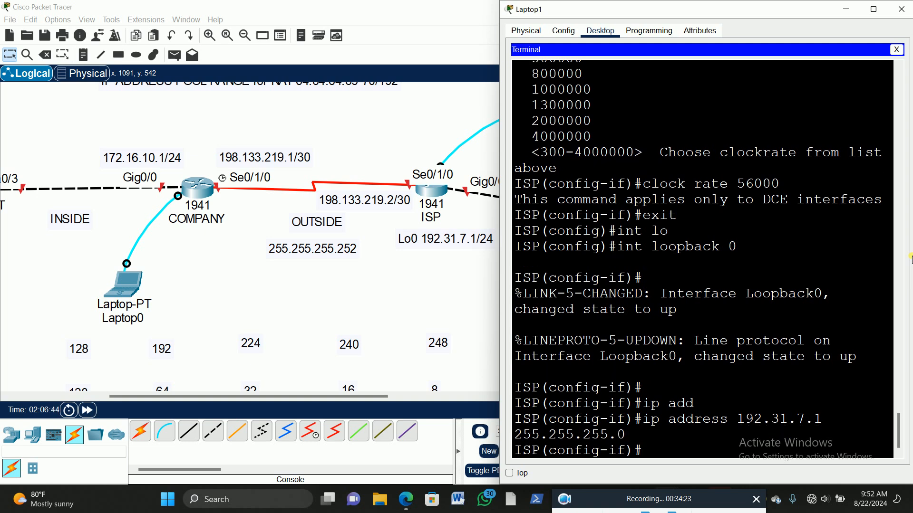
Step: Enable the loopback 0 interface with no shut and exit to the ISP router's global configuration mode
text(no shut)
key(Return)
key(Return)
key(Return)
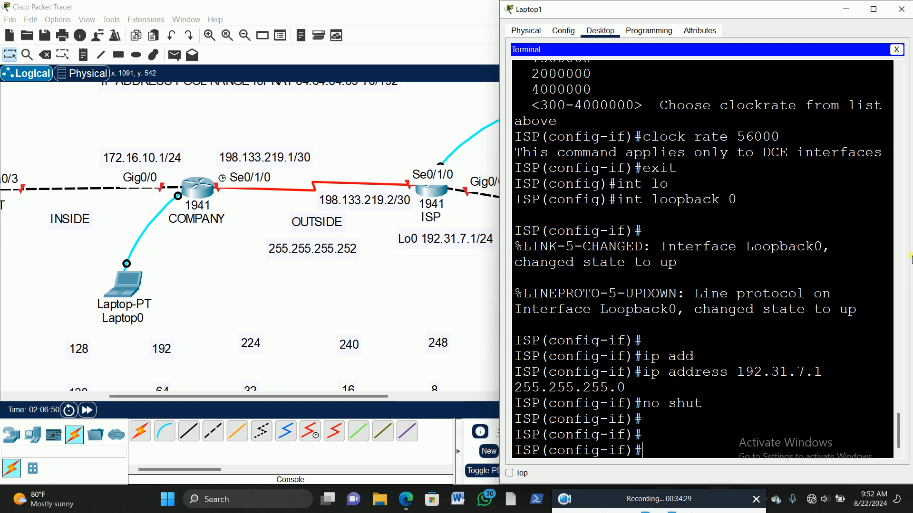
text(exit)
key(Return)
key(Return)
key(Return)
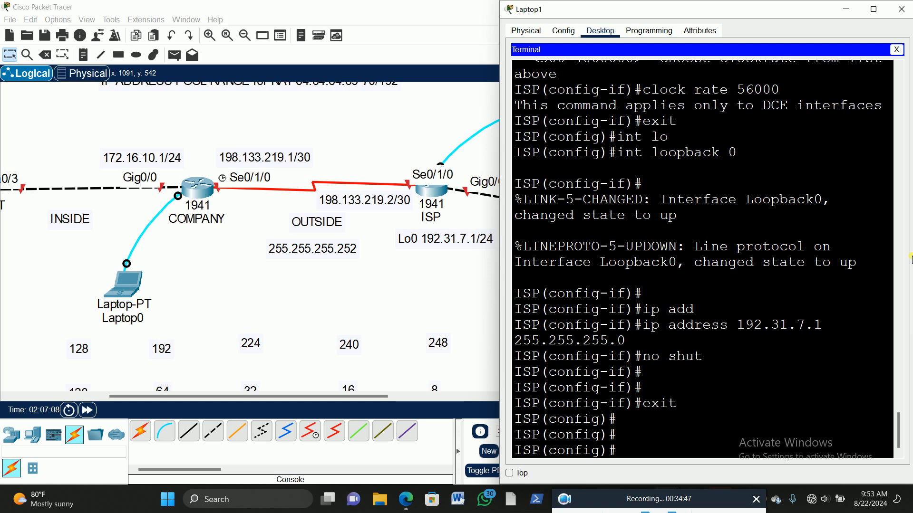
Step: Begin a static route on the ISP router to 64.64.64.64 with mask 255.255.255.192 and list its forwarding options with command help
scroll(192, 278, up, 2)
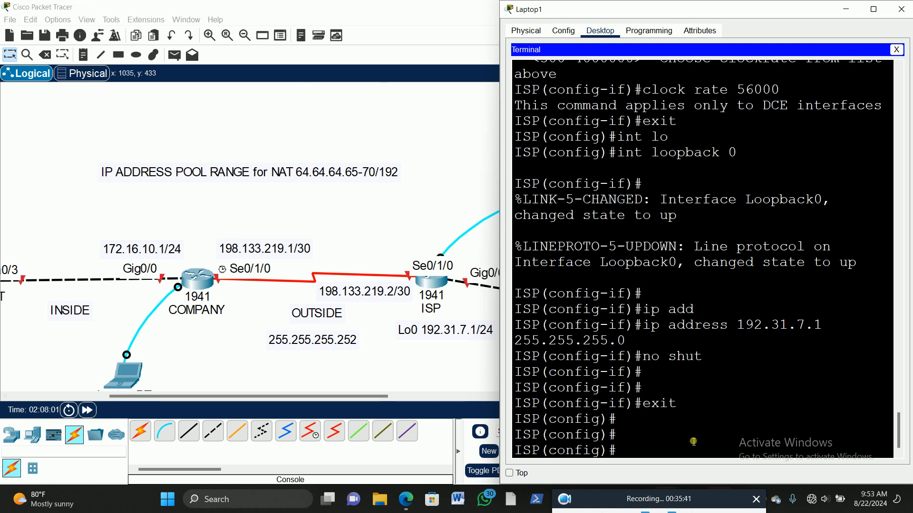
click(631, 453)
text(ip route)
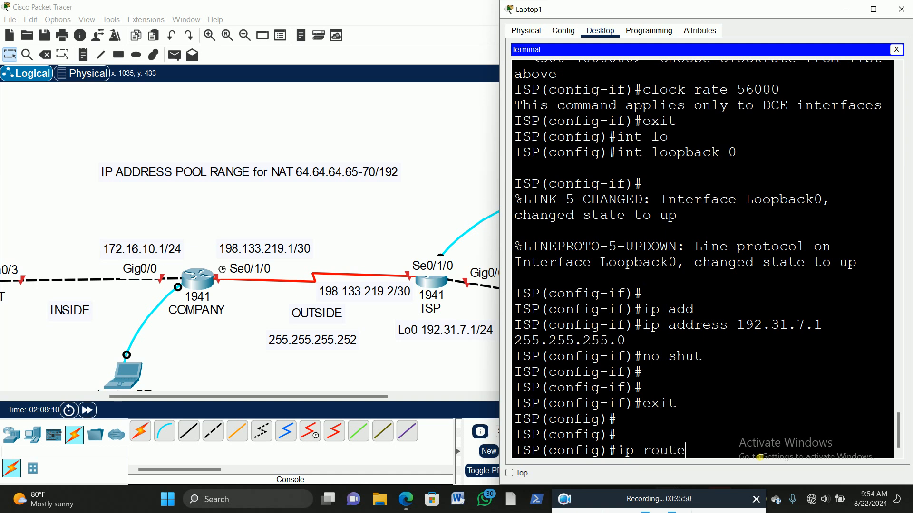
key(Tab)
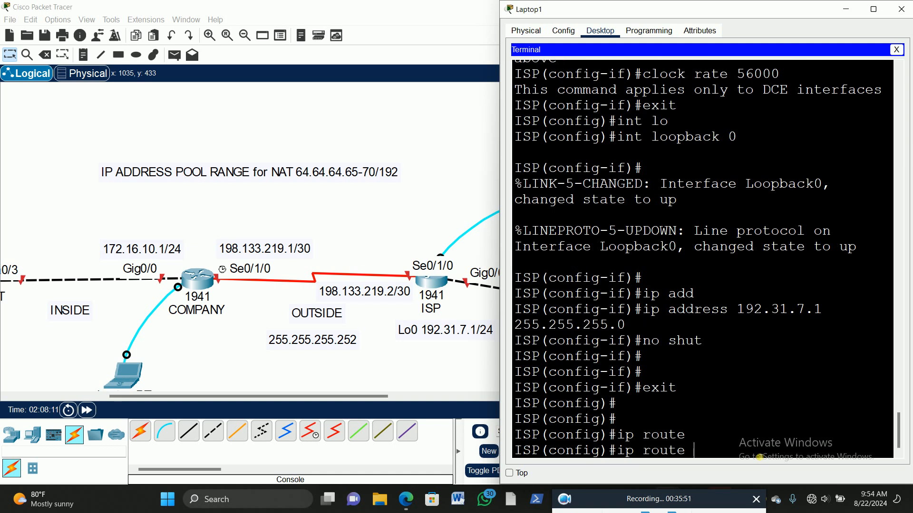
text(64.64)
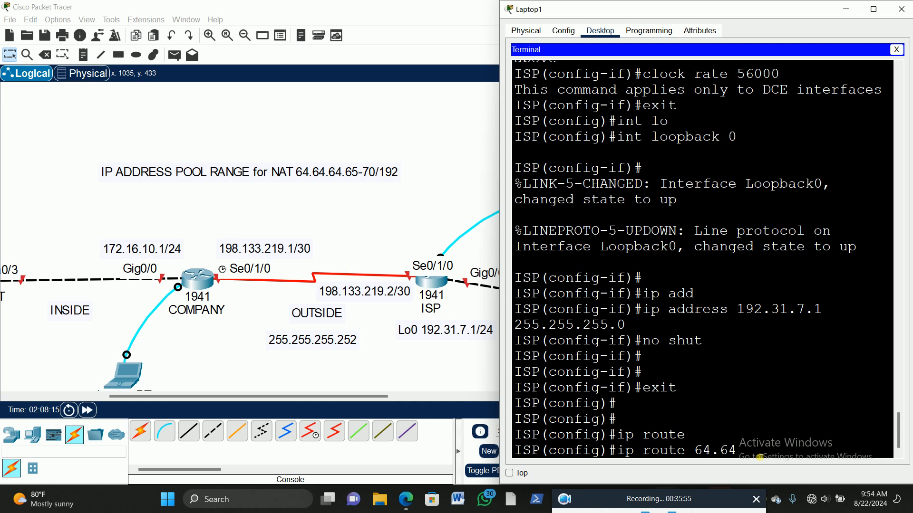
text(.64.64)
text(255.255.255)
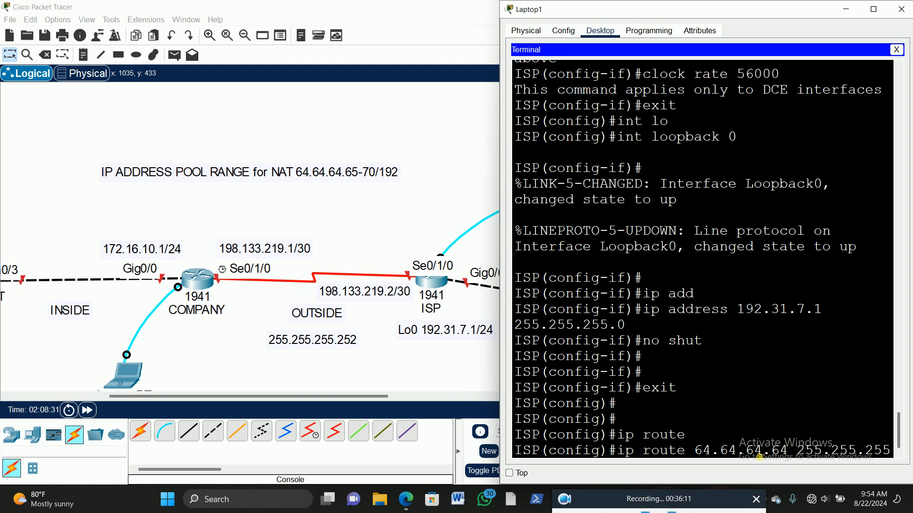
text(.)
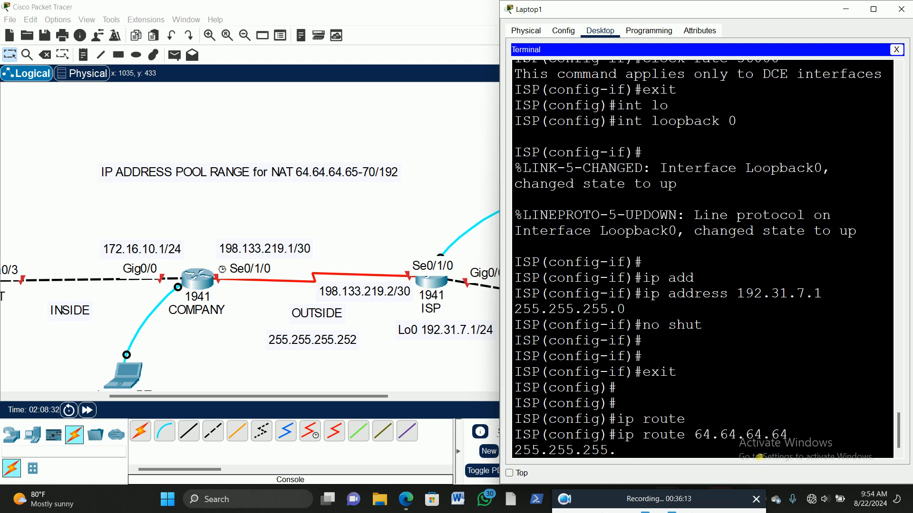
text(192)
text(?)
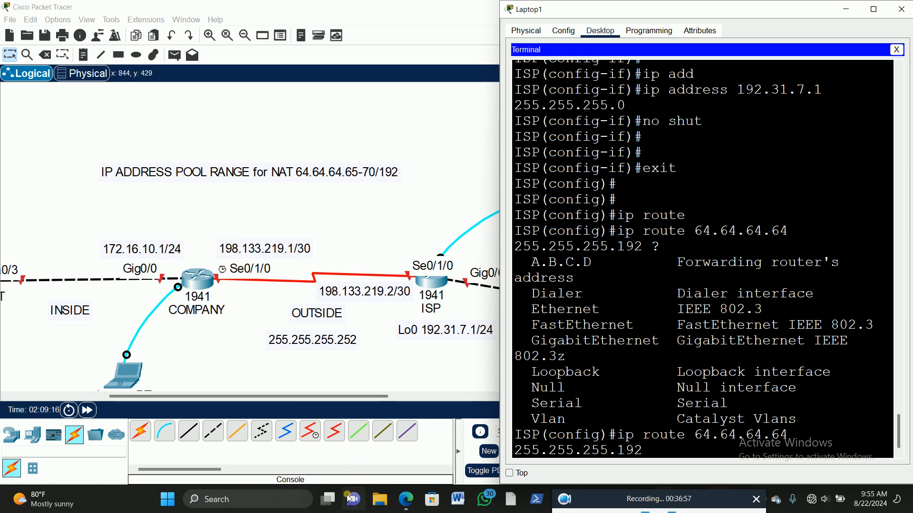
Step: Review the listed interface types and complete the static route with serial 0/1/0 as the exit interface
mouse_move(338, 498)
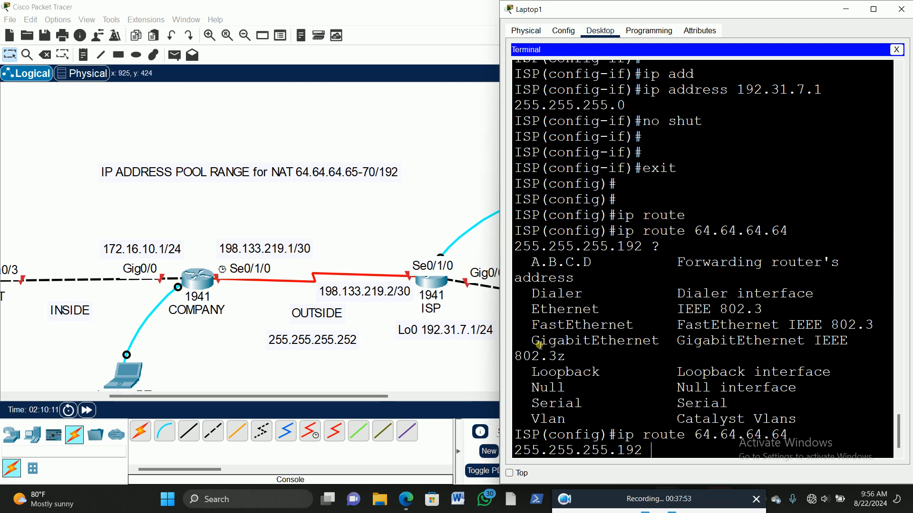
drag(539, 344, 669, 343)
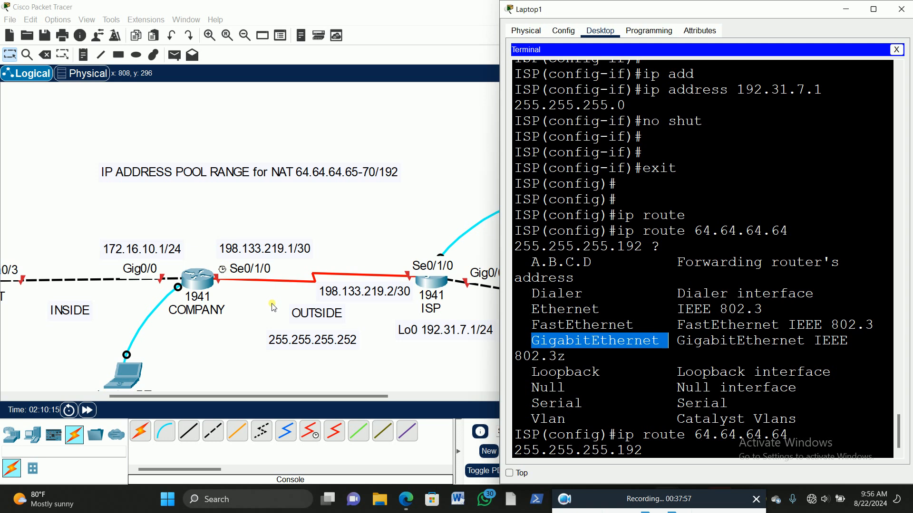
drag(533, 327, 650, 328)
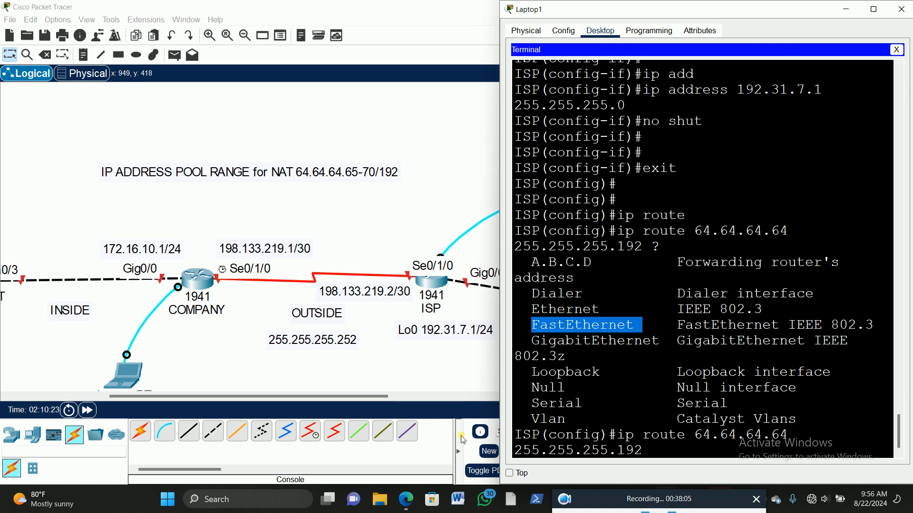
drag(531, 404, 582, 404)
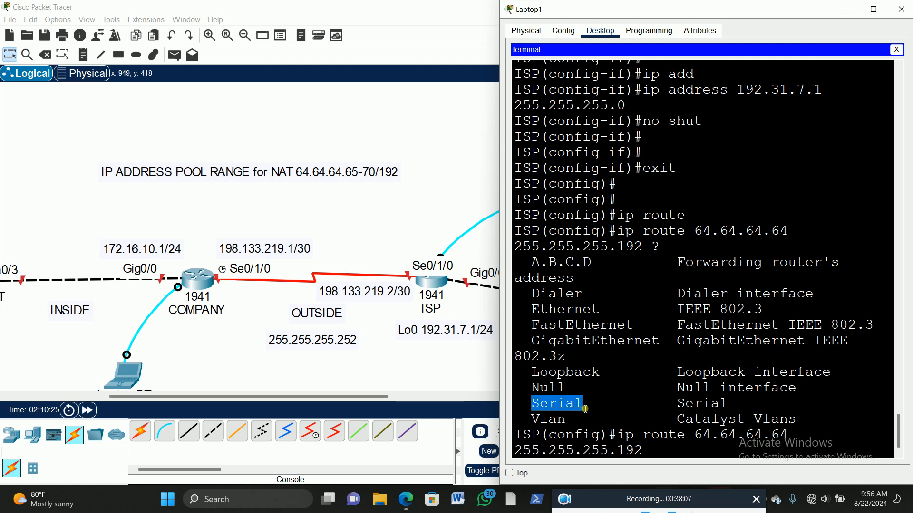
click(645, 456)
text(se)
key(Tab)
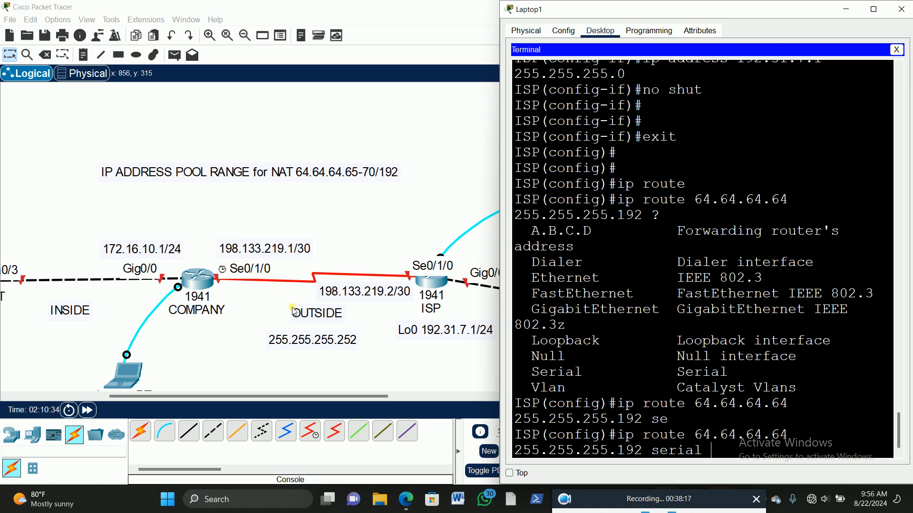
text(0/1/)
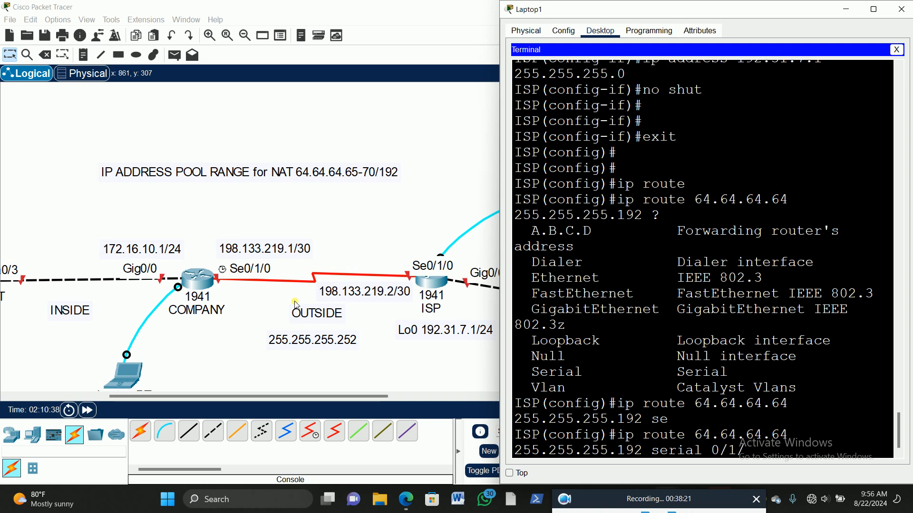
text(0)
key(Return)
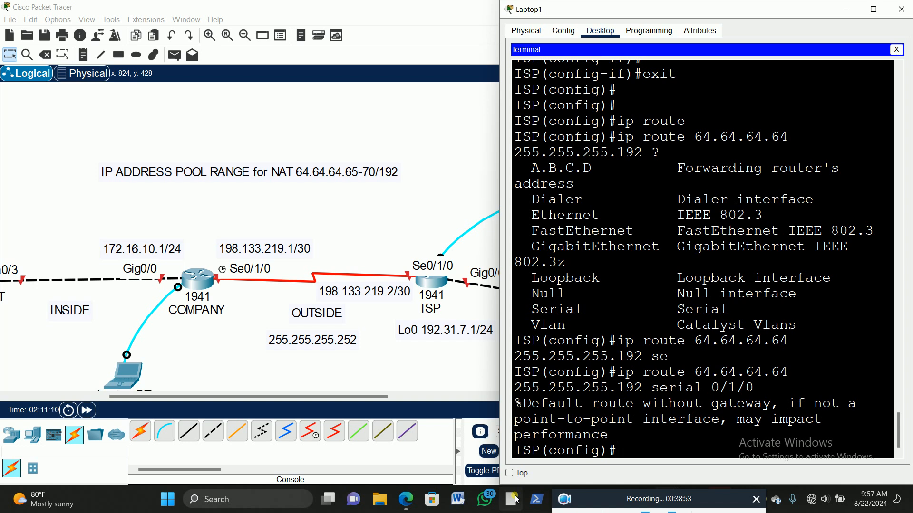
Step: List the remaining options of the serial 0/1/0 static route with command help and enter the same route again
key(Up)
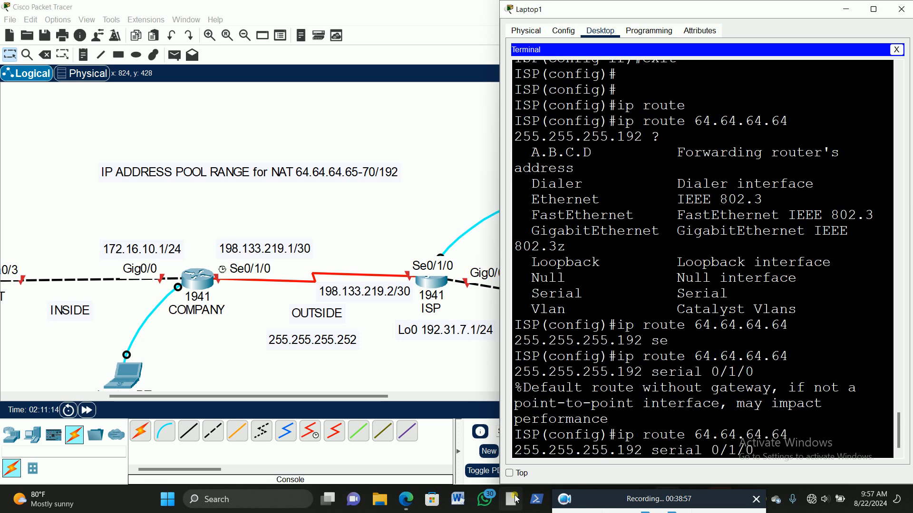
text(?)
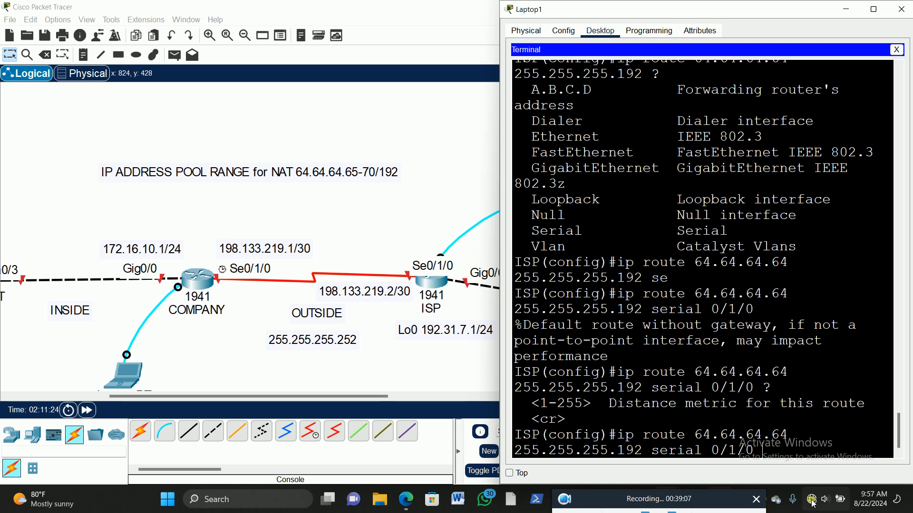
key(Return)
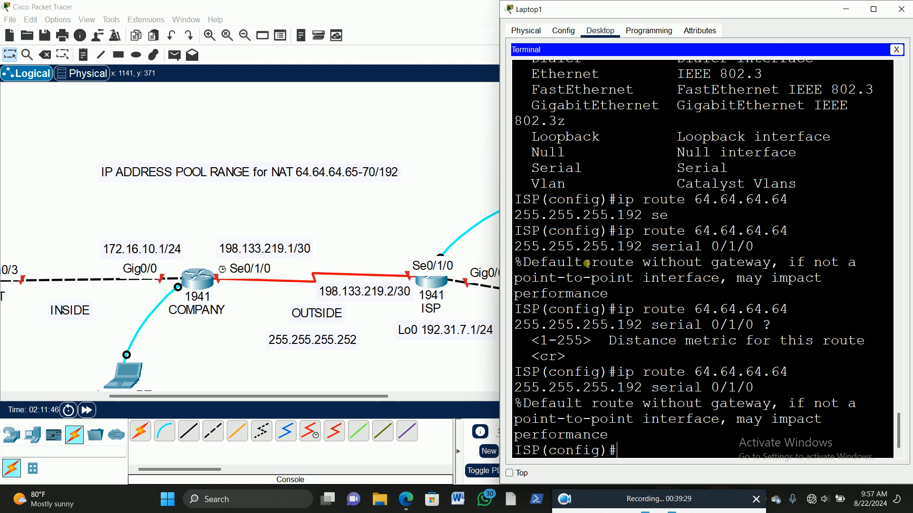
Step: Review the route commands in the enlarged Laptop1 window, restore its size and exit the ISP router's global configuration mode
click(874, 10)
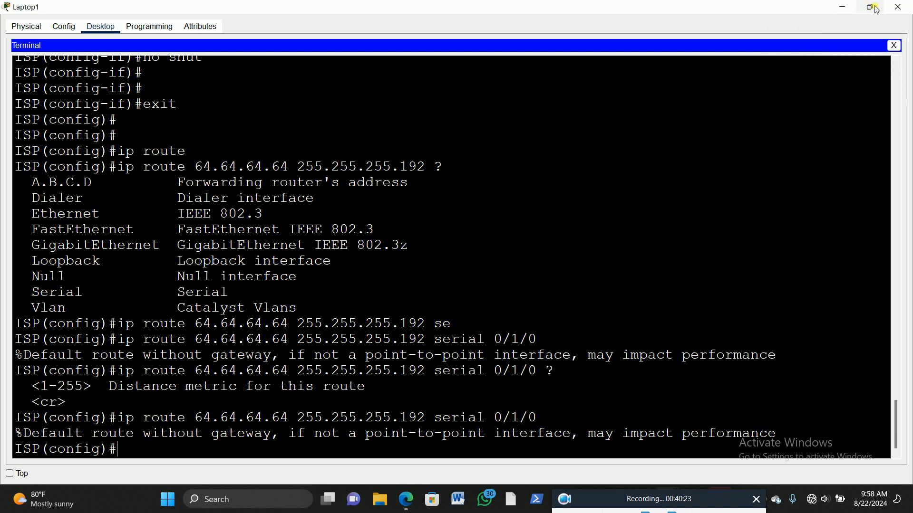
click(870, 8)
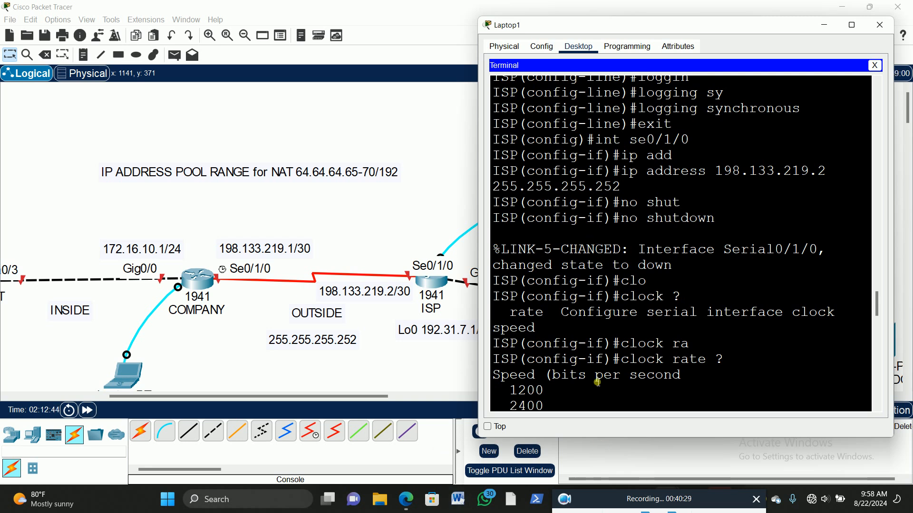
scroll(618, 371, down, 8)
scroll(671, 368, down, 10)
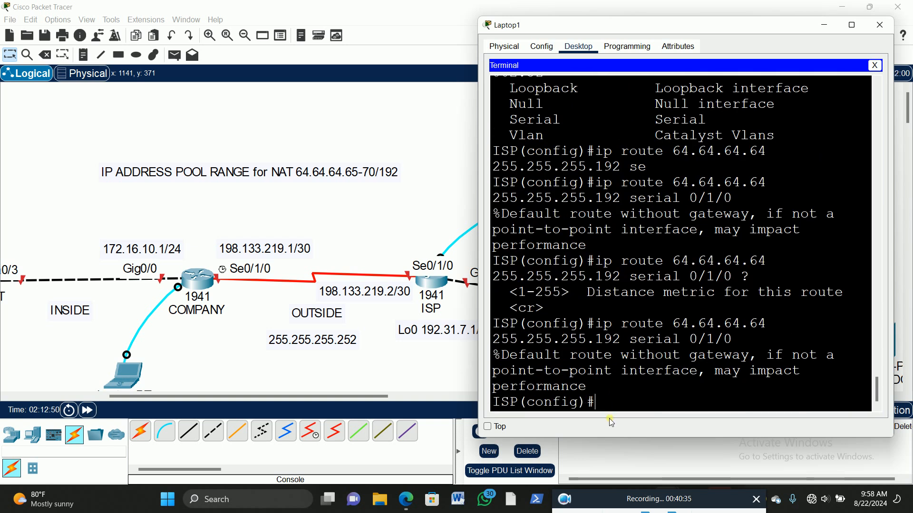
text(exit)
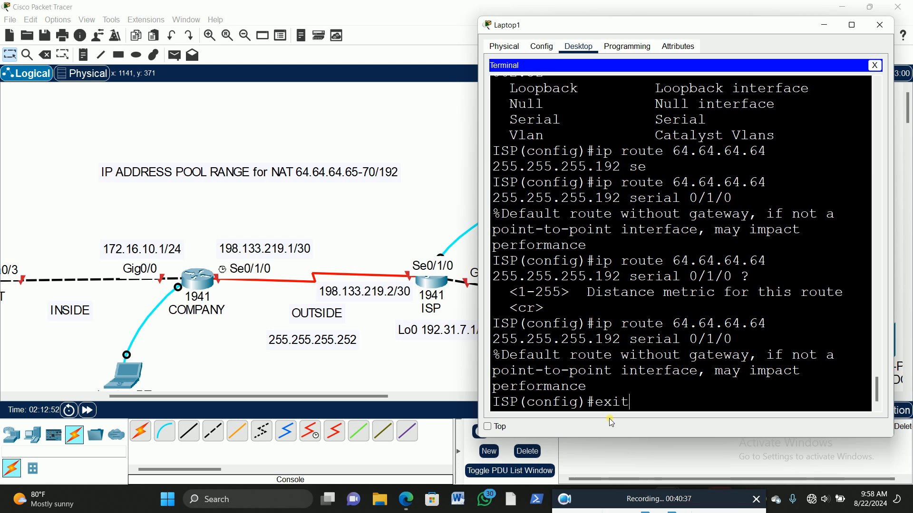
key(Return)
key(Return)
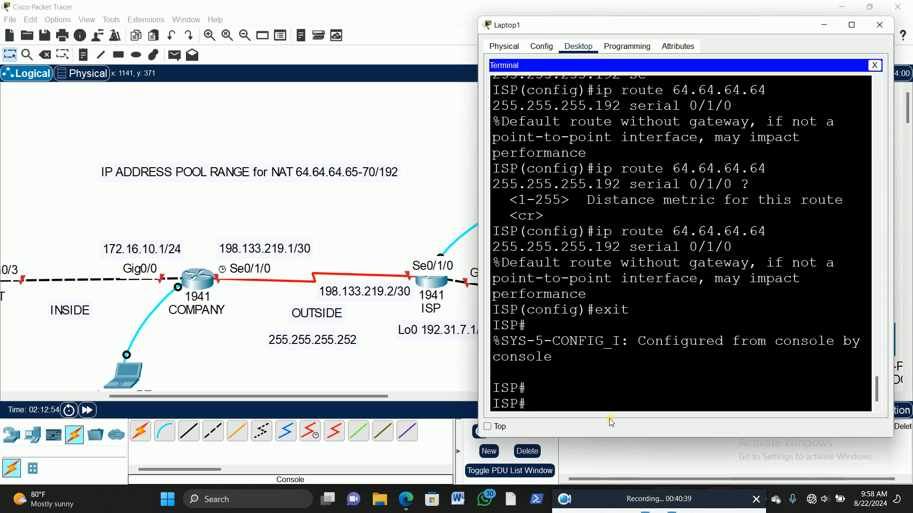
Step: Copy the ISP router's running-config to startup-config, accepting the default destination filename
text(copy)
key(Tab)
text(run)
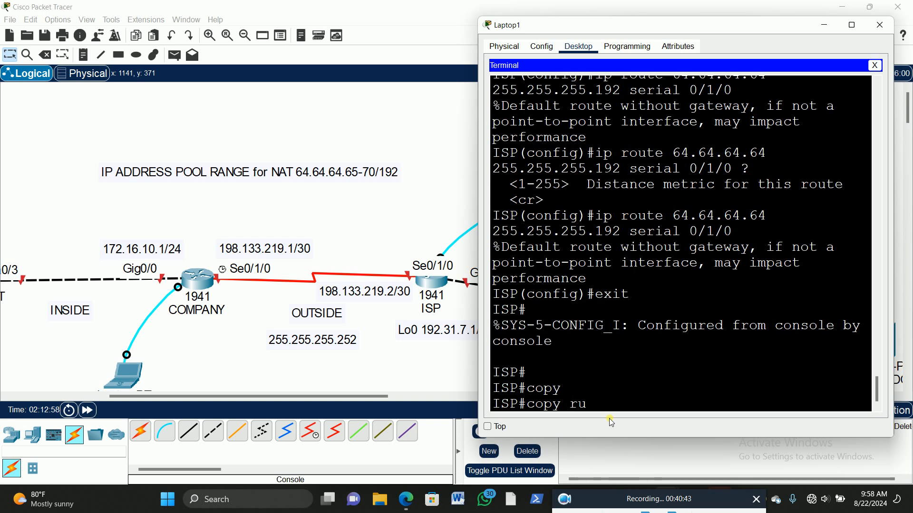
key(Tab)
text(star)
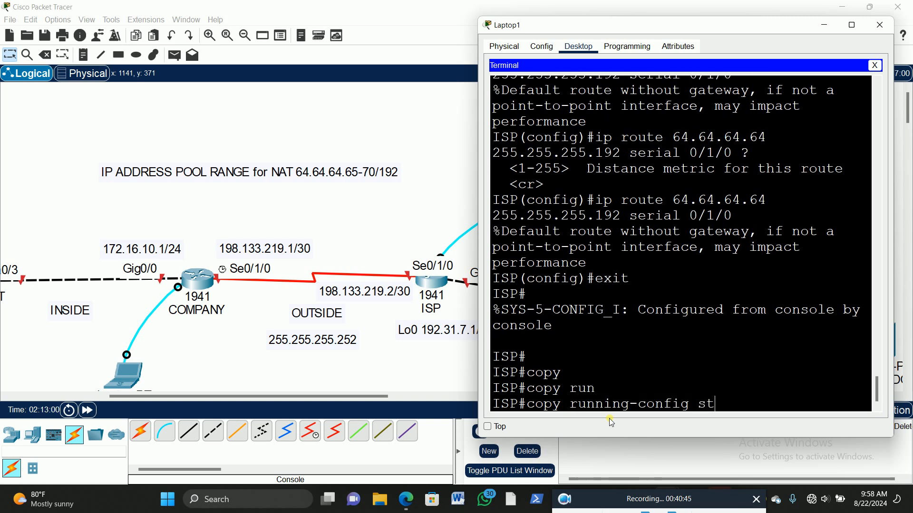
key(Tab)
key(Return)
key(Return)
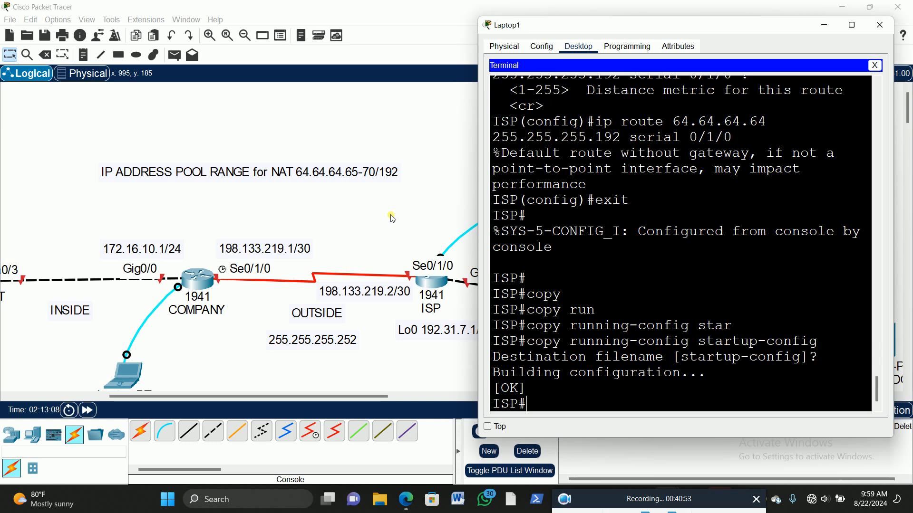
Step: Save the ISP router's configuration once more with the wr command
text(wr)
key(Return)
key(Return)
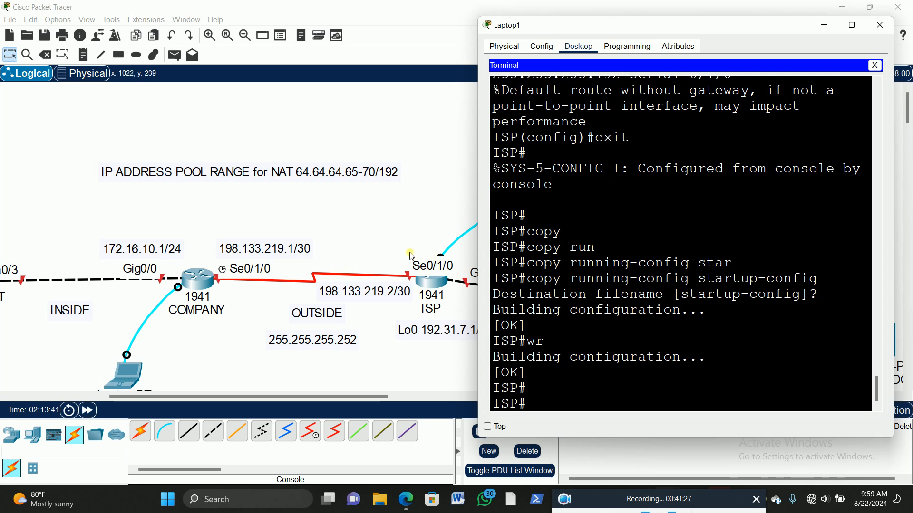
Step: Return to the topology and open Laptop0's terminal for the COMPANY router
click(378, 217)
drag(248, 399, 180, 400)
scroll(457, 245, down, 2)
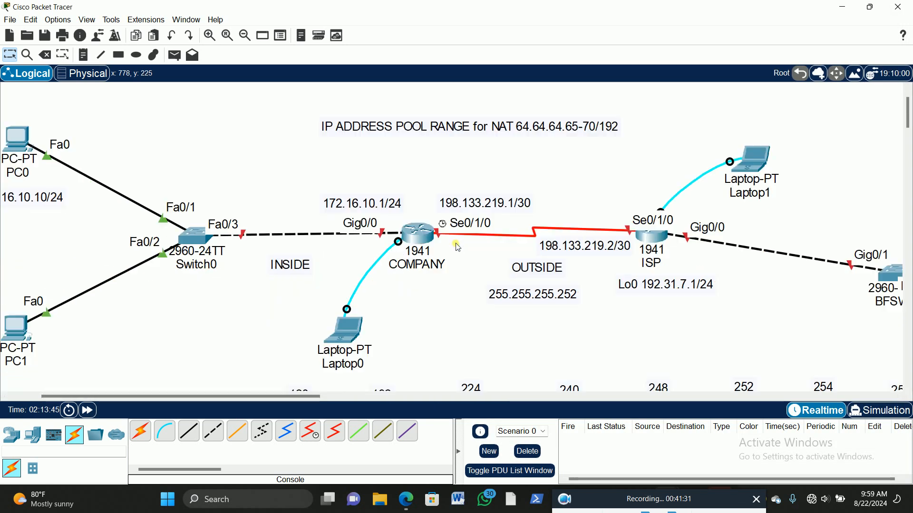
scroll(457, 245, up, 1)
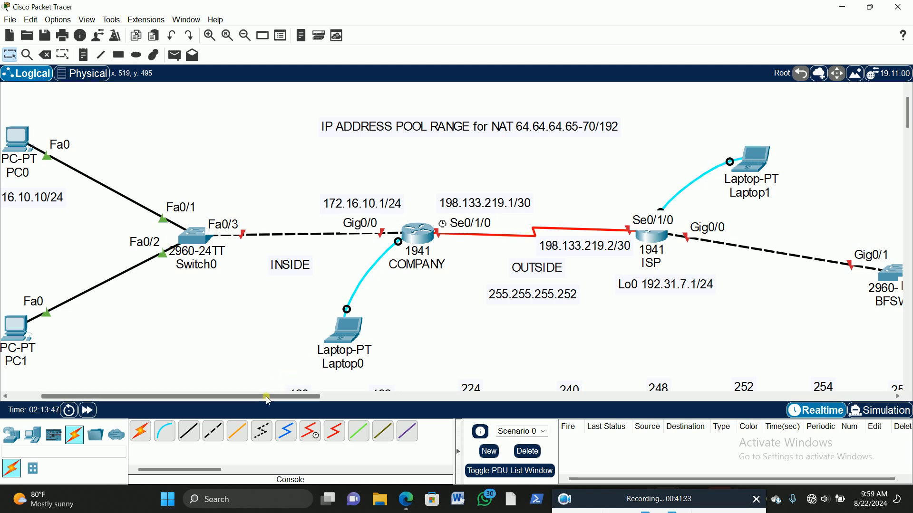
drag(269, 401, 291, 399)
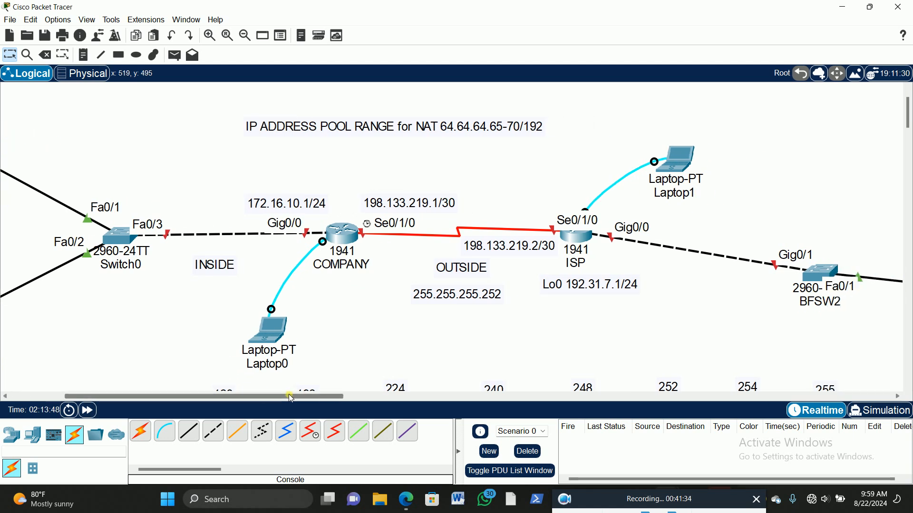
click(272, 330)
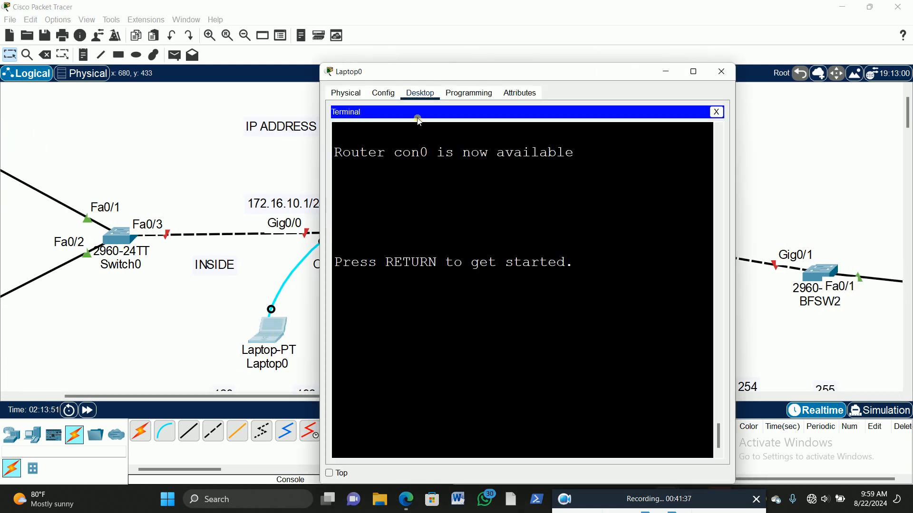
Step: Wake the router's console session and move the Laptop0 window aside so the COMPANY router's topology labels are uncovered
click(547, 335)
key(Return)
key(Return)
key(Return)
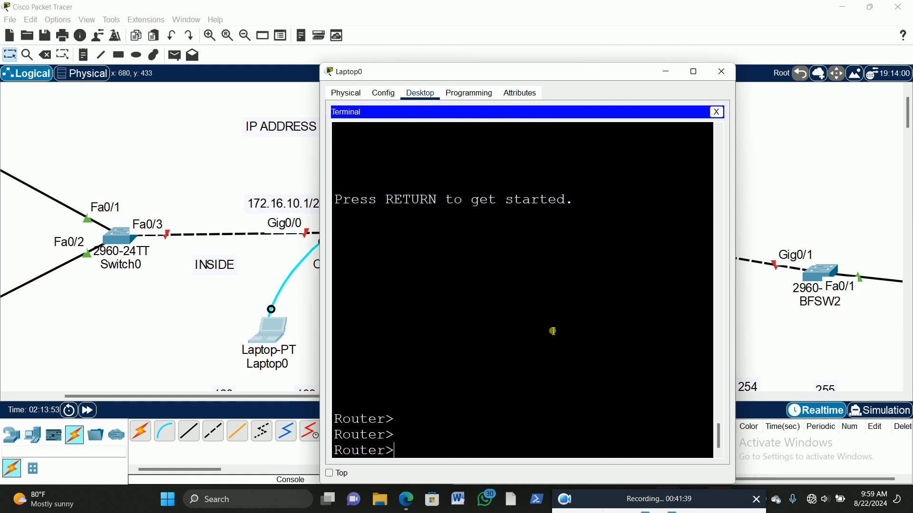
drag(449, 72, 580, 40)
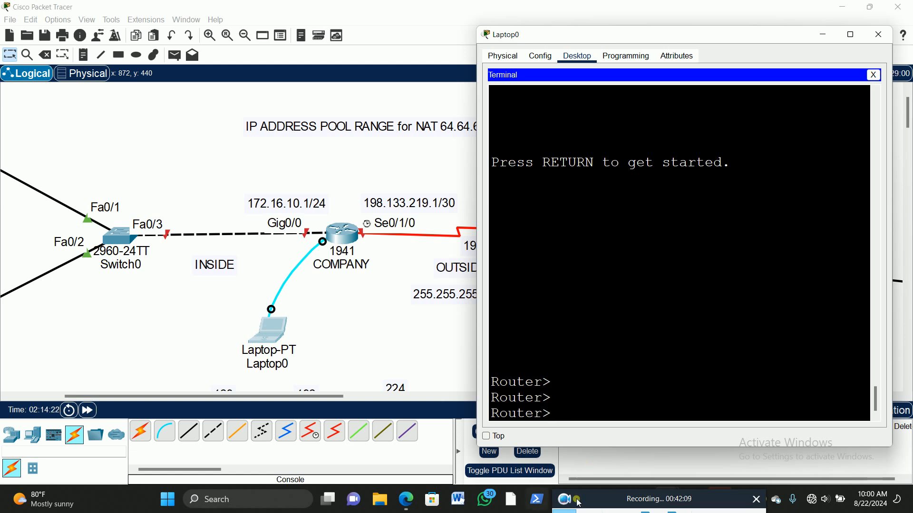
Step: Enter privileged EXEC mode on the COMPANY router and go into global configuration mode with config t
mouse_move(664, 499)
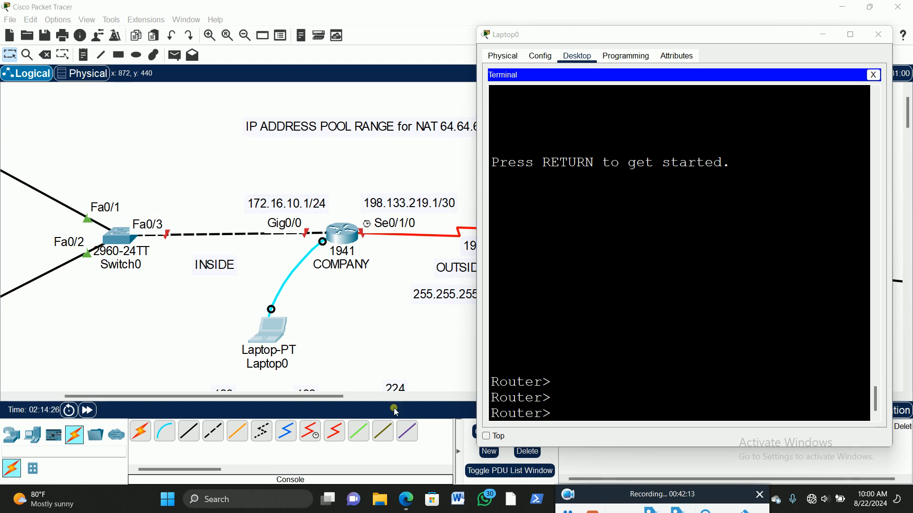
click(570, 416)
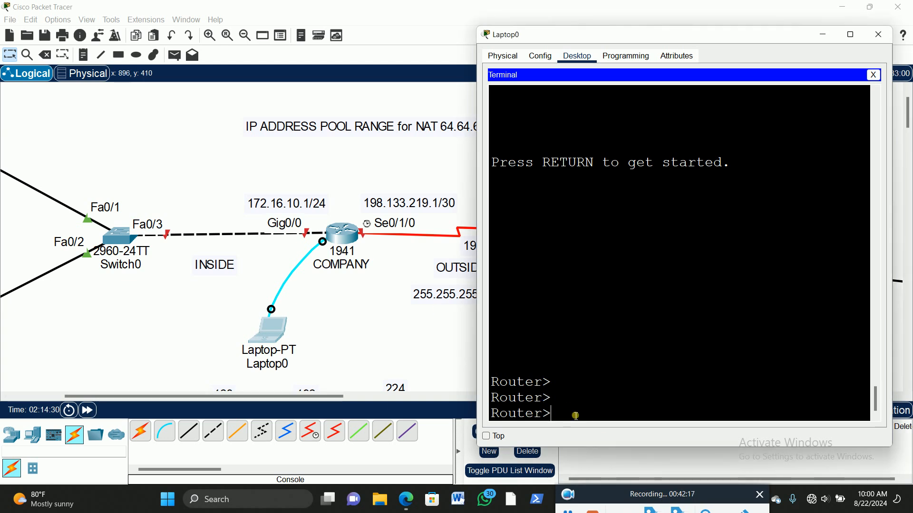
text(en)
key(Return)
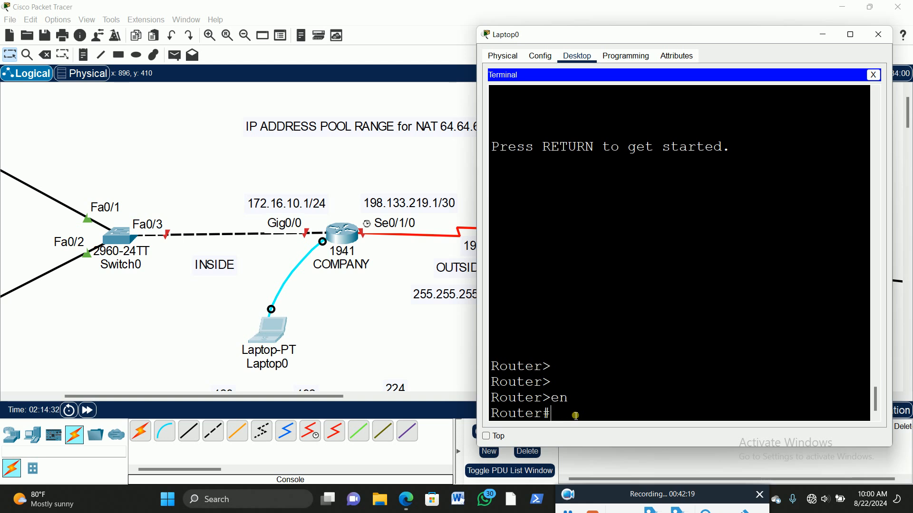
text(config t)
key(Return)
Step: Set the router's hostname to COMPANY
text(host)
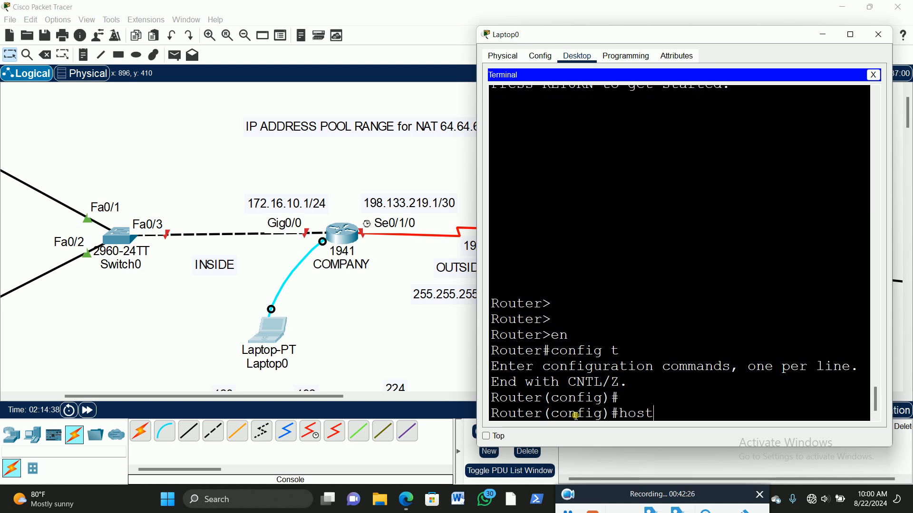
key(Tab)
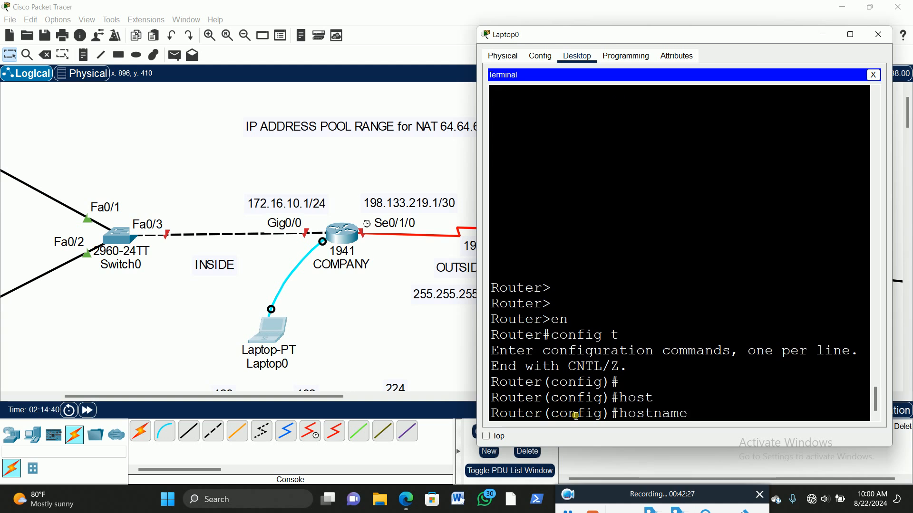
text(COMPANY)
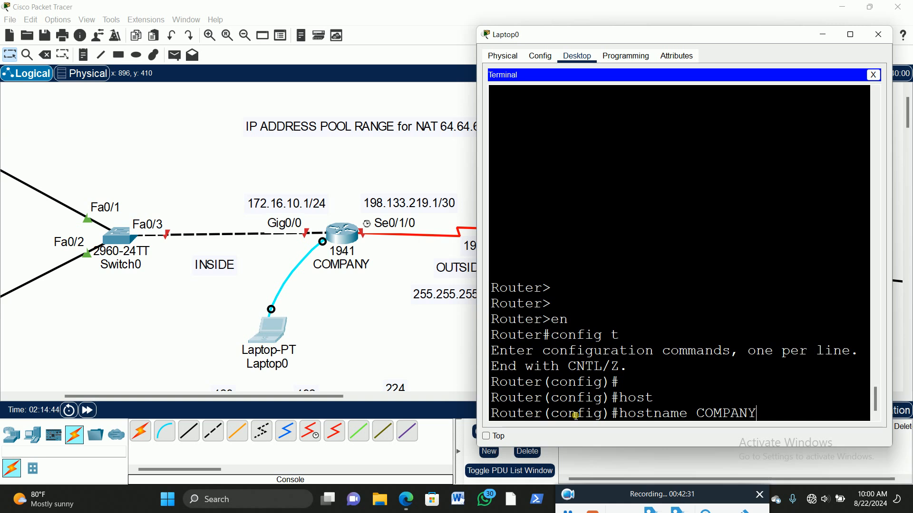
key(Return)
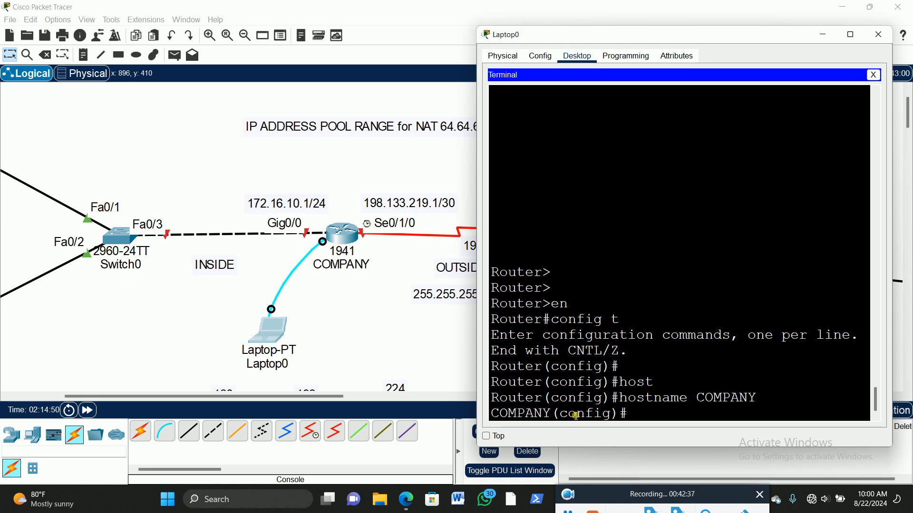
Step: Run no ip domain-name in the COMPANY router's global configuration
text(no ip domain-)
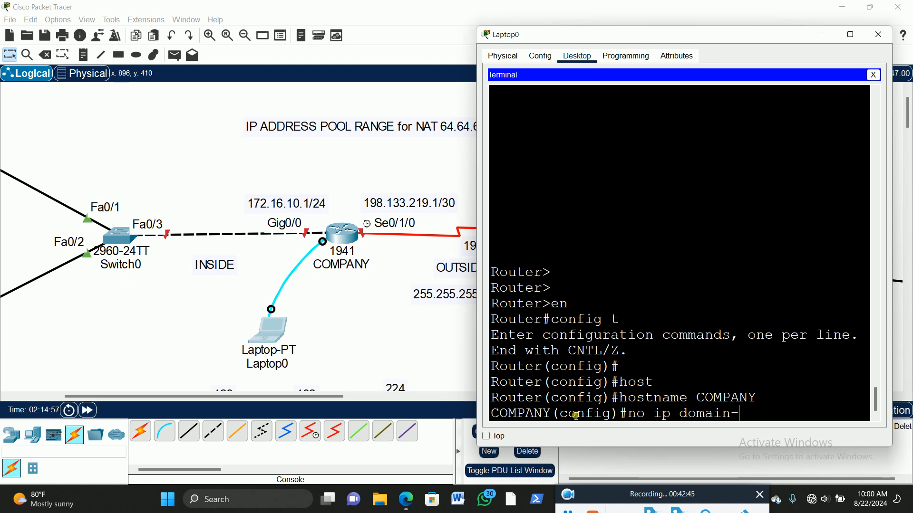
text(na)
key(Tab)
key(Return)
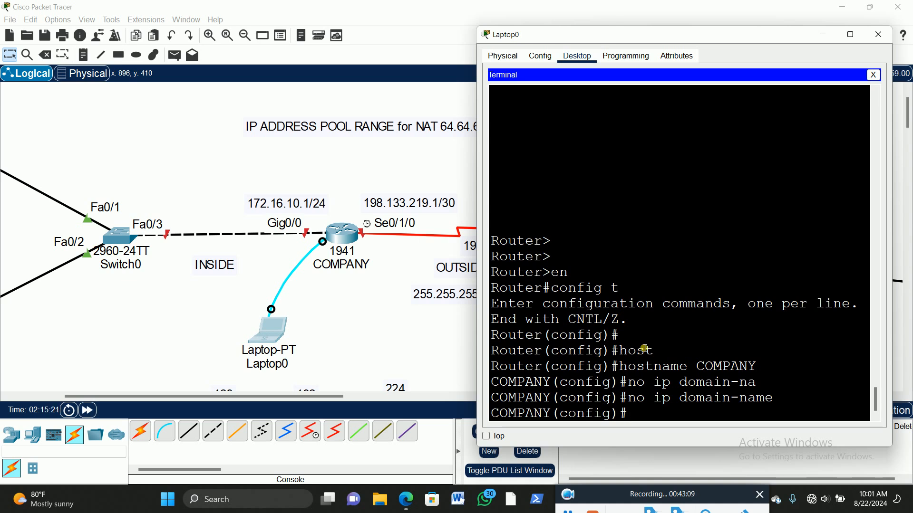
Step: Set the enable secret password on the COMPANY router
text(ena)
key(Tab)
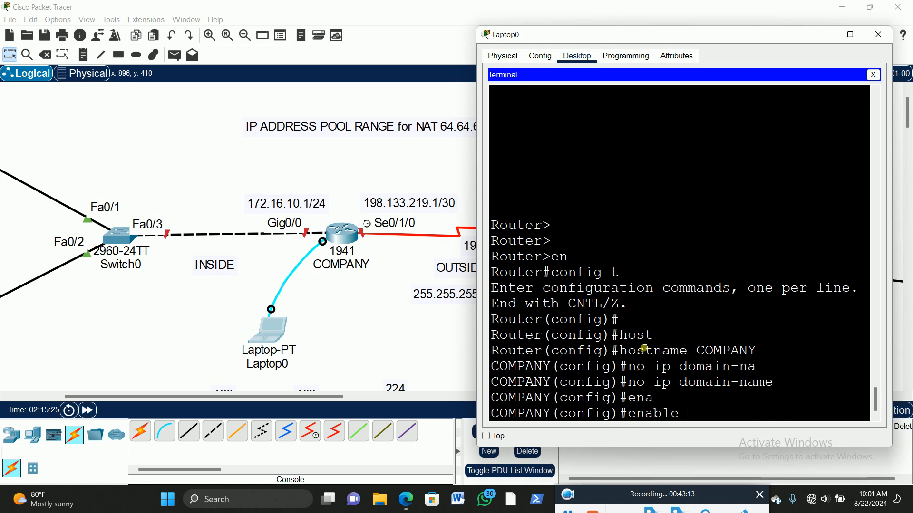
text(se)
key(Tab)
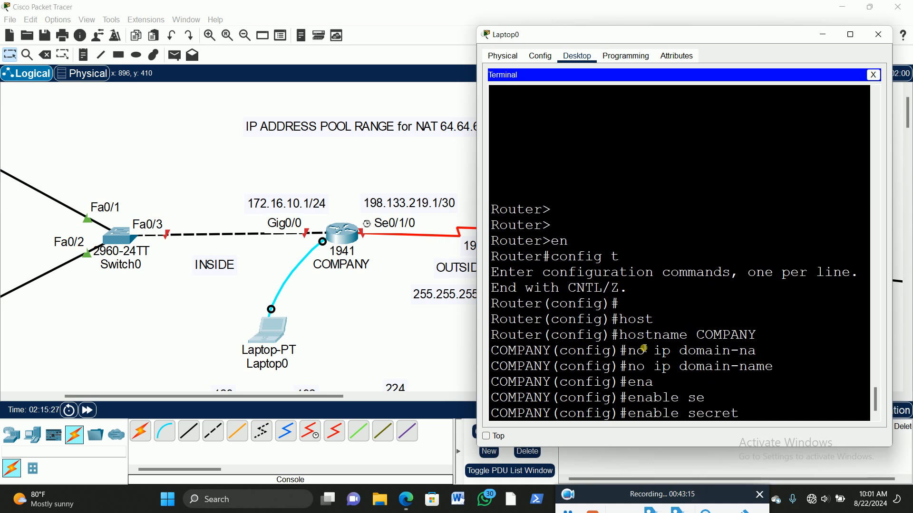
text(p@ssw0rd12)
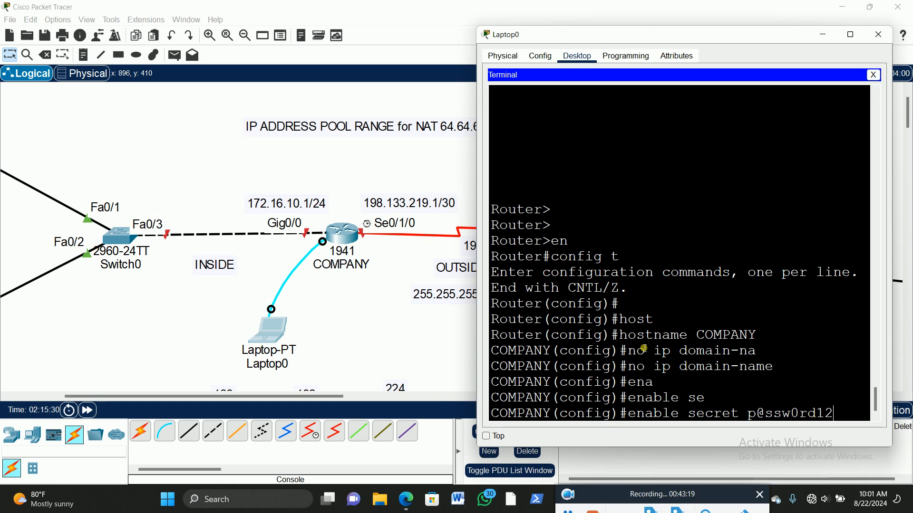
key(Return)
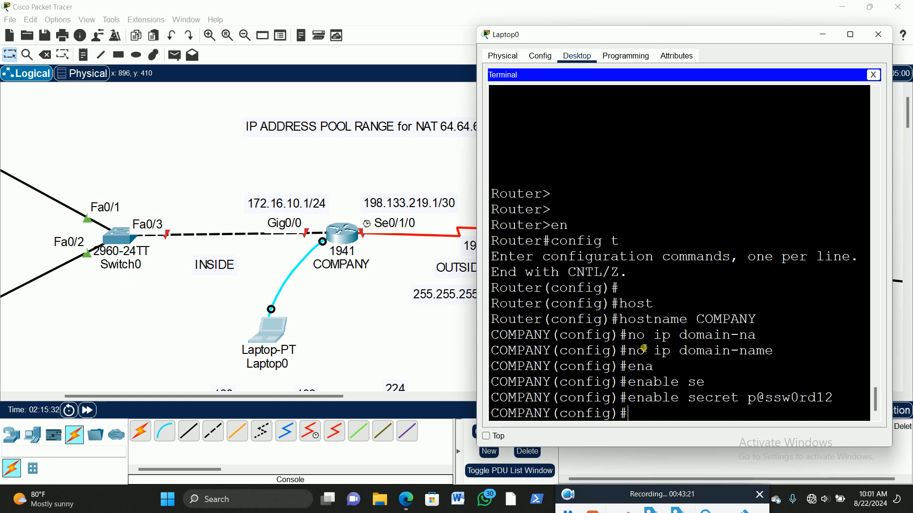
Step: Enter line console 0 configuration on the COMPANY router and set exec-timeout 00
text(lin)
key(Tab)
text(con)
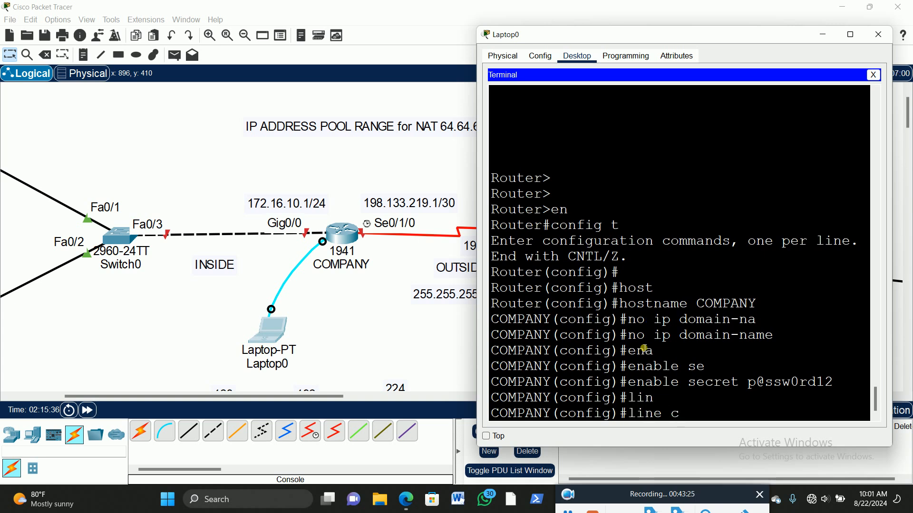
key(Tab)
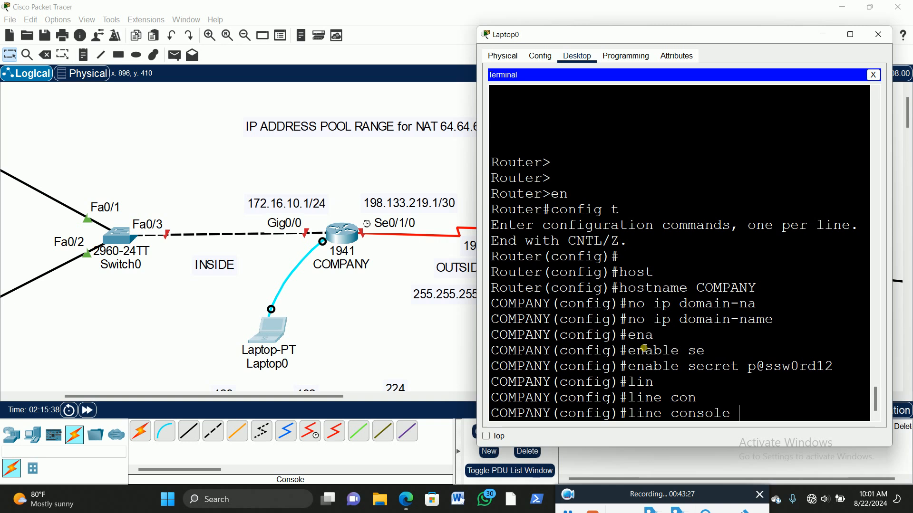
text(0)
key(Return)
text(ex)
text(c)
key(Tab)
text(00)
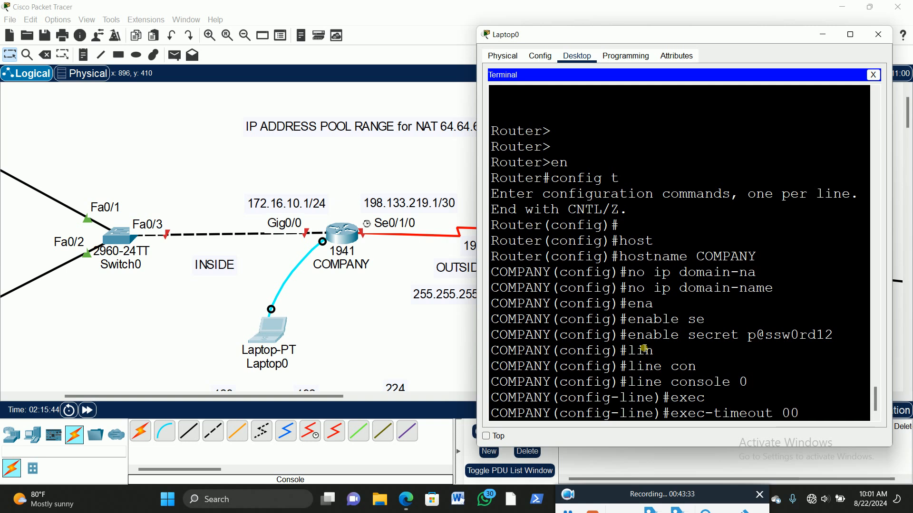
key(Return)
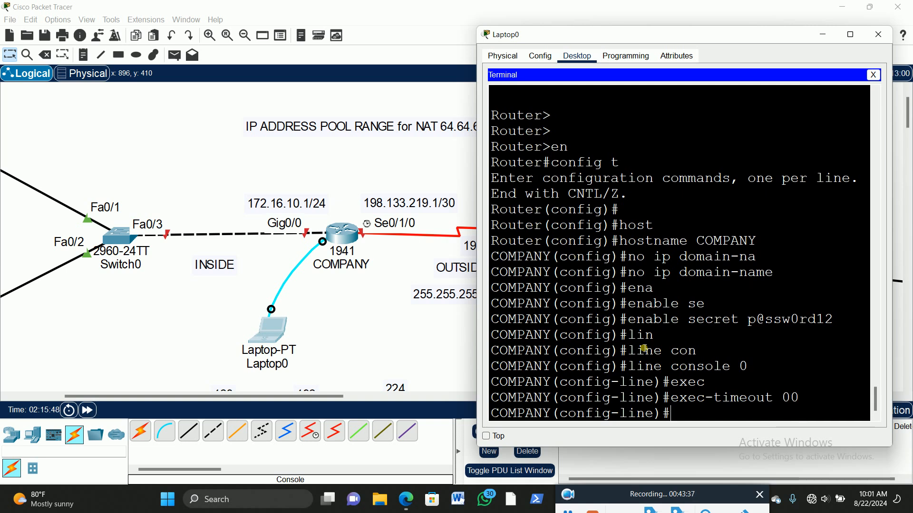
Step: Set the console line password on the COMPANY router
text(pas)
key(Tab)
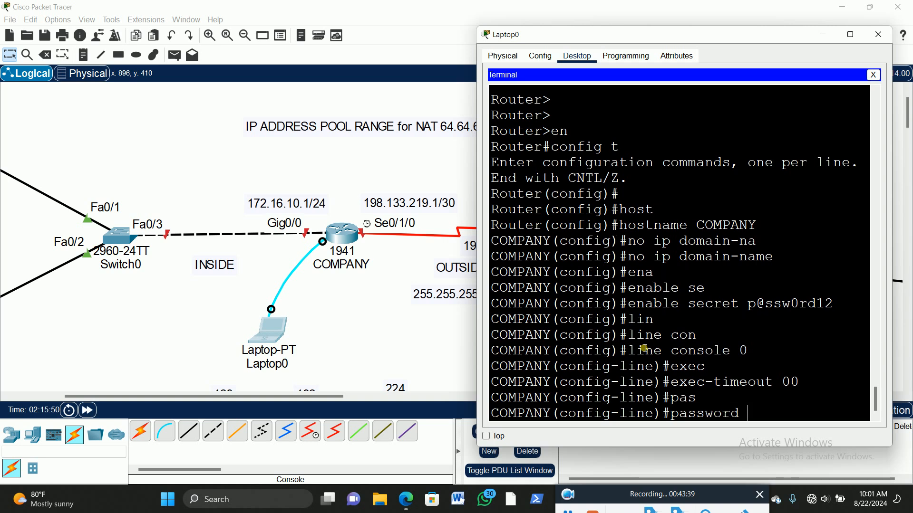
text(p@ssw0rd12)
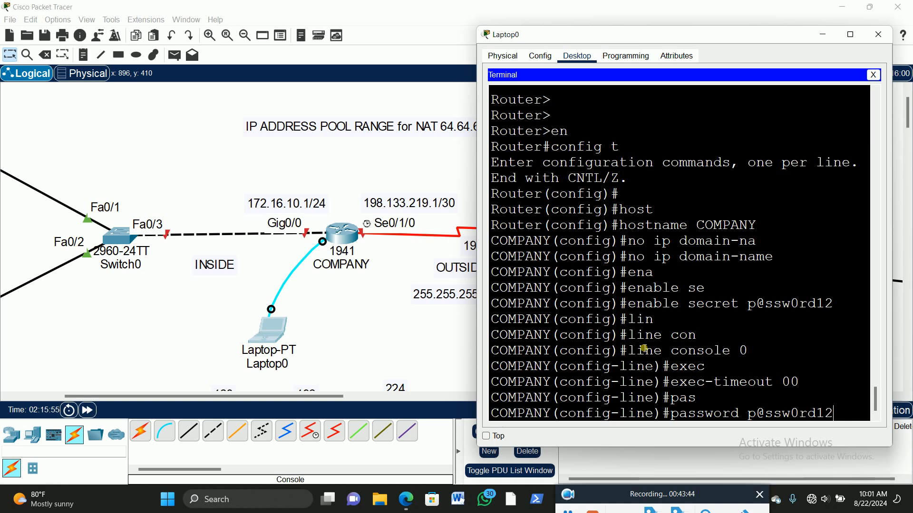
key(Return)
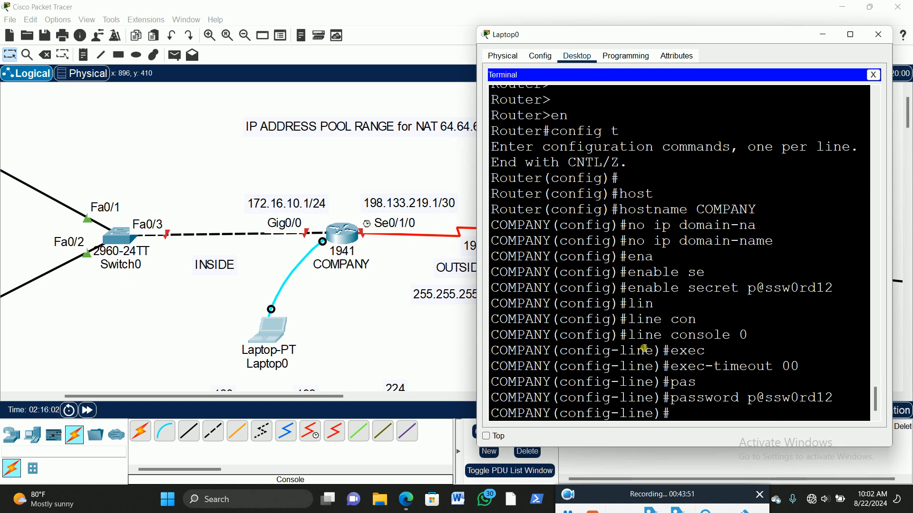
Step: Turn on logging synchronous for the console line and exit to global configuration mode
text(loggin)
key(Tab)
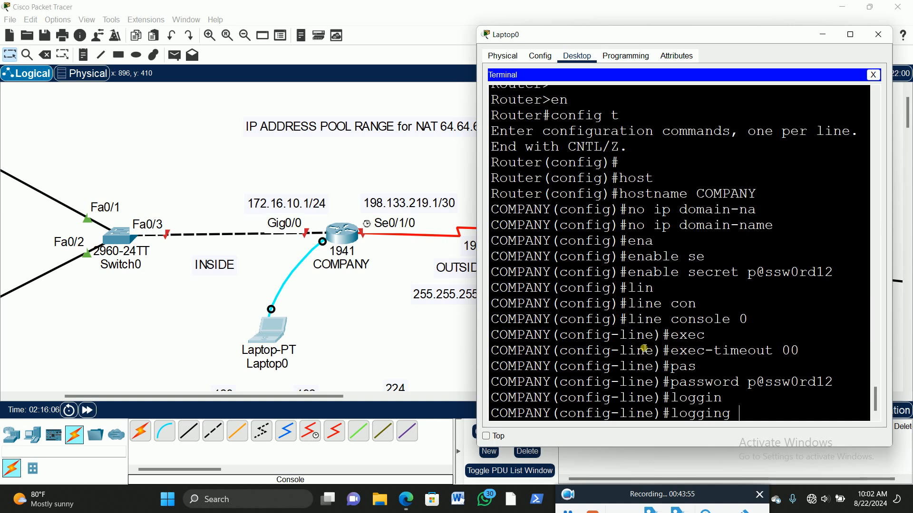
text(sy)
key(Tab)
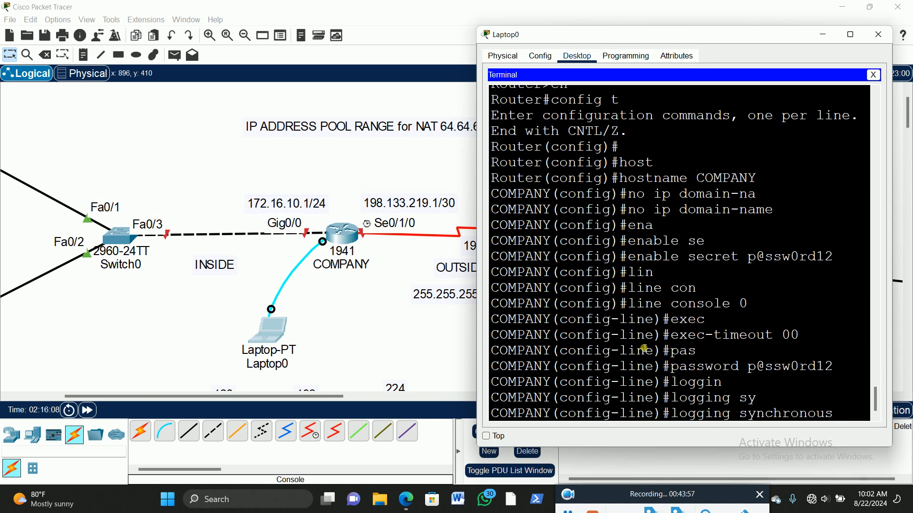
key(Return)
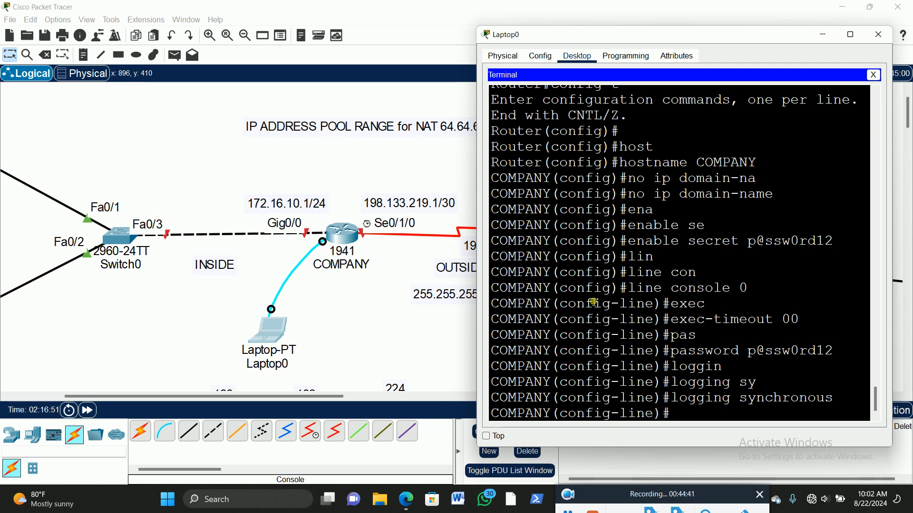
text(exi)
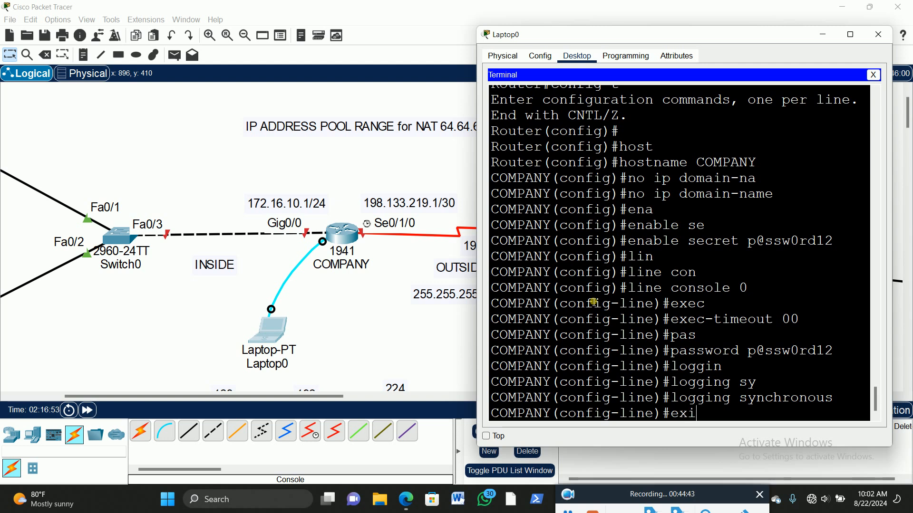
text(t)
key(Return)
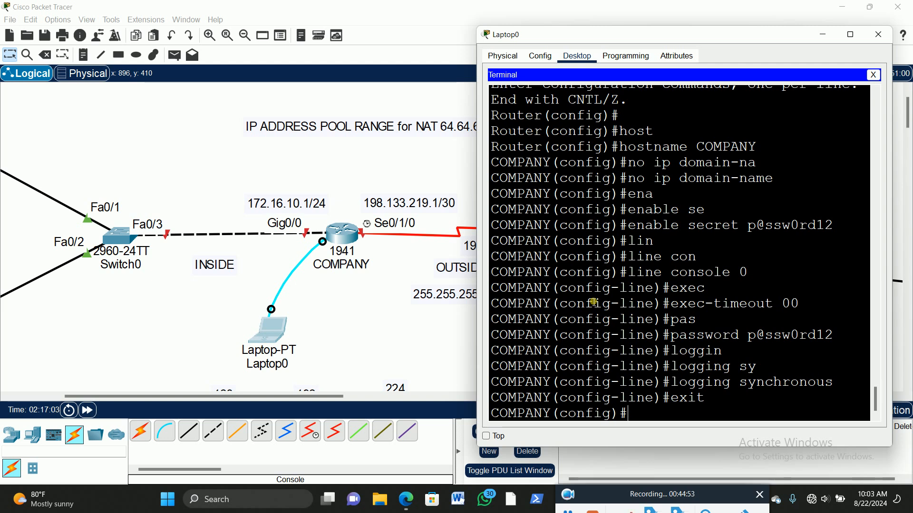
Step: Assign IP address 172.16.10.1 with mask 255.255.255.0 to the COMPANY router's gig0/0 interface
text(int gig0/0)
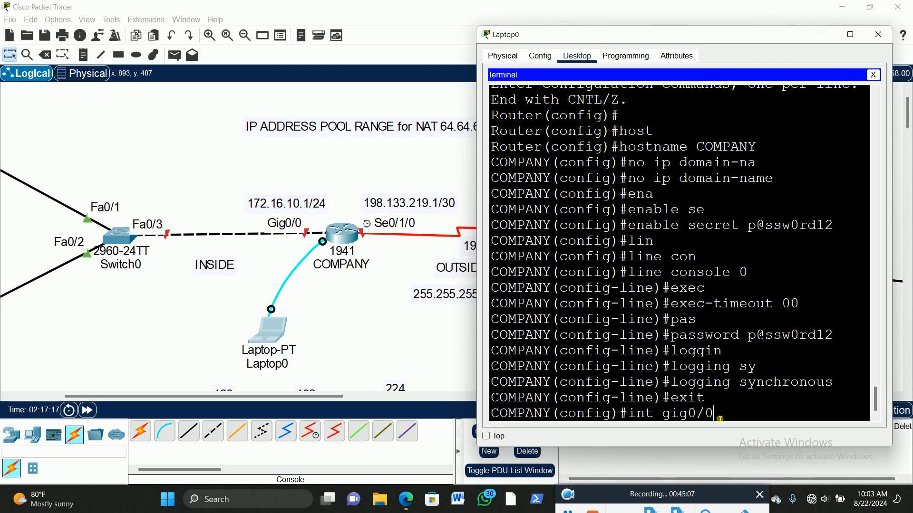
key(Return)
text(ip add)
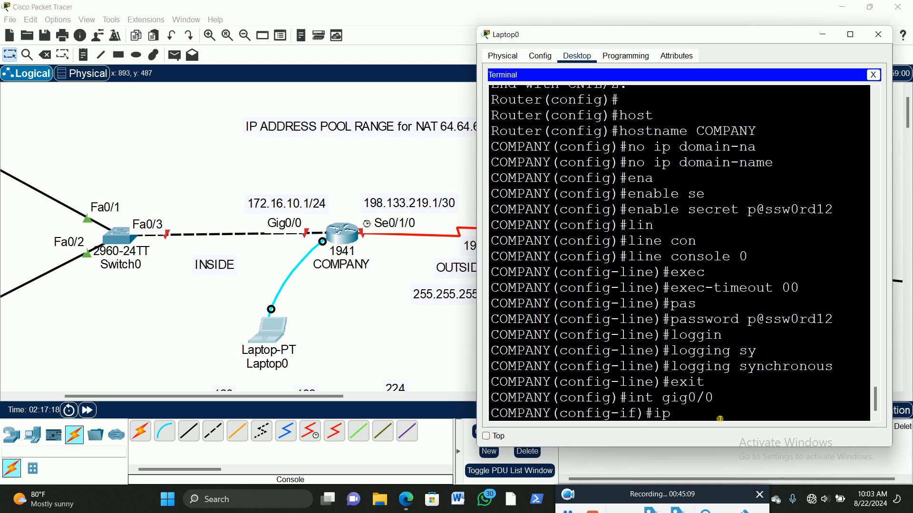
key(Tab)
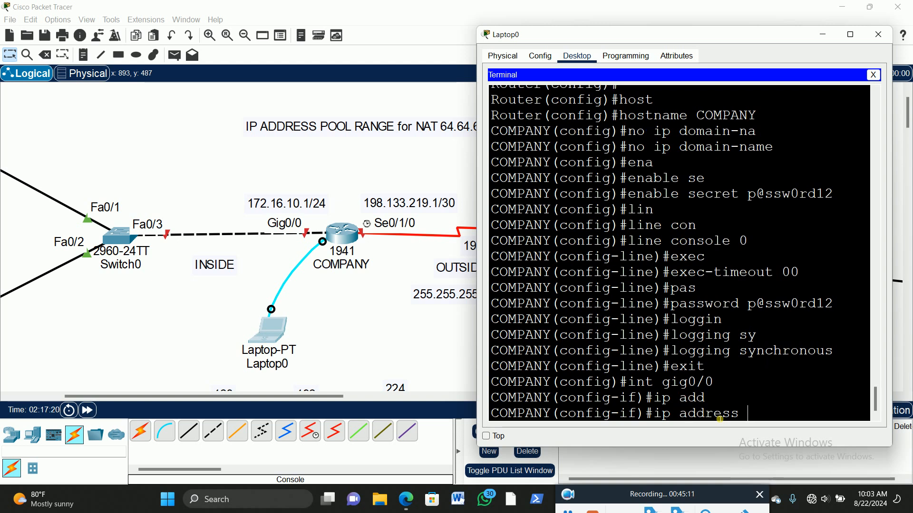
text(172.16.10.1)
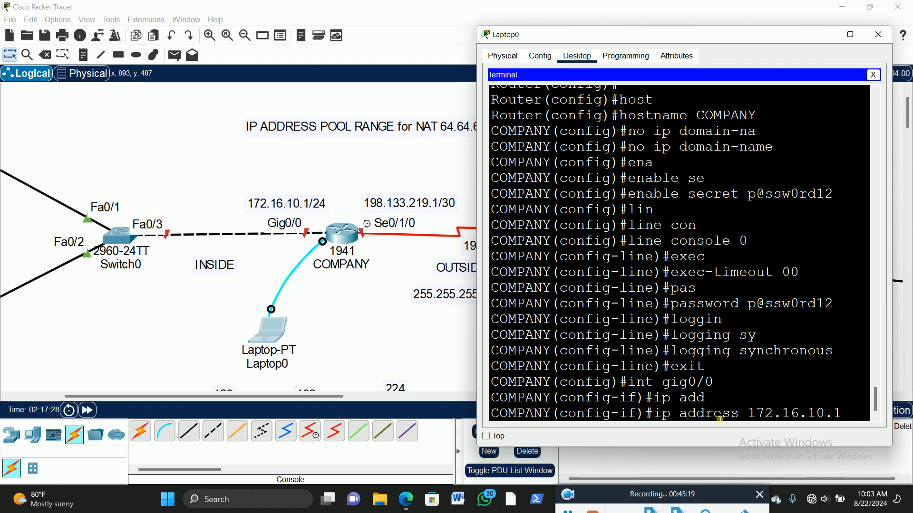
text( 255)
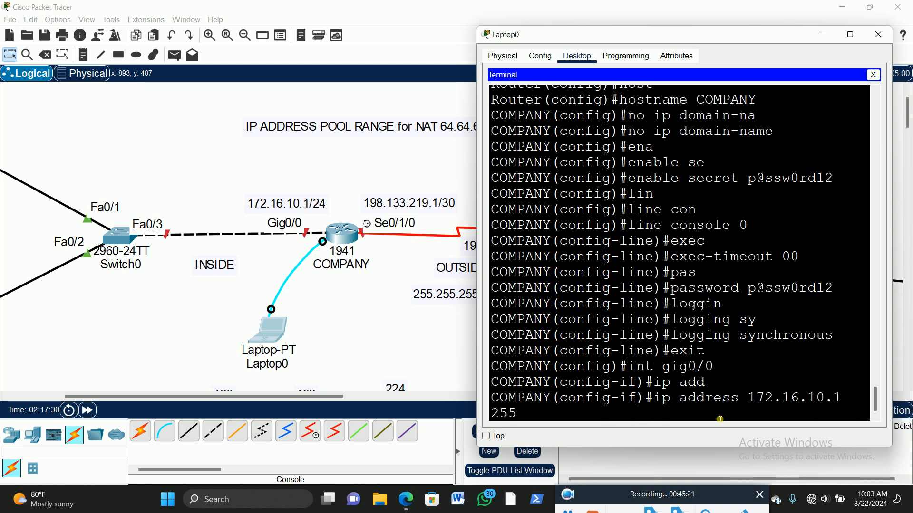
text(.255.255.0)
key(Return)
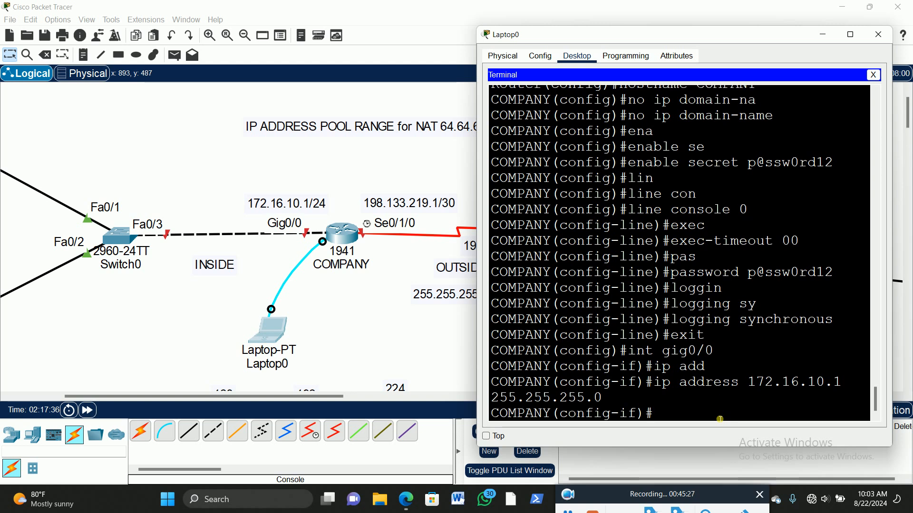
Step: Enable the COMPANY router's gig0/0 interface with no shut and exit to global configuration mode
text(no shut)
key(Return)
key(Return)
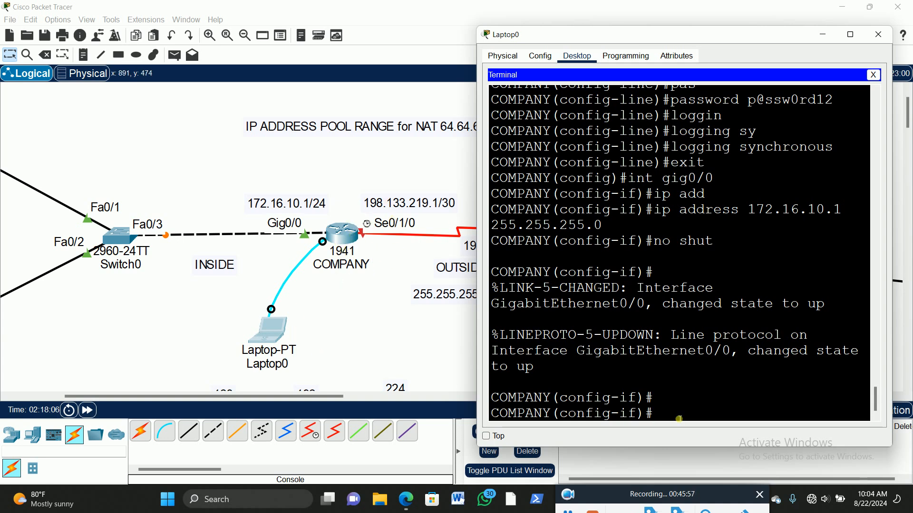
text(exit)
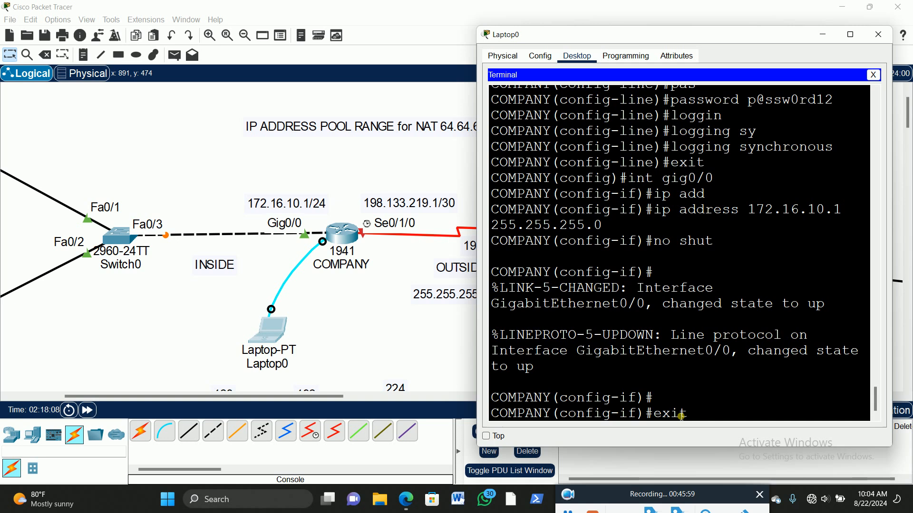
key(Return)
key(Return)
Step: Assign IP address 198.133.219.1 with mask 255.255.255.252 to the COMPANY router's se0/1/0 interface and enable it
text(int se)
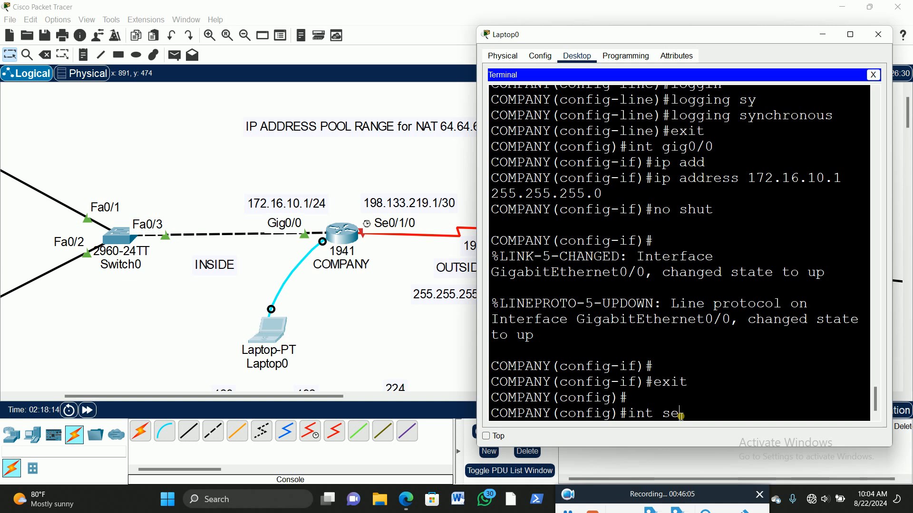
text(0/1/0)
key(Return)
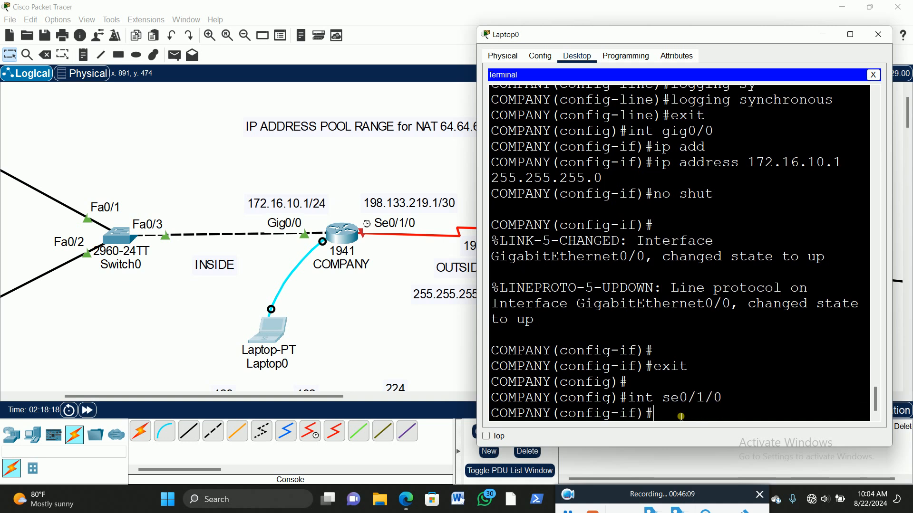
text(ip add)
key(Tab)
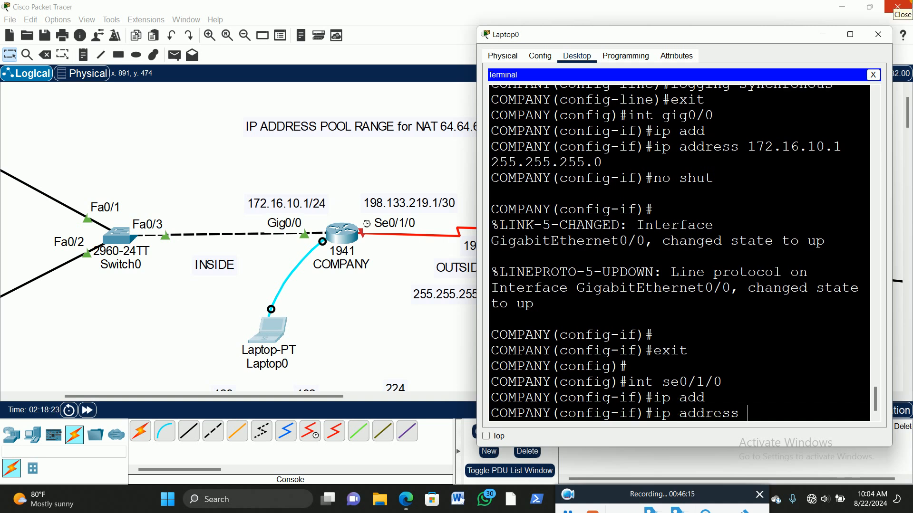
text(198.)
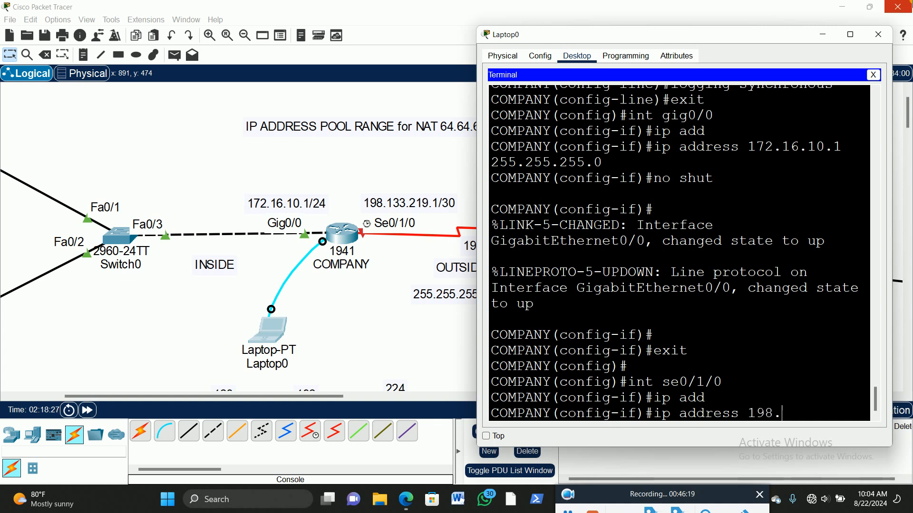
text(133.21)
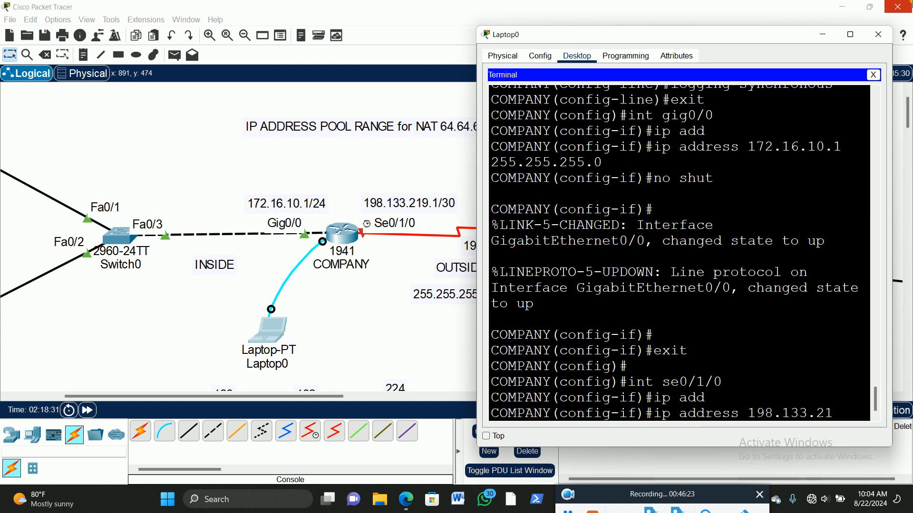
text(9.1)
text( 25)
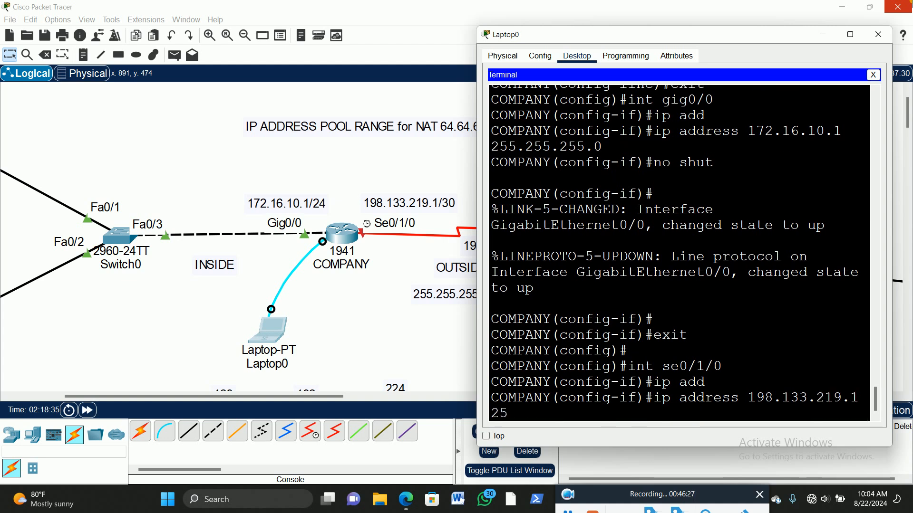
text(5.255.255.252)
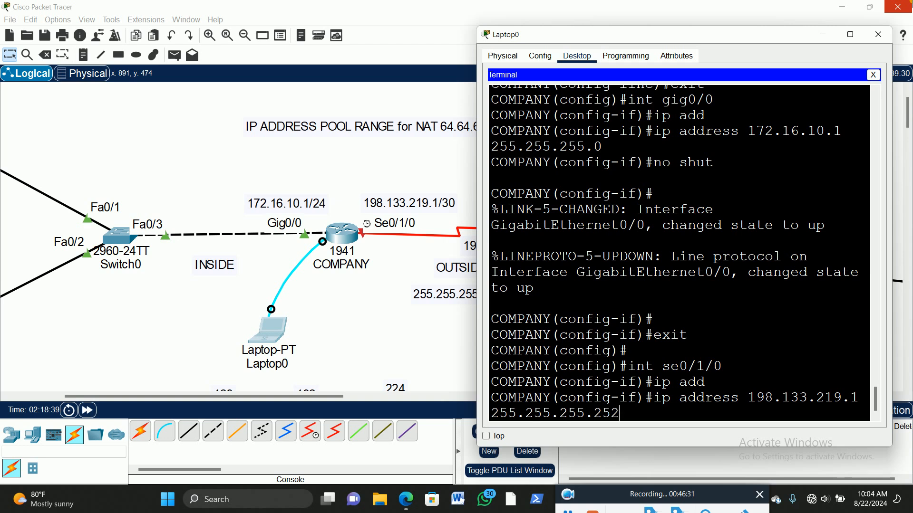
key(Return)
text(no shut)
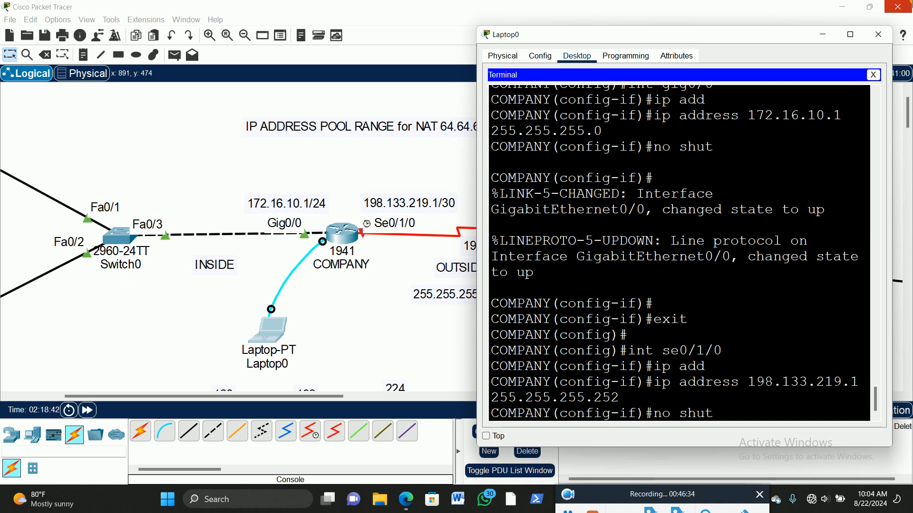
key(Return)
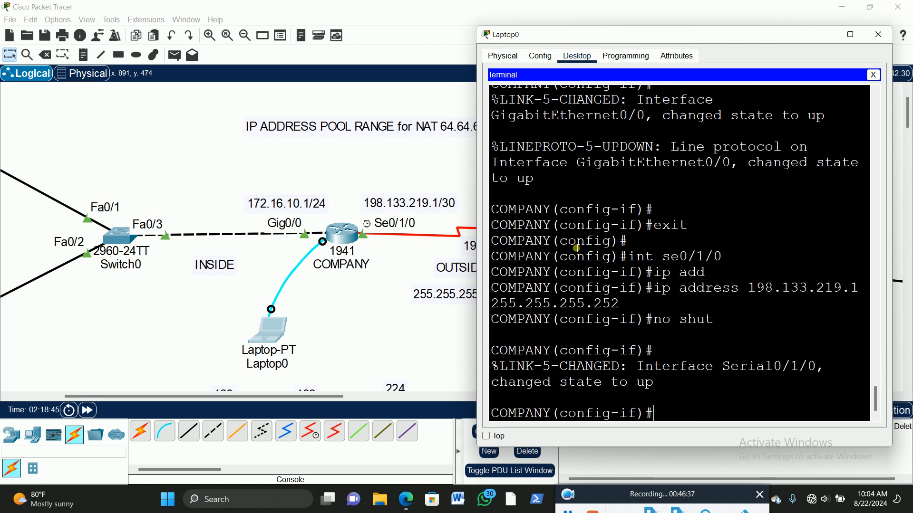
Step: Set the clock rate of the COMPANY router's se0/1/0 interface to 56000 and exit to global configuration mode
drag(311, 403, 345, 404)
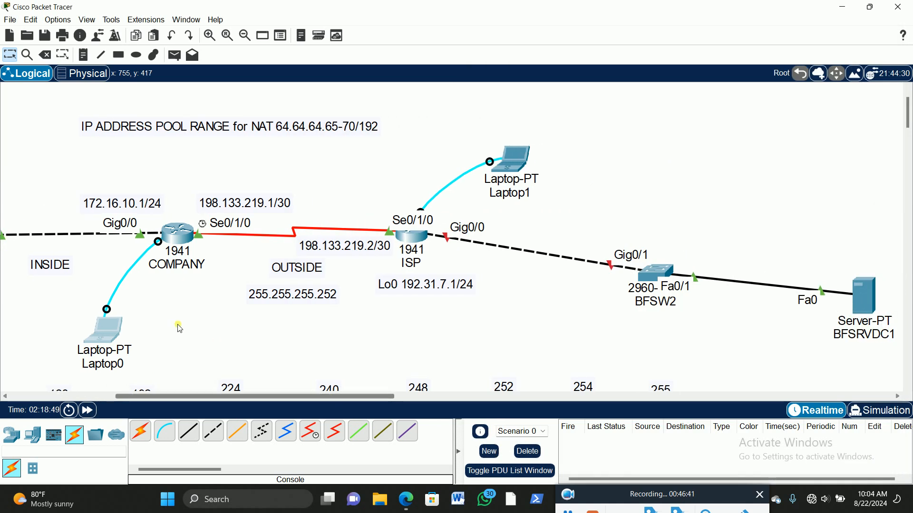
click(107, 330)
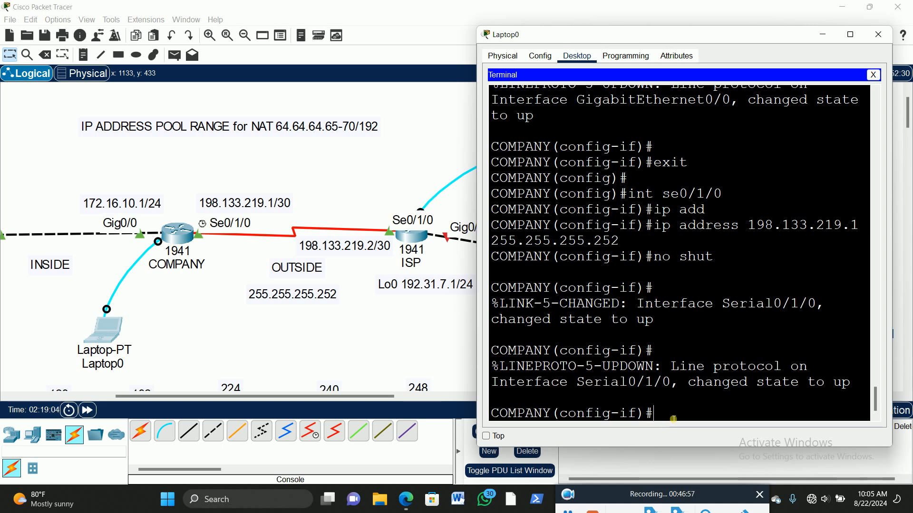
text(clo)
key(Tab)
text(ra)
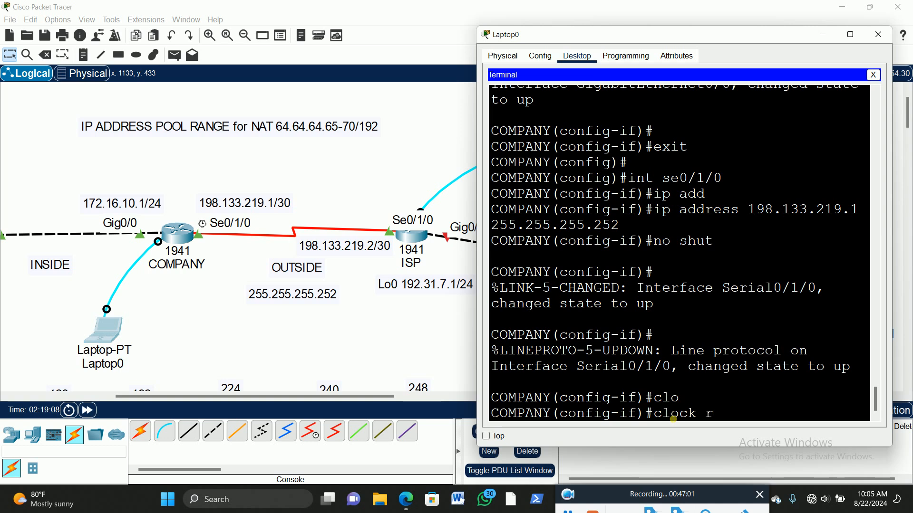
key(Tab)
text(56000)
key(Return)
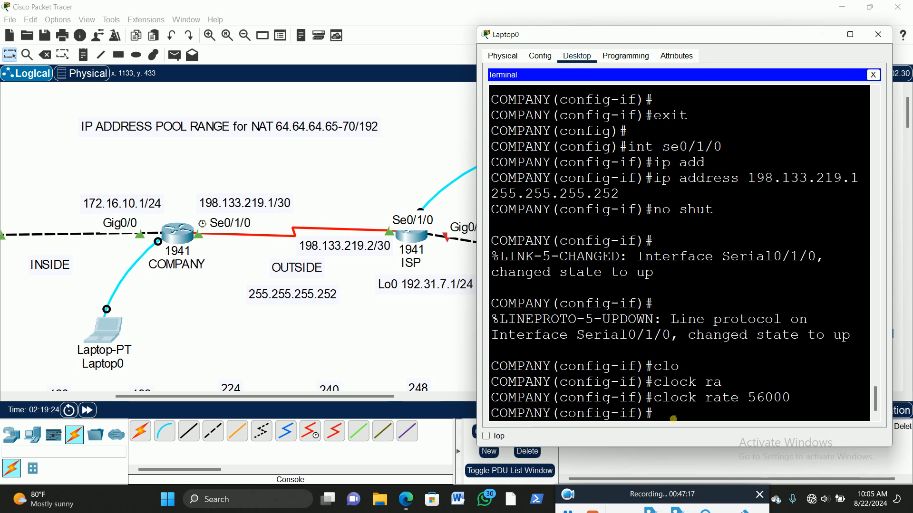
text(exit)
key(Return)
key(Return)
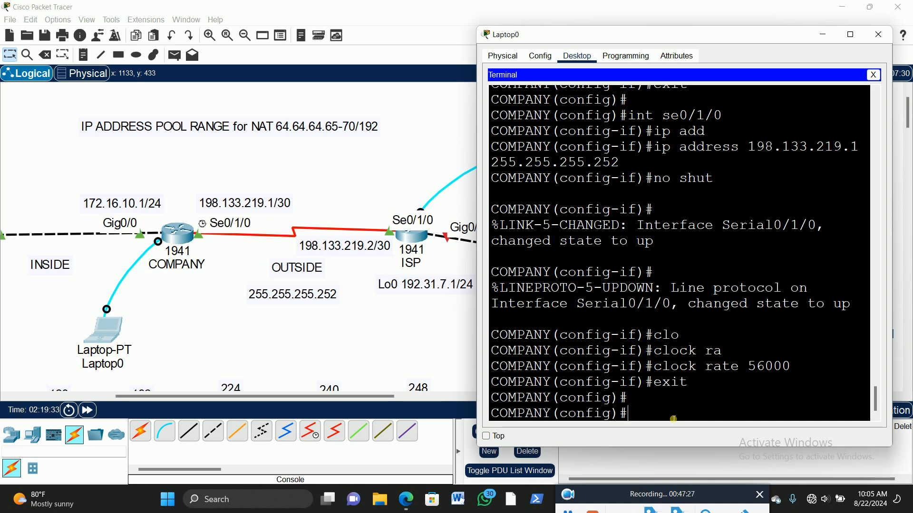
Step: Begin a default ip route command on the COMPANY router with destination 0.0.0.0 and mask 0.0.0.0
text(ip rou)
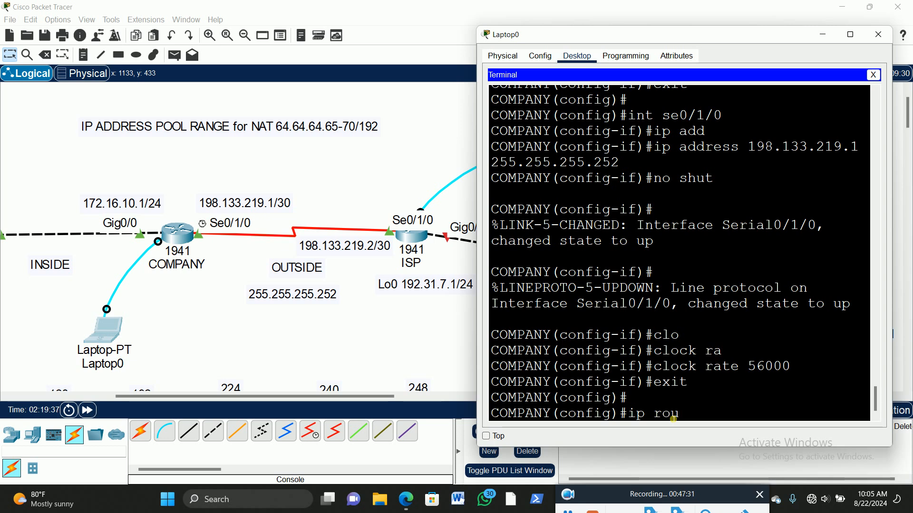
text(t)
key(Tab)
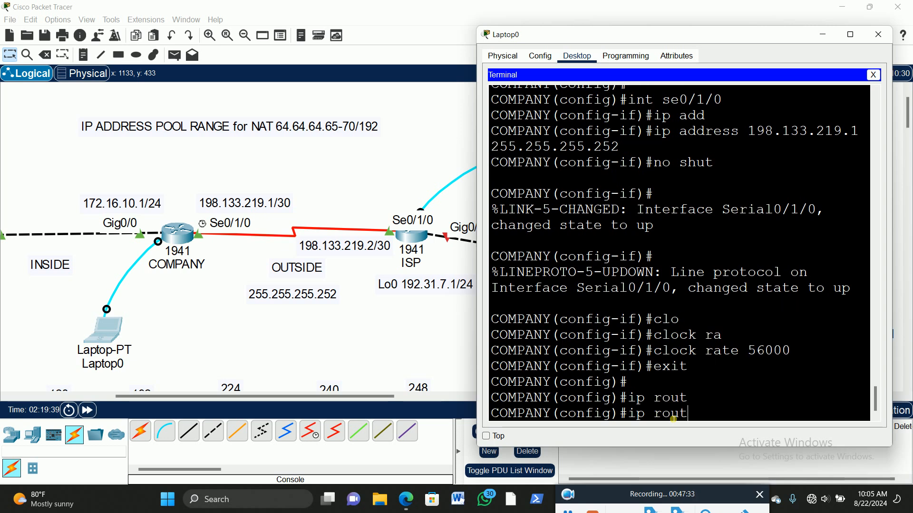
text(e)
key(Tab)
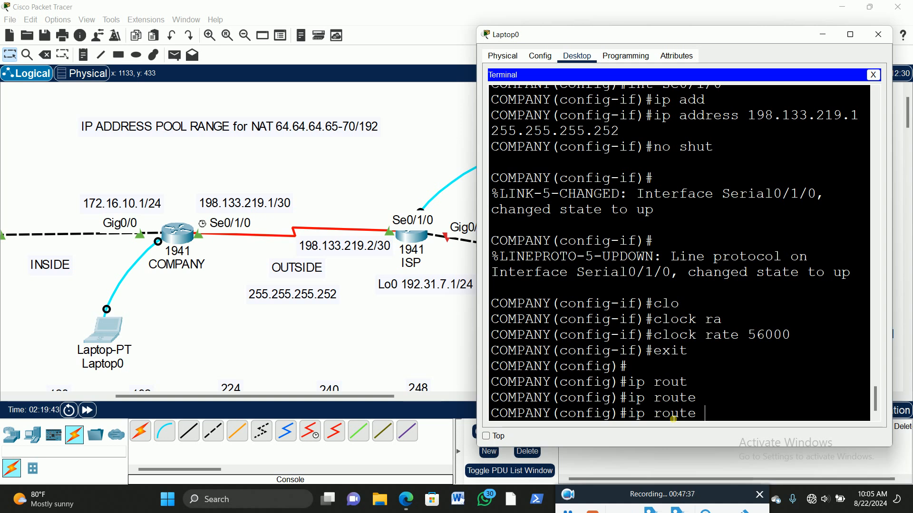
text(0.0.0.0 0.0.0.0)
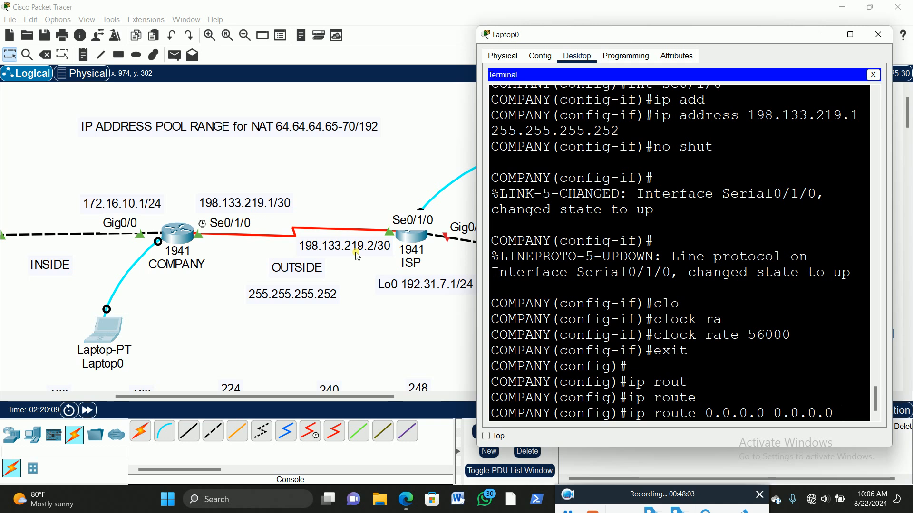
Step: Display the help for the route's forwarding target and examine the interface options and the all-zero destination and mask
text(?)
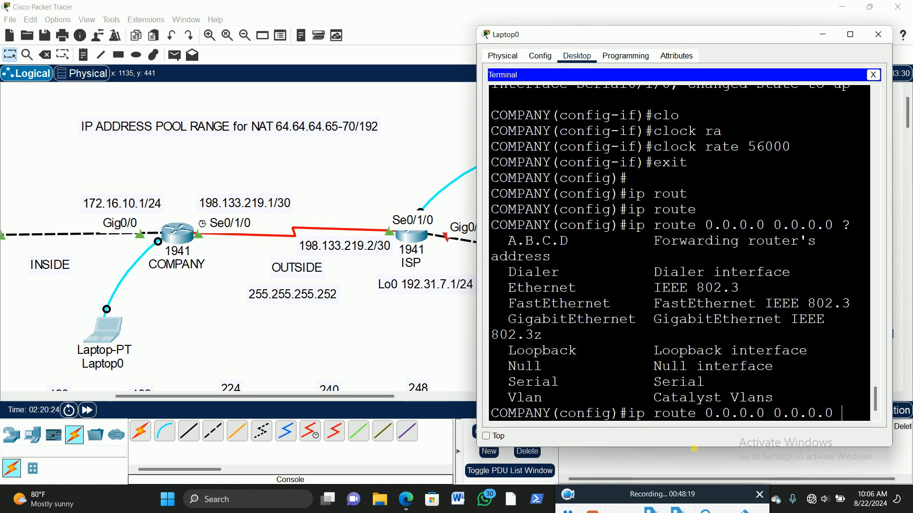
drag(508, 383, 560, 383)
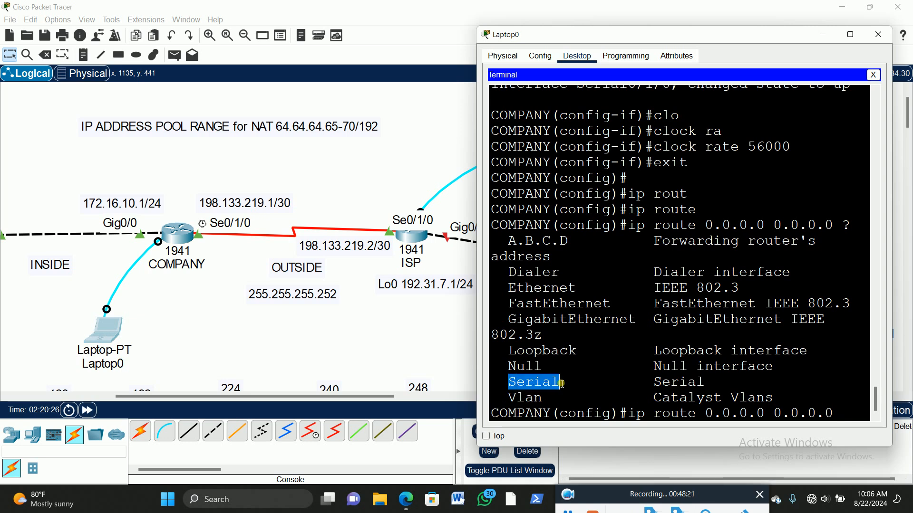
drag(508, 320, 636, 320)
drag(509, 305, 617, 309)
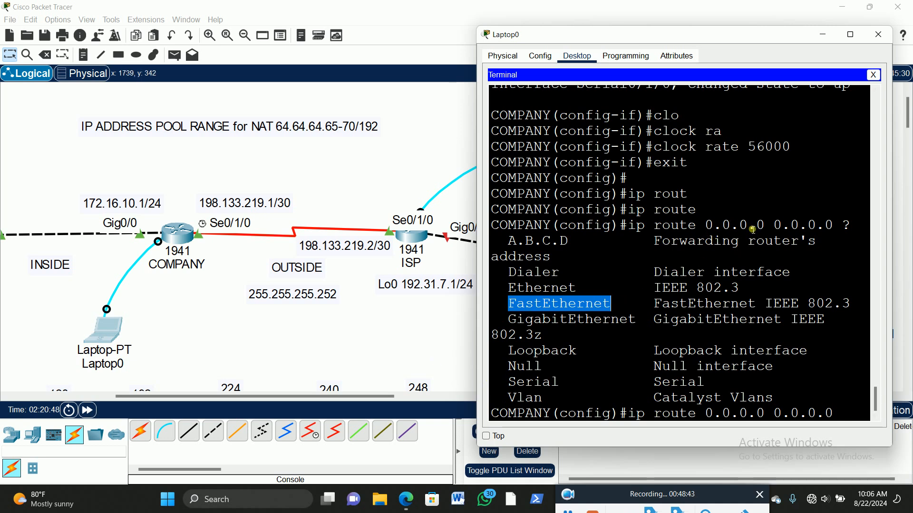
drag(767, 225, 710, 234)
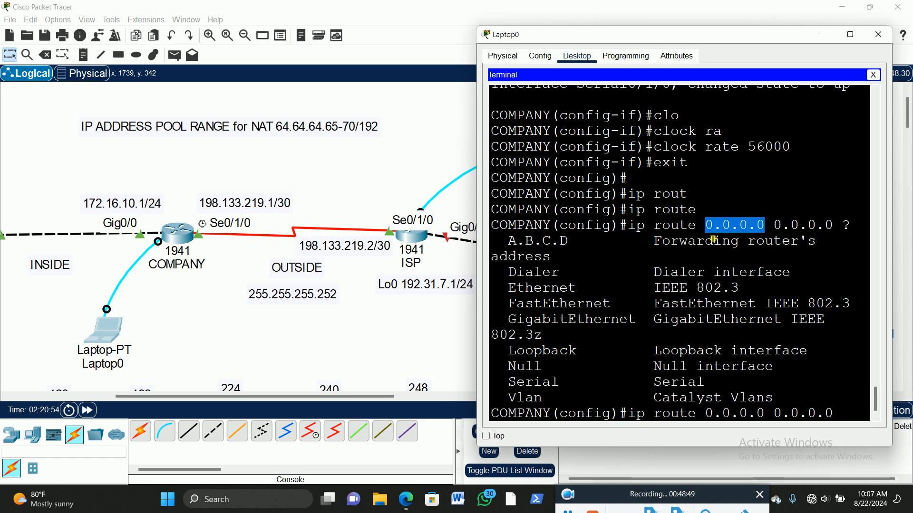
drag(835, 227, 784, 231)
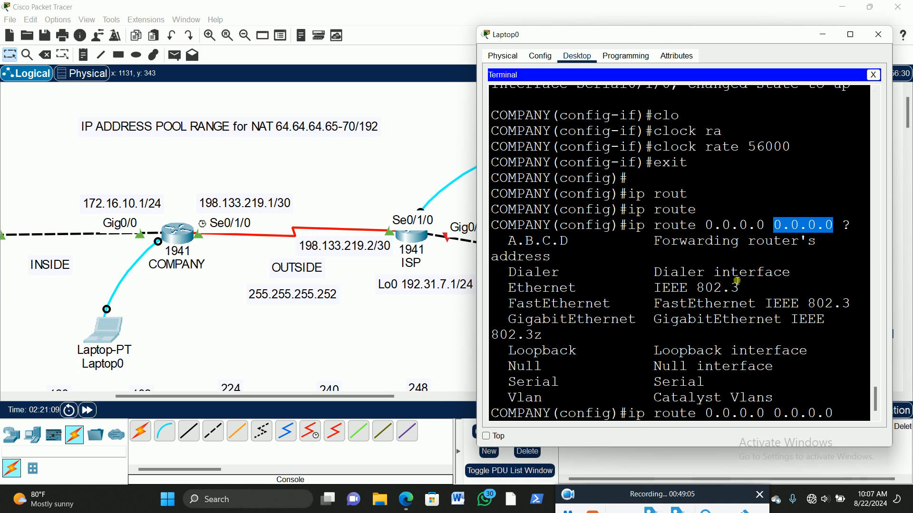
Step: Try to complete the default route with the serial keyword followed by next hop 198.133.219.2
click(846, 412)
text(se)
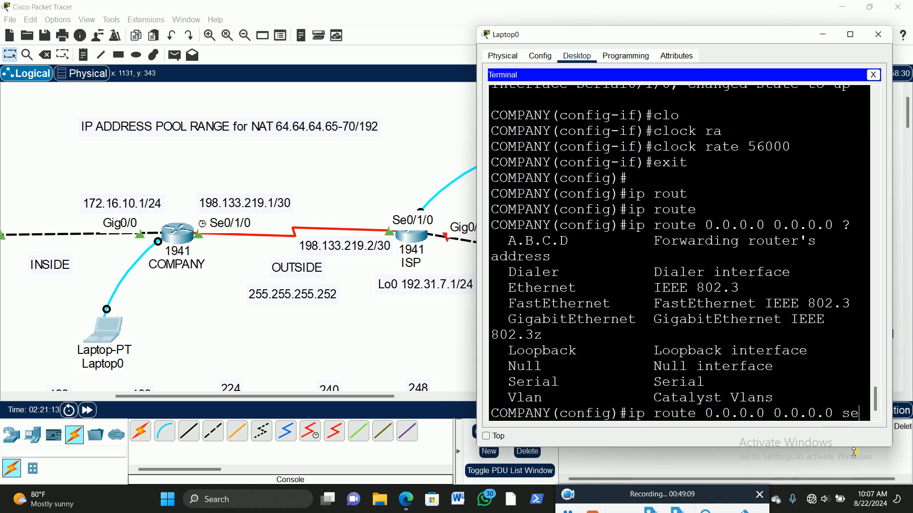
key(Tab)
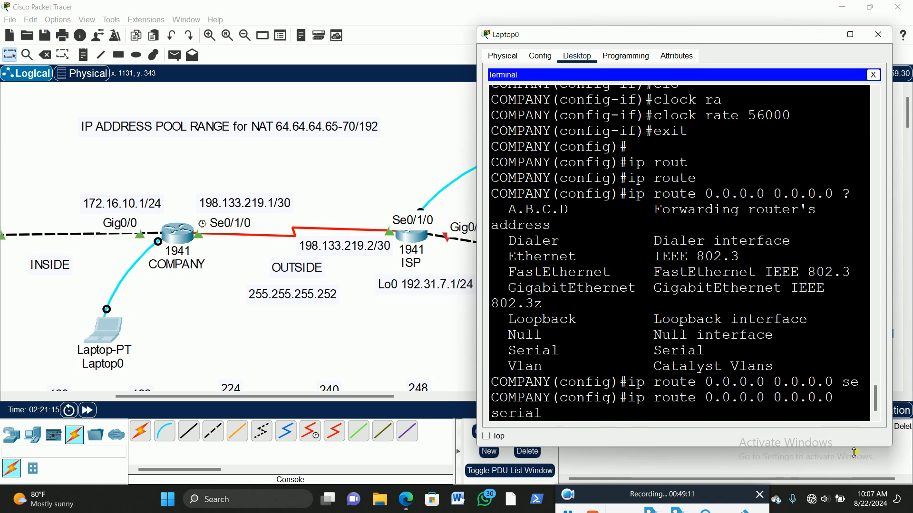
text(1)
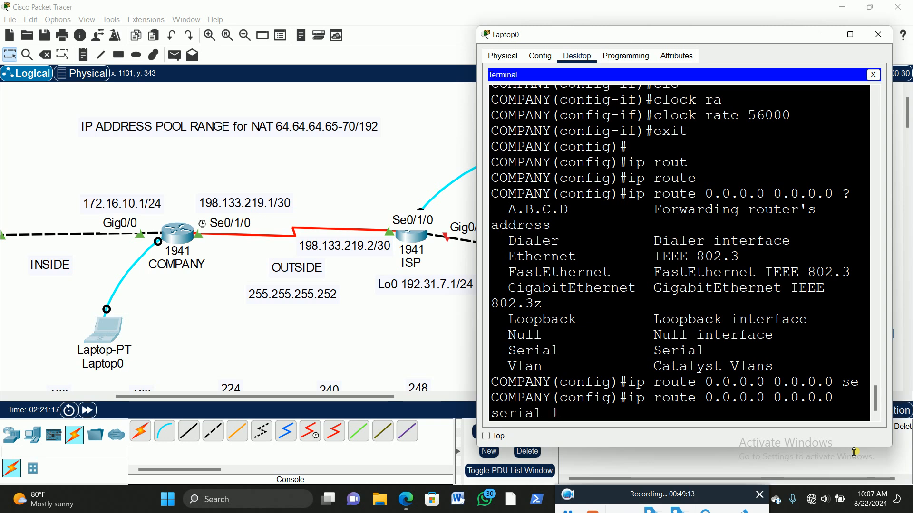
text(98.133.219.2)
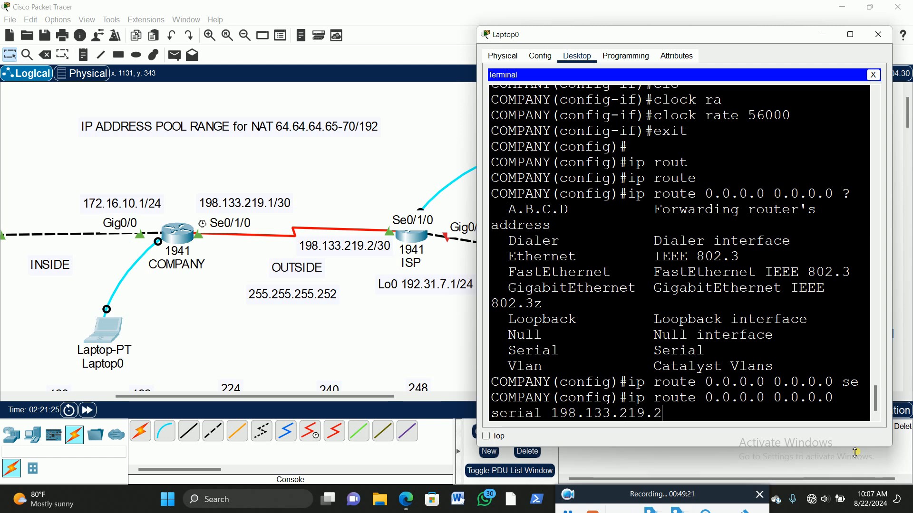
key(Return)
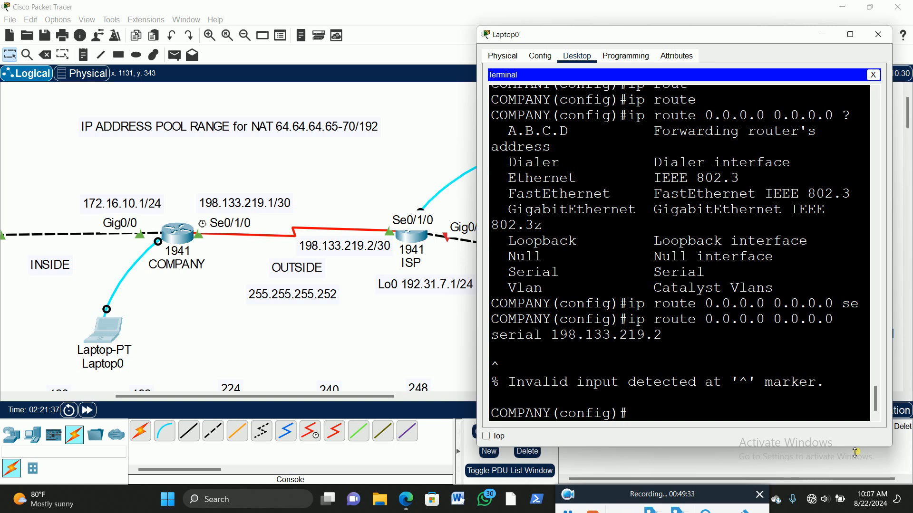
Step: Recall the default route command, remove the serial keyword before next hop 198.133.219.2 and submit it again
key(Up)
key(Left)
key(Left)
key(Left)
key(Left)
key(Left)
key(Left)
key(Left)
key(Left)
key(Left)
key(Left)
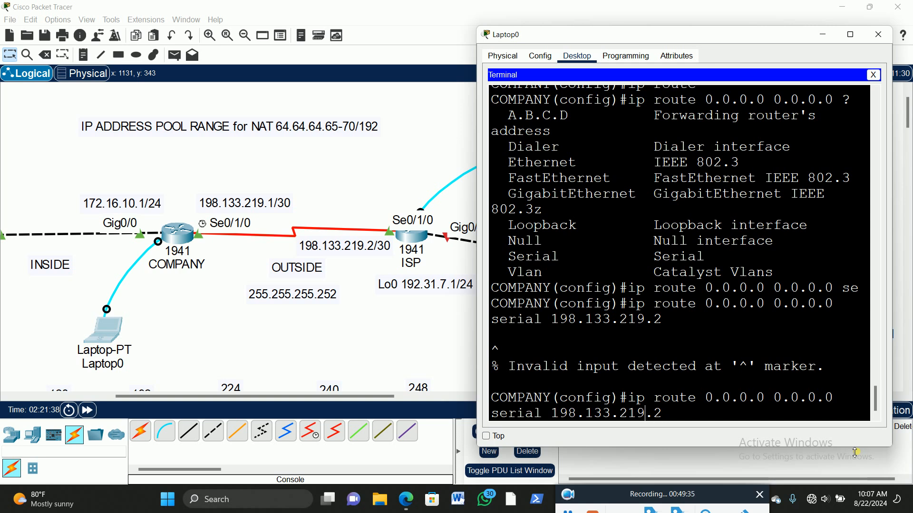
key(Left)
key(Left)
key(Left)
key(Left)
key(BackSpace)
key(BackSpace)
key(BackSpace)
key(BackSpace)
key(BackSpace)
key(Return)
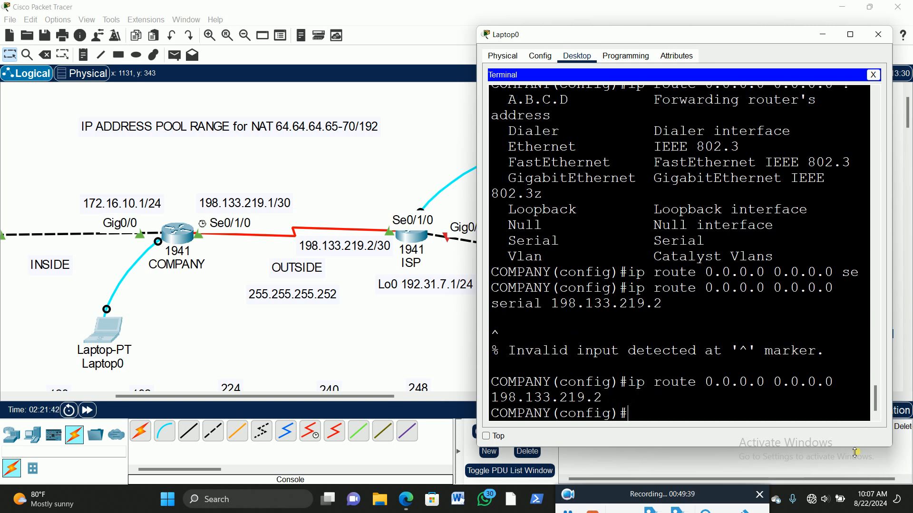
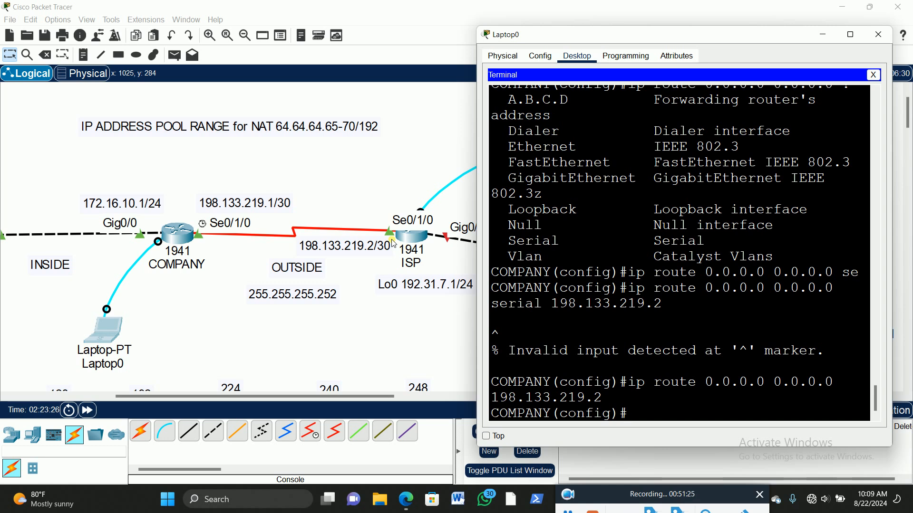
click(607, 501)
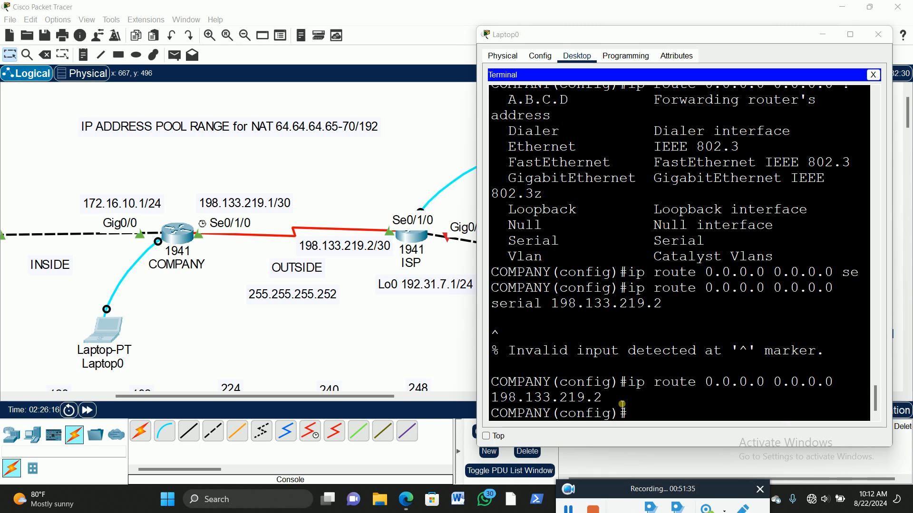
drag(604, 403, 491, 404)
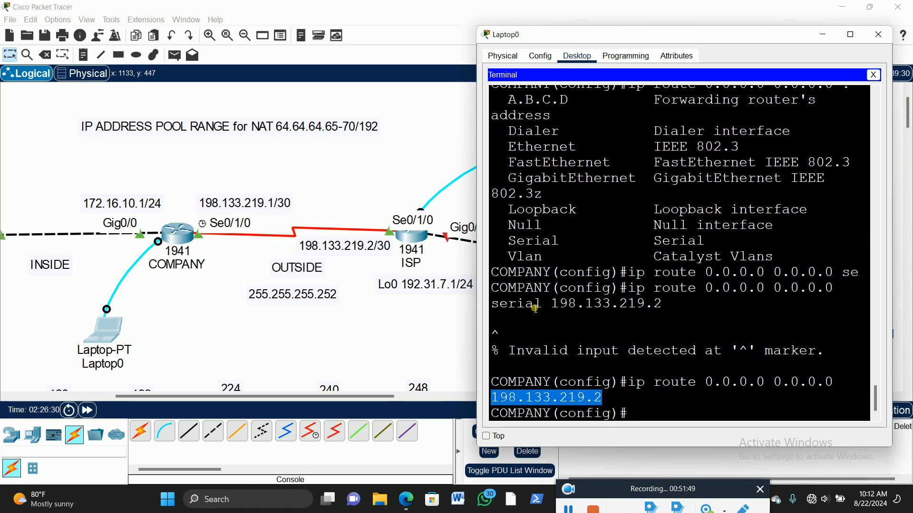
click(665, 416)
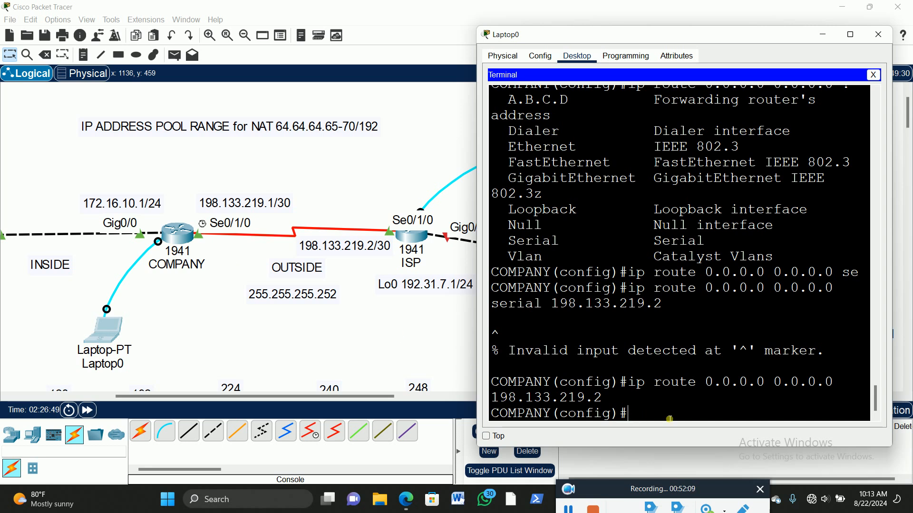
Step: Begin a permit entry for access-list 20 on the COMPANY router
text(acc)
key(Tab)
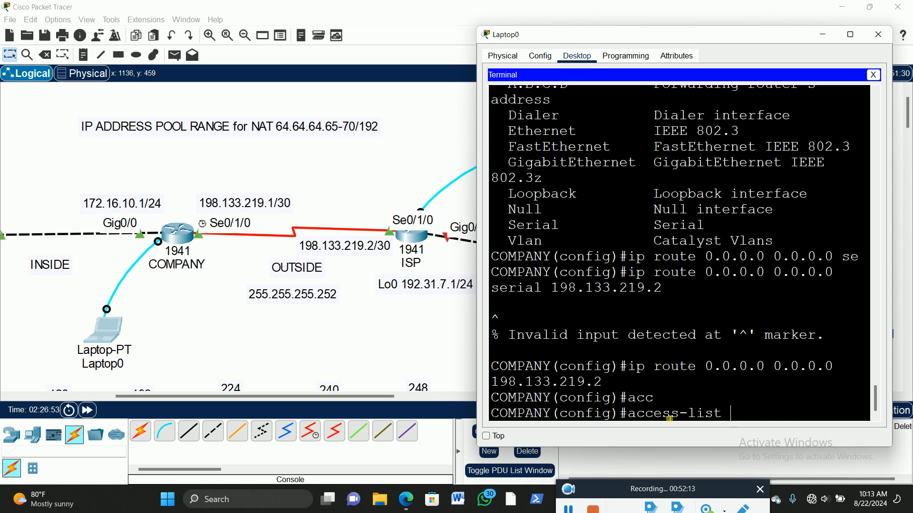
text(1)
key(BackSpace)
text(20)
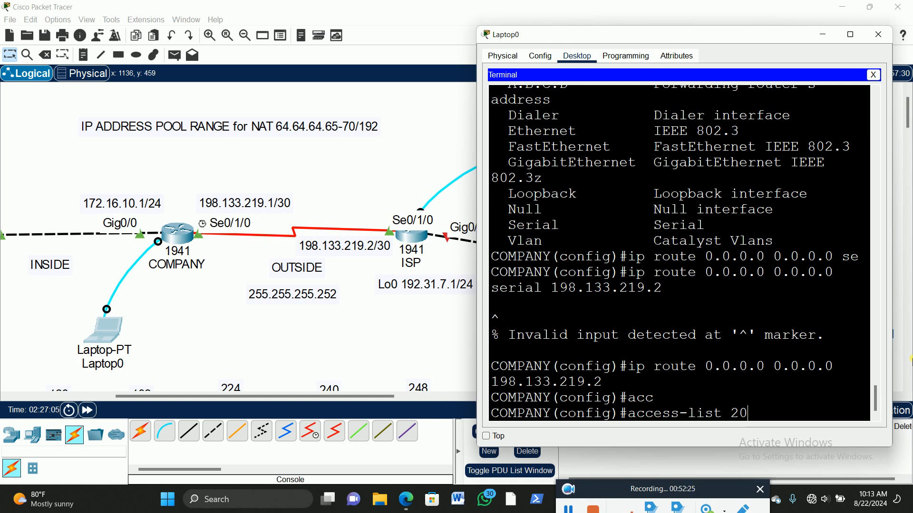
text(per)
key(Tab)
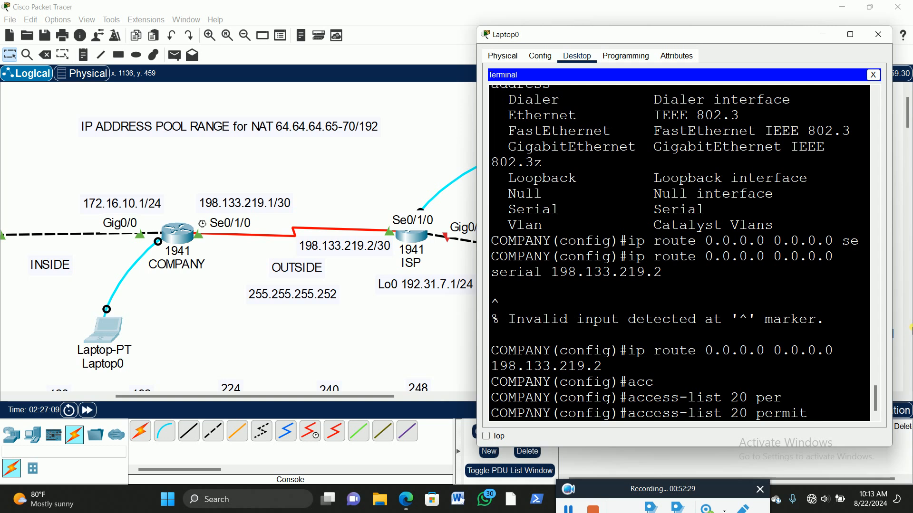
Step: Complete the access list entry with source network 172.16.10.0 and wildcard mask 0.0.0.255, and submit it
text(172.16.10.0)
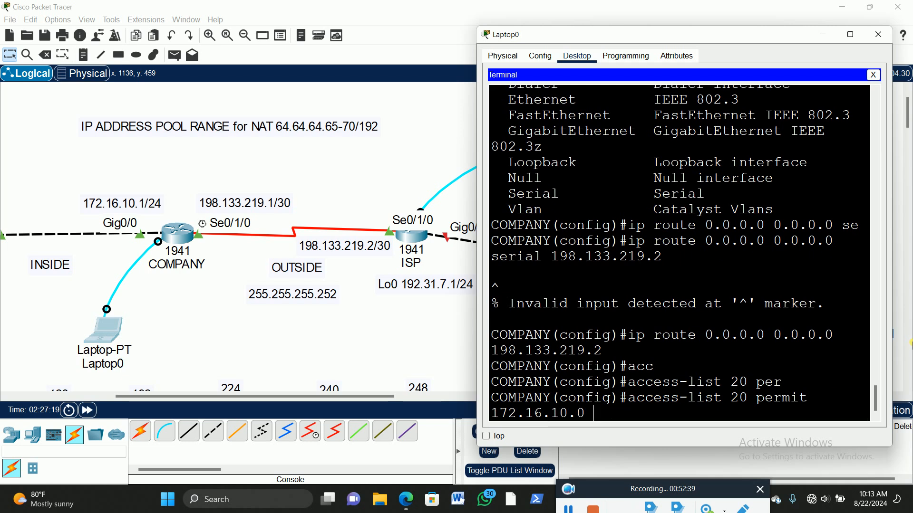
text( 0.0.0.255)
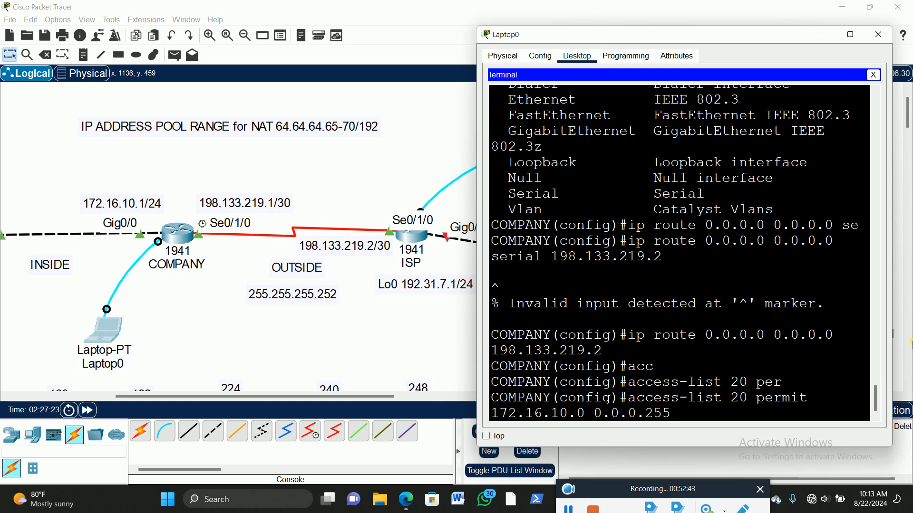
key(Return)
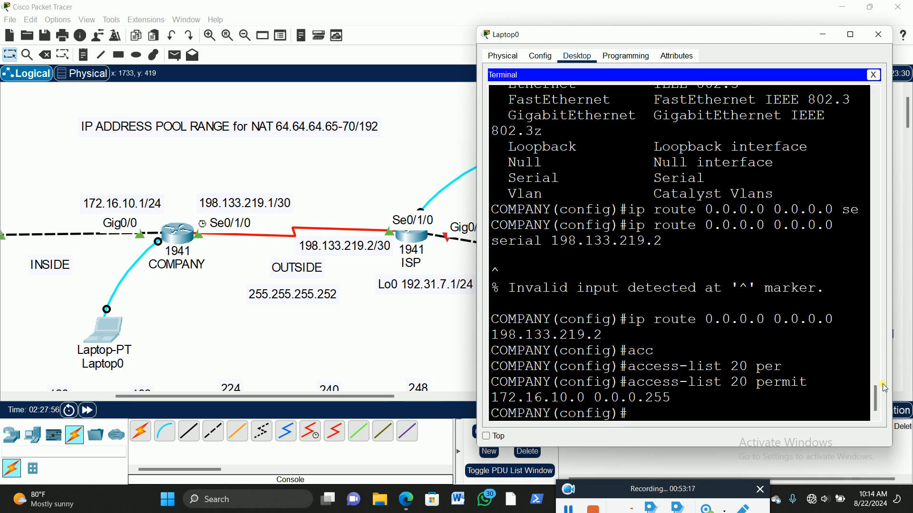
Step: Begin an ip nat inside source command in the COMPANY router's global configuration
text(ip nat)
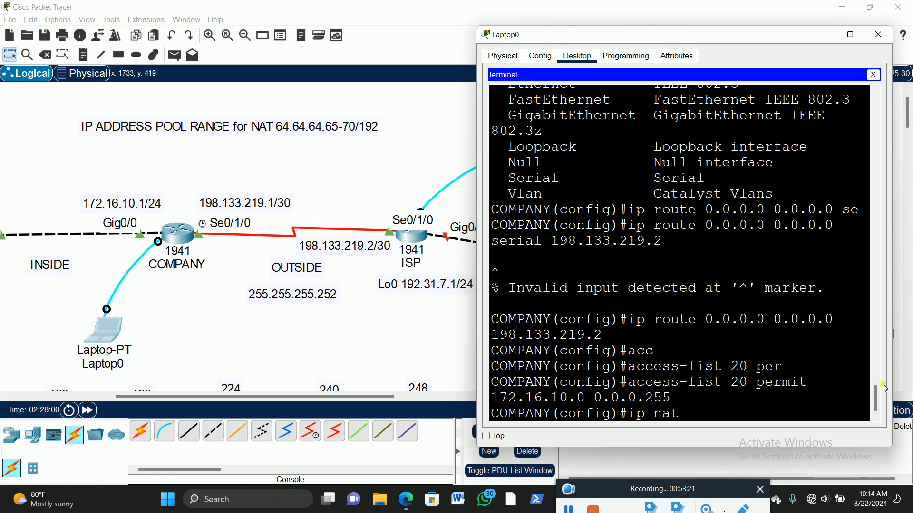
key(Tab)
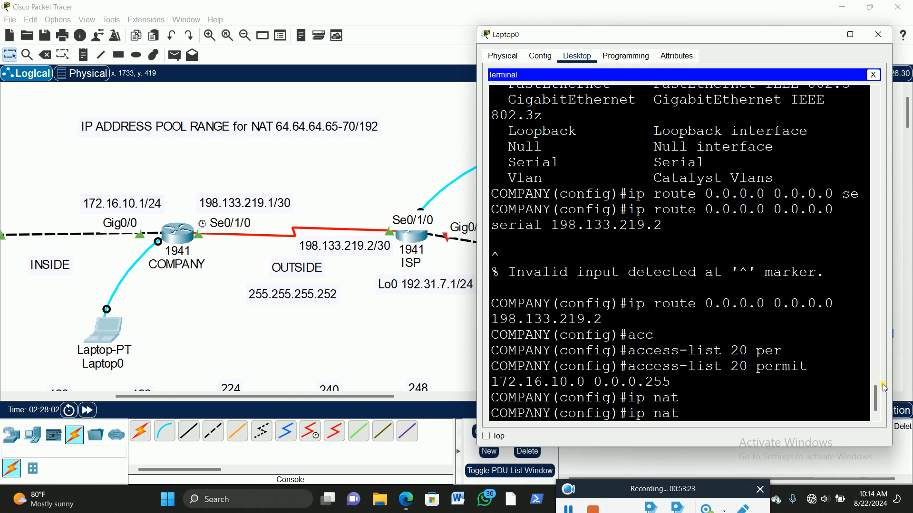
text(in)
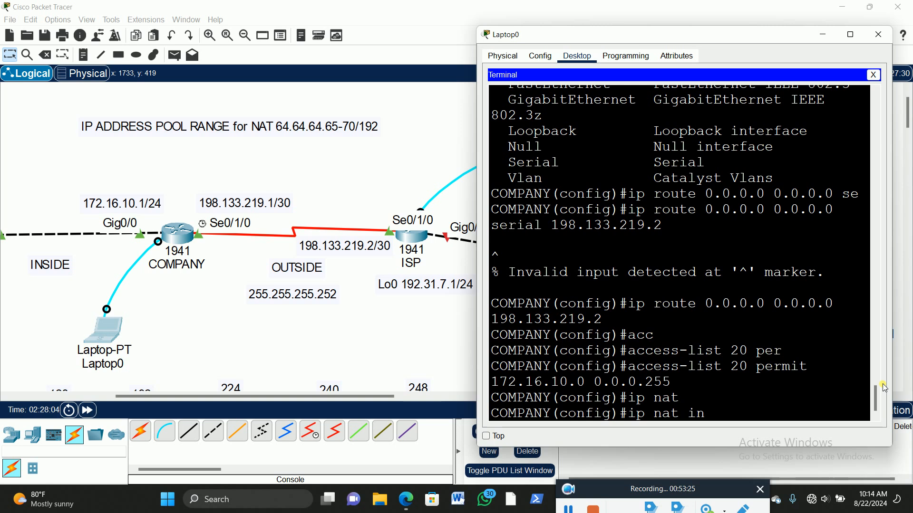
text(si)
key(Tab)
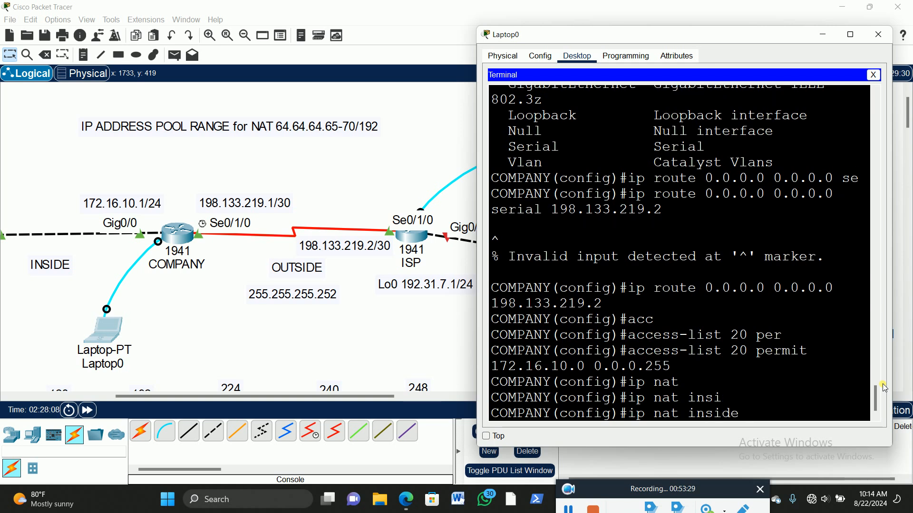
text(ou)
key(Tab)
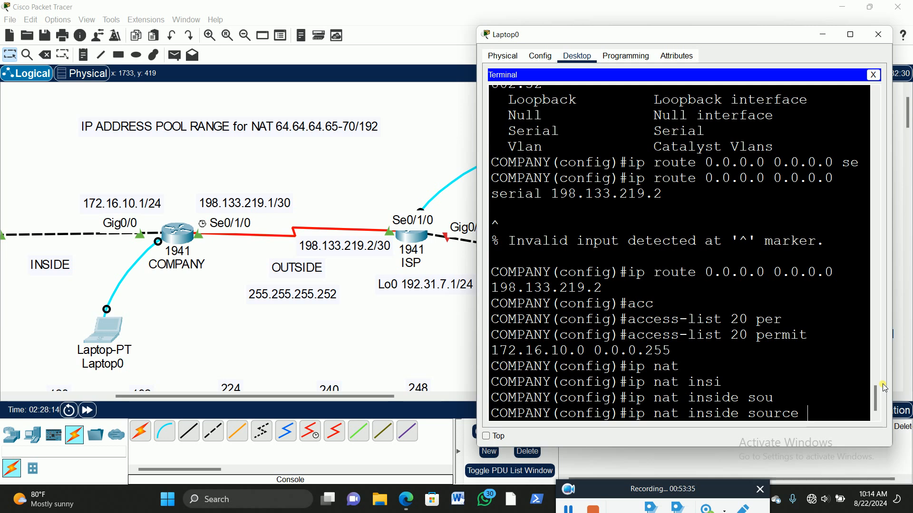
Step: Reference list 20 as the source list of the NAT command and widen the Laptop0 terminal window
text(li)
key(Tab)
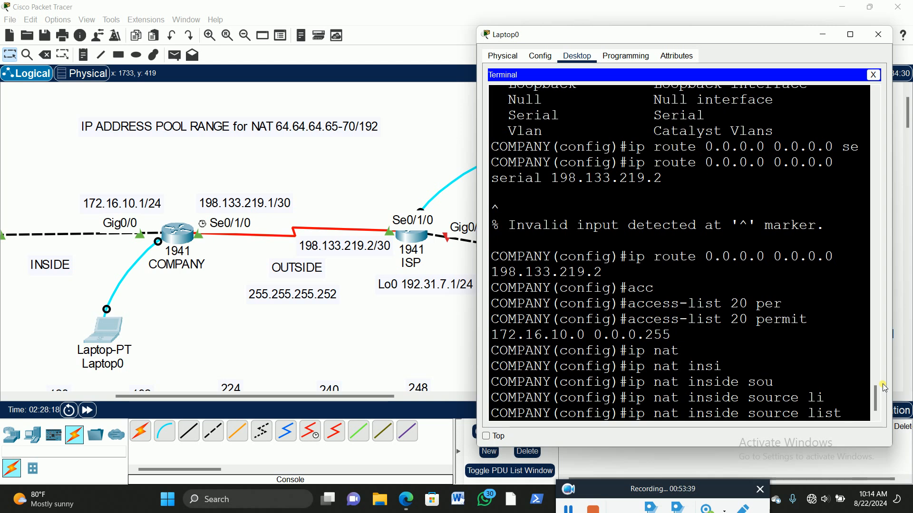
text(20)
key(Tab)
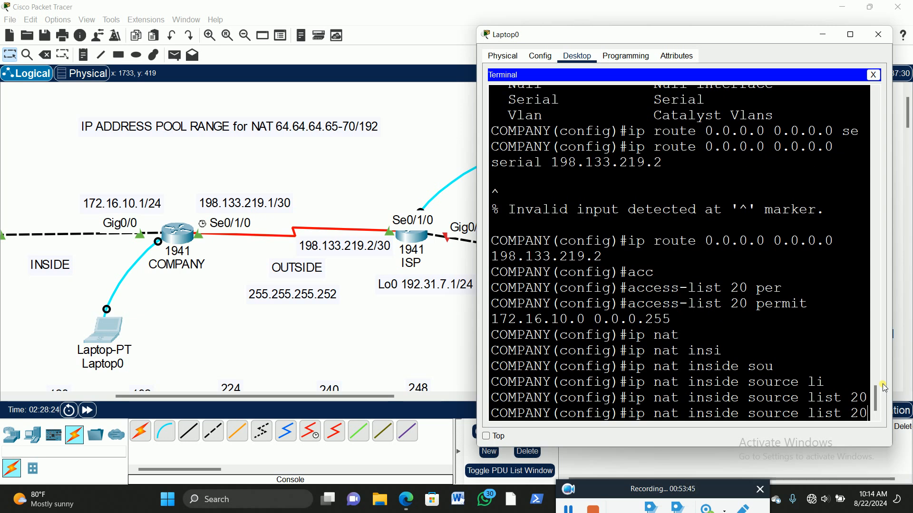
drag(478, 252, 384, 253)
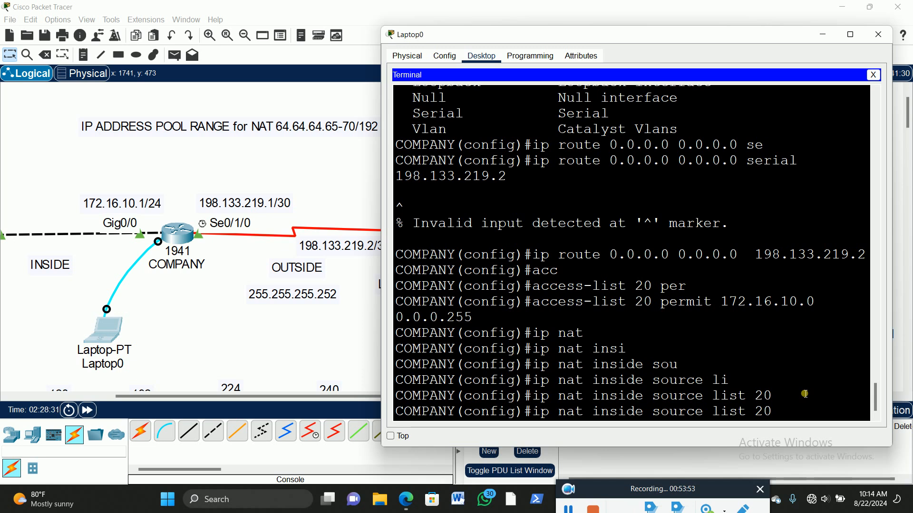
key(Tab)
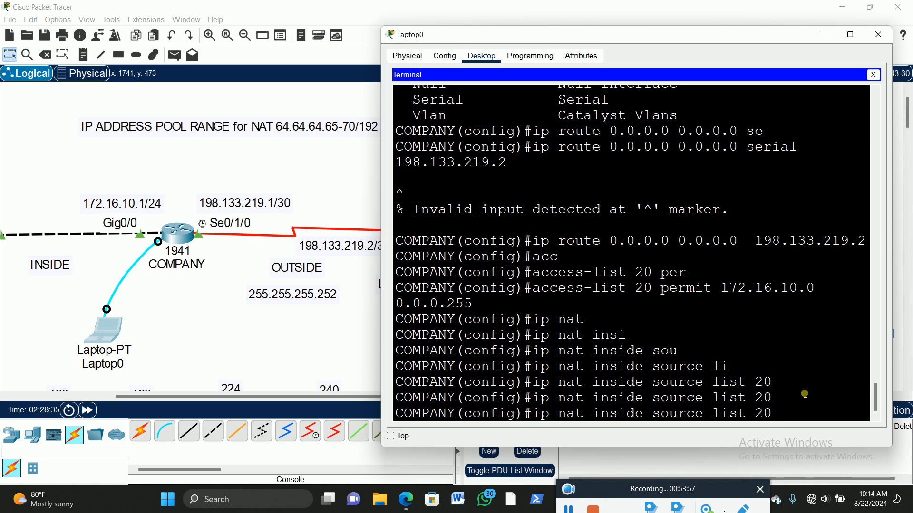
Step: Add the interface keyword to the NAT command and display the help for the available interface types
text(in)
key(Tab)
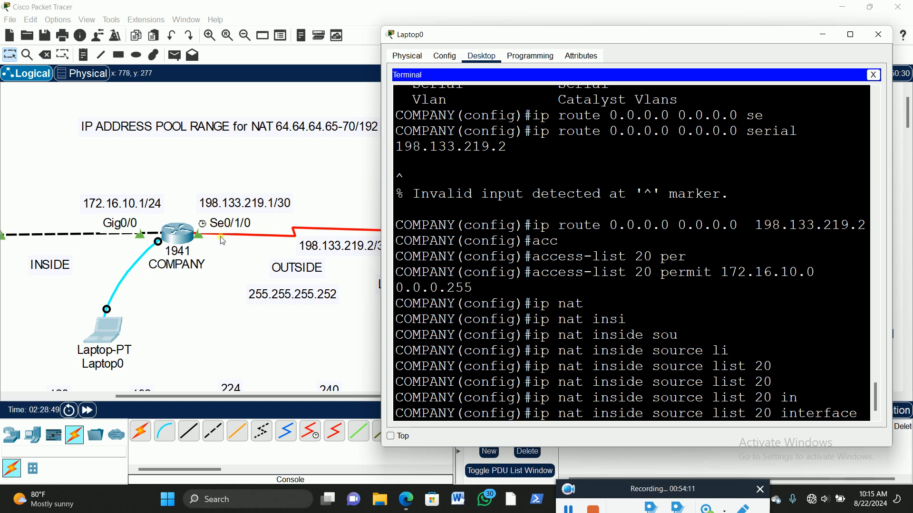
text(se)
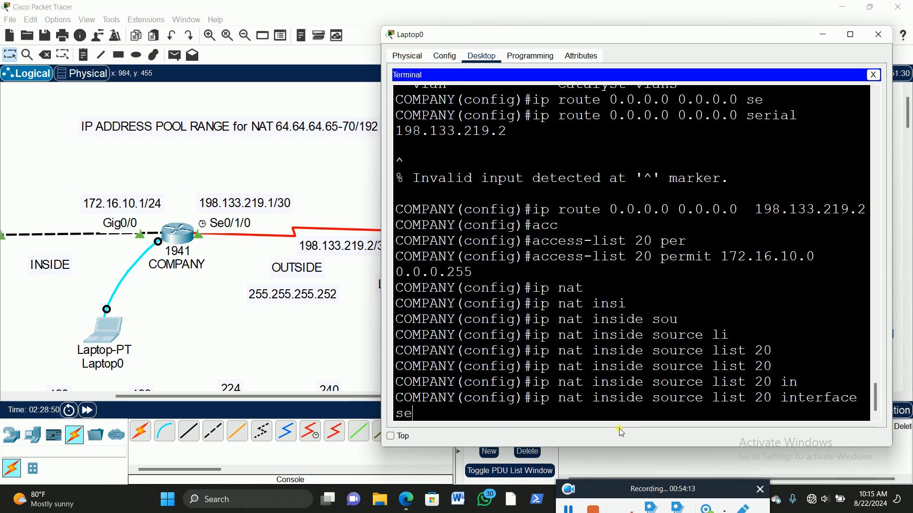
key(Tab)
key(BackSpace)
key(BackSpace)
key(BackSpace)
key(BackSpace)
key(BackSpace)
key(BackSpace)
key(BackSpace)
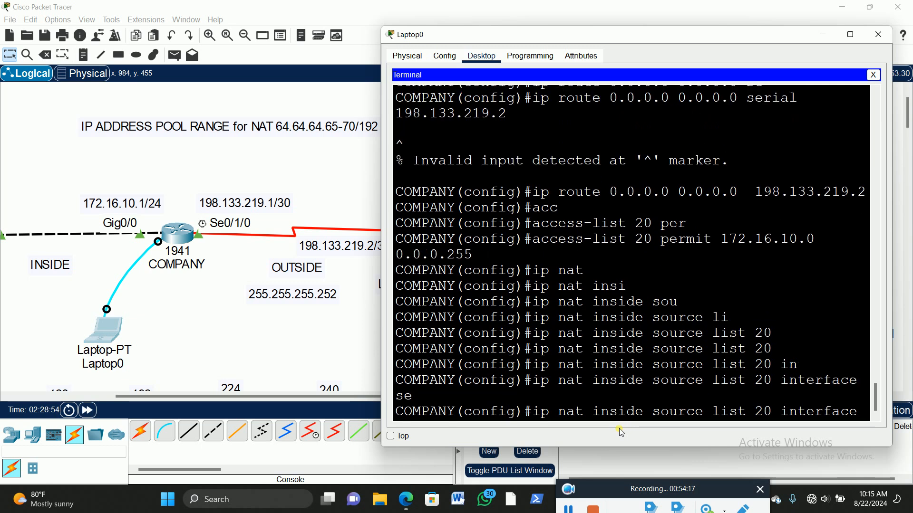
text(?)
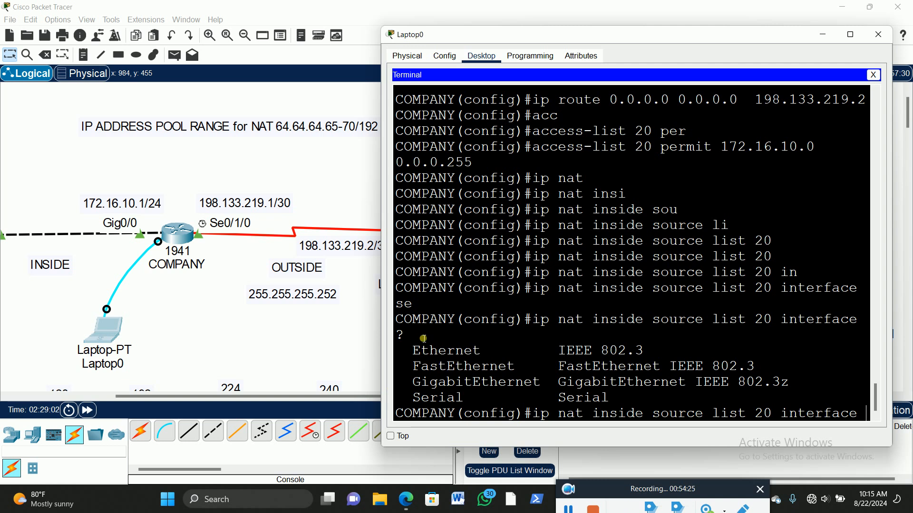
Step: Choose serial as the NAT interface type and display the help for its interface number
click(730, 387)
text(se)
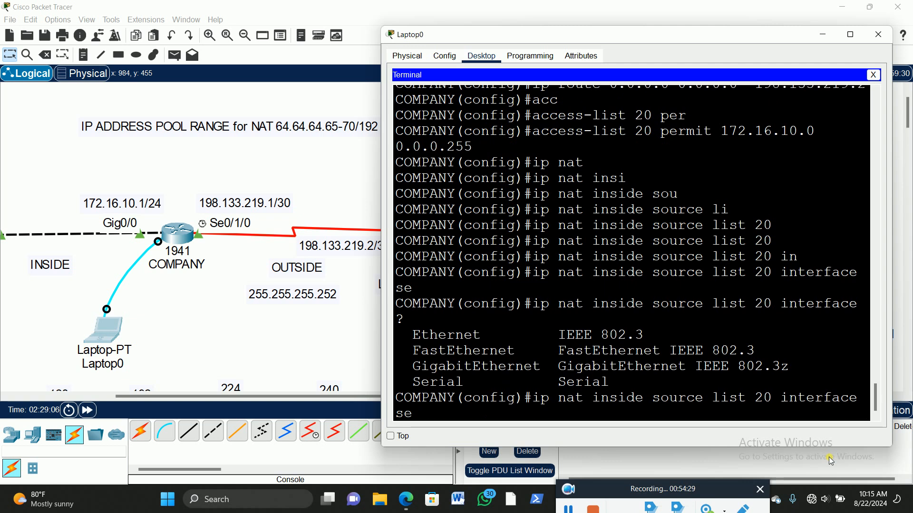
key(Tab)
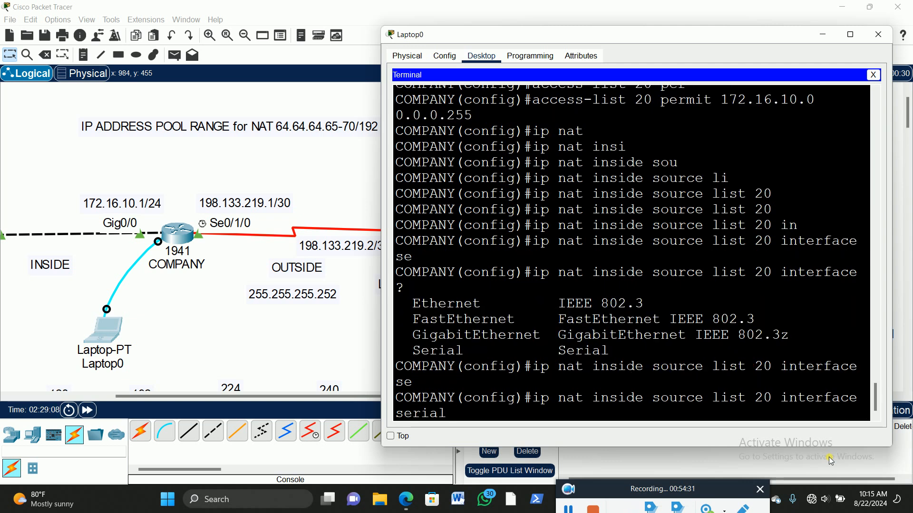
text(?)
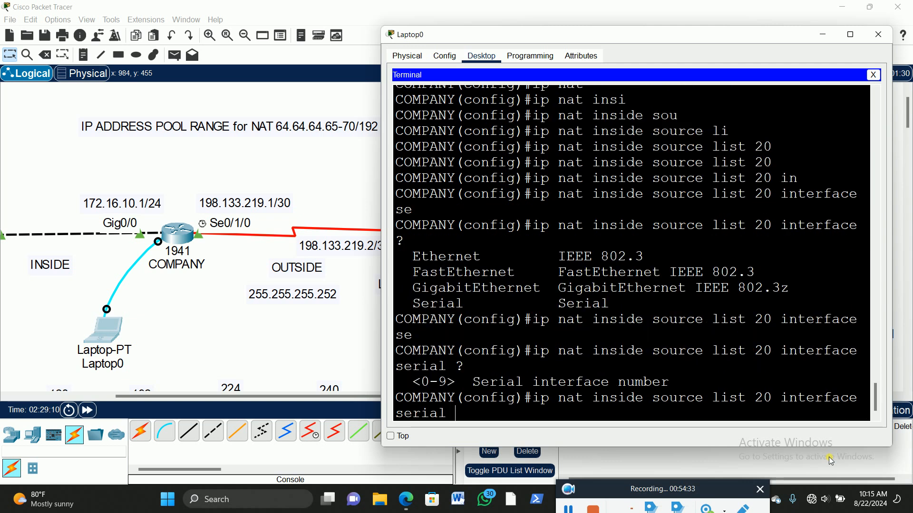
click(849, 34)
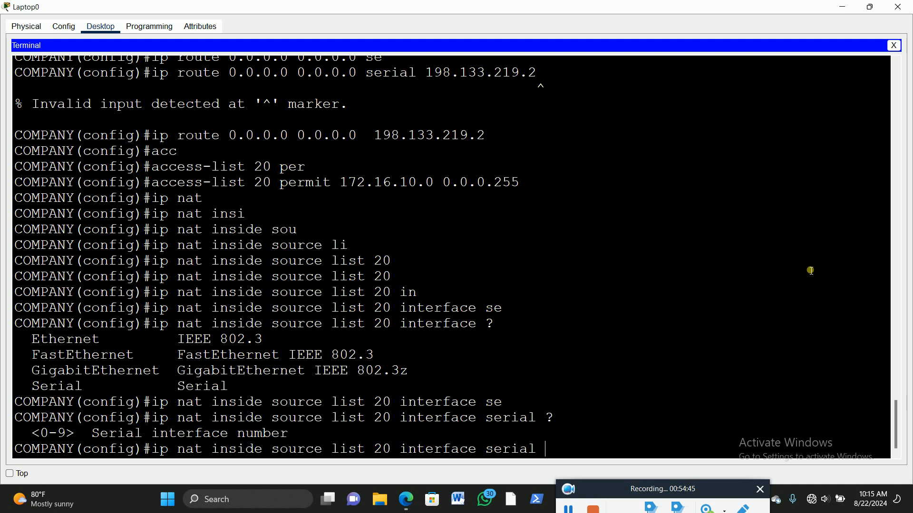
click(870, 8)
click(870, 8)
scroll(760, 307, down, 10)
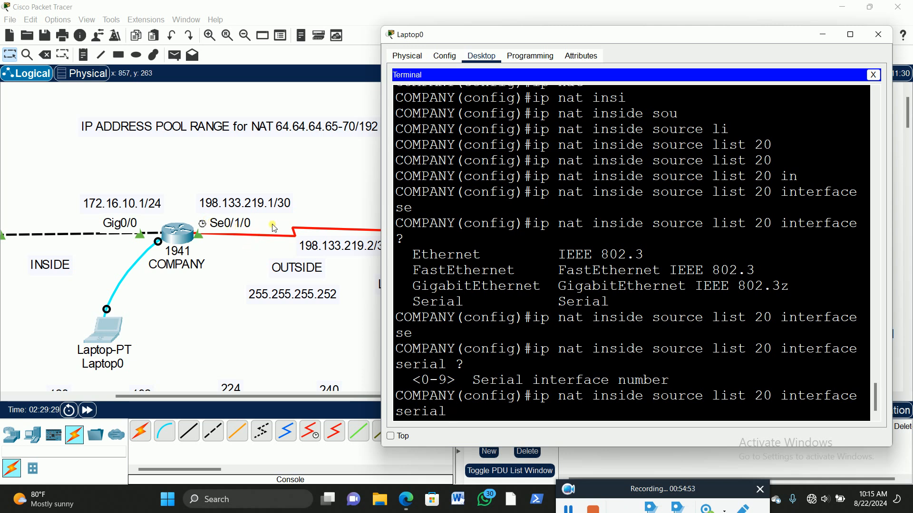
Step: Complete the NAT command with serial interface 0/1/0, check the remaining options, add overload and submit it
text(0/1/)
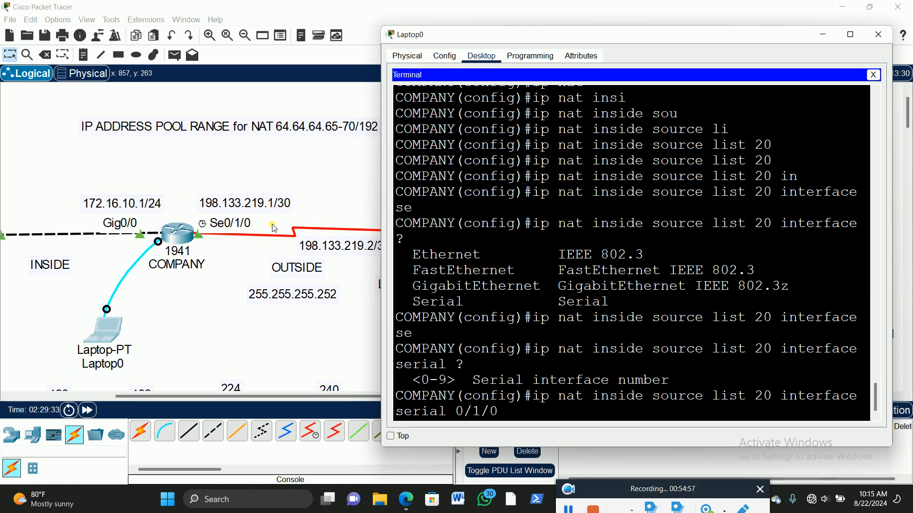
text(0 ?)
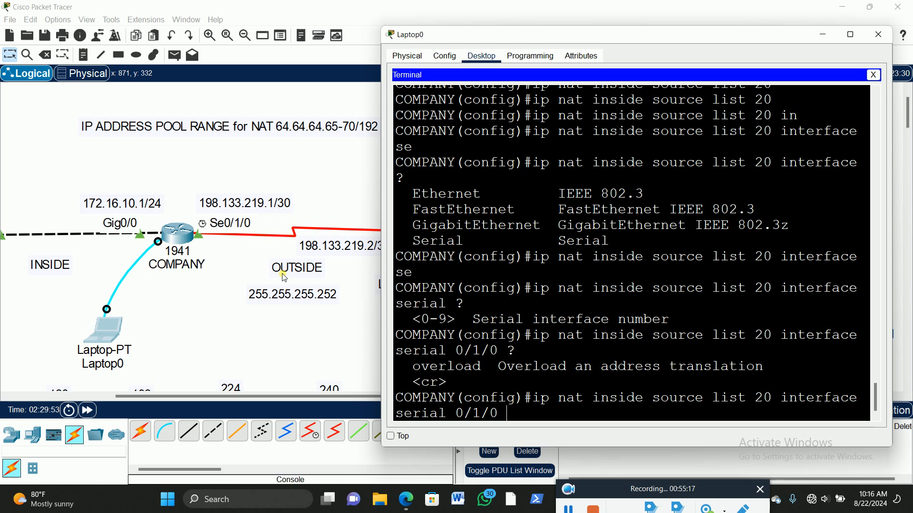
text(v)
key(Tab)
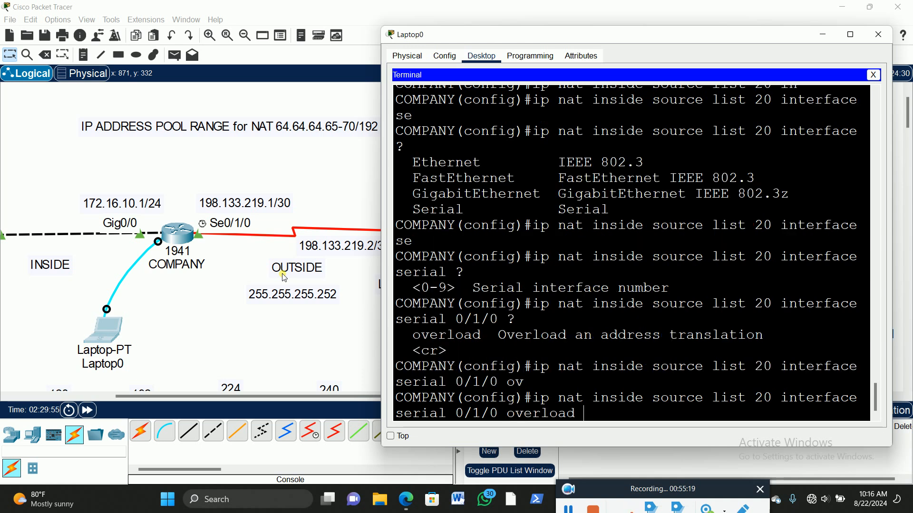
key(Return)
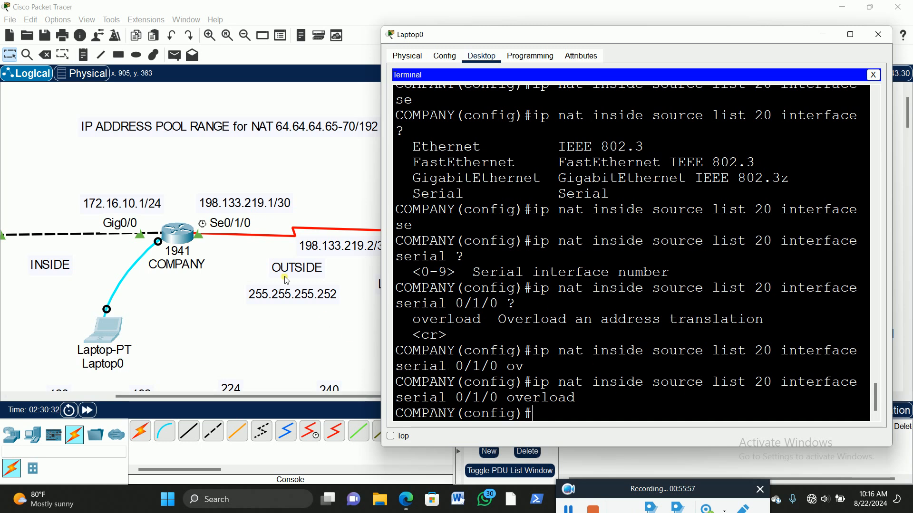
Step: Reopen Laptop0's terminal and enter interface configuration for serial 0/1/0 on the COMPANY router
click(184, 295)
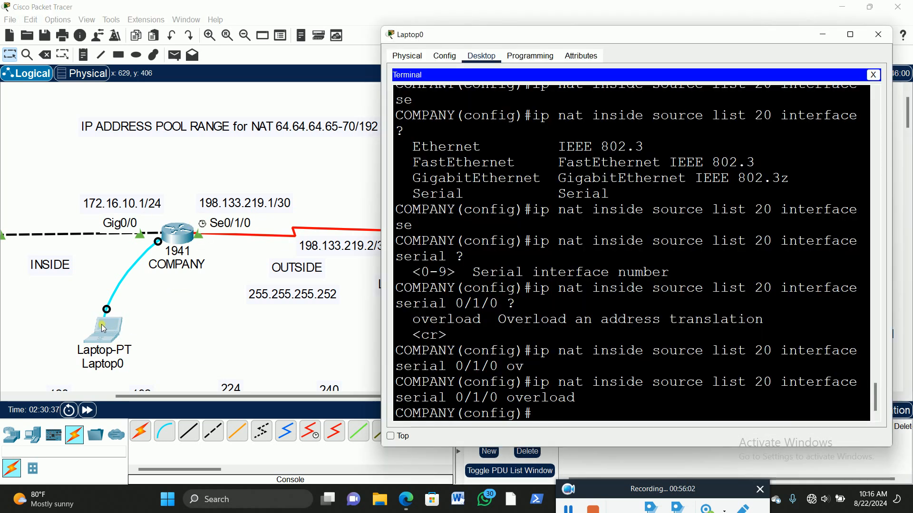
click(103, 329)
text(int se)
key(Tab)
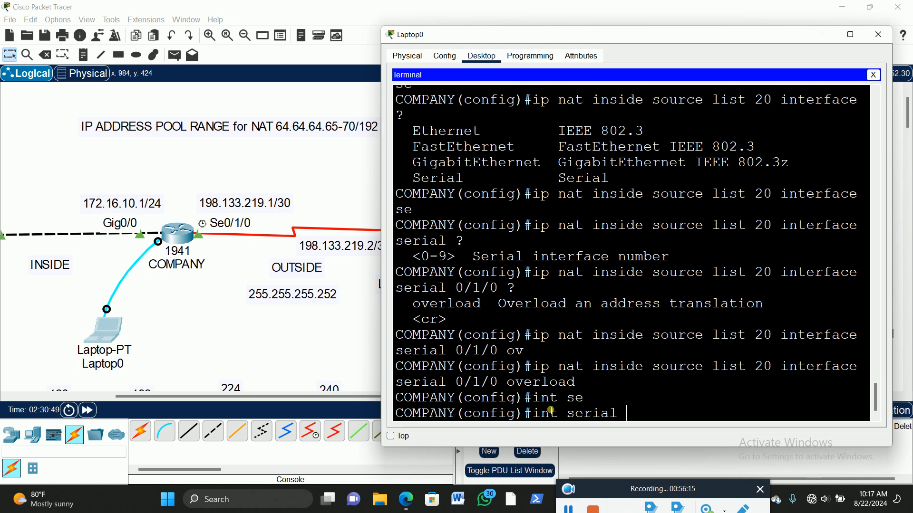
text(0/1/0)
key(Return)
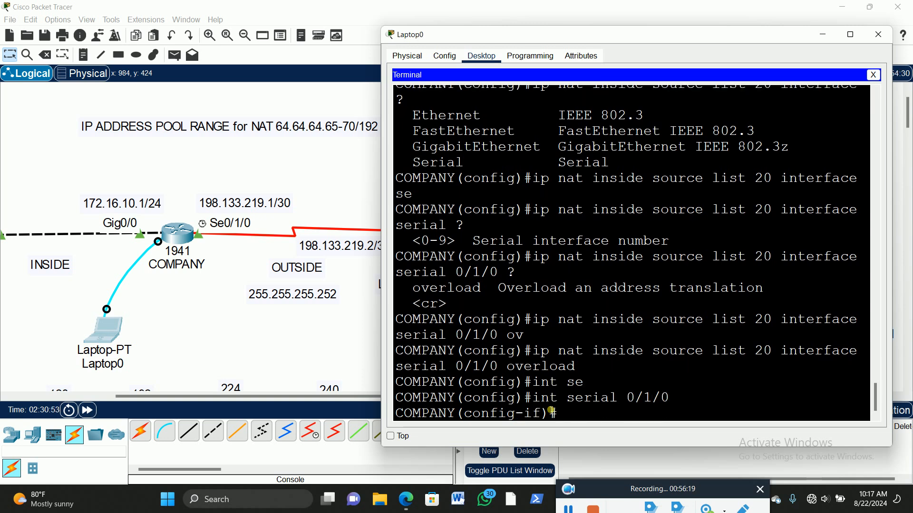
Step: Mark serial 0/1/0 on the COMPANY router as the NAT outside interface and exit its interface configuration
text(ip na)
key(Tab)
text(ousi)
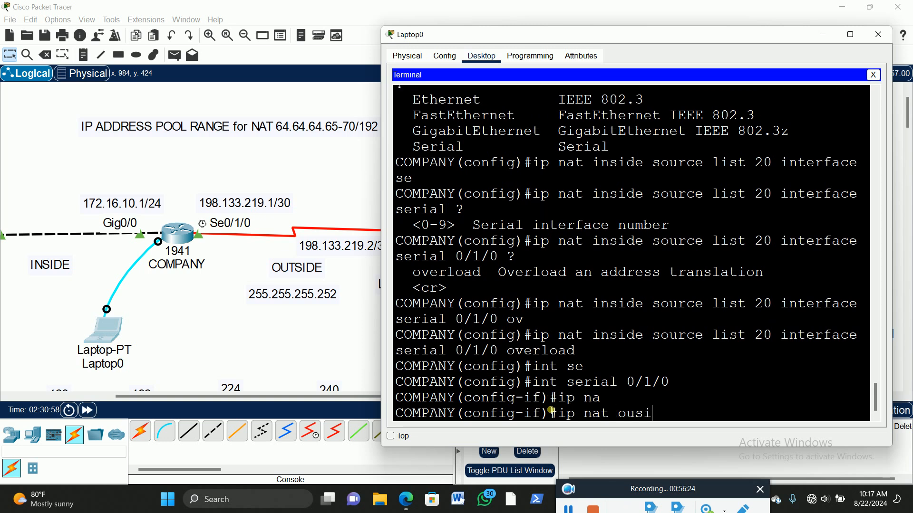
key(Tab)
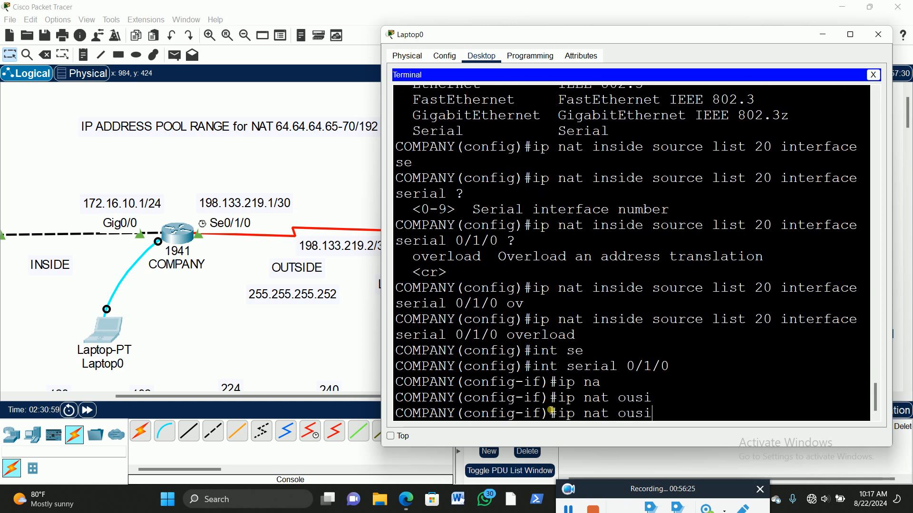
key(BackSpace)
key(BackSpace)
text(t)
key(Tab)
key(Return)
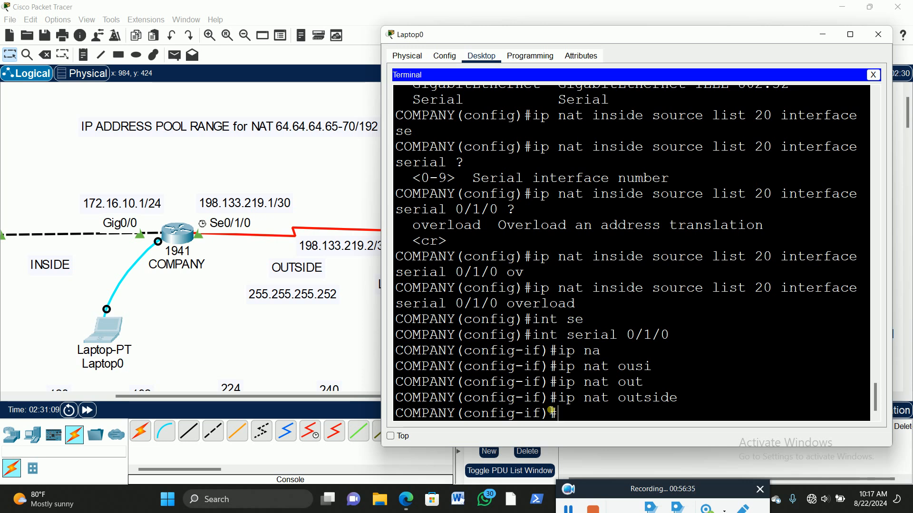
text(exit)
key(Return)
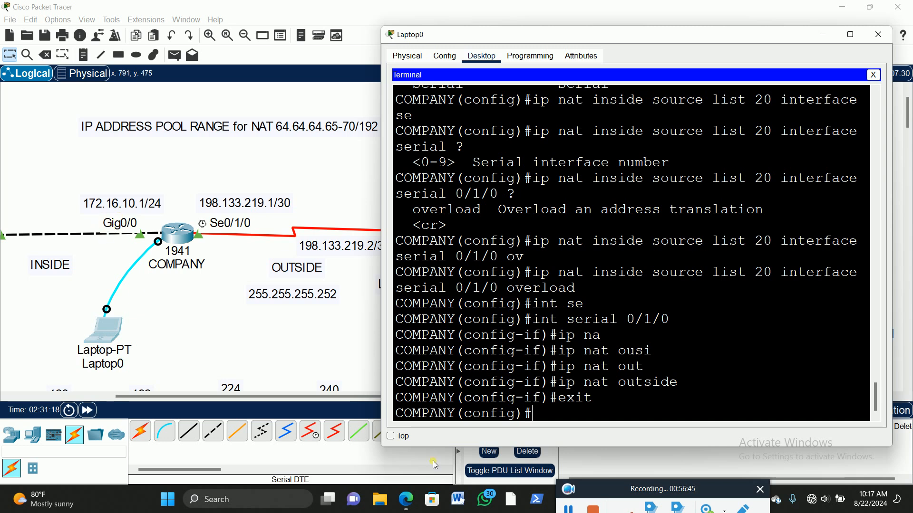
Step: Enter interface configuration for gig0/0 on the COMPANY router
click(547, 414)
text(int)
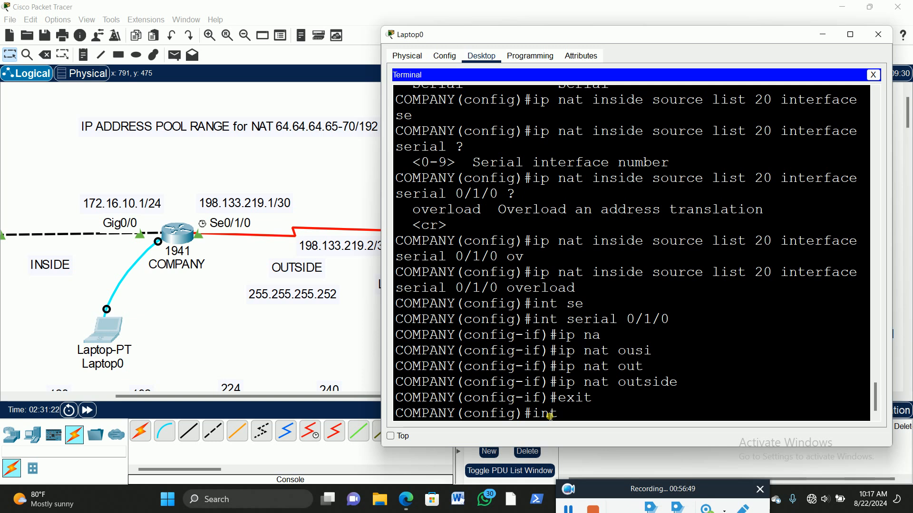
text( gig)
text(0/0)
key(Return)
Step: Mark gig0/0 as the NAT inside interface and return to global configuration
text(ip nat)
key(Tab)
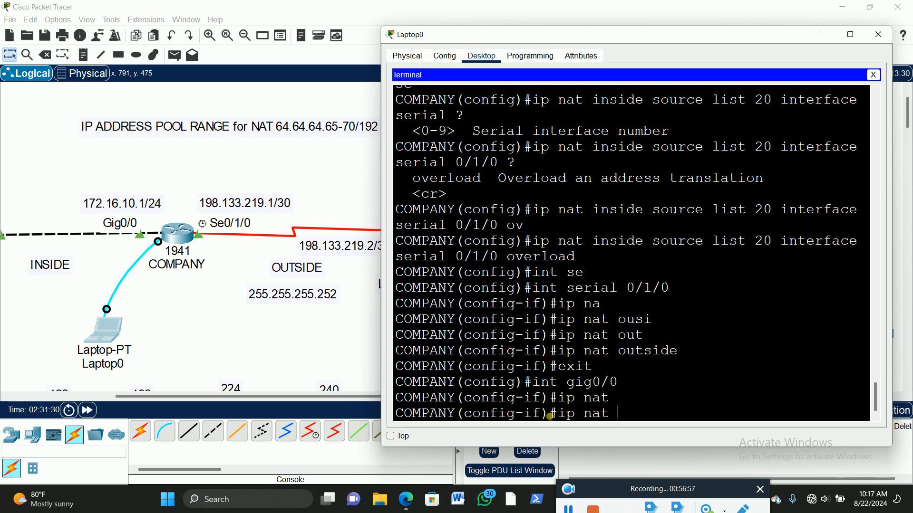
text(insi)
key(Tab)
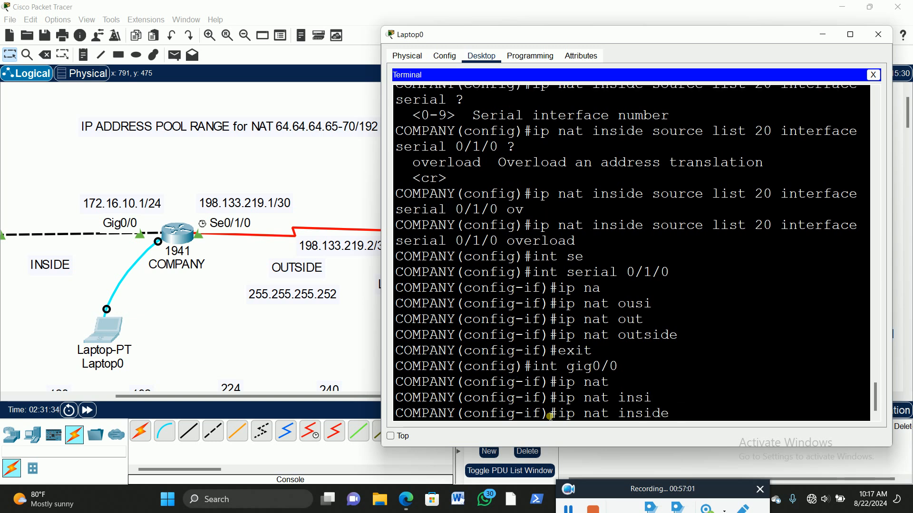
key(Return)
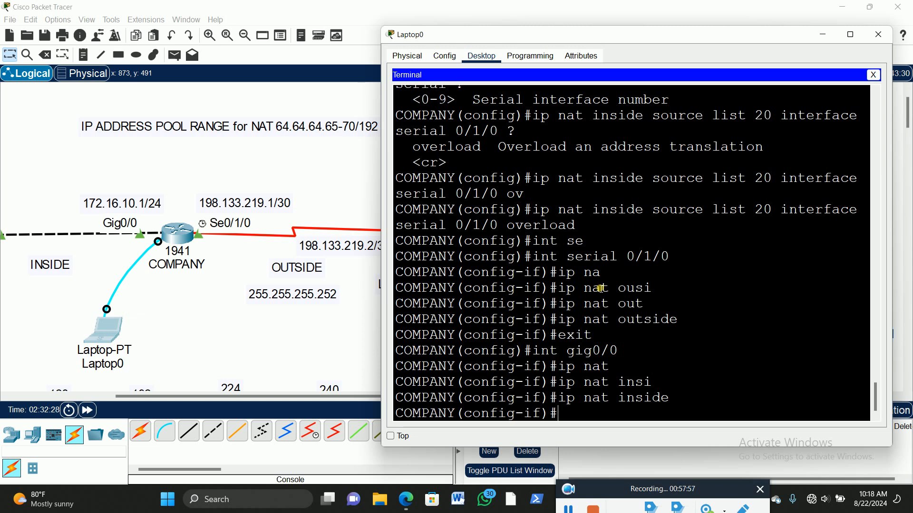
click(582, 414)
text(exit)
key(Return)
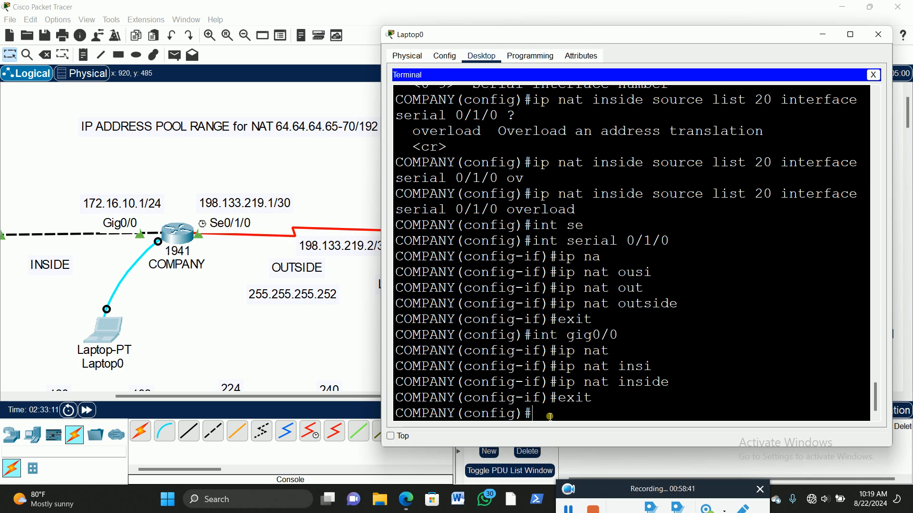
Step: Begin an ip nat pool command in global configuration and name the pool BF
text(ip nat)
key(Tab)
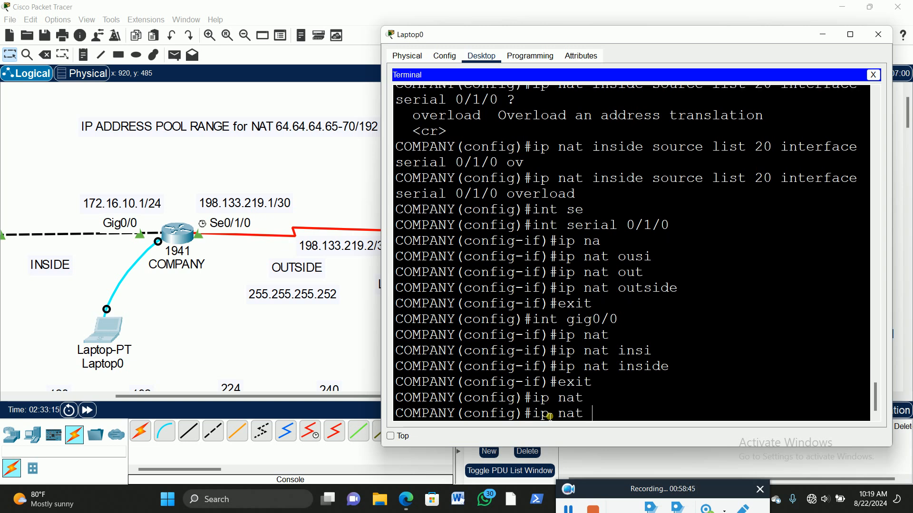
text(poo)
key(Tab)
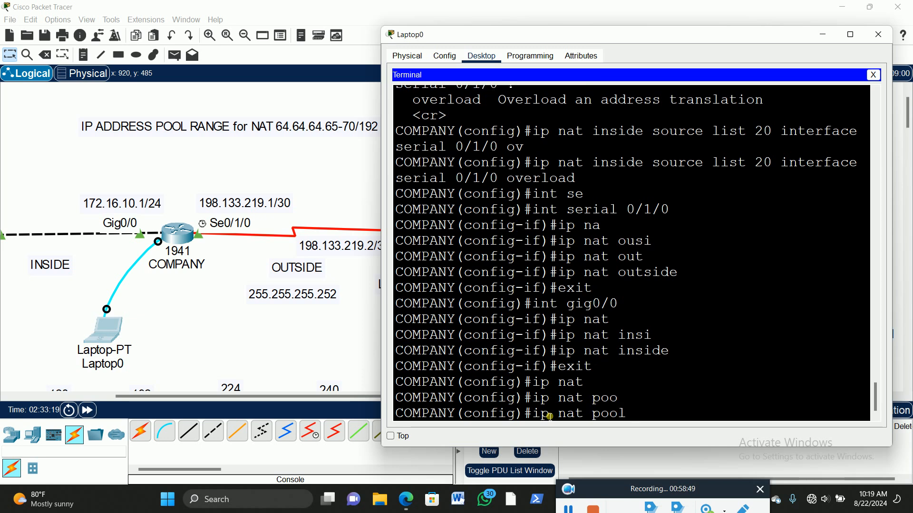
text(bf)
key(BackSpace)
key(BackSpace)
text(BF)
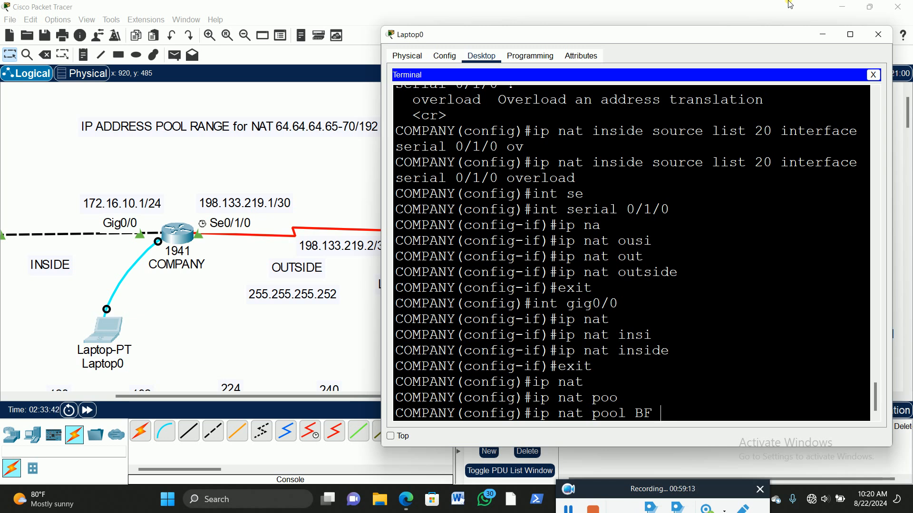
Step: Give the BF pool the start address 64.64.64.65 and end address 64.64.64.70
text(64.64.64.65)
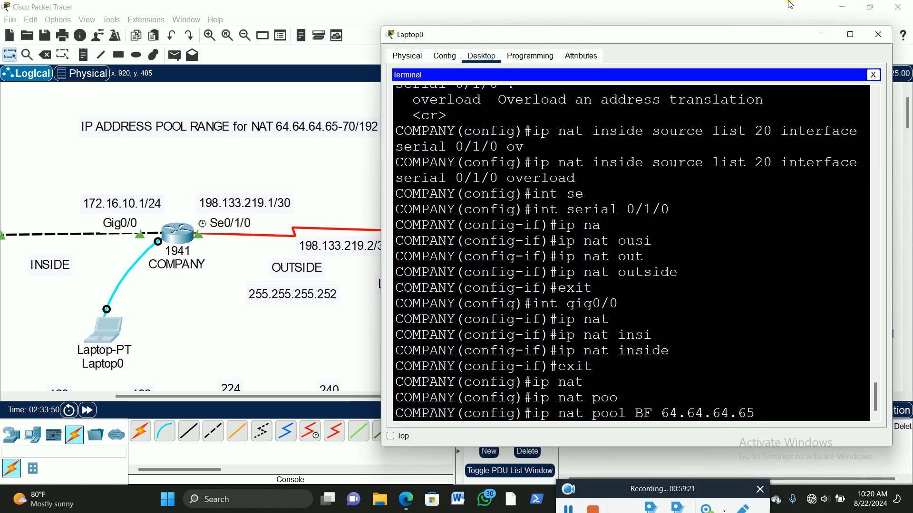
text( 64.64.64.70)
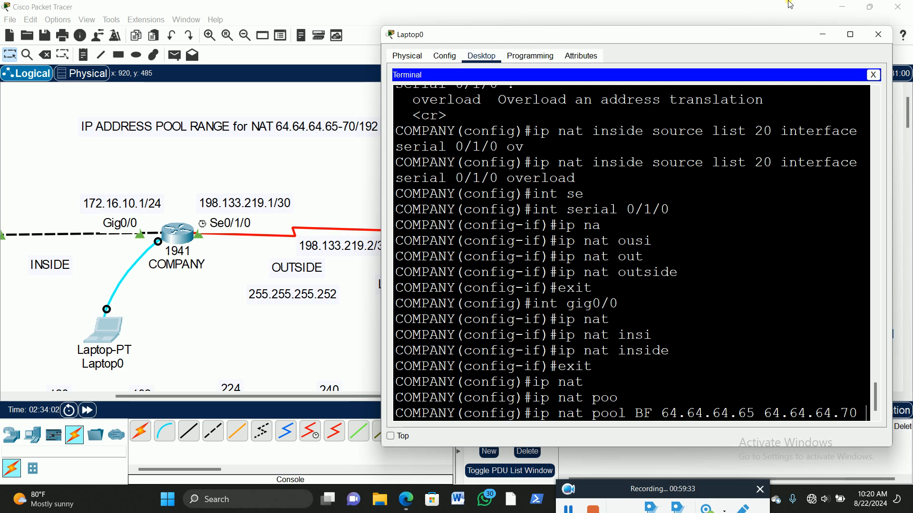
Step: Complete the BF pool command with netmask 255.255.255.192 and submit it
text(net)
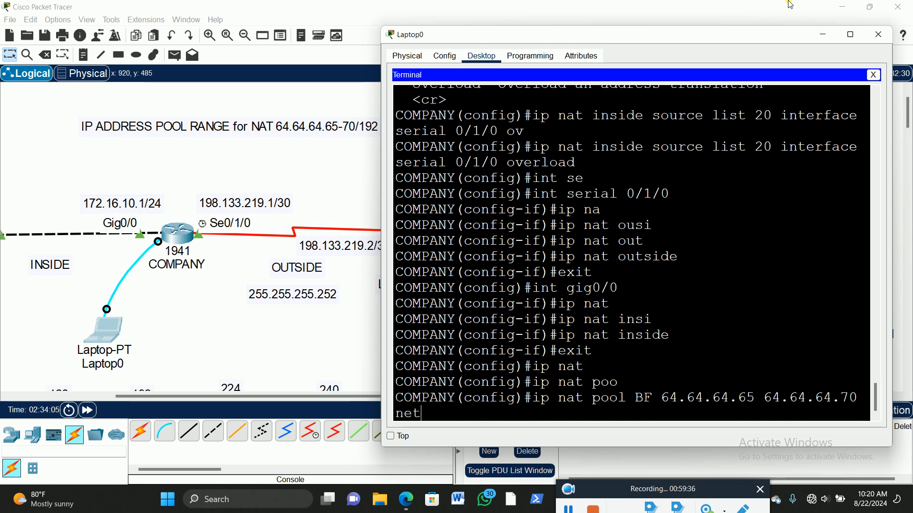
key(Tab)
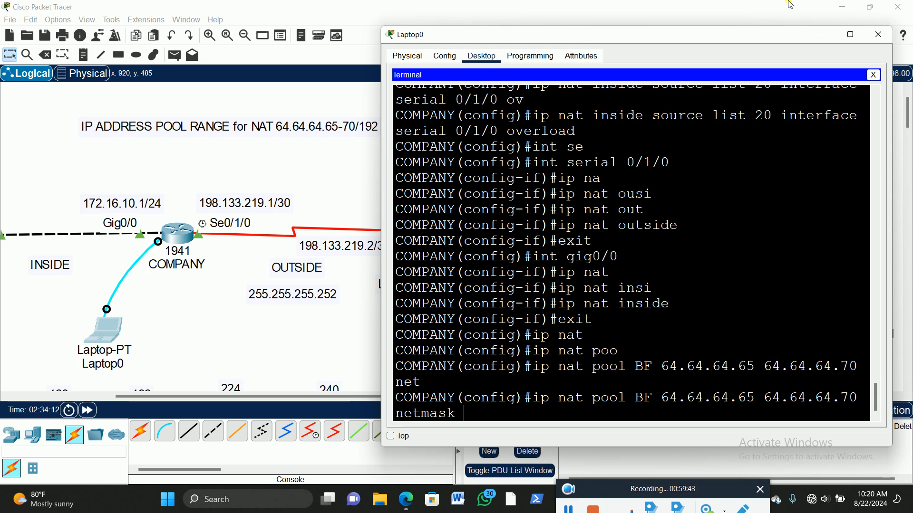
mouse_move(448, 37)
mouse_down()
mouse_move(504, 38)
mouse_move(463, 38)
mouse_up()
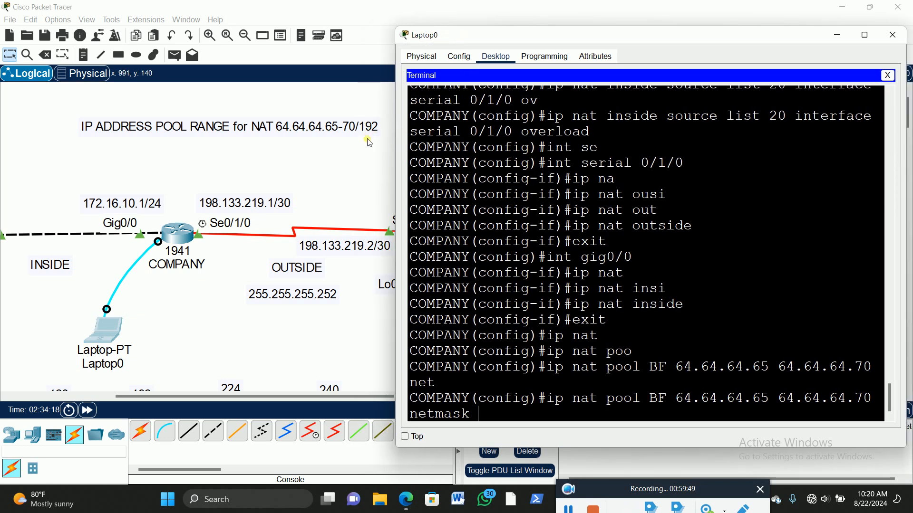
text(255.2)
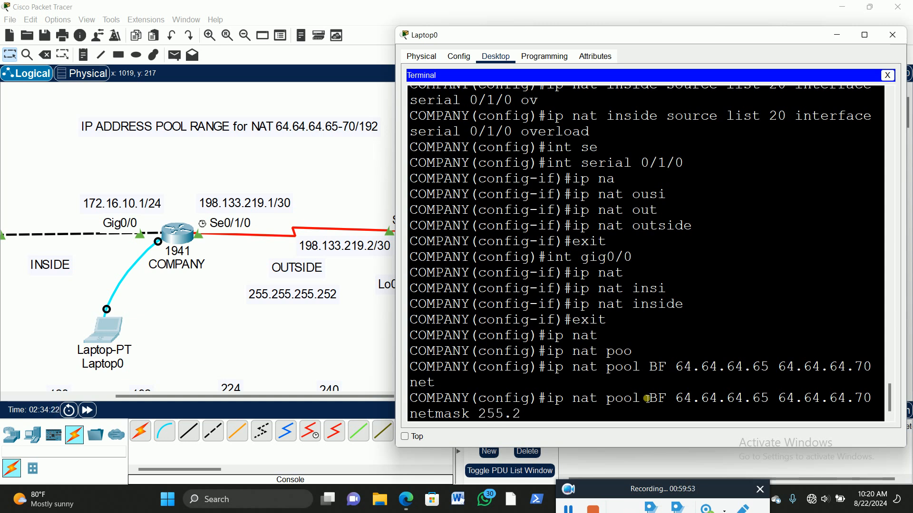
text(55.255.192)
key(Return)
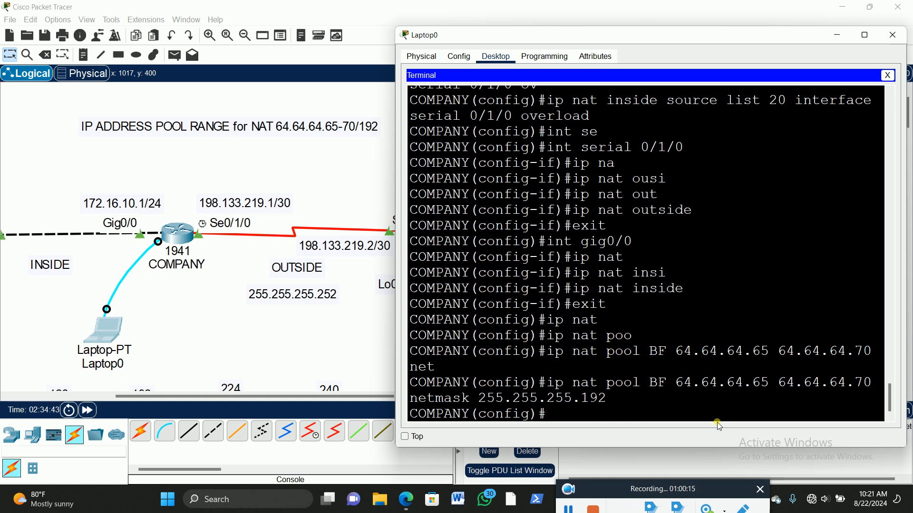
Step: Review the configuration commands entered on the COMPANY router in Laptop0's terminal
click(277, 402)
drag(275, 398, 155, 404)
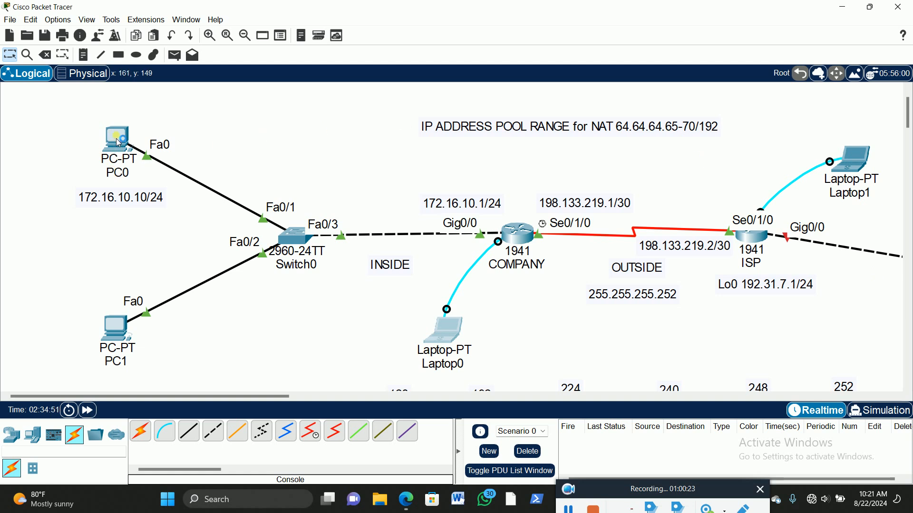
mouse_move(119, 148)
click(442, 341)
click(865, 35)
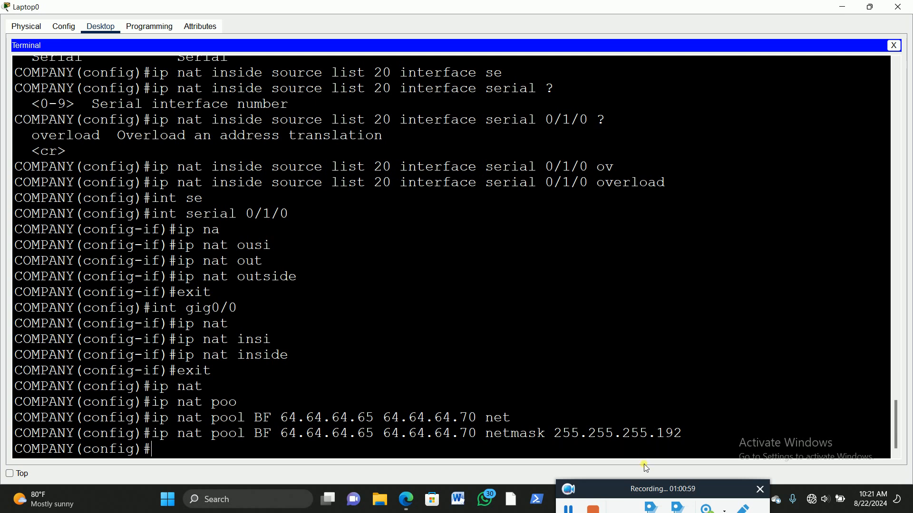
click(869, 6)
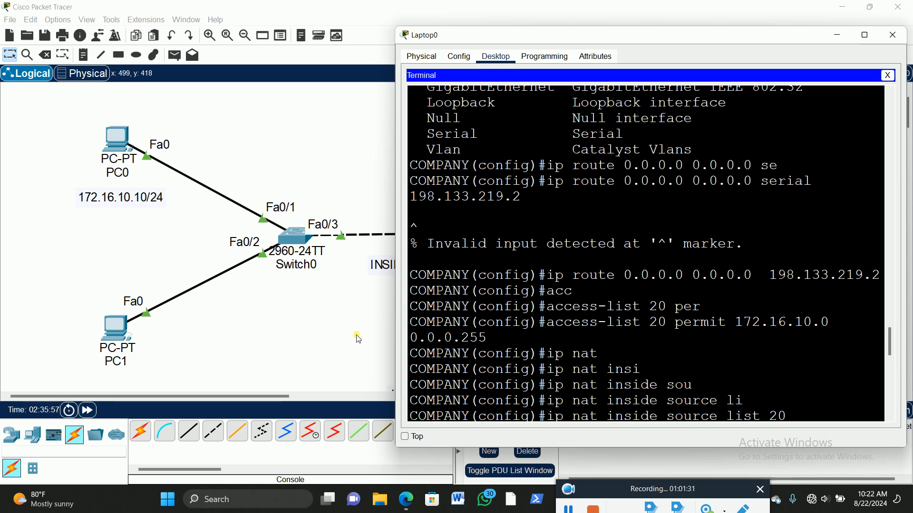
Step: Open PC0's IP configuration and set static IPv4 address 172.16.10.10 with subnet mask 255.255.255.0
click(160, 234)
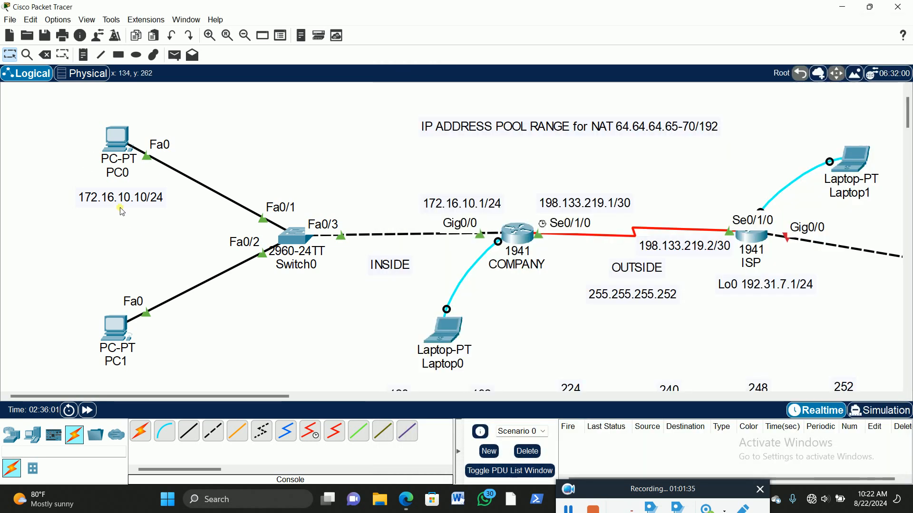
click(119, 142)
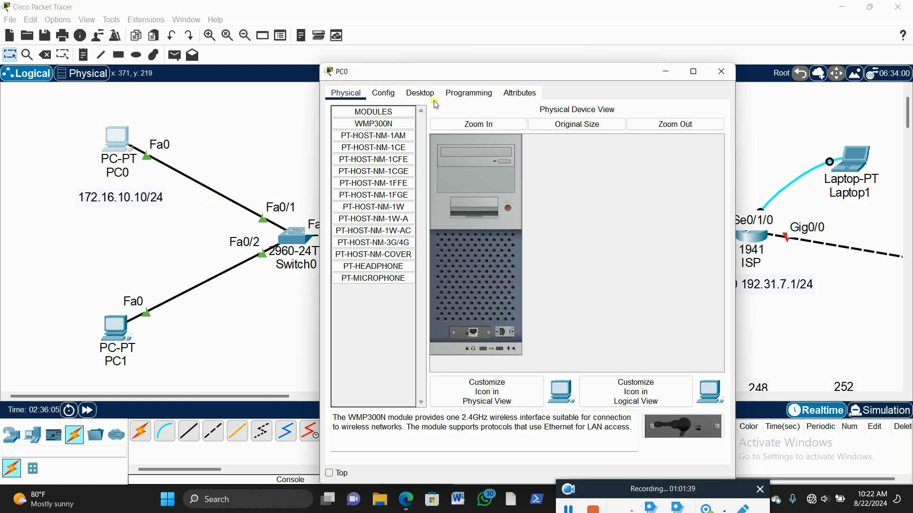
click(421, 93)
click(376, 132)
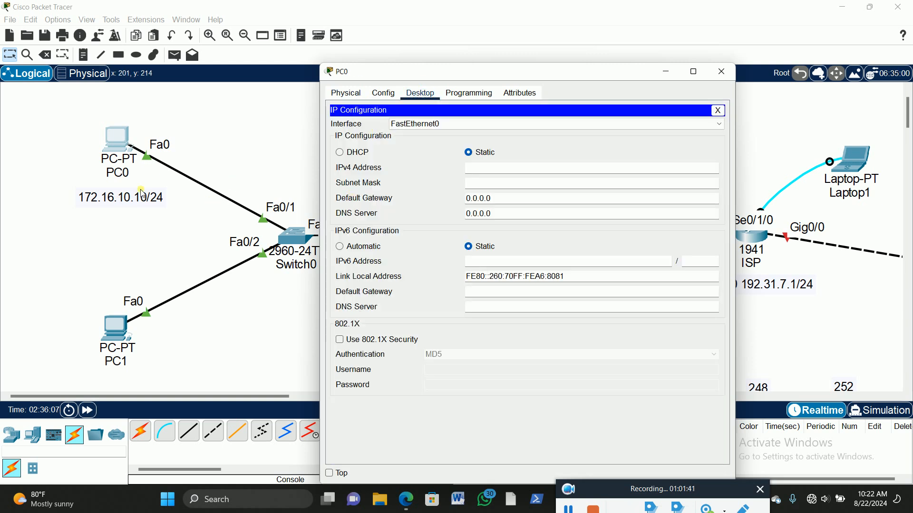
click(485, 167)
text(172.16.10)
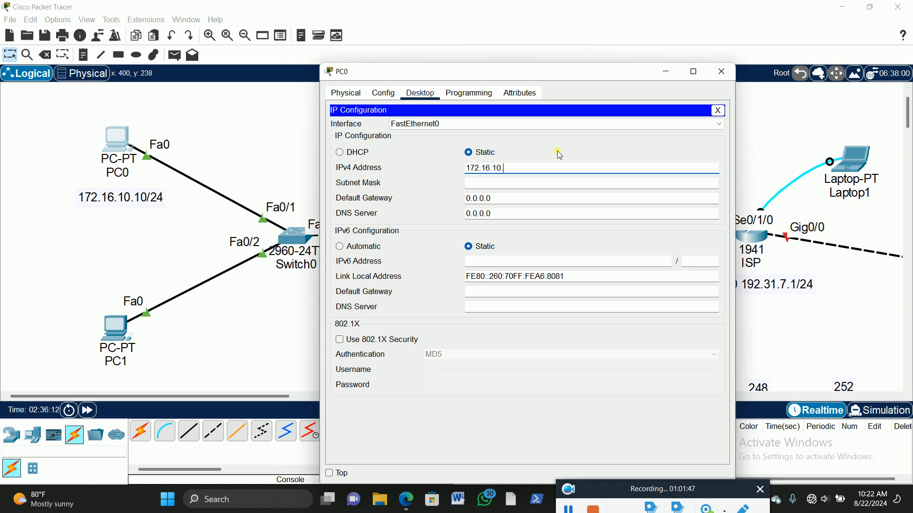
text(.10)
key(Tab)
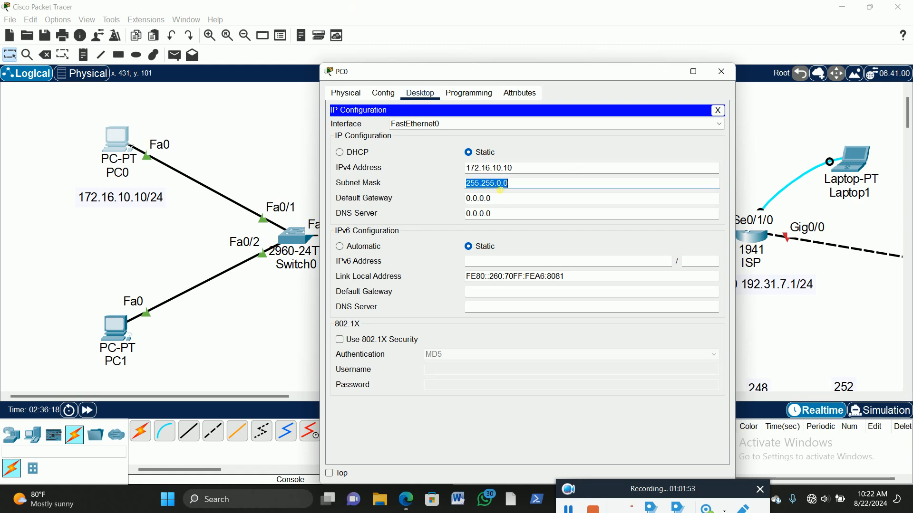
click(505, 185)
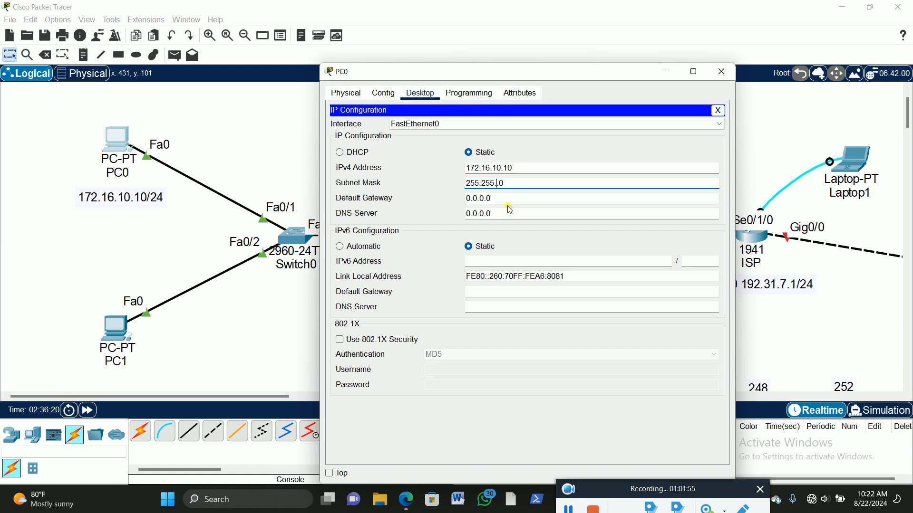
text(255.)
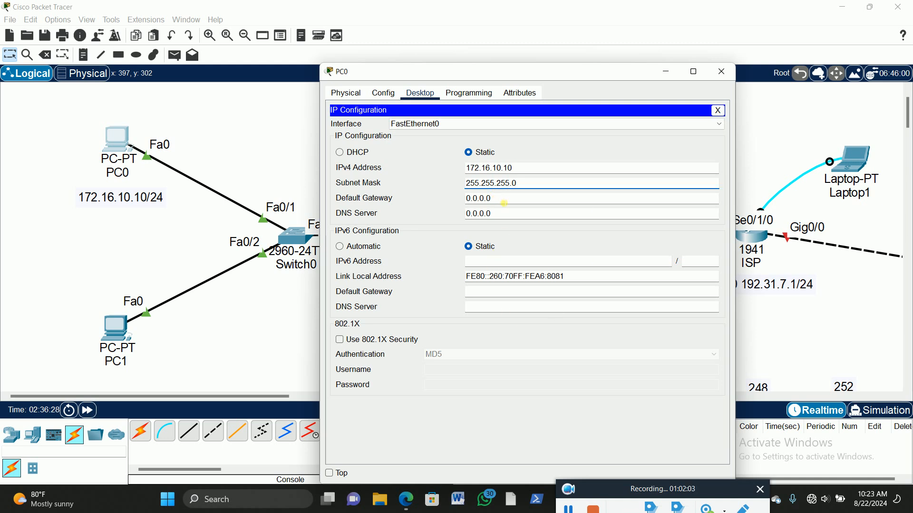
Step: Set PC0's default gateway to 172.16.10.1 and close its configuration window
drag(503, 203, 465, 200)
drag(497, 72, 674, 70)
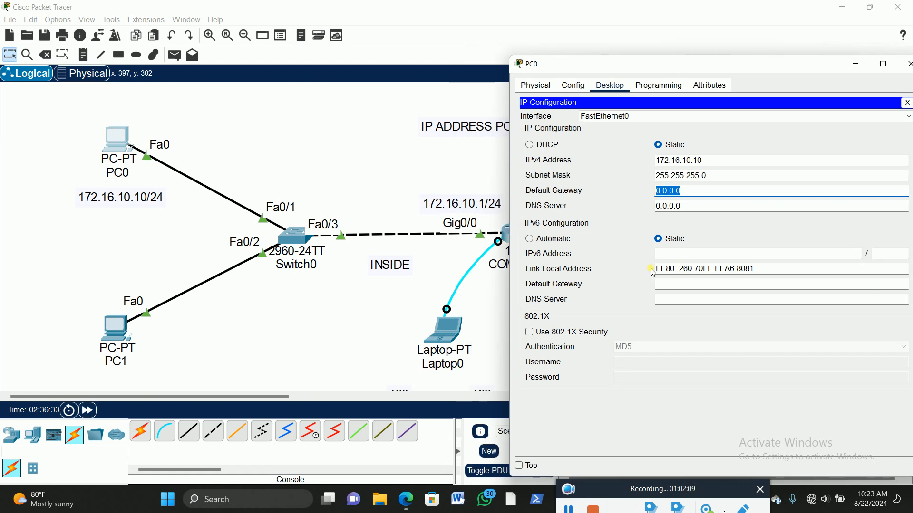
text(172.16.10.1)
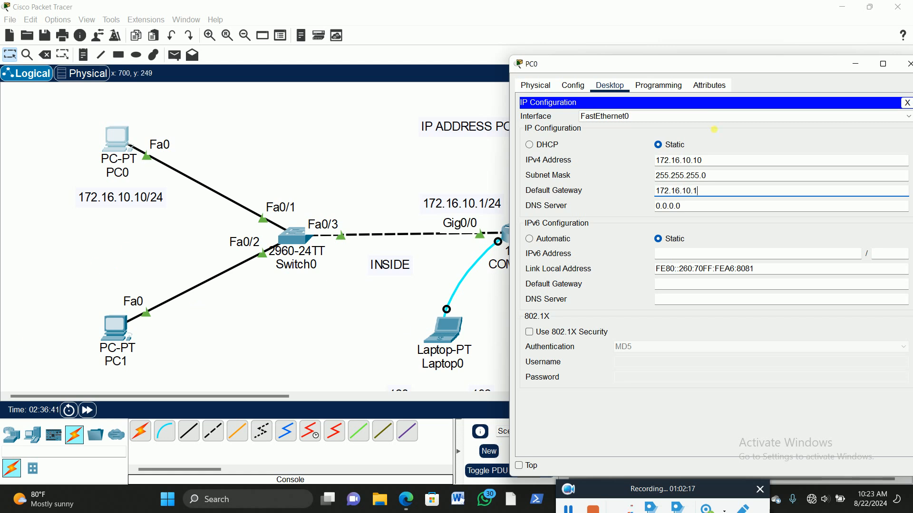
drag(704, 67, 571, 52)
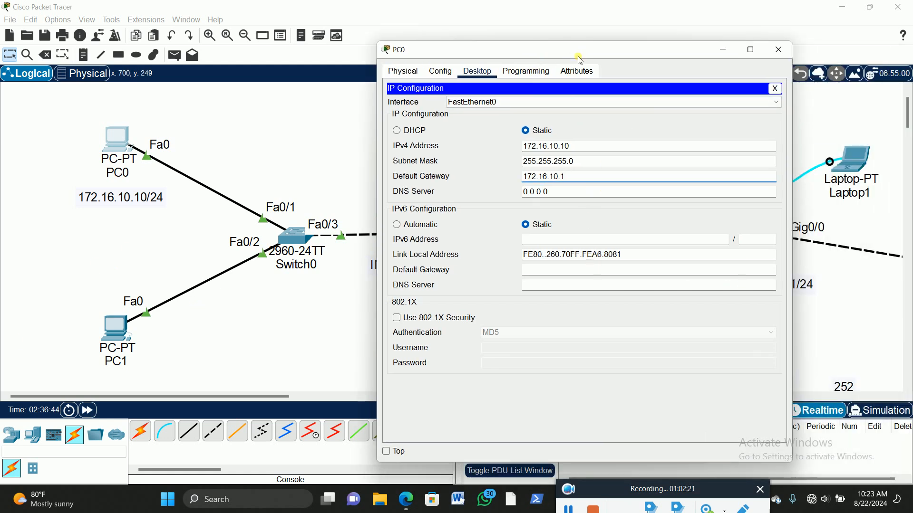
drag(590, 55, 614, 36)
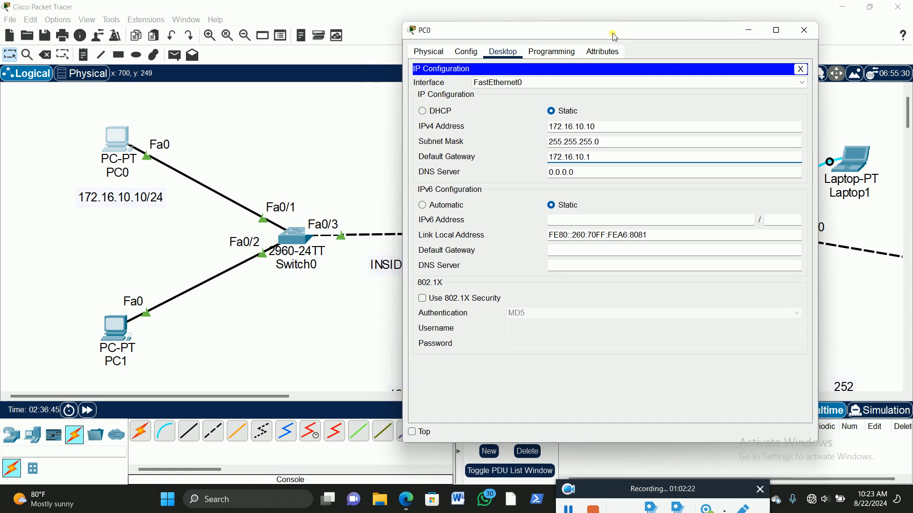
click(805, 30)
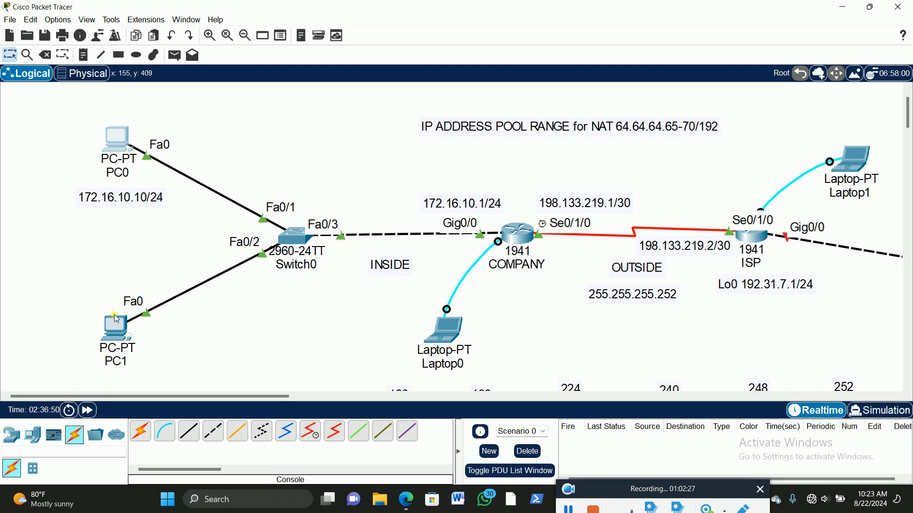
Step: Duplicate PC0's address label beneath PC1 and change the copy to 172.16.10.20/24
drag(125, 197, 121, 194)
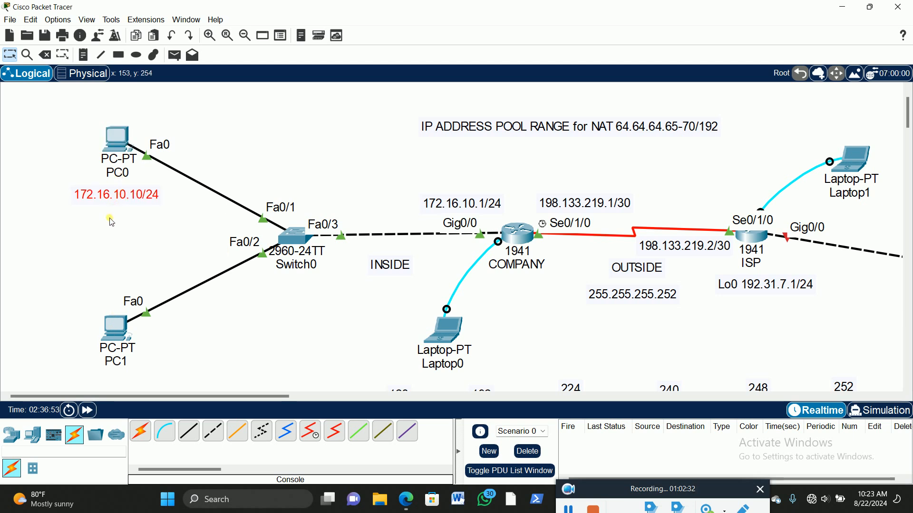
key(ctrl+v)
drag(79, 155, 92, 384)
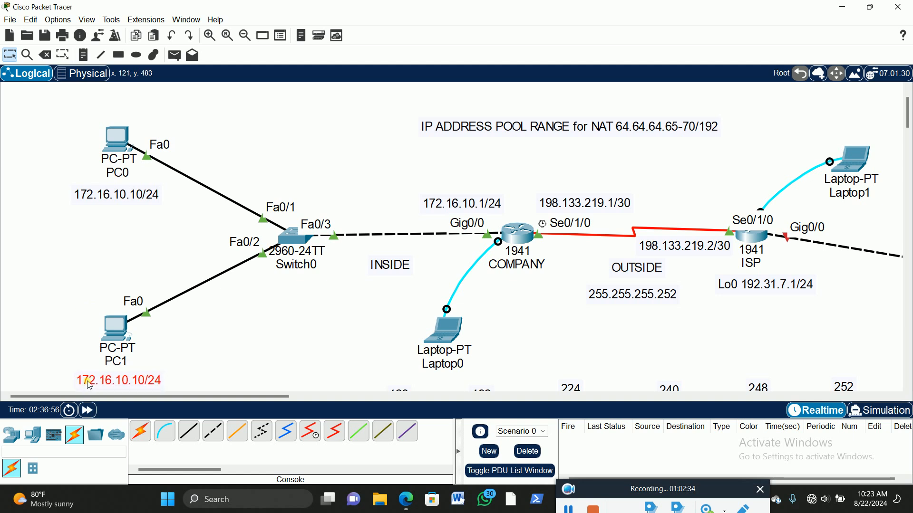
double_click(137, 383)
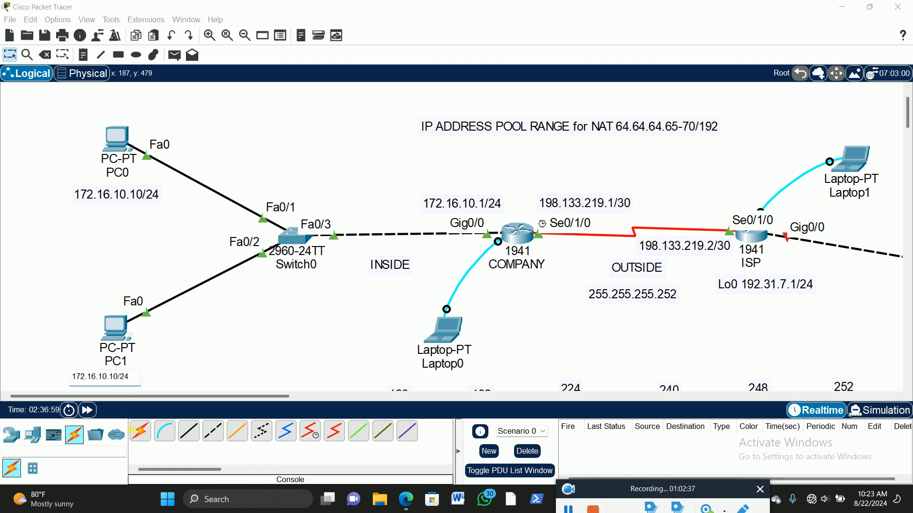
key(BackSpace)
text(2)
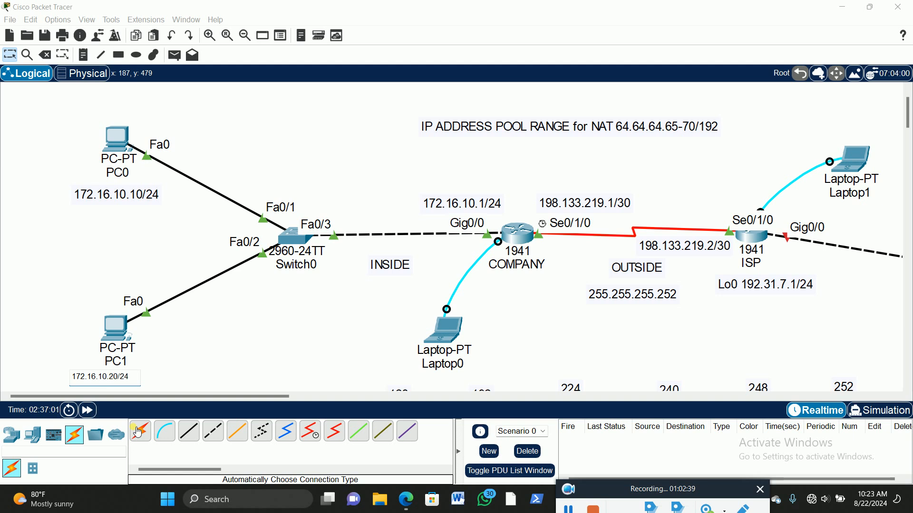
click(56, 270)
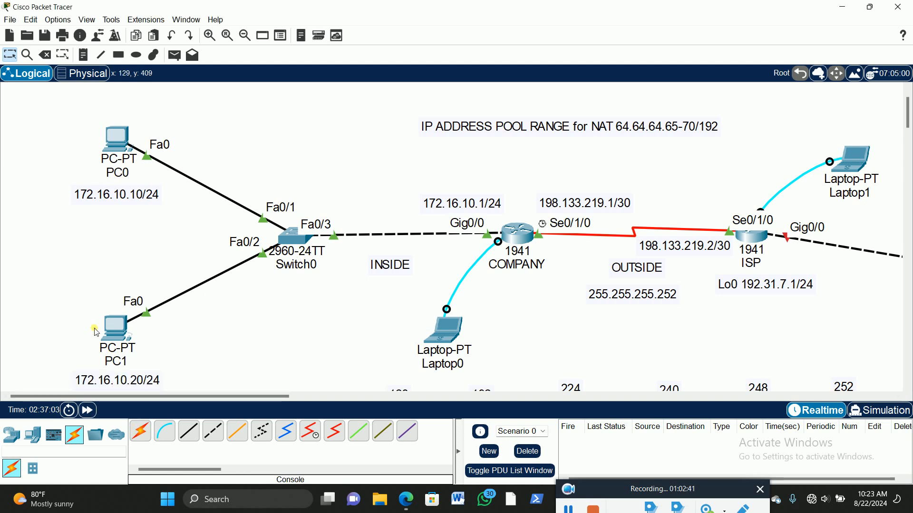
Step: Open PC1's IP configuration and set static IPv4 address 172.16.10.20 with subnet mask 255.255.255.0
click(143, 324)
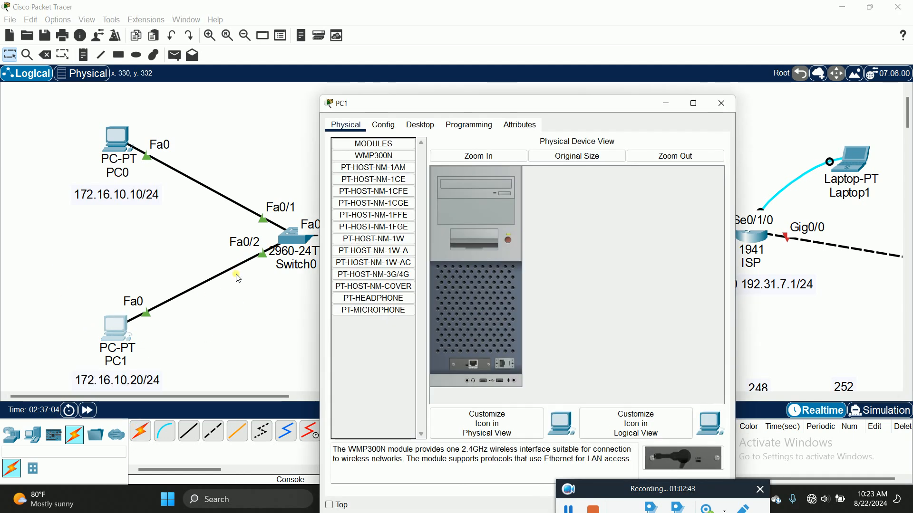
scroll(238, 277, down, 1)
click(420, 124)
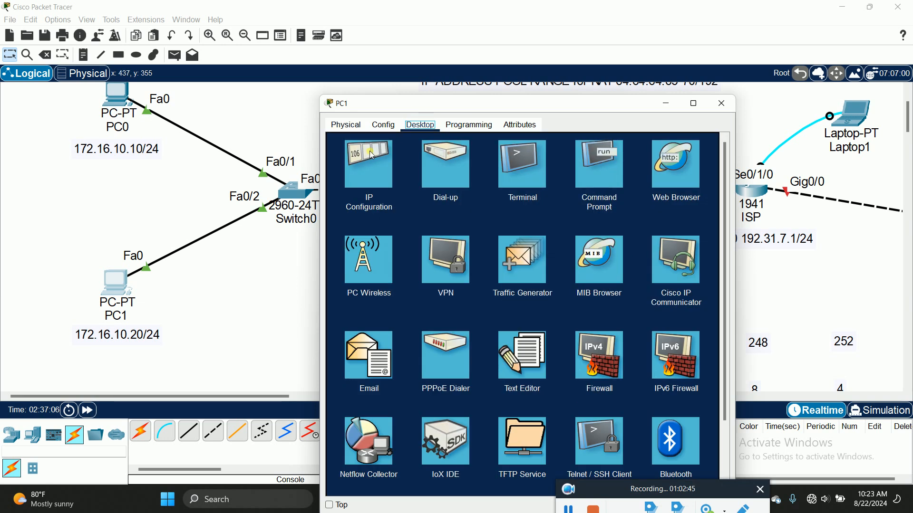
click(368, 164)
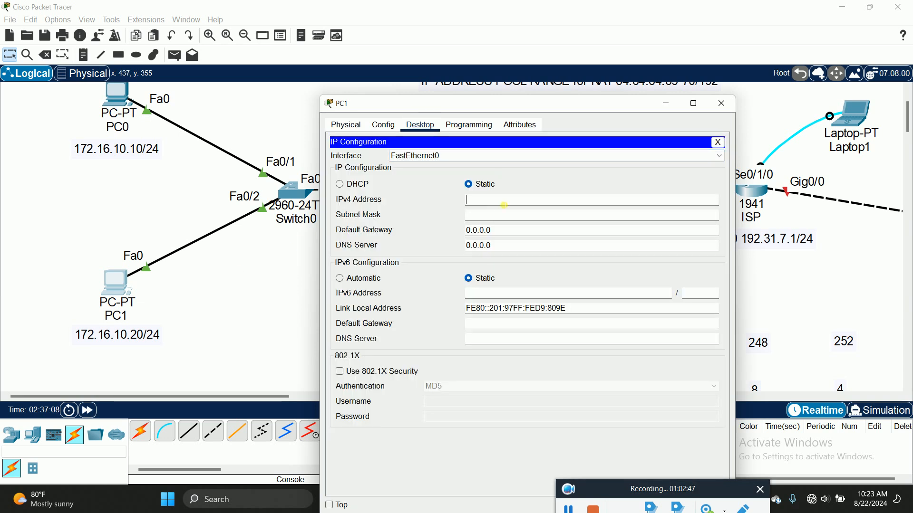
click(504, 205)
text(172.16.10.201)
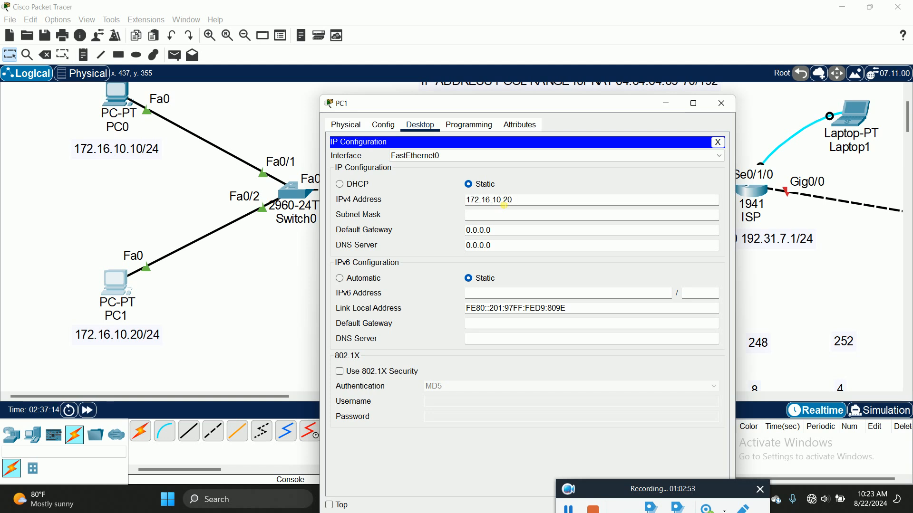
key(Tab)
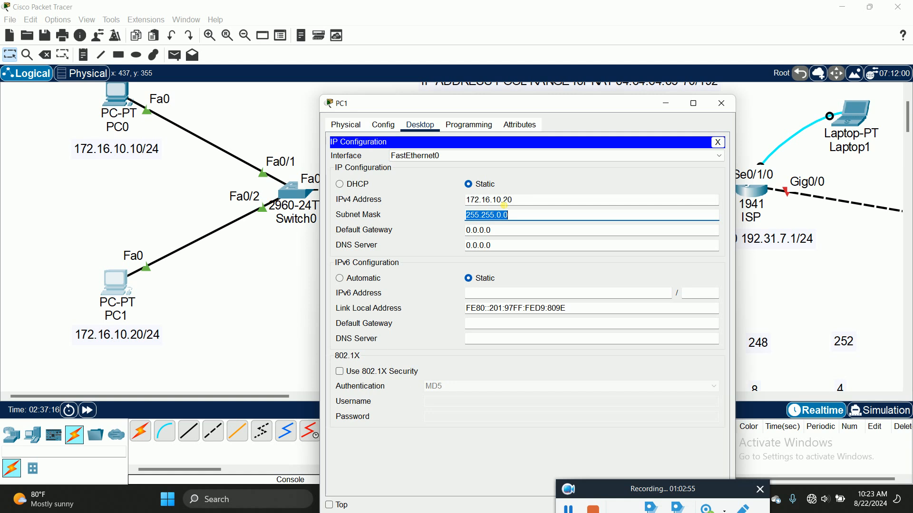
click(505, 207)
text(255)
key(Tab)
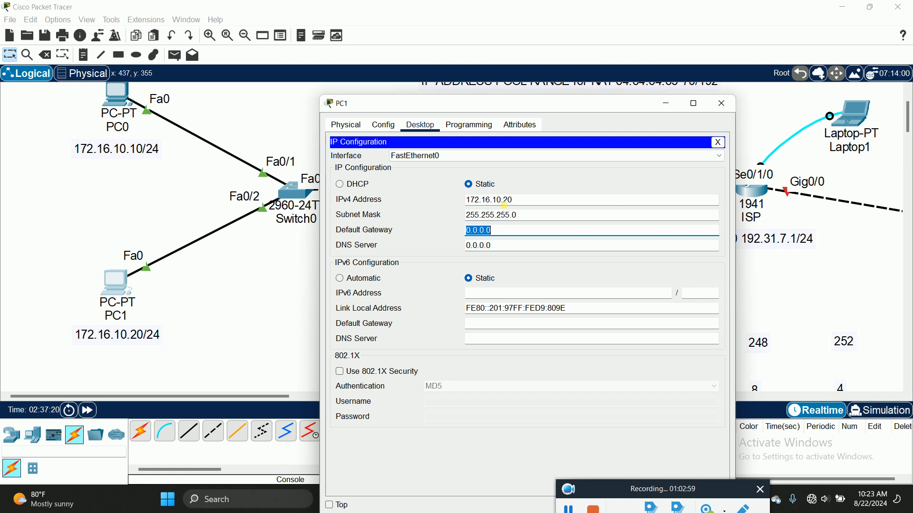
Step: Set PC1's default gateway to 172.16.10.1 and close its configuration window
text(172.16.10.1)
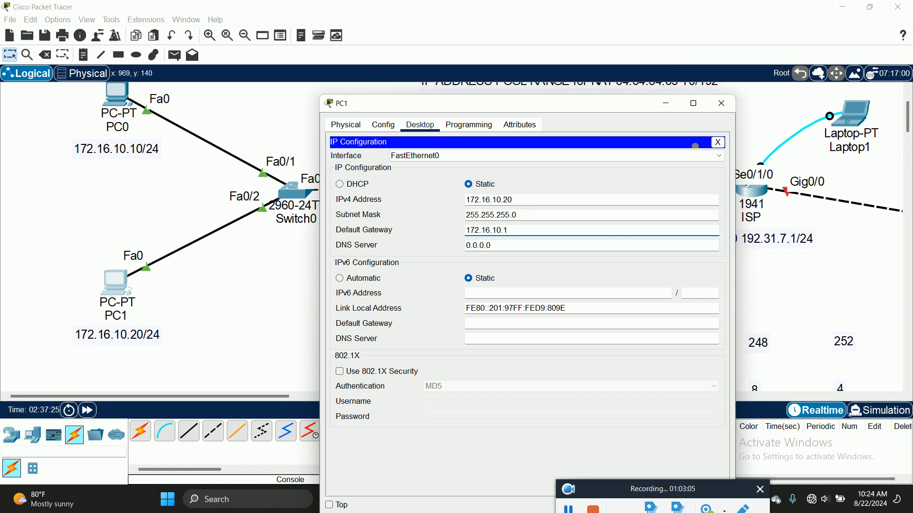
click(717, 143)
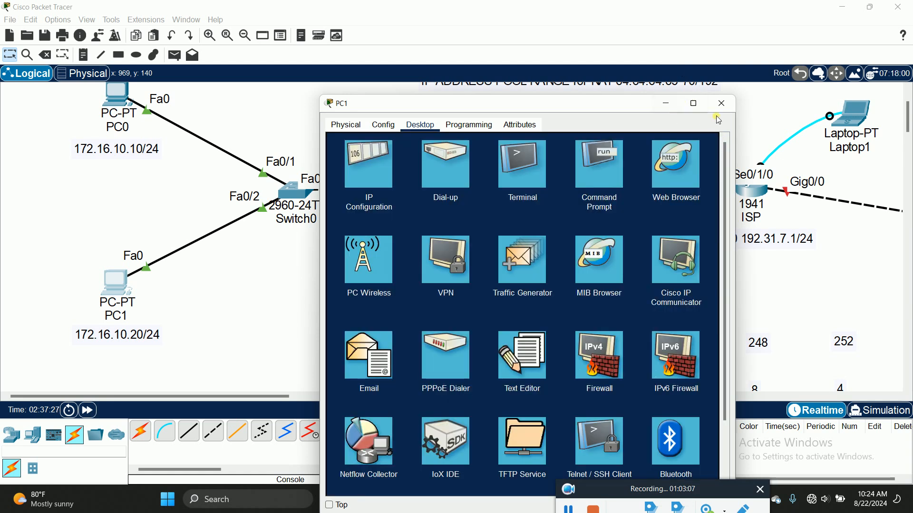
click(724, 105)
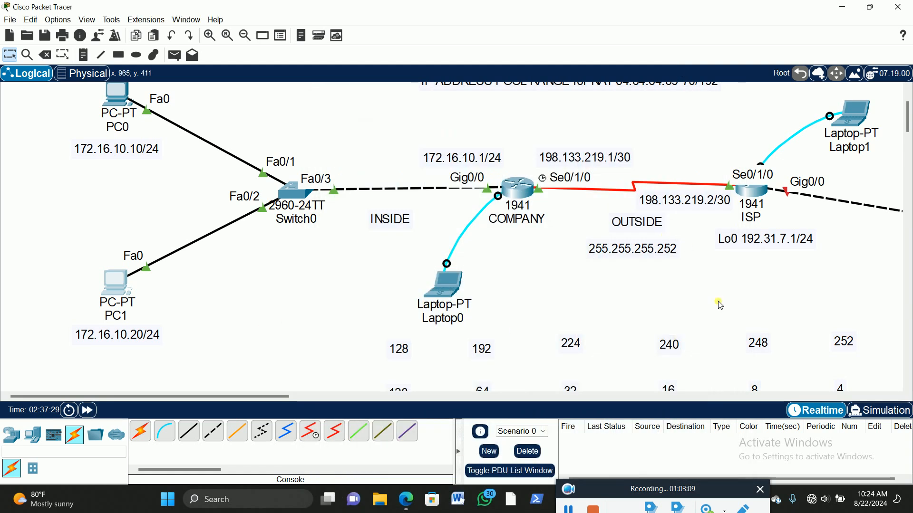
Step: Return to Laptop0's terminal and start OSPF routing process 100 on the COMPANY router
drag(192, 395, 291, 396)
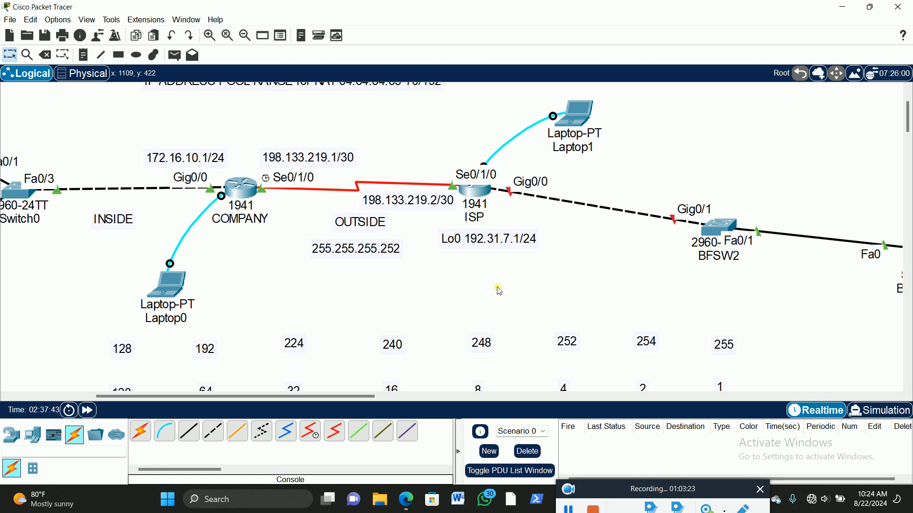
click(175, 287)
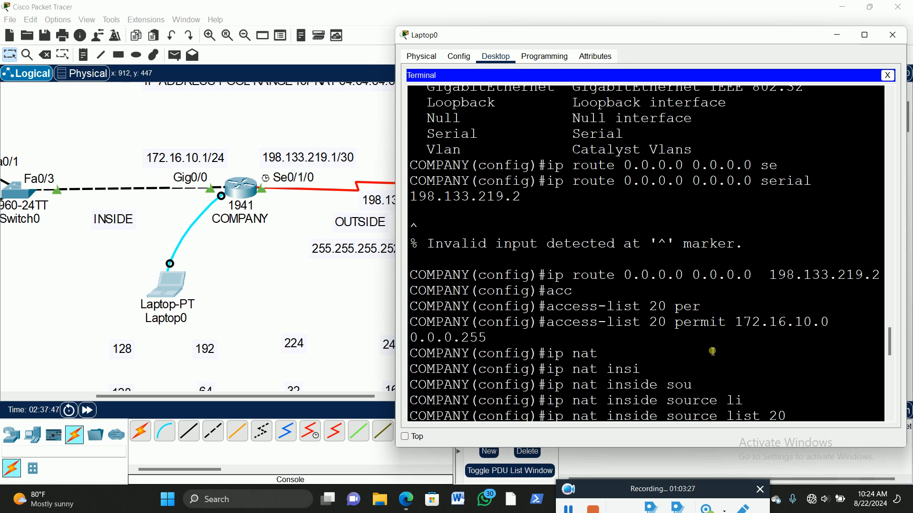
scroll(735, 366, down, 8)
scroll(735, 366, down, 3)
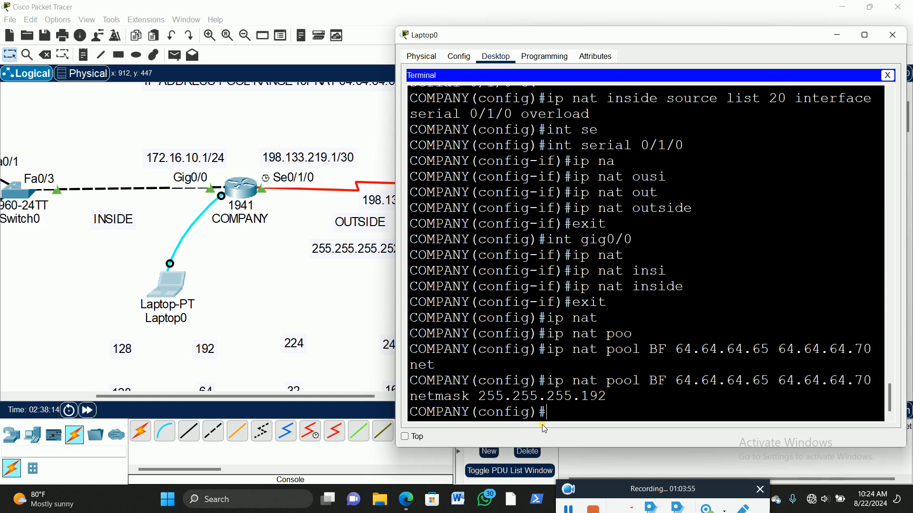
text(route)
key(Tab)
text(r osp)
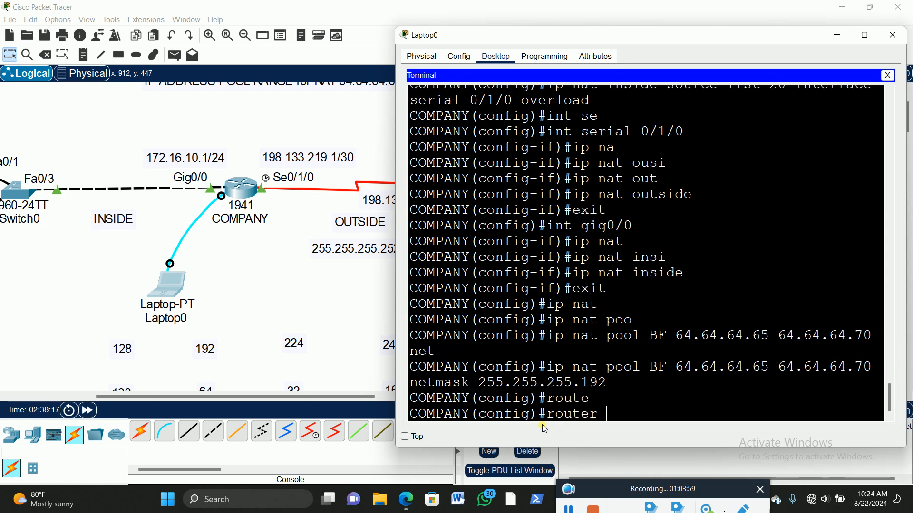
key(Tab)
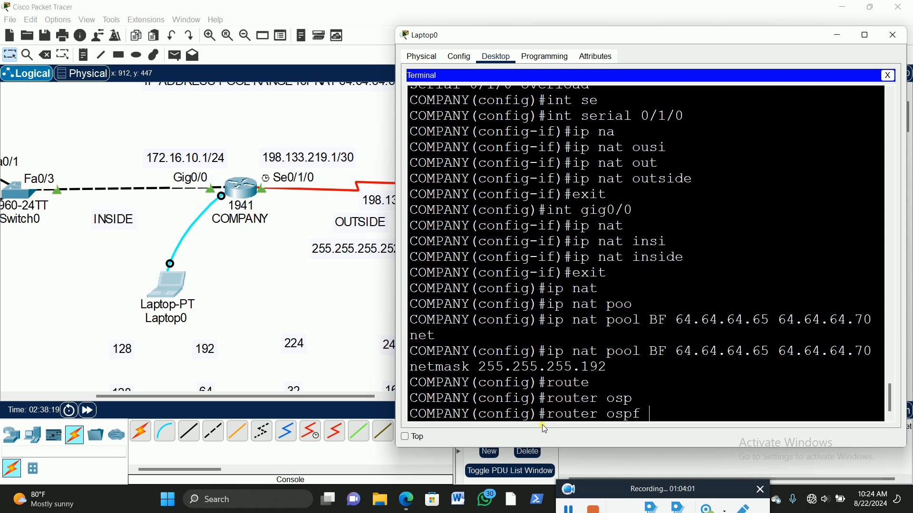
text(100)
key(Return)
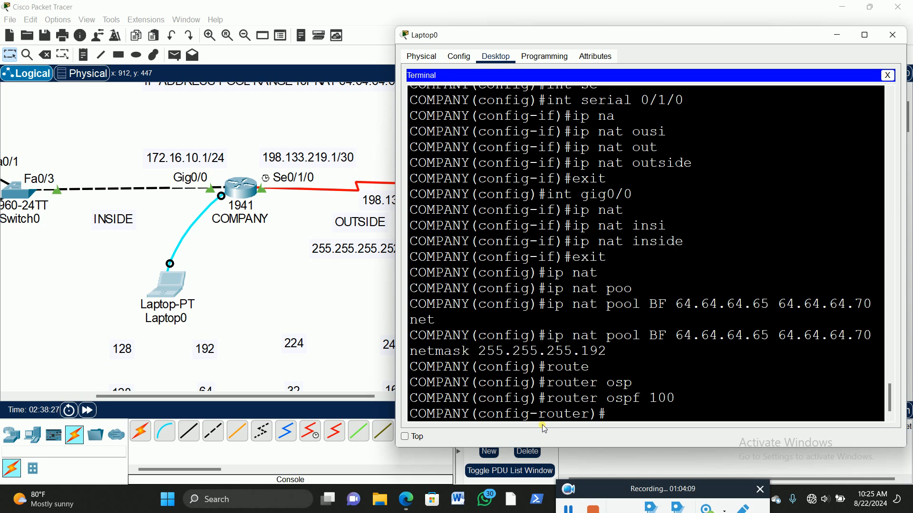
Step: Set COMPANY's OSPF router ID to 2.2.2.2 and advertise network 172.16.10.0 255.255.255.0 in area 0
text(rout)
key(Tab)
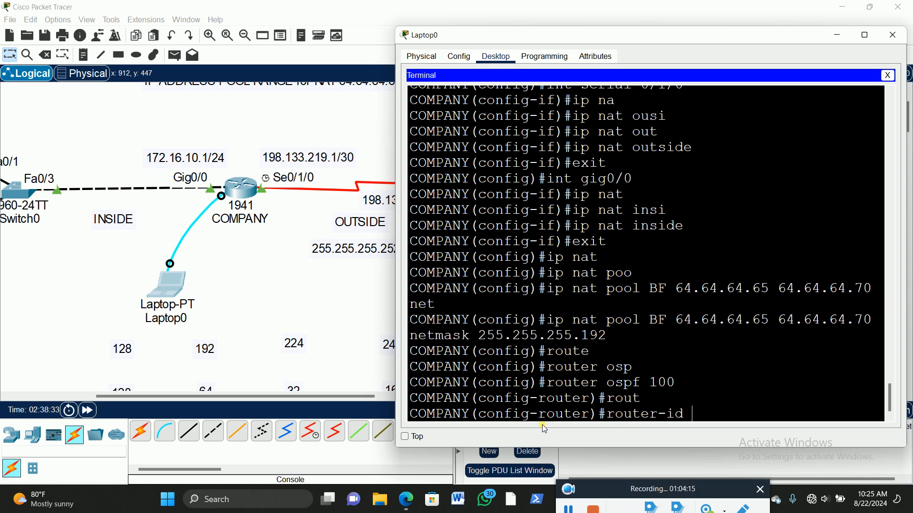
text(2.2.2.2)
key(Return)
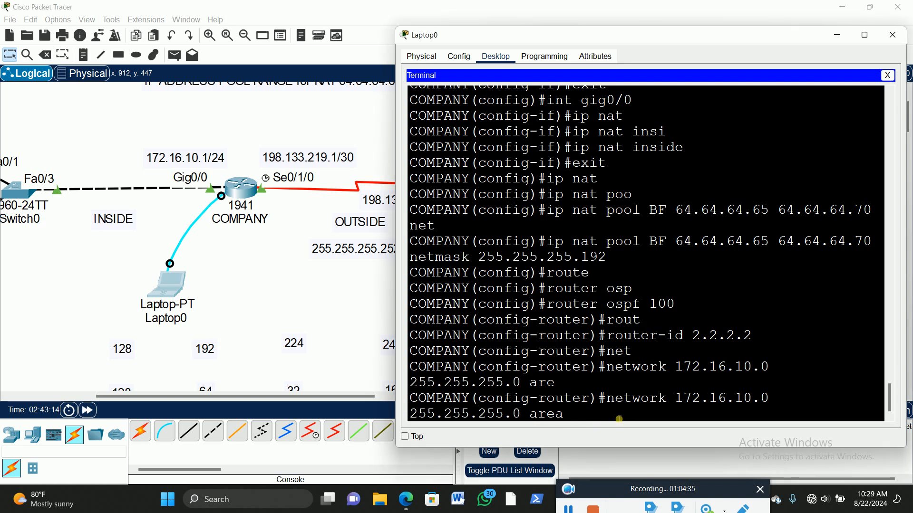
text(0)
key(Return)
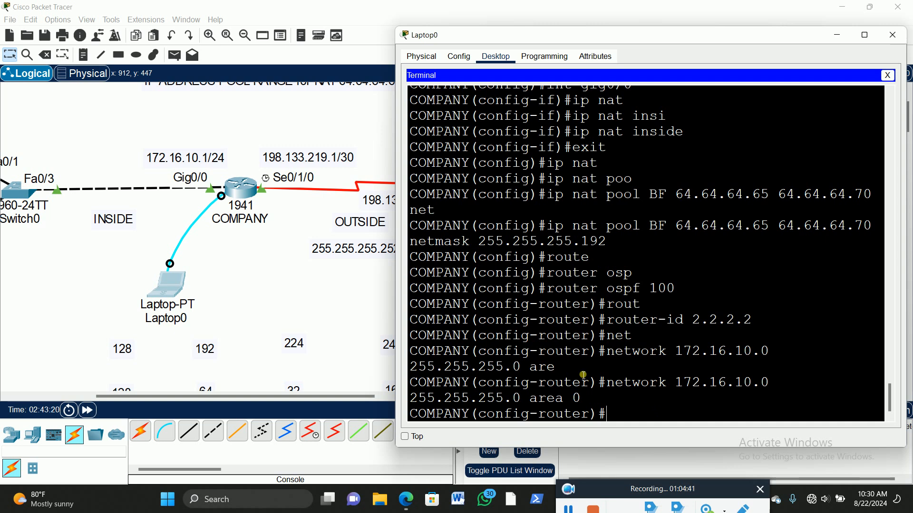
Step: Advertise network 198.133.219.0 255.255.255.252 in OSPF area 0 on the COMPANY router
text(net)
key(Tab)
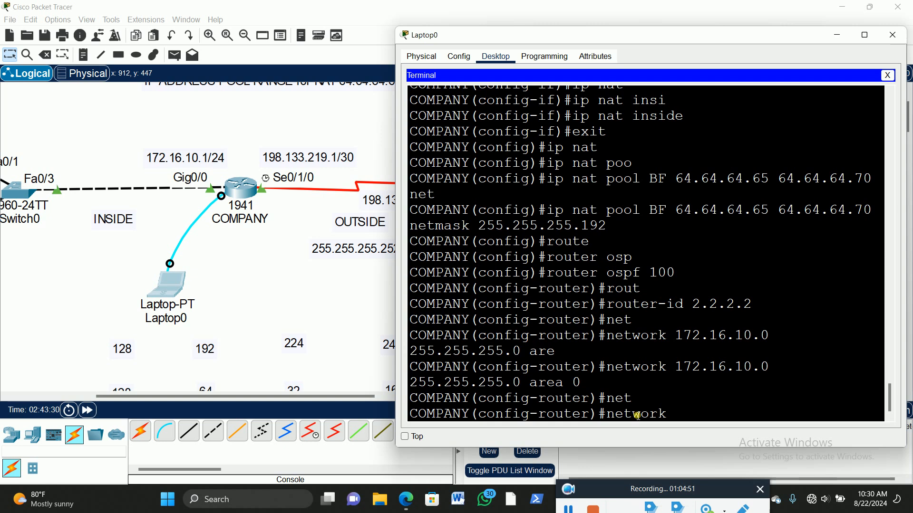
text(198.133.219.0)
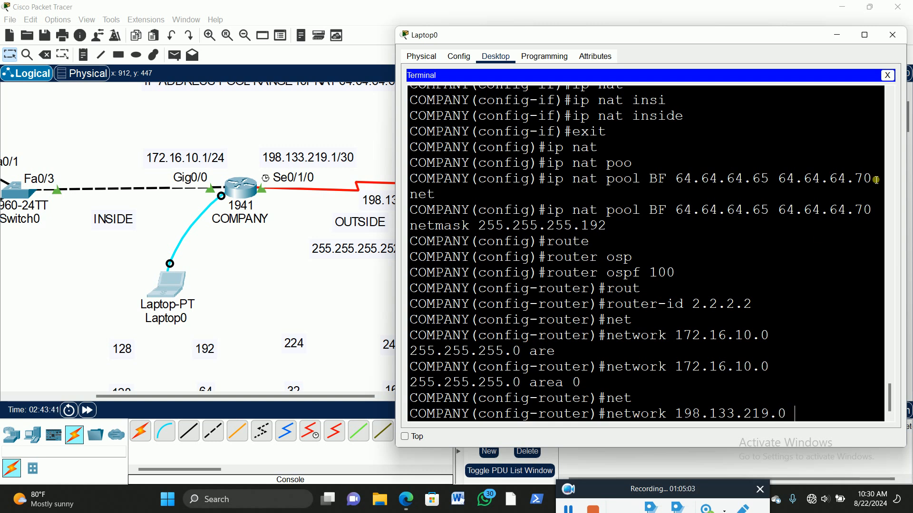
text( 255.255.255.252)
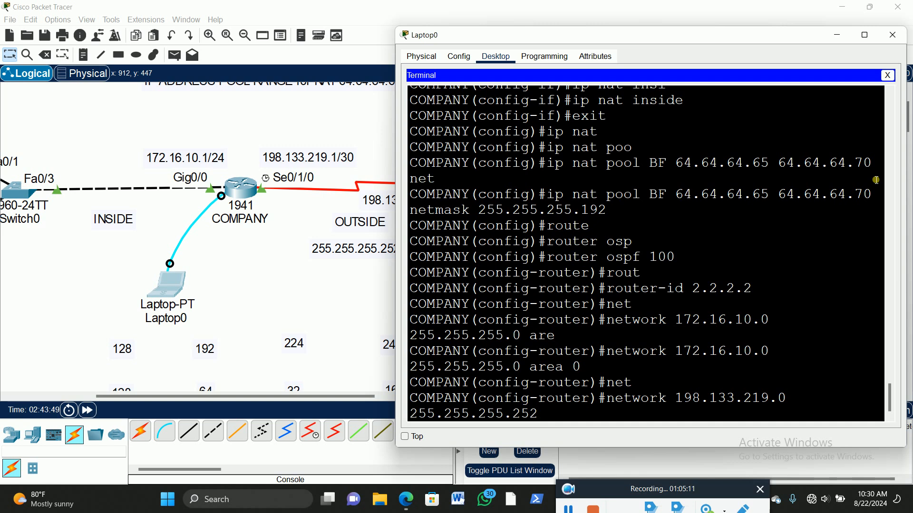
text( are)
key(Tab)
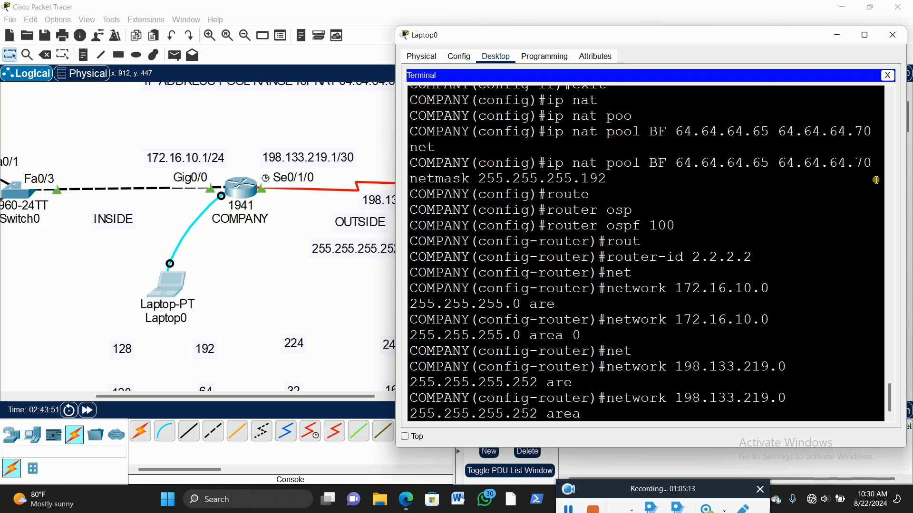
text(0)
key(Return)
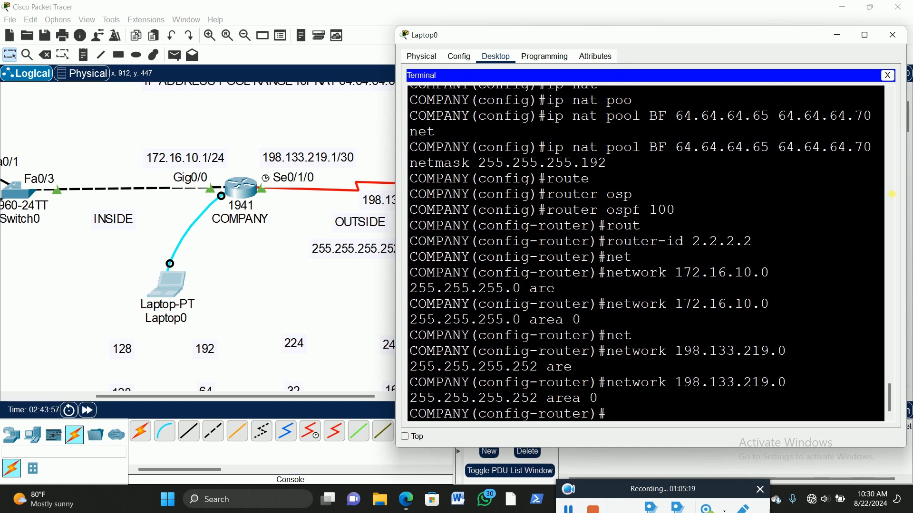
Step: Open Laptop1's terminal and enter global configuration mode on the ISP router
click(260, 266)
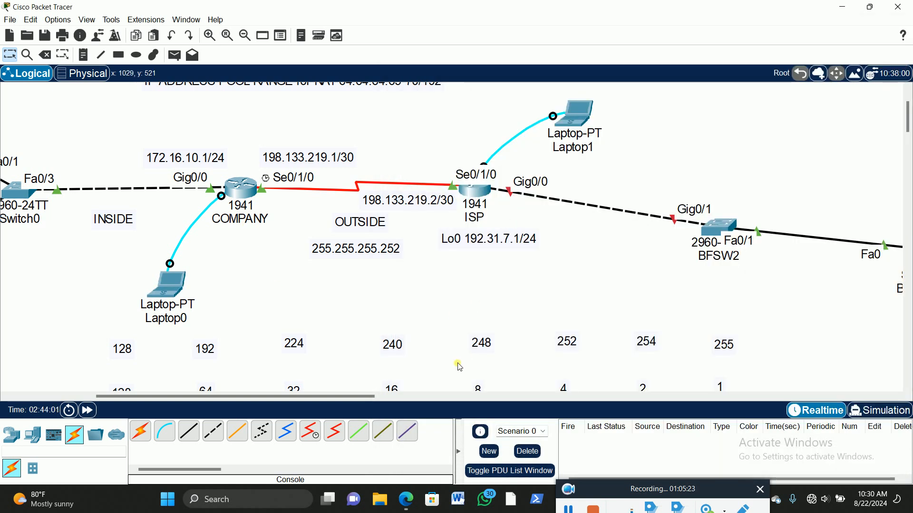
drag(245, 395, 318, 400)
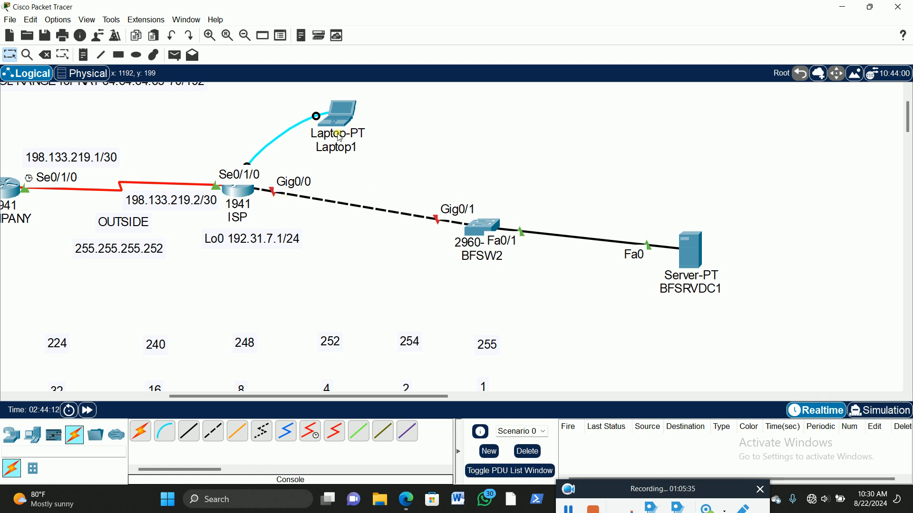
click(340, 115)
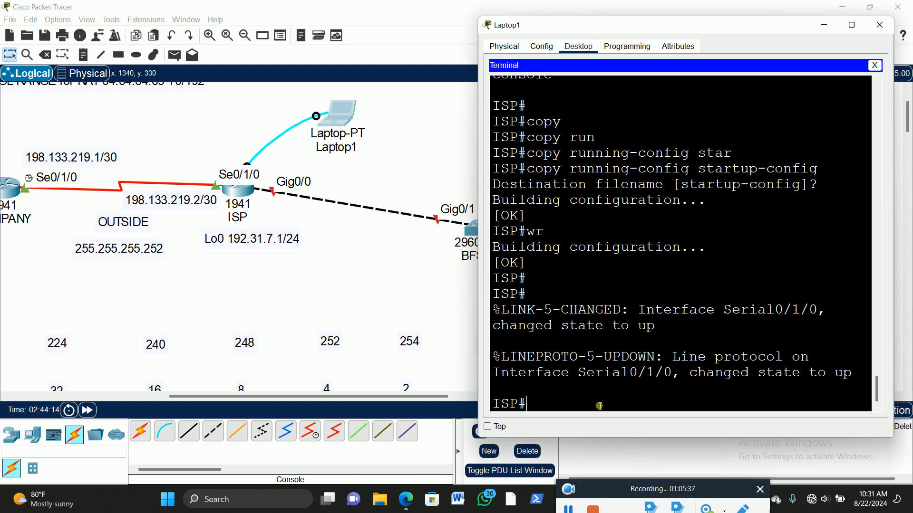
text(config t)
key(Return)
key(Return)
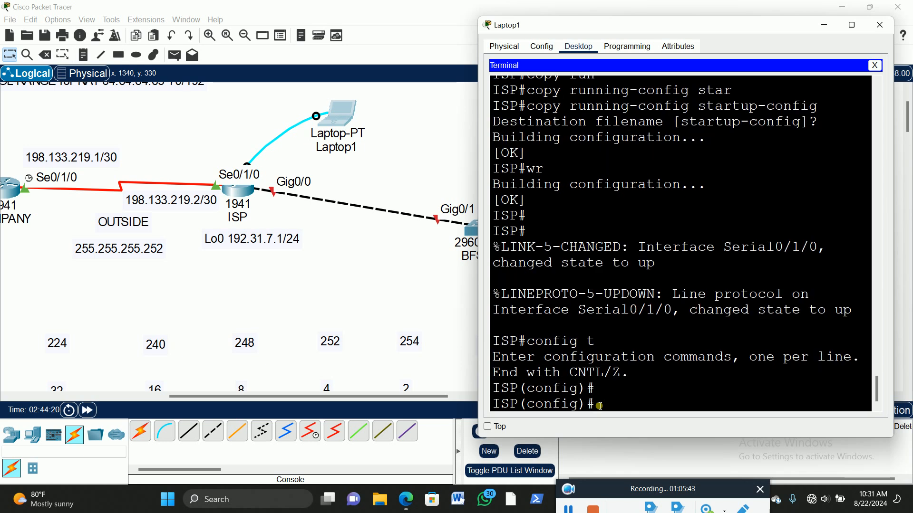
Step: Start OSPF routing process 100 on the ISP router
text(route)
key(Tab)
text(r osp)
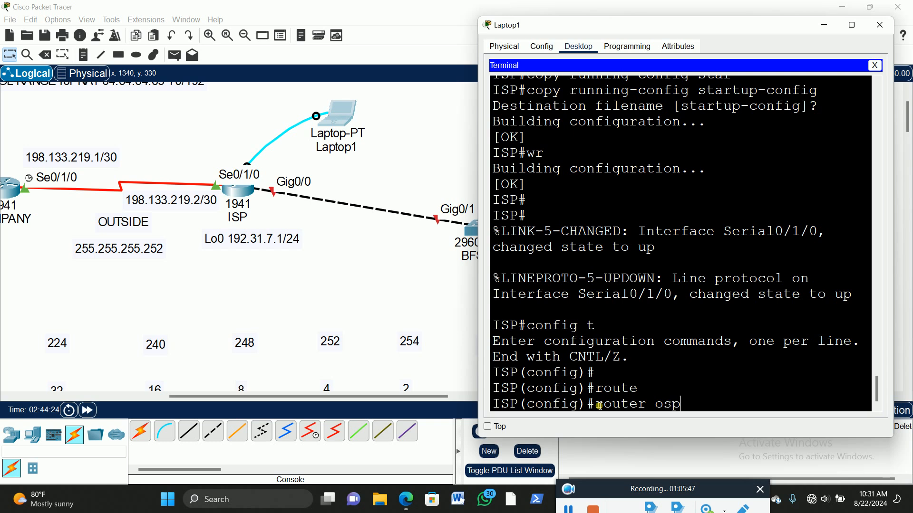
key(Tab)
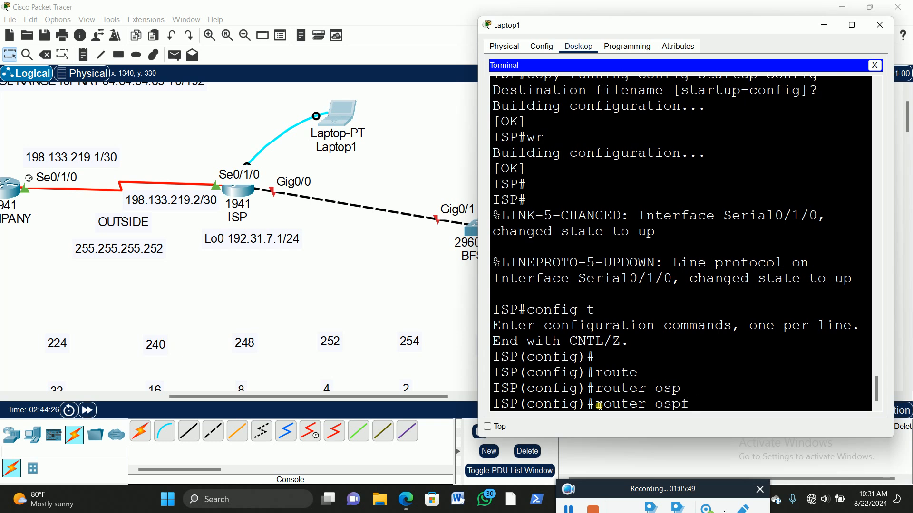
text(100)
key(Return)
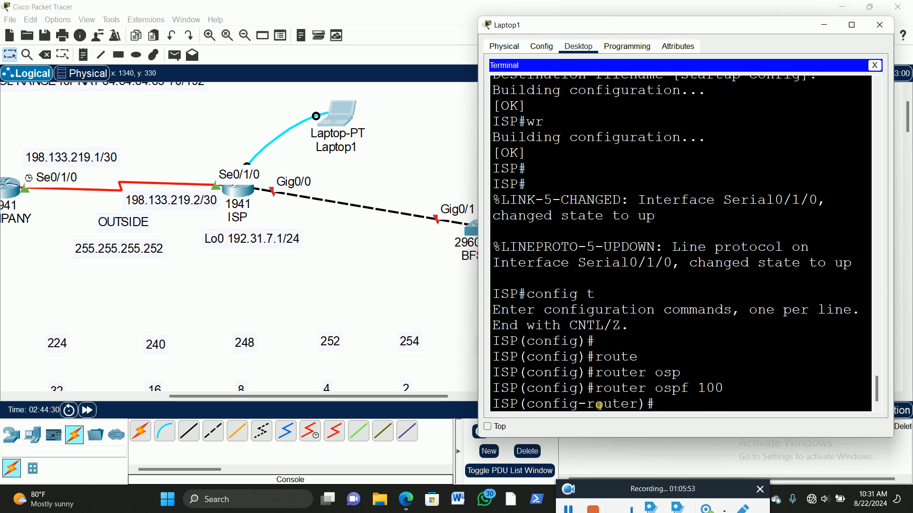
Step: Set the ISP router's OSPF router ID to 3.3.3.3
text(rou)
key(Tab)
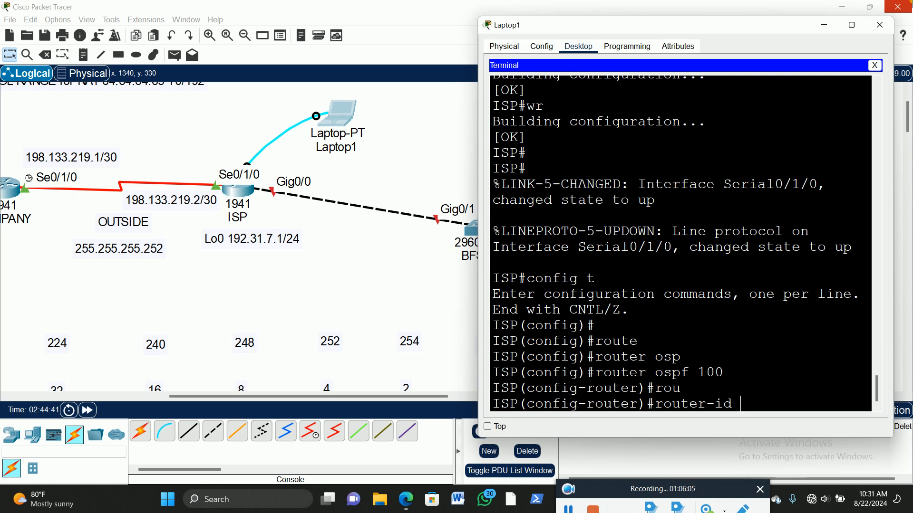
text(3.3.3.3)
key(Return)
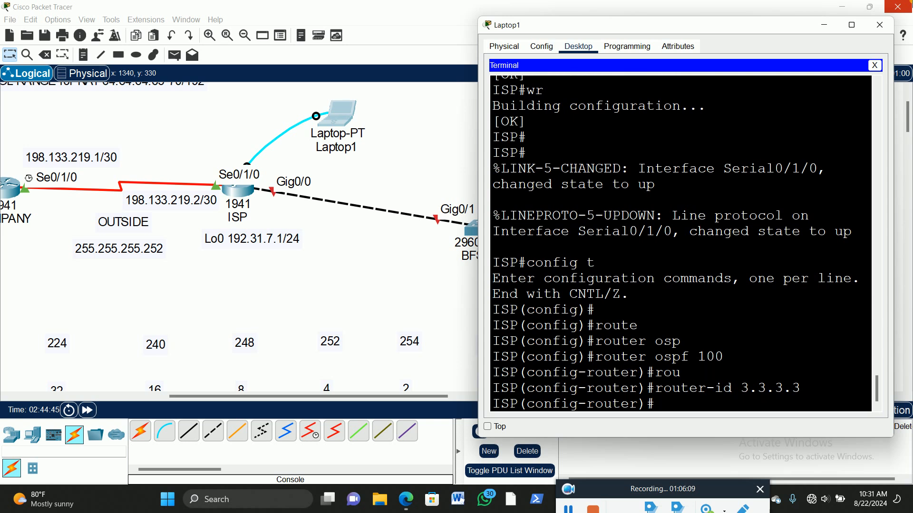
Step: Advertise network 198.133.219.0 255.255.255.252 in OSPF area 0 on the ISP router
text(net)
key(Tab)
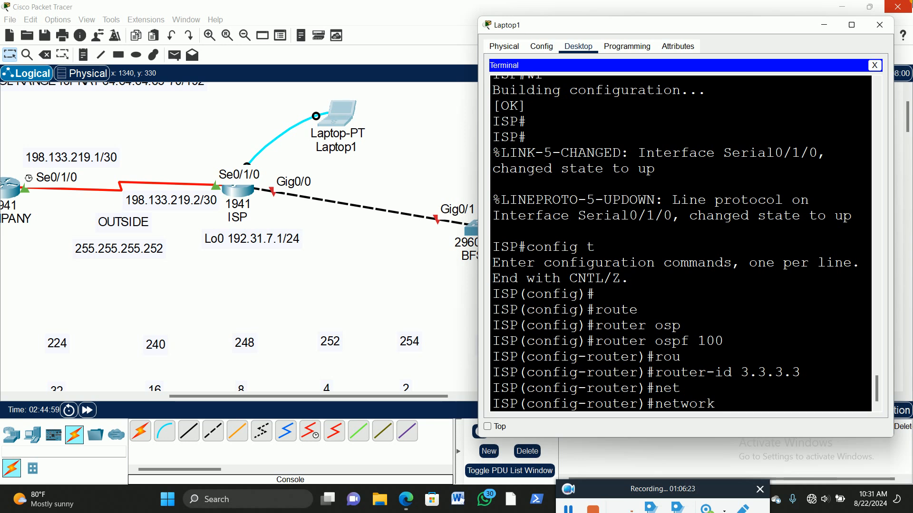
text(198.133.219.0 255.25)
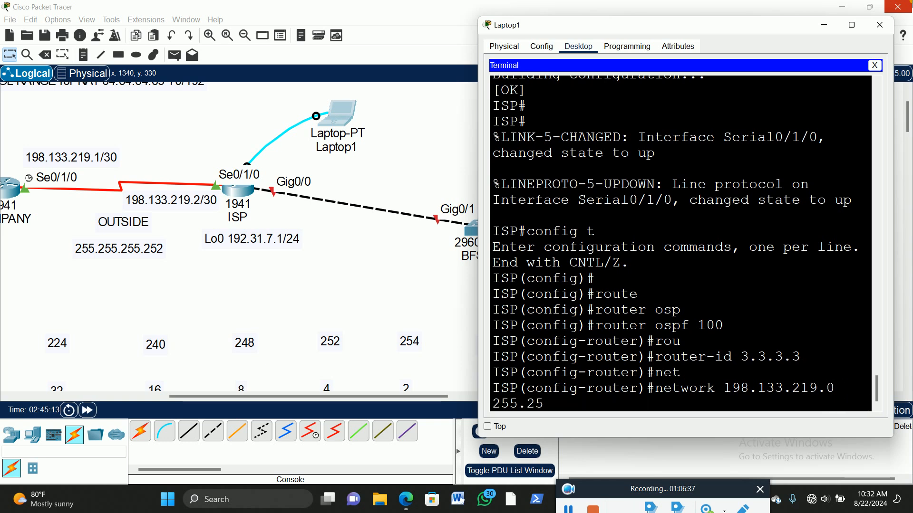
text(5.255.252 are)
key(Tab)
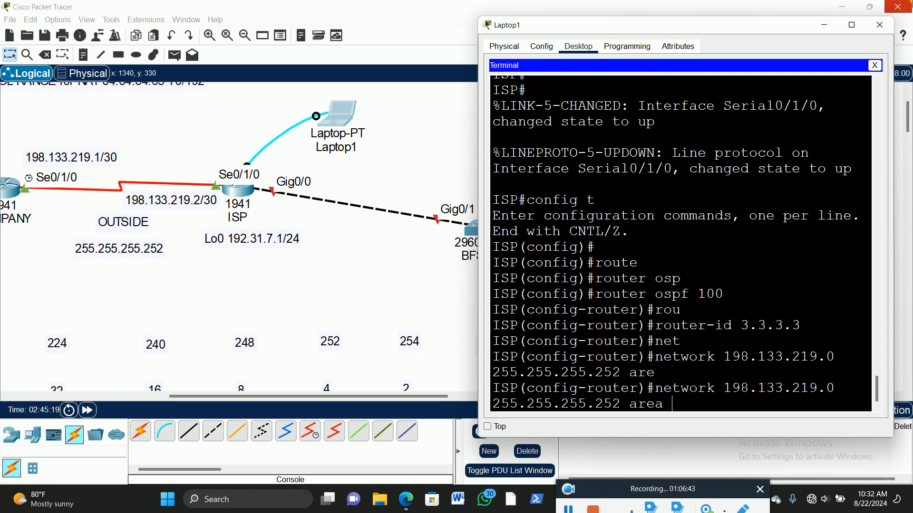
text(0)
key(Return)
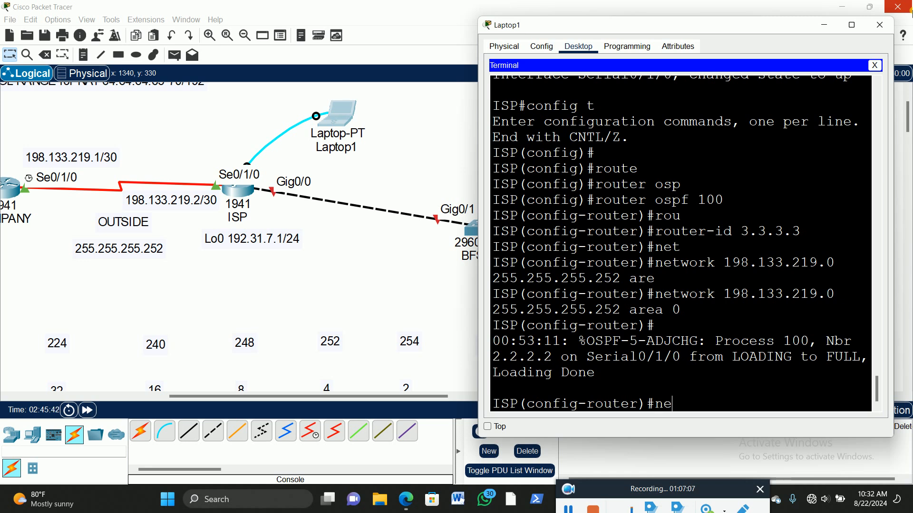
Step: Advertise the loopback network 192.31.7.0 255.255.255.0 in OSPF area 0 on the ISP router
text(t)
key(Tab)
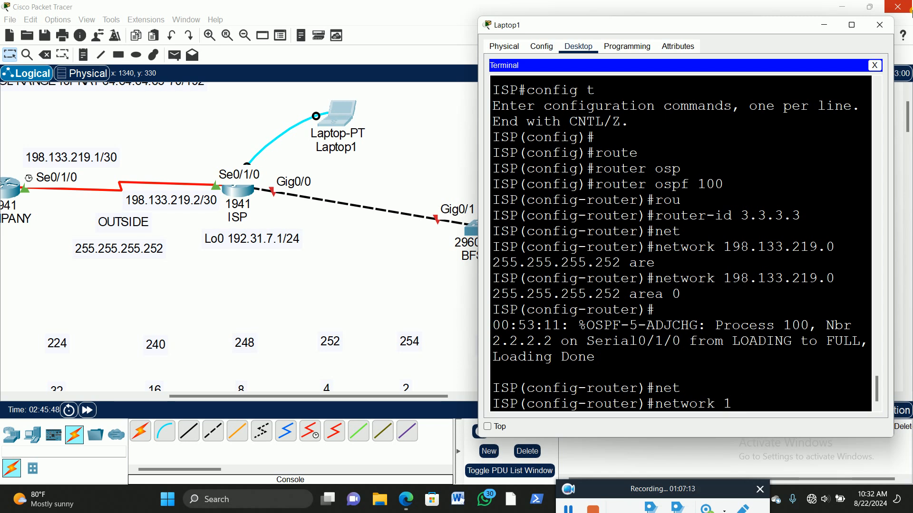
text(192.31.7.0 255.255)
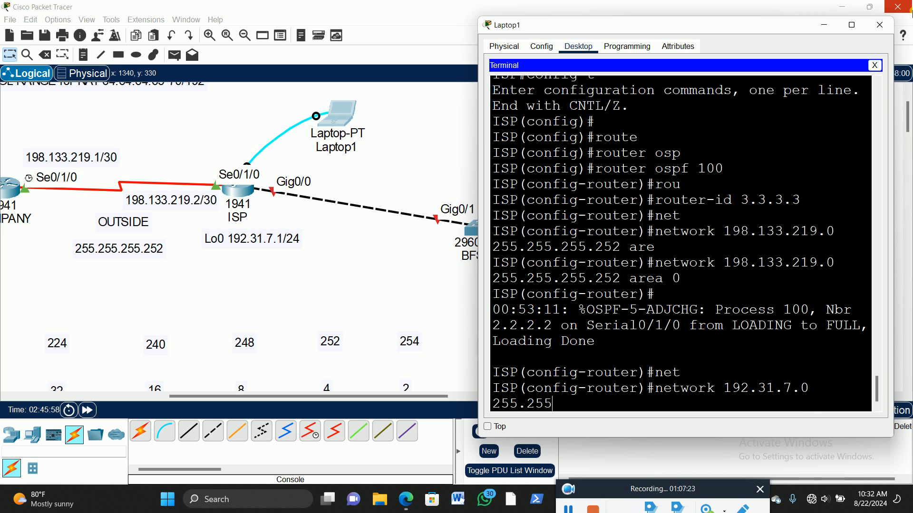
text(.255.0 )
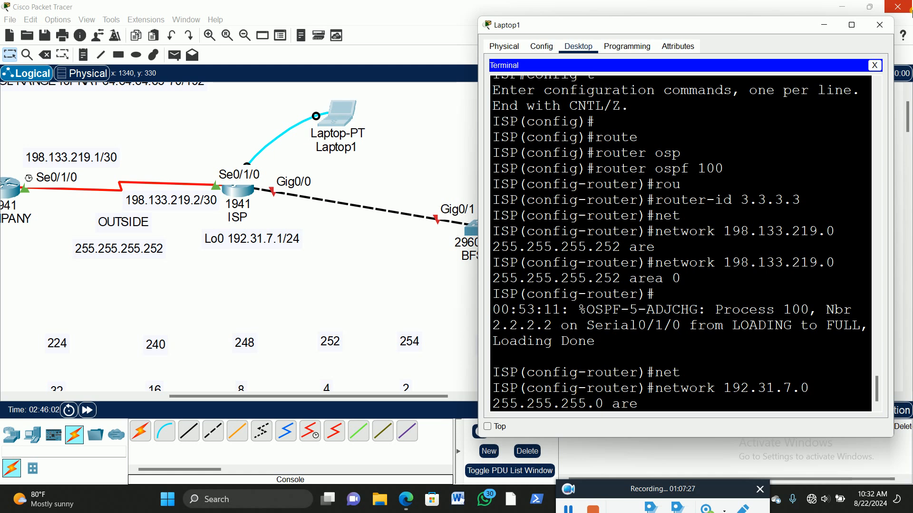
text(are)
key(Tab)
key(Return)
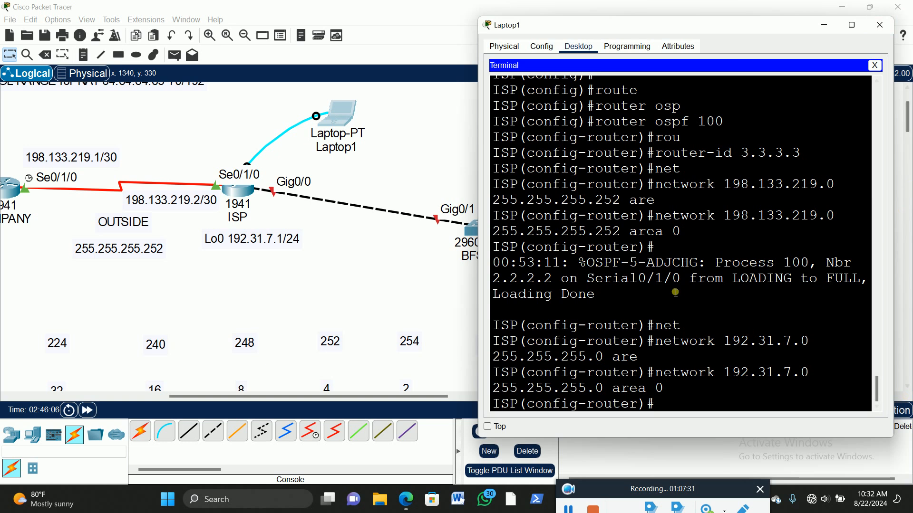
Step: Review the ISP router's earlier configuration commands in Laptop1's terminal history using an enlarged window
click(851, 24)
scroll(542, 300, up, 15)
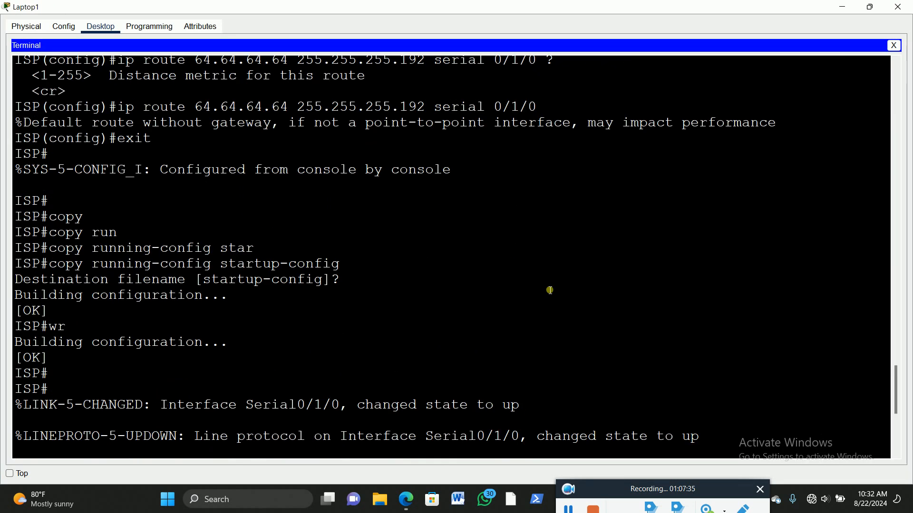
scroll(537, 297, up, 20)
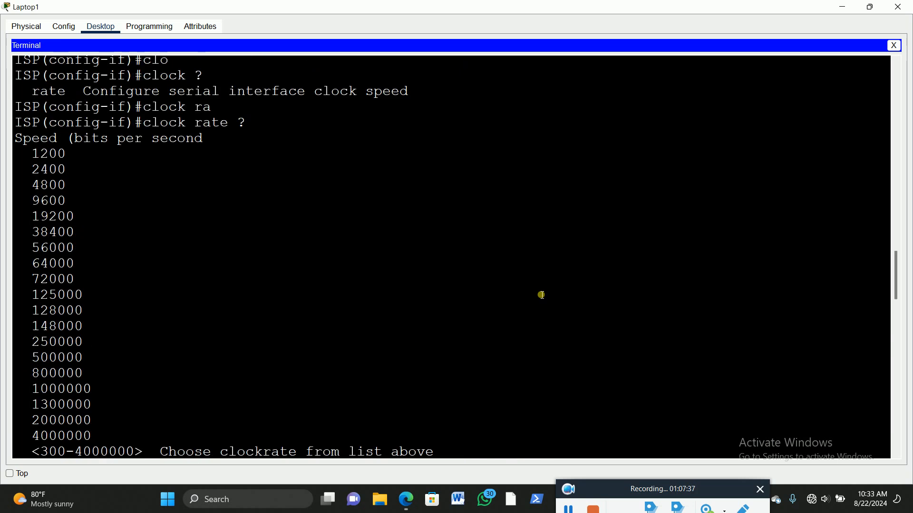
scroll(544, 290, up, 15)
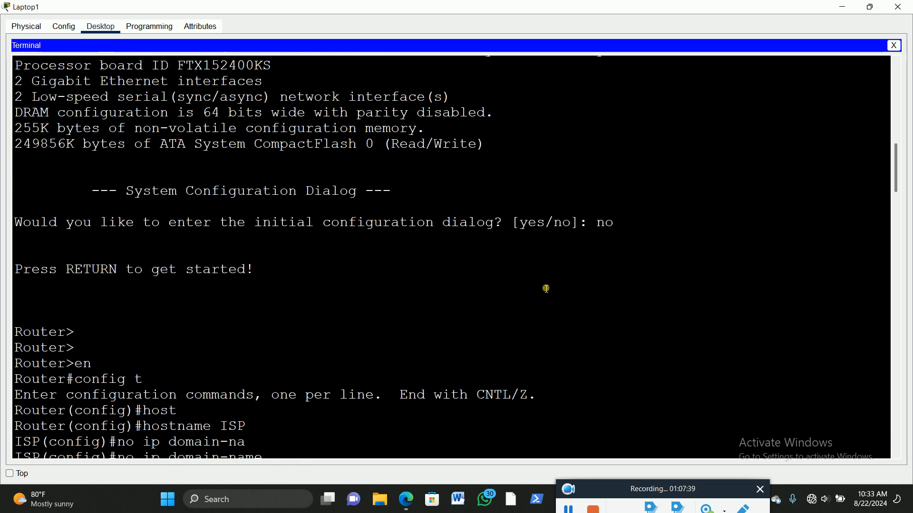
scroll(544, 283, down, 12)
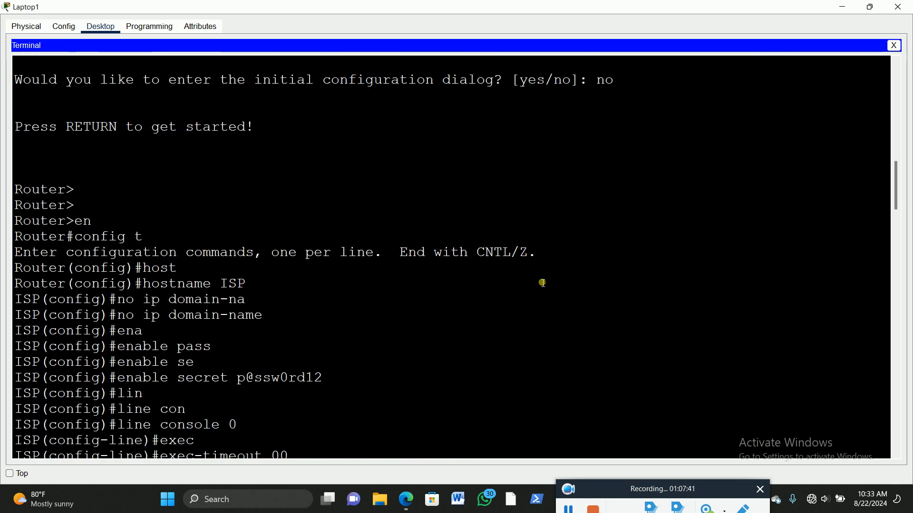
scroll(542, 283, down, 3)
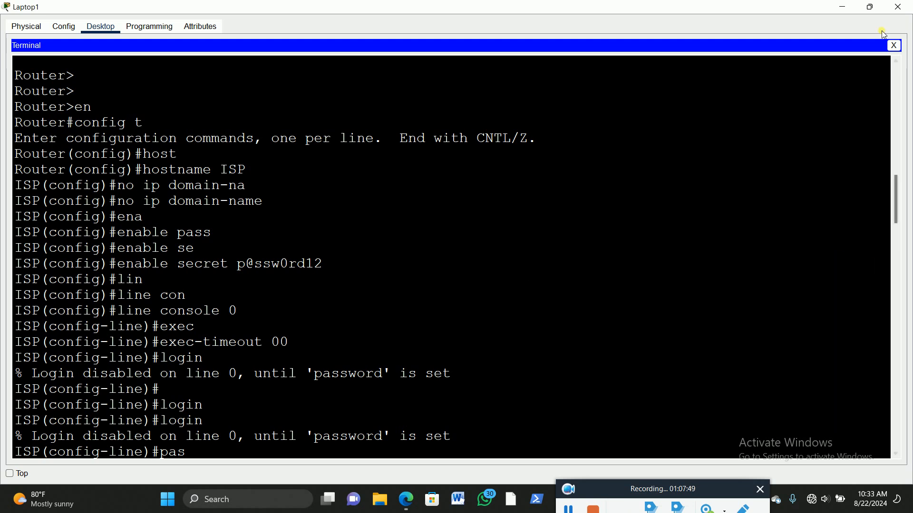
click(874, 9)
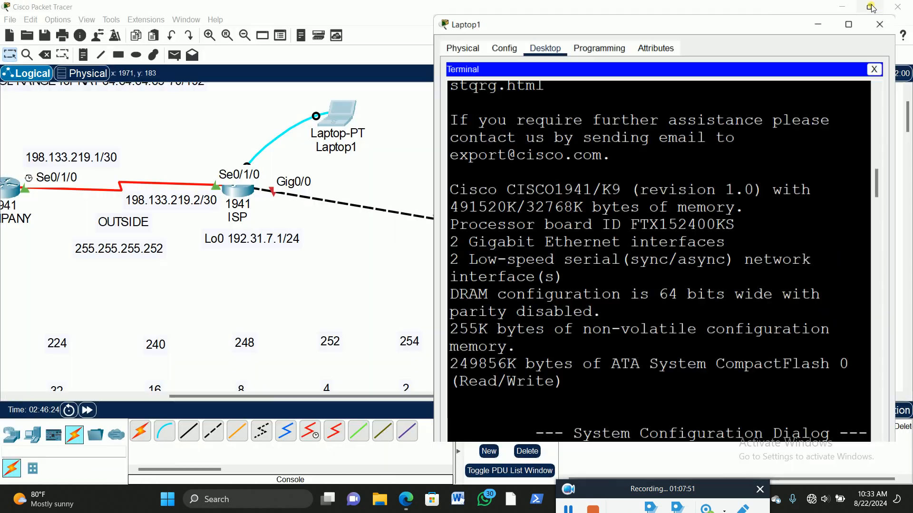
Step: Return to the inside network of the topology and open the Command Prompt on PC0
click(364, 283)
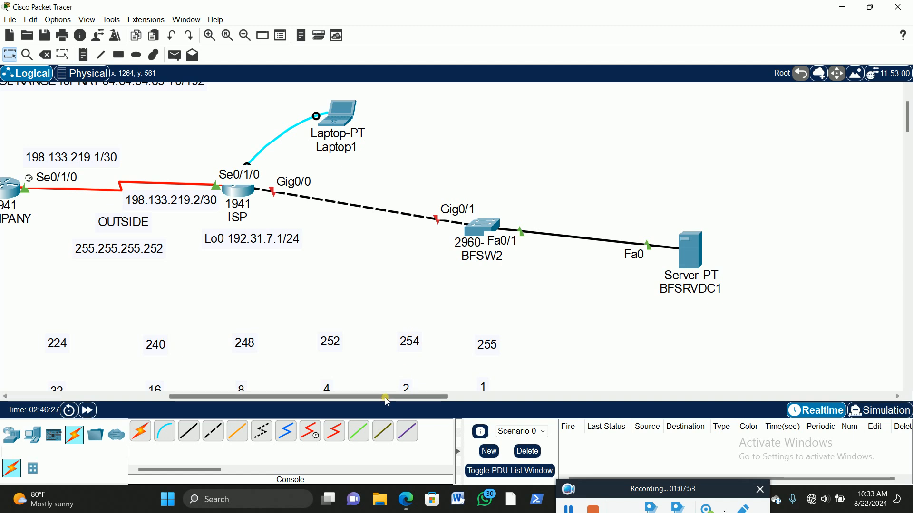
drag(387, 398, 259, 413)
scroll(801, 263, up, 1)
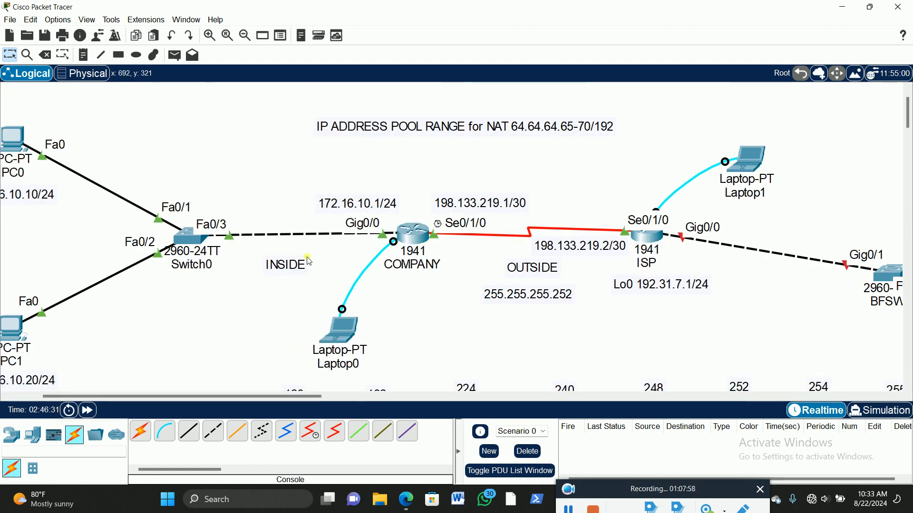
drag(270, 402, 251, 403)
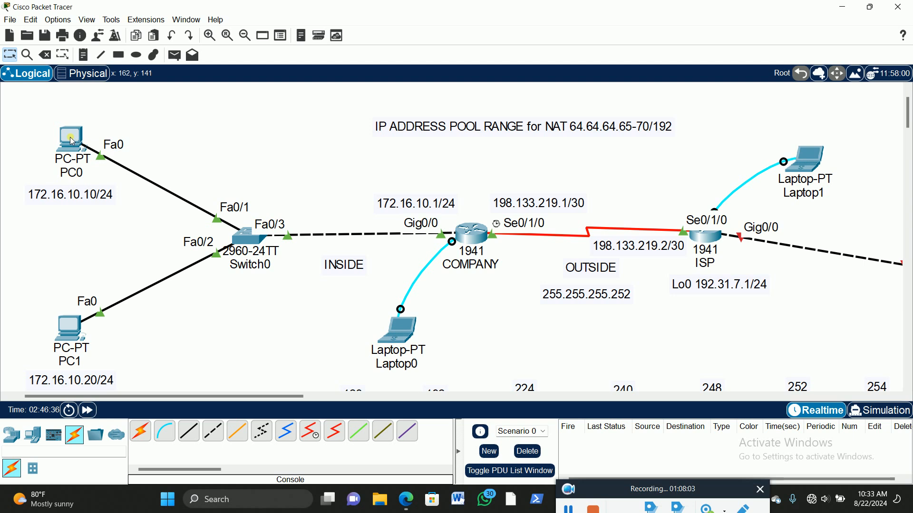
mouse_move(72, 141)
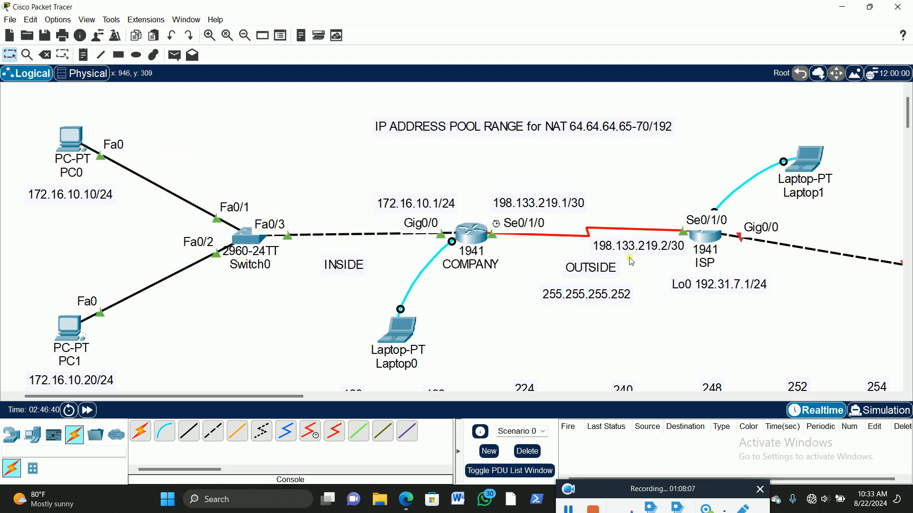
mouse_move(474, 238)
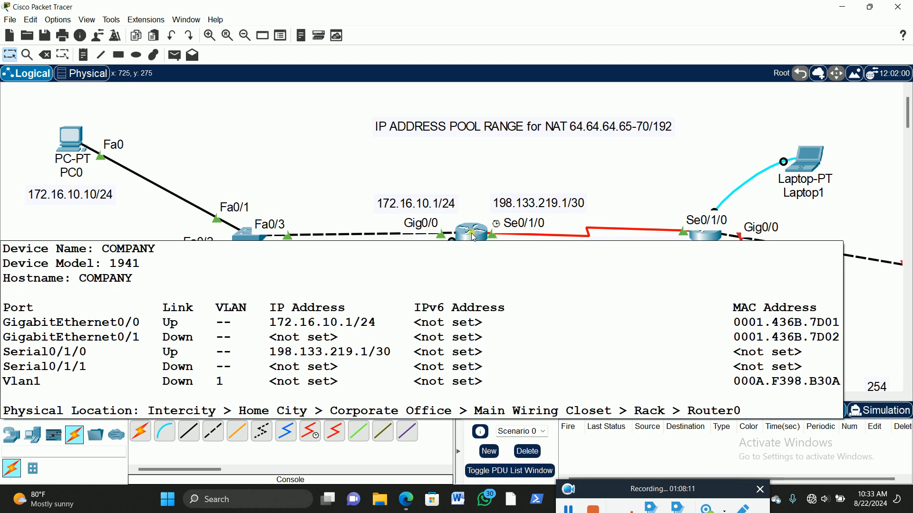
click(70, 142)
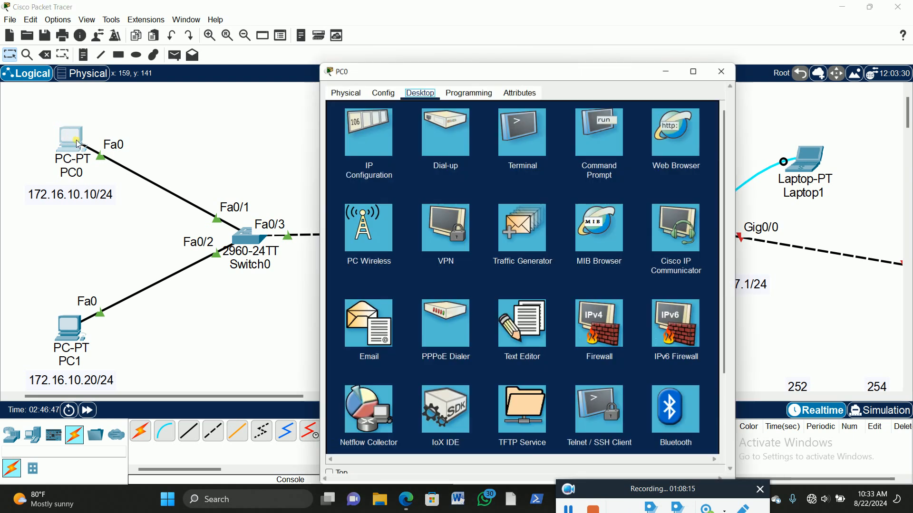
drag(555, 72, 728, 38)
click(790, 108)
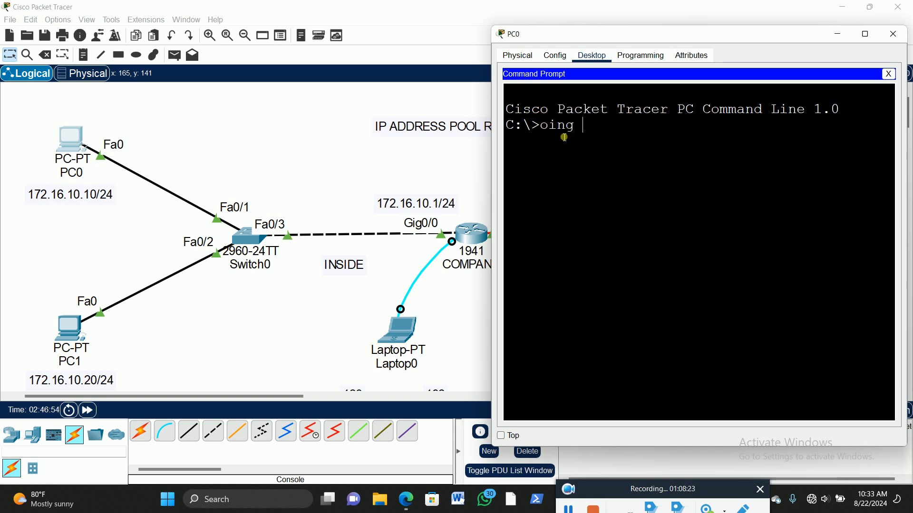
Step: Ping the COMPANY router's inside gateway address 172.16.10.1 from PC0
key(BackSpace)
key(BackSpace)
key(BackSpace)
key(BackSpace)
key(BackSpace)
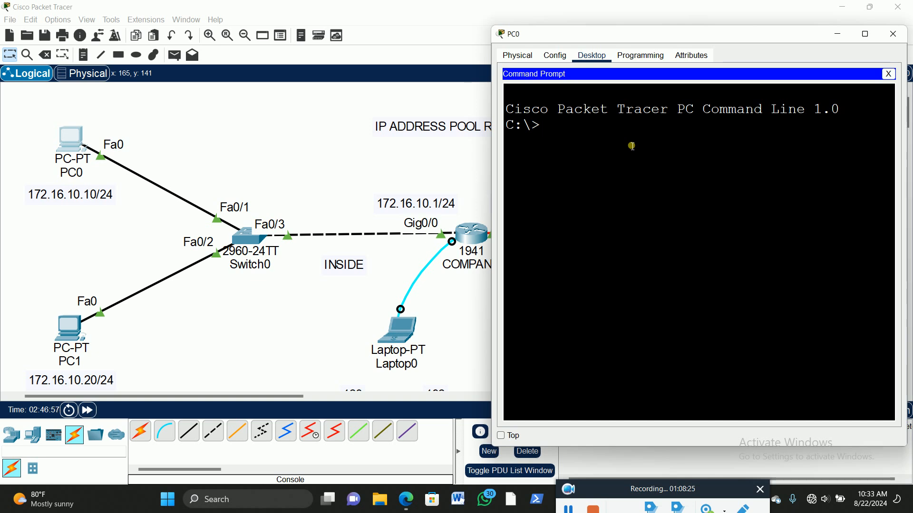
text(ping 172)
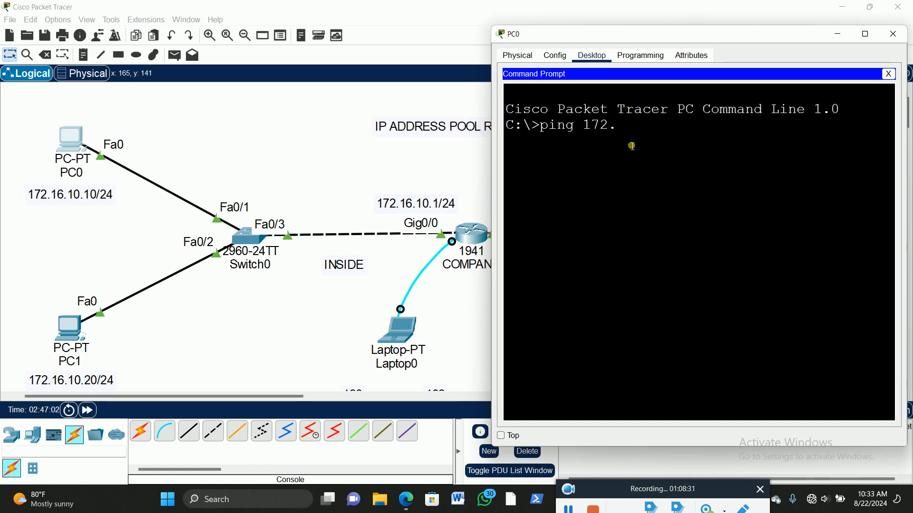
text(.16.10.1)
key(Return)
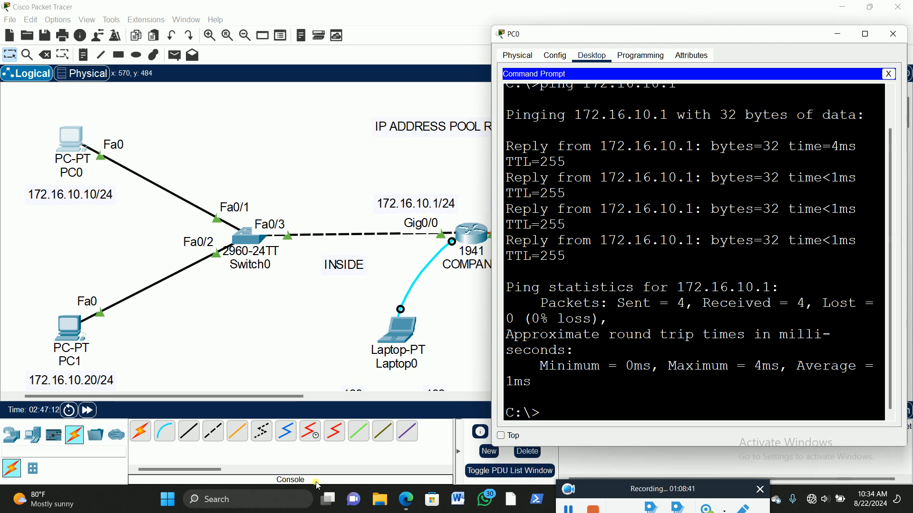
Step: Ping the ISP router's serial address 198.133.219.2 from PC0 and widen the PC0 window to read the output
drag(226, 396, 304, 408)
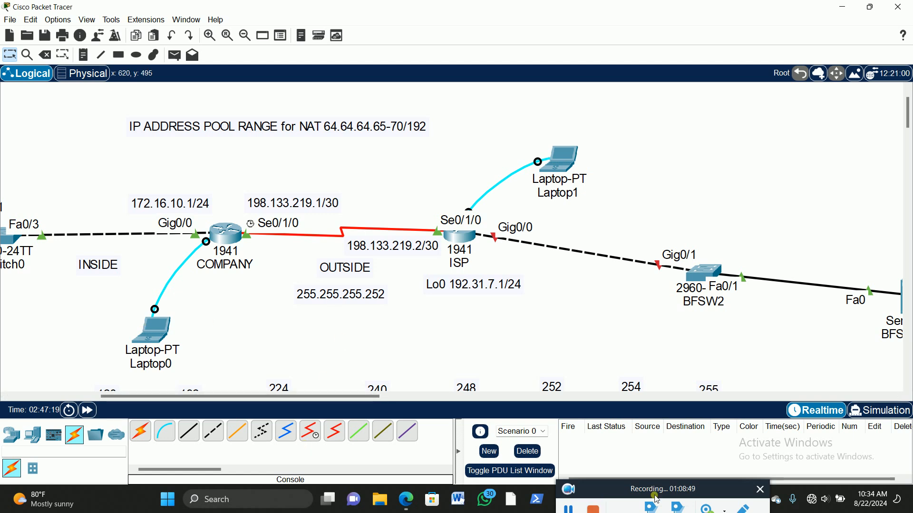
drag(682, 489, 141, 505)
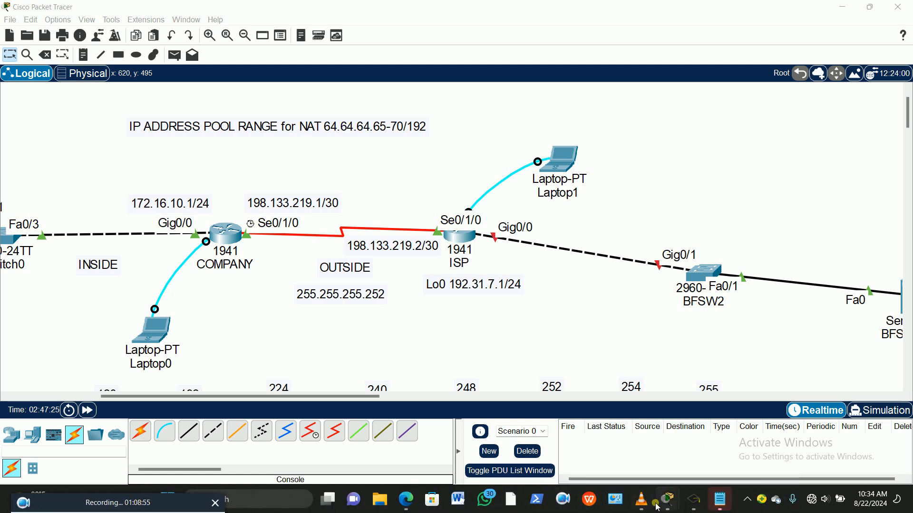
mouse_move(670, 503)
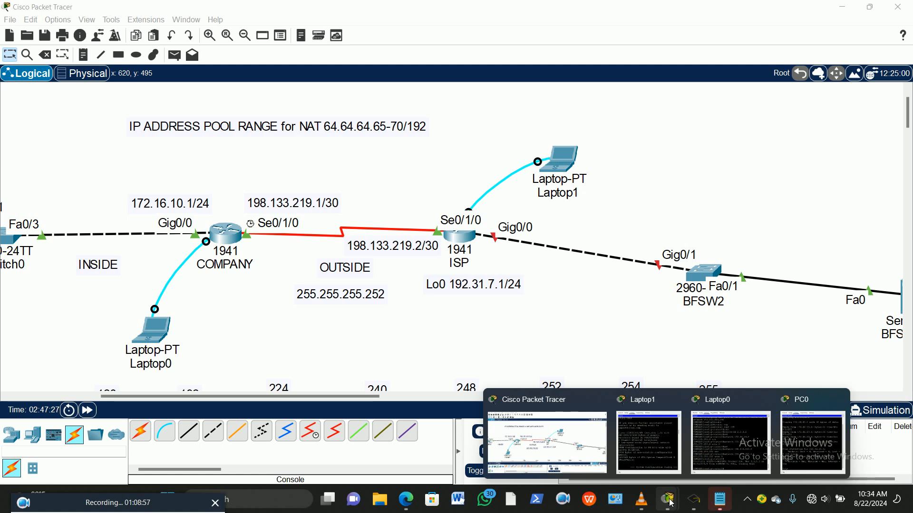
click(808, 433)
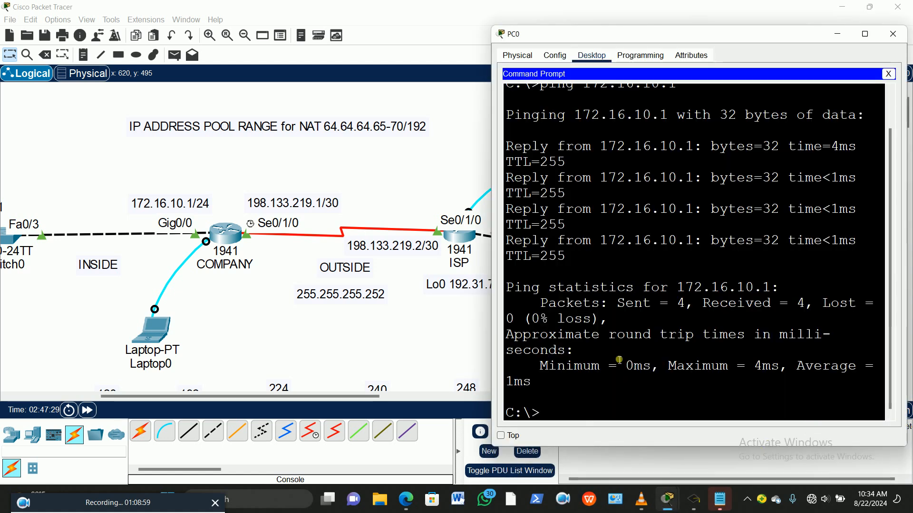
scroll(653, 291, up, 1)
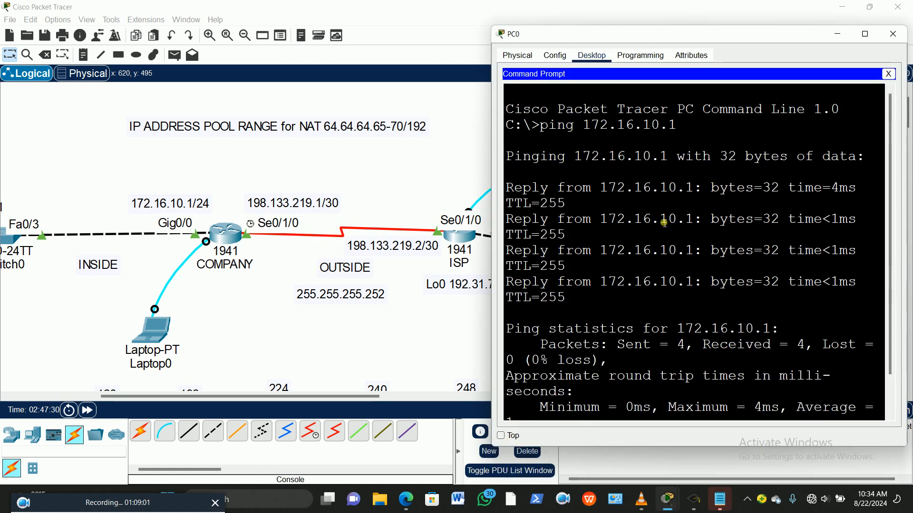
scroll(588, 409, down, 1)
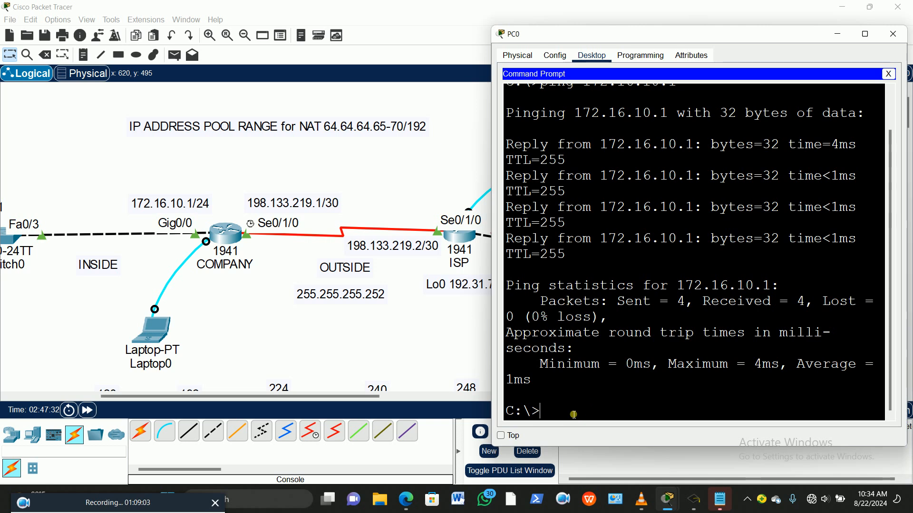
text(ping 1)
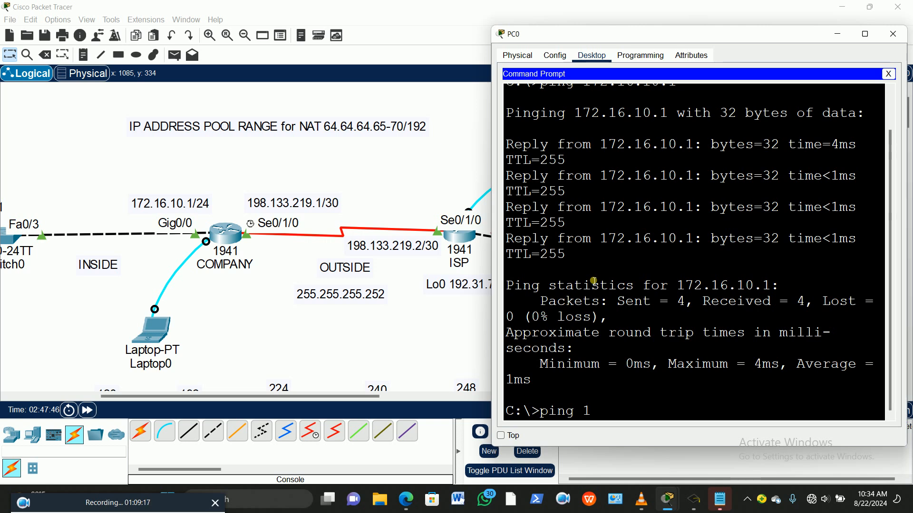
text(98.133.219.2)
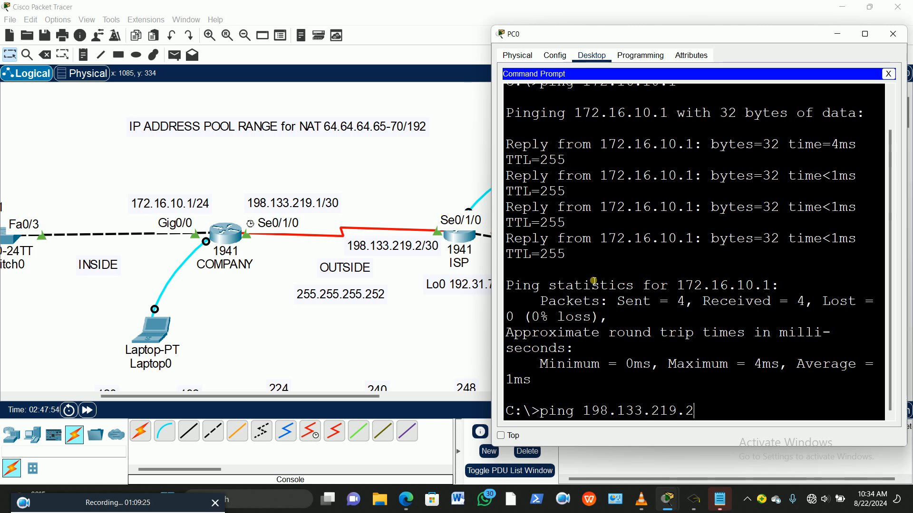
key(Return)
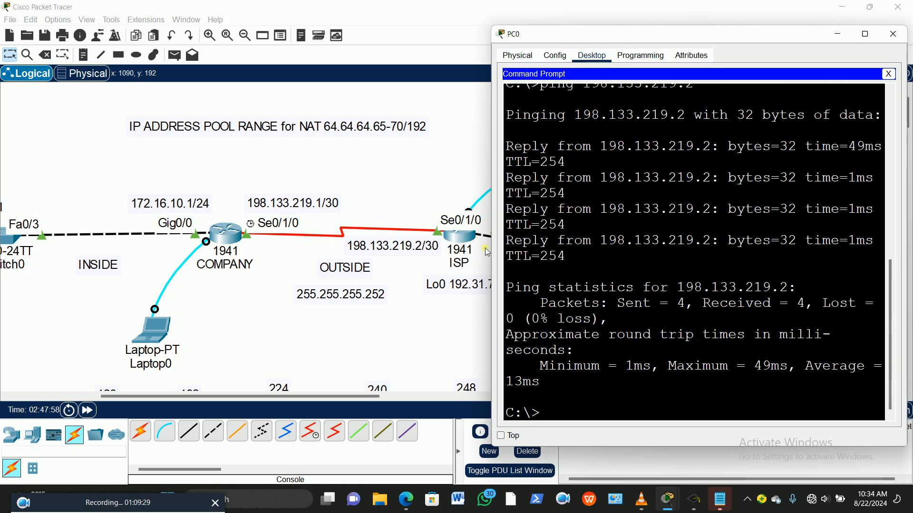
drag(492, 277, 369, 295)
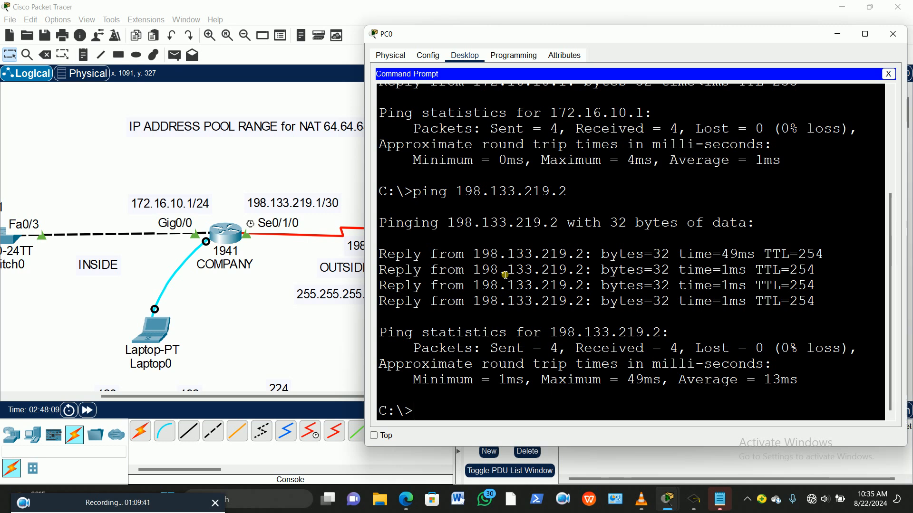
drag(106, 508, 659, 497)
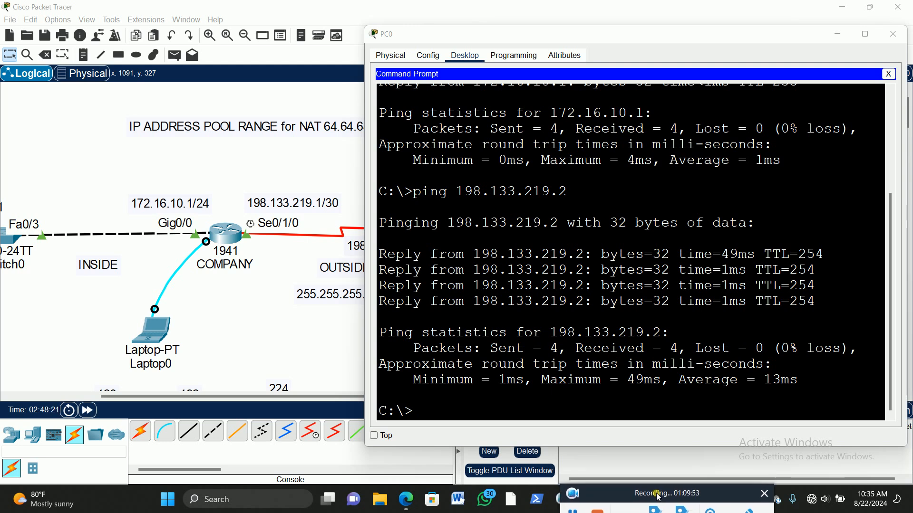
drag(658, 497, 658, 488)
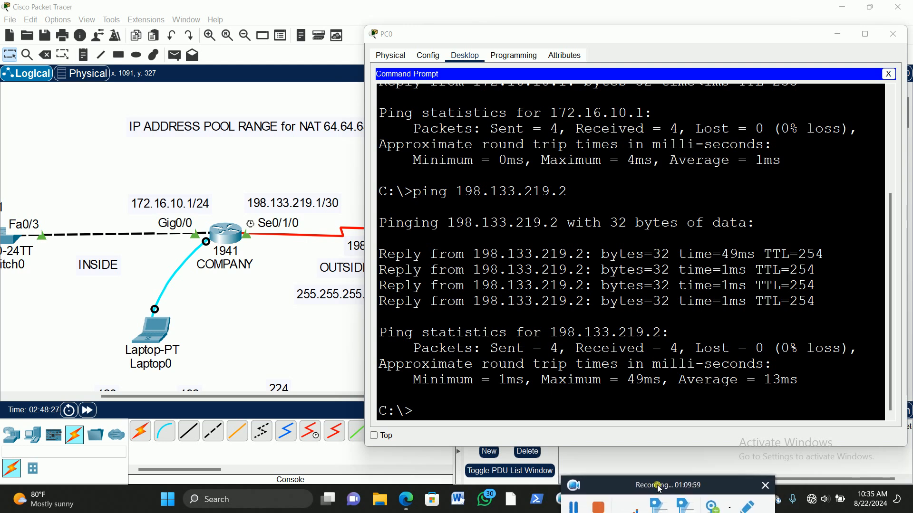